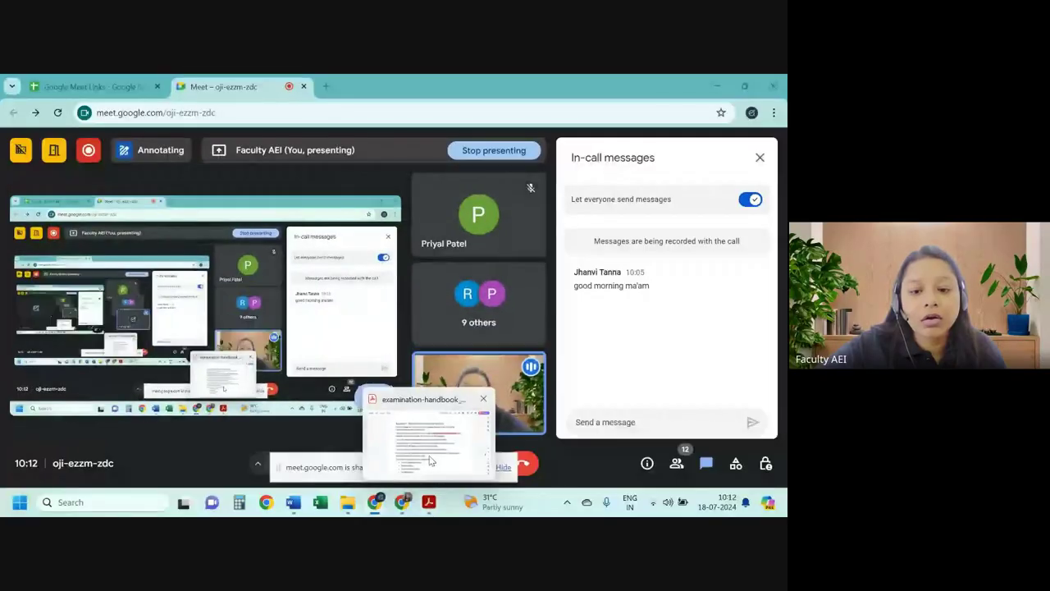
Bring the examination handbook PDF to the front of the shared screen
click(430, 458)
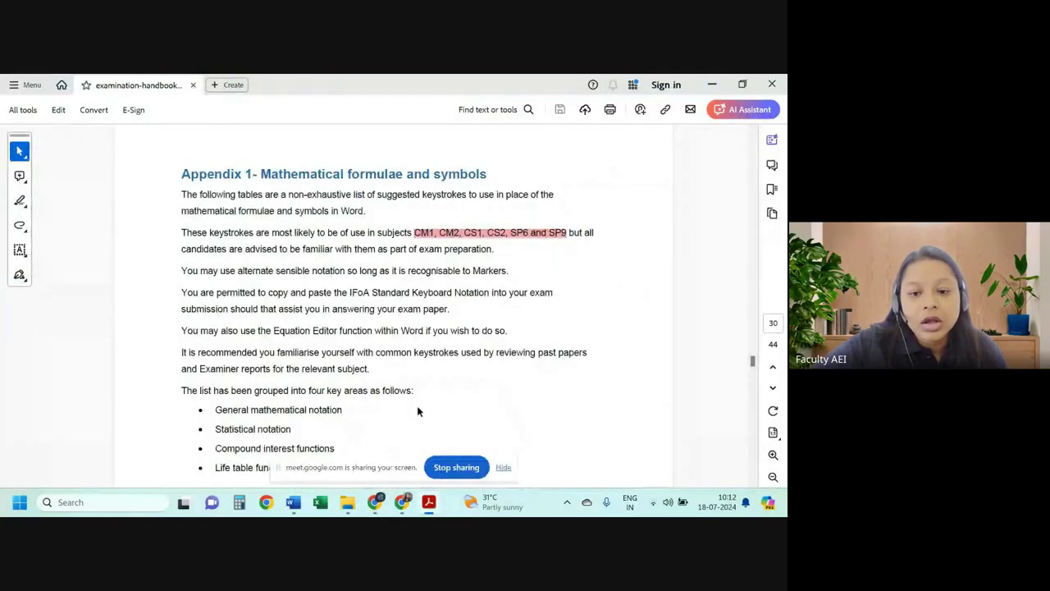
Dismiss the screen-sharing notice and scroll down through the Appendix 1 notation table
click(500, 468)
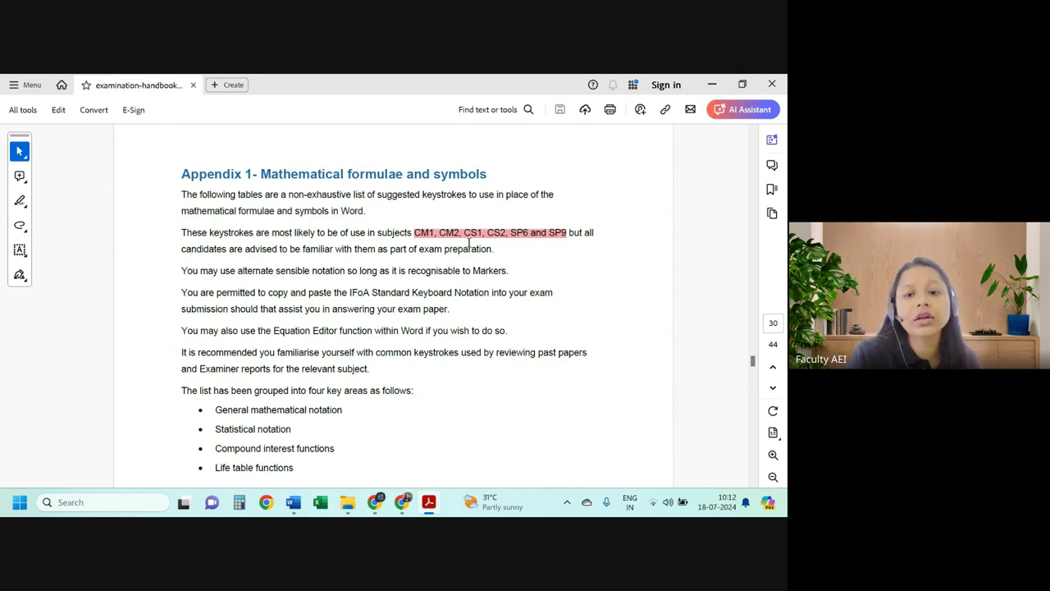
scroll(469, 243, down, 3)
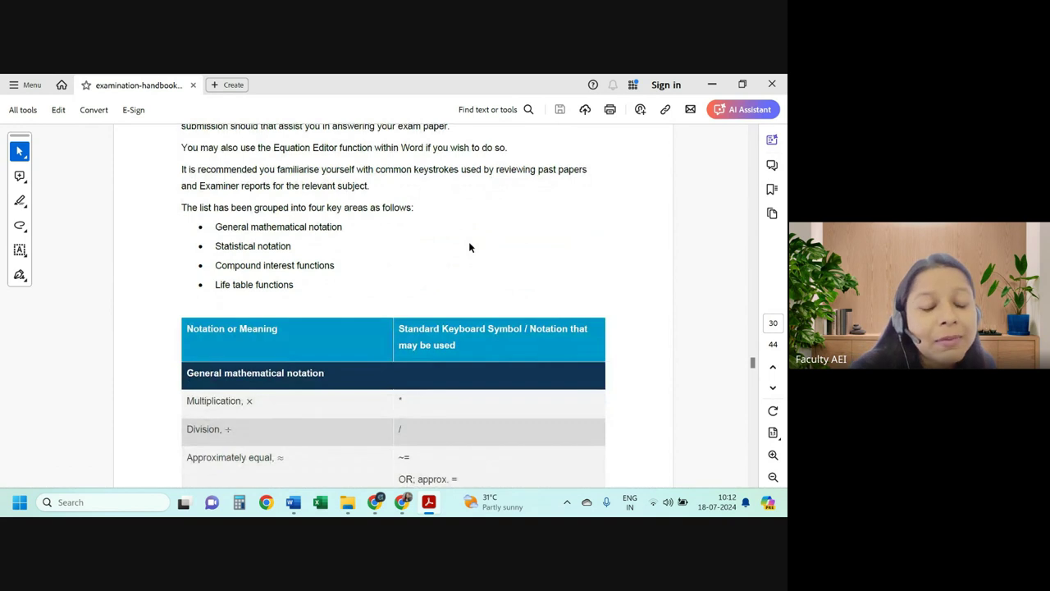
scroll(468, 243, down, 3)
scroll(470, 247, up, 1)
scroll(470, 247, down, 2)
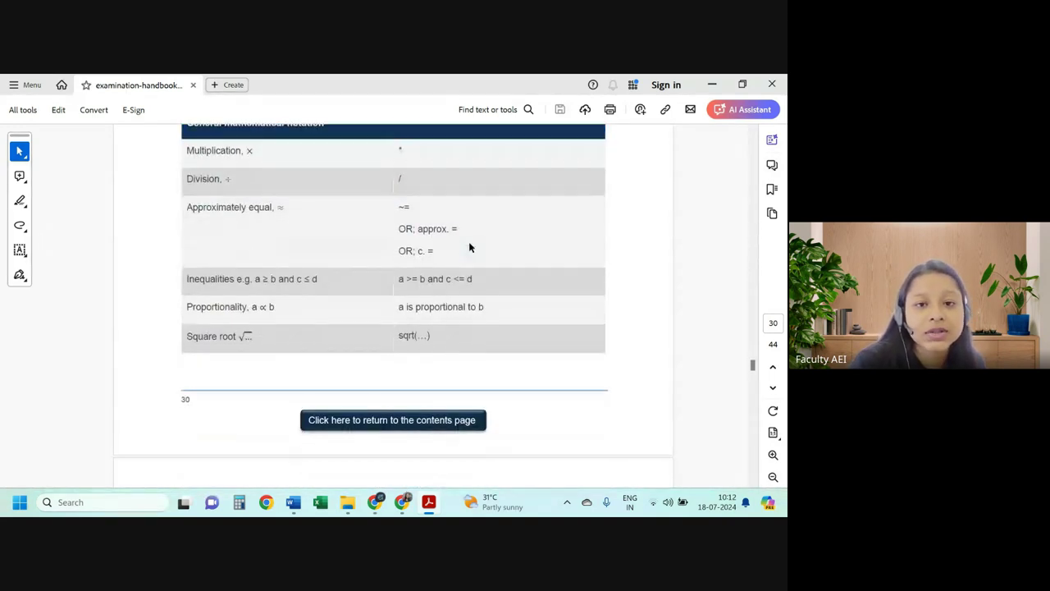
scroll(470, 247, up, 2)
scroll(469, 247, down, 2)
scroll(469, 246, down, 1)
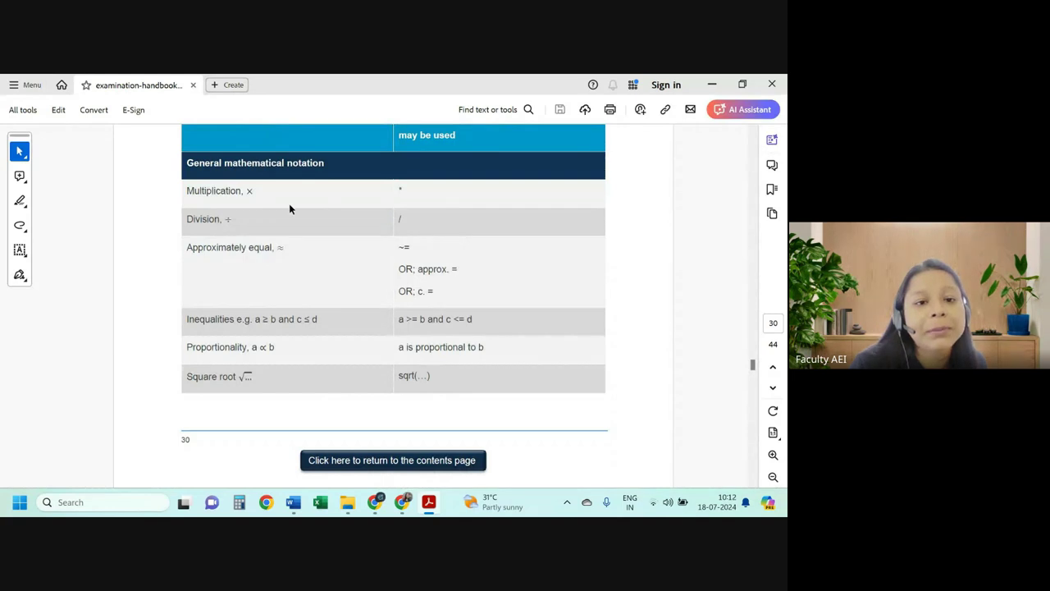
scroll(254, 202, up, 1)
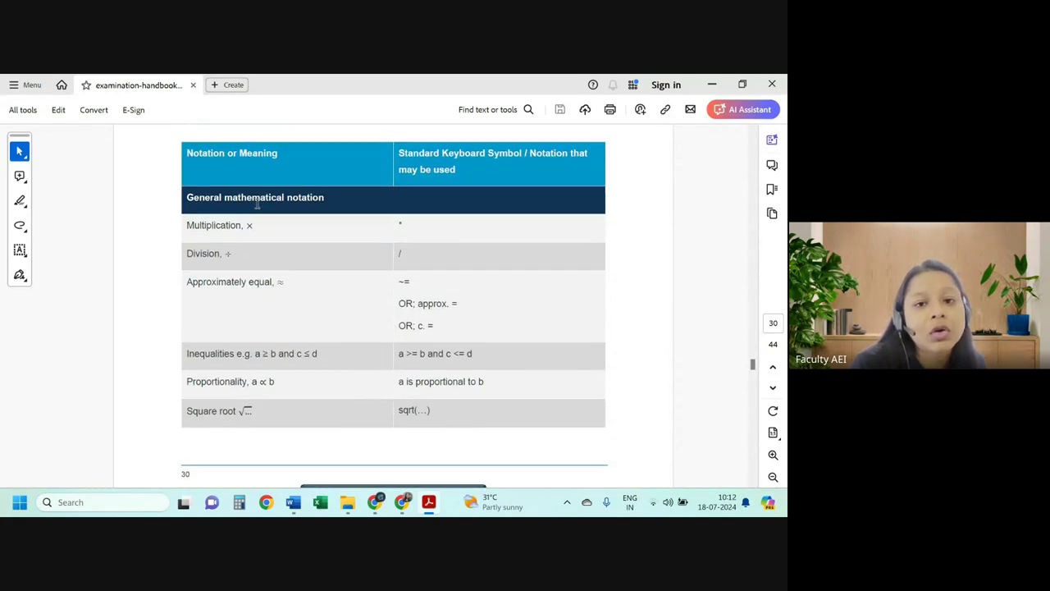
scroll(257, 206, down, 1)
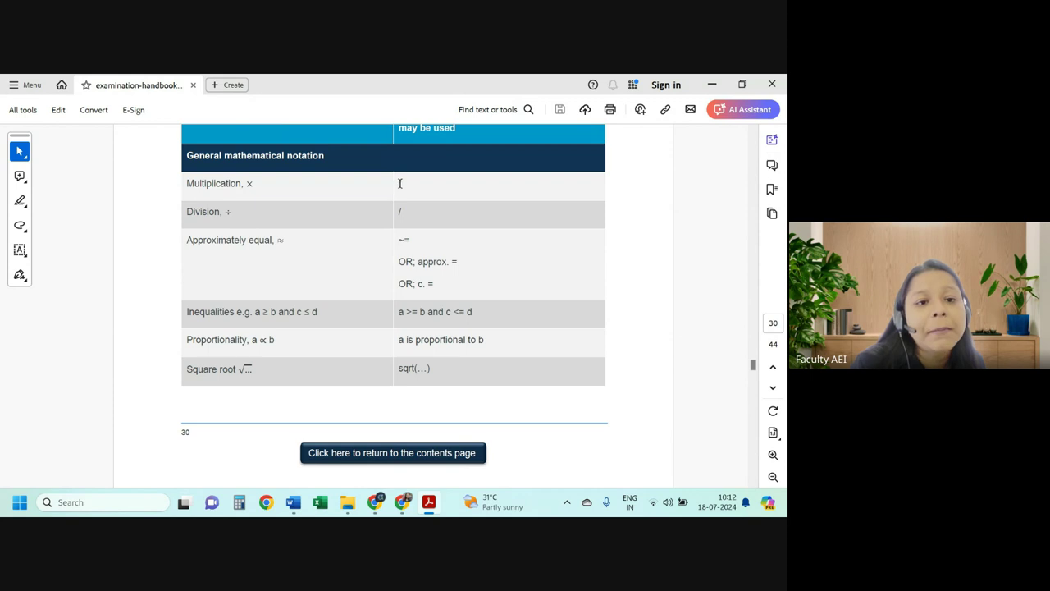
scroll(400, 228, down, 3)
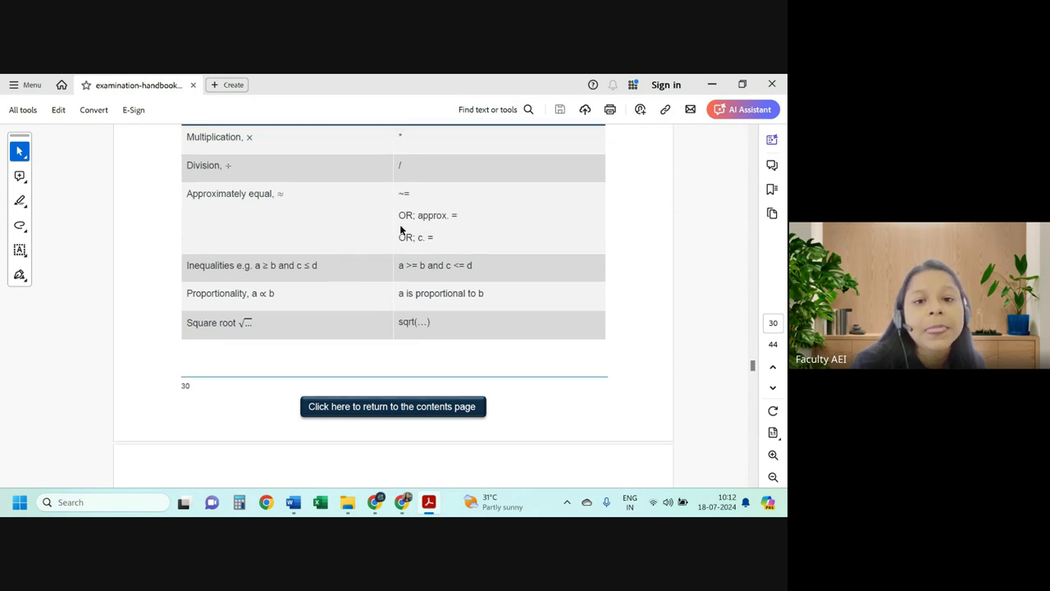
Select the '~=' approximately-equal notation, then scroll on to page 31
double_click(402, 174)
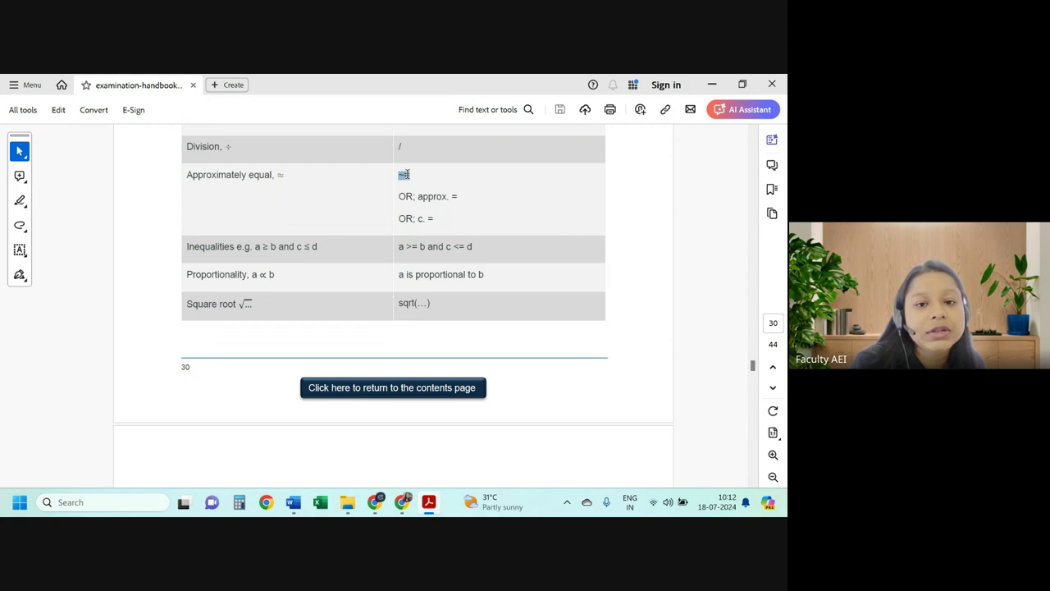
scroll(263, 304, down, 2)
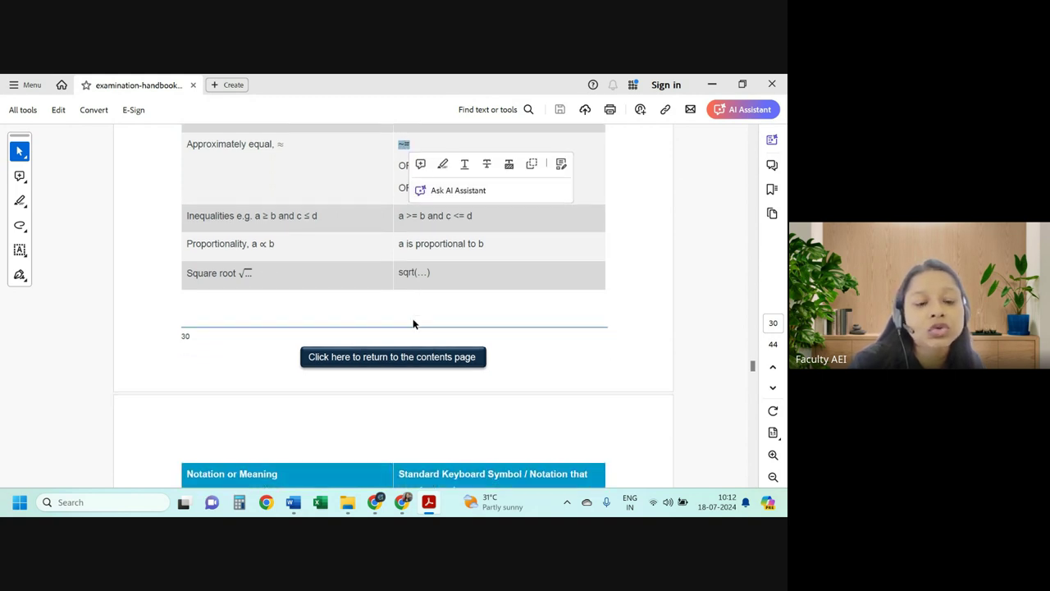
scroll(413, 323, down, 4)
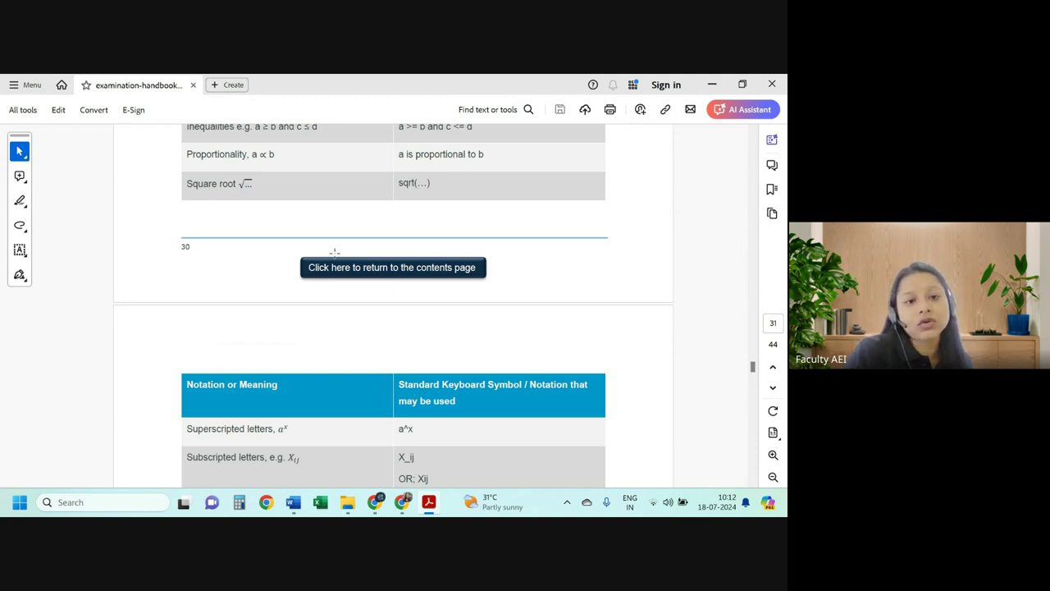
Scroll down page 31 and select 'Xij' in the subscripted letters row
scroll(334, 258, down, 5)
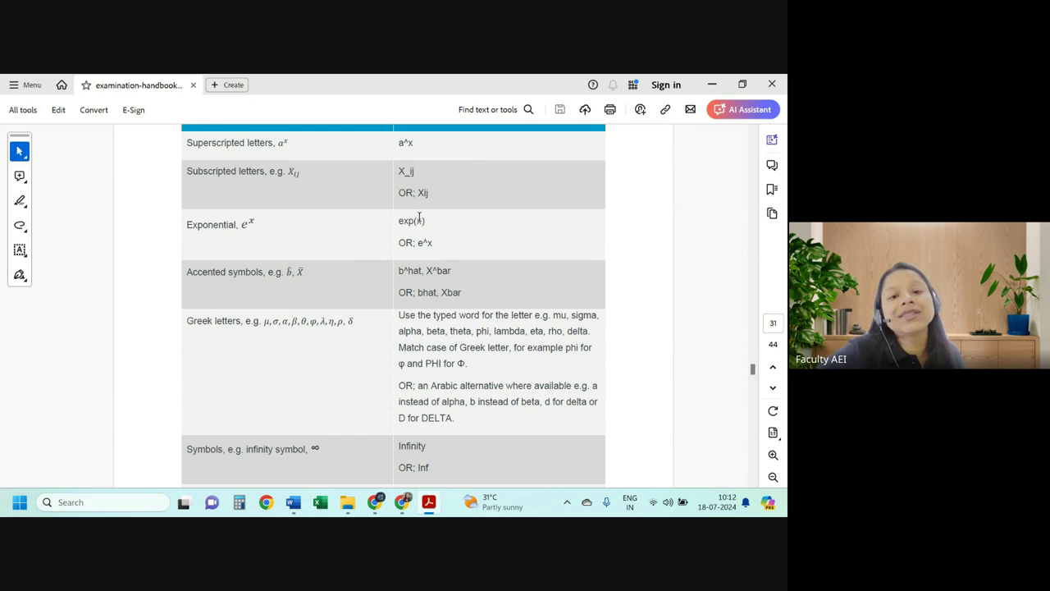
mouse_move(417, 195)
mouse_down()
mouse_move(431, 193)
mouse_move(398, 171)
mouse_move(421, 171)
mouse_move(431, 194)
mouse_up()
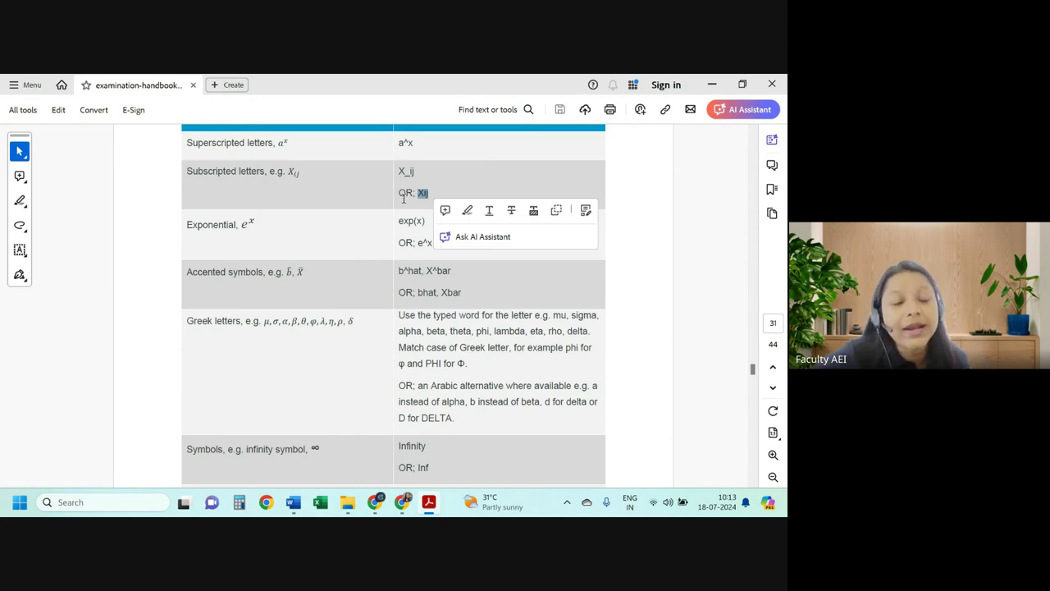
click(414, 242)
Point out the 'e^x' and 'exp(x)' notations, then scroll down to the Integral row
drag(416, 242, 429, 222)
click(408, 218)
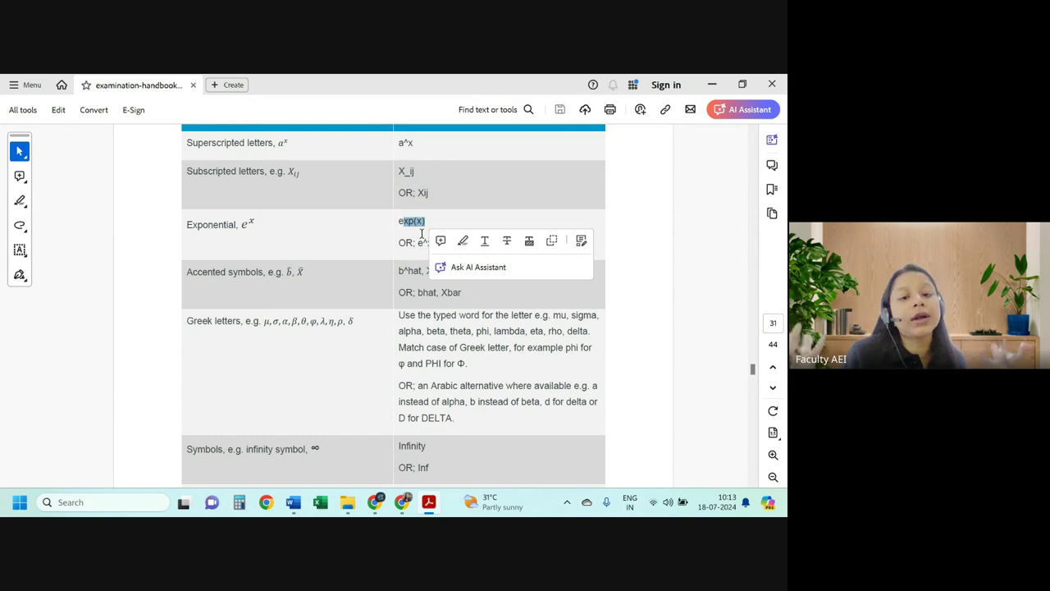
click(421, 243)
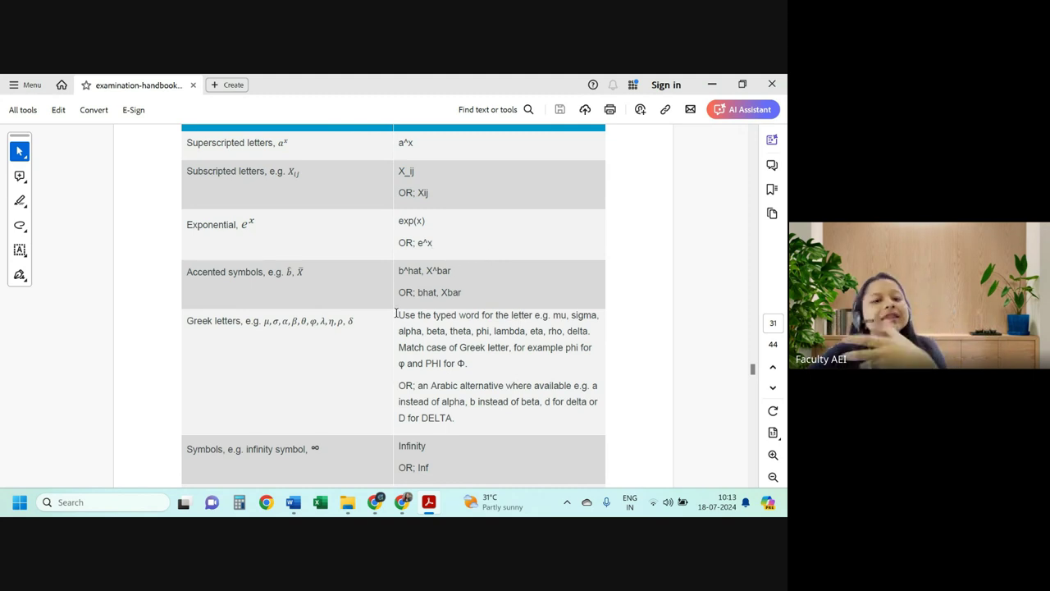
drag(403, 221, 426, 237)
scroll(427, 238, down, 1)
click(428, 239)
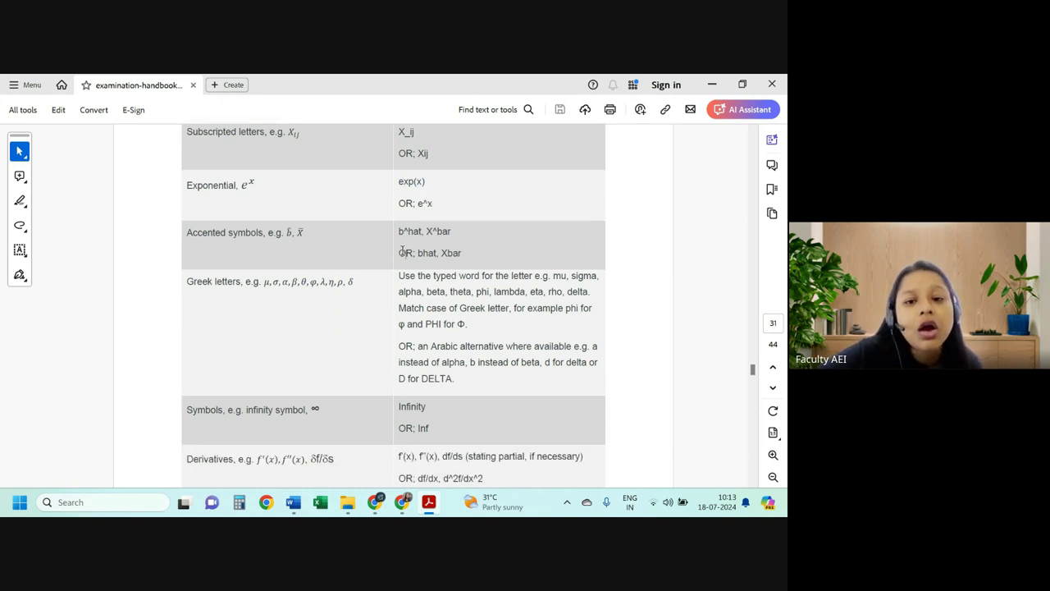
scroll(410, 250, down, 2)
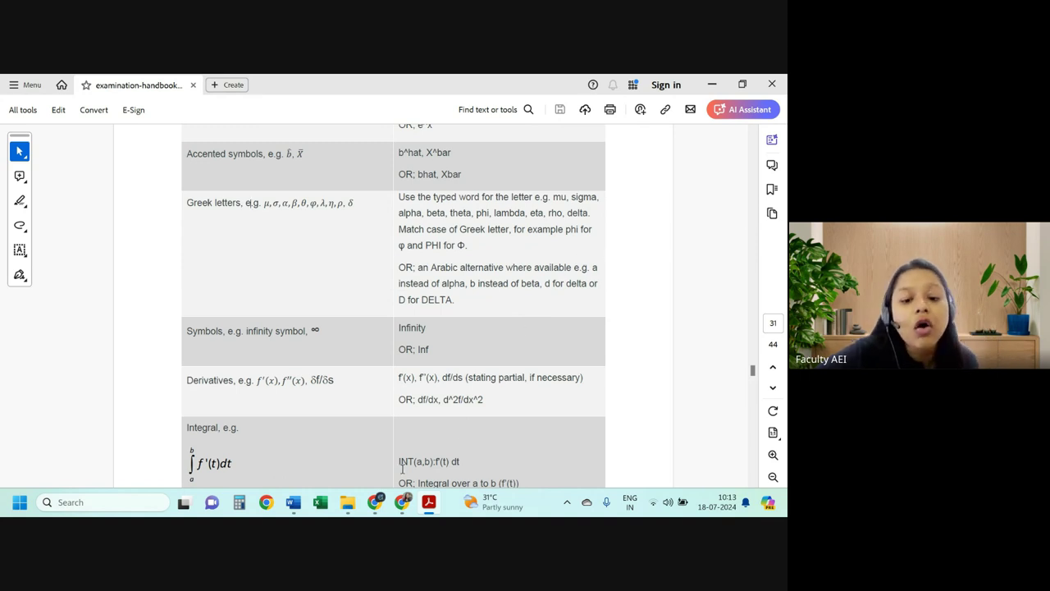
Move the Word taskbar shortcut after Acrobat and scroll down to the integral notations
drag(293, 503, 426, 506)
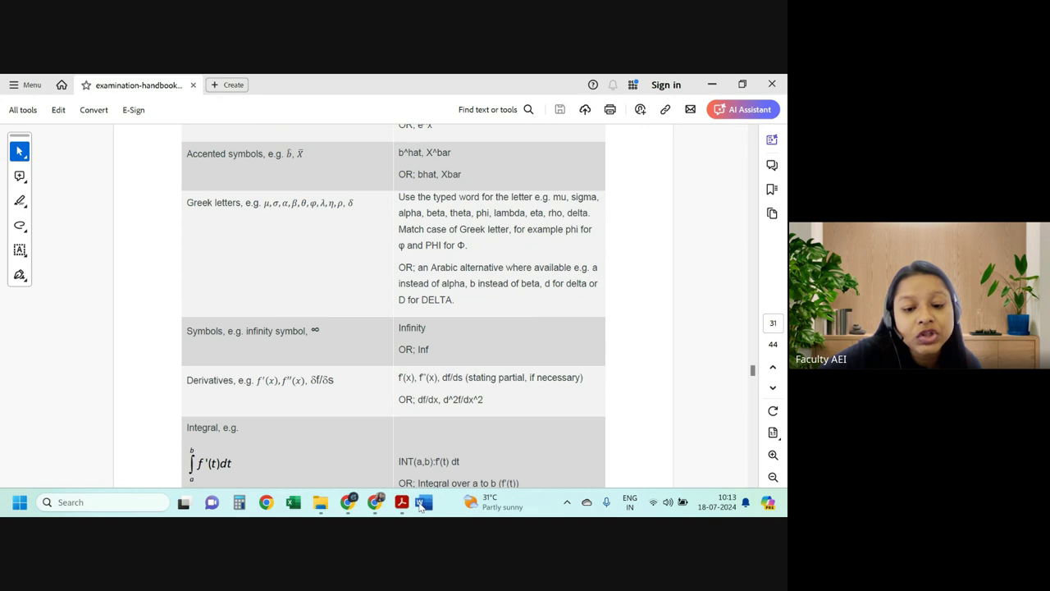
scroll(455, 377, down, 2)
scroll(457, 378, down, 2)
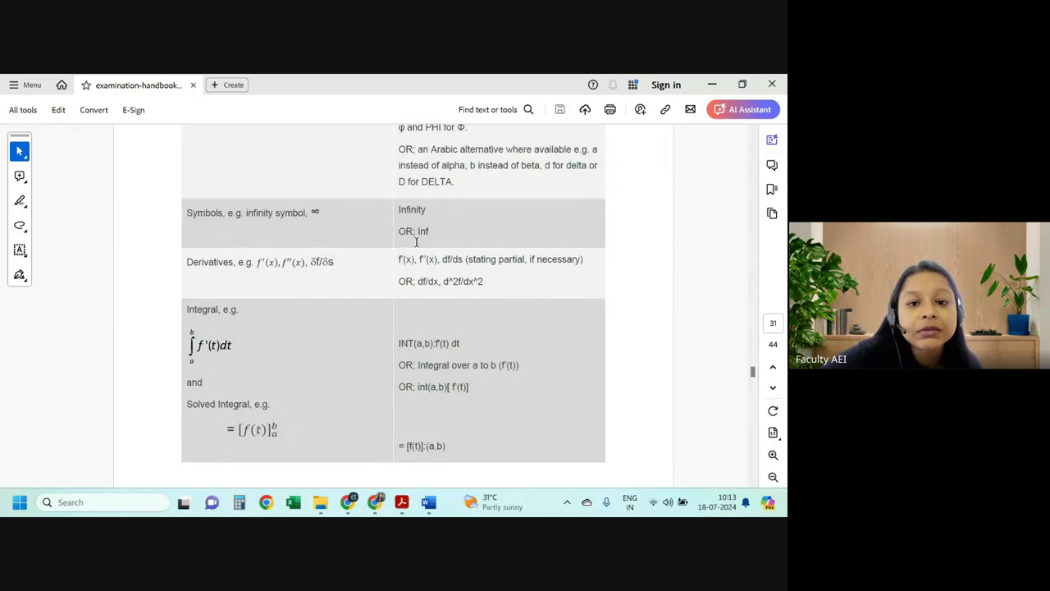
scroll(416, 241, down, 1)
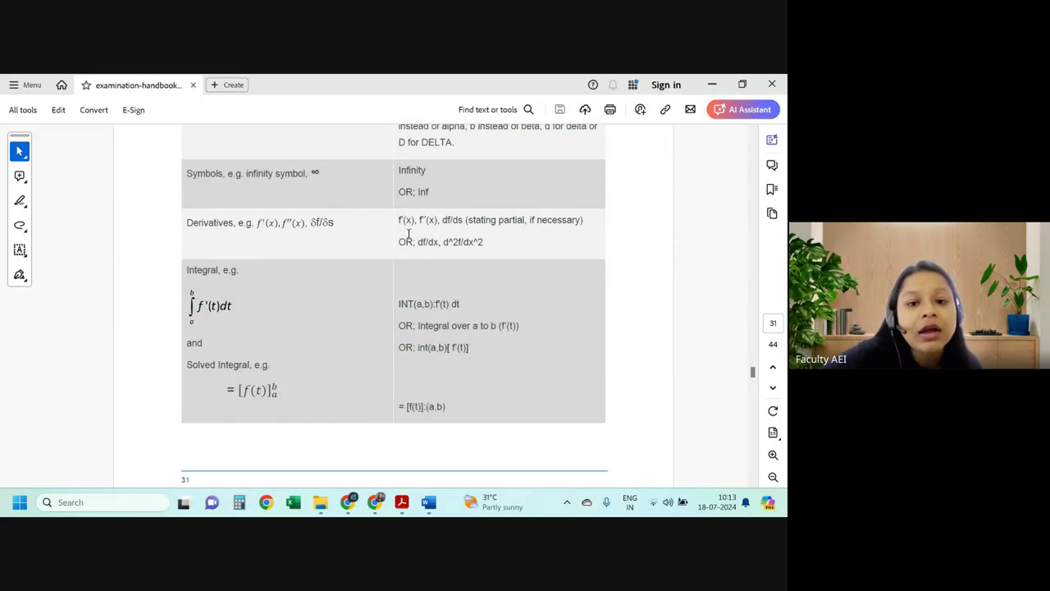
scroll(464, 235, down, 1)
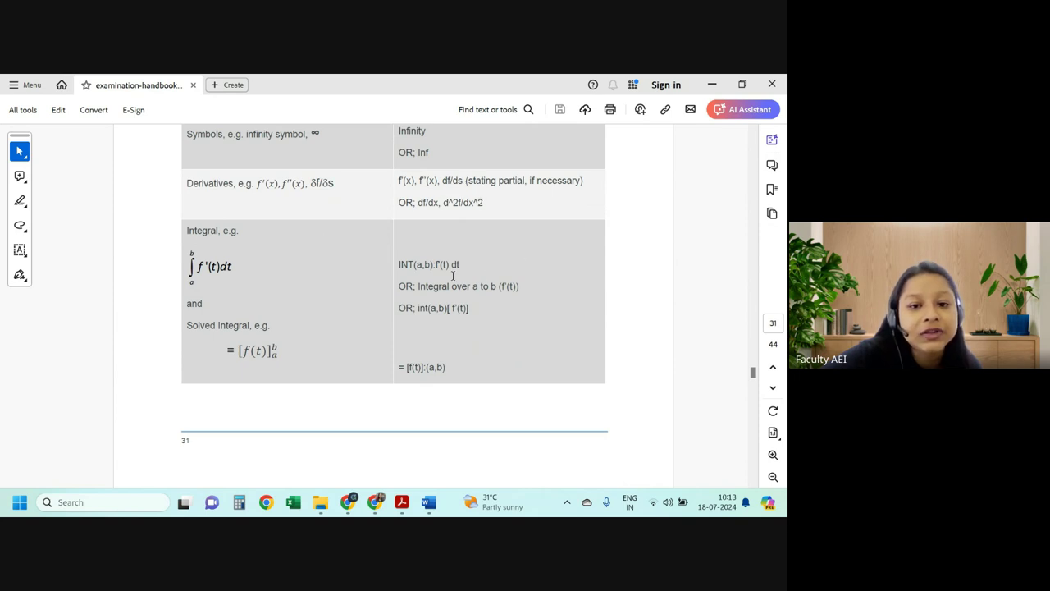
scroll(452, 276, down, 1)
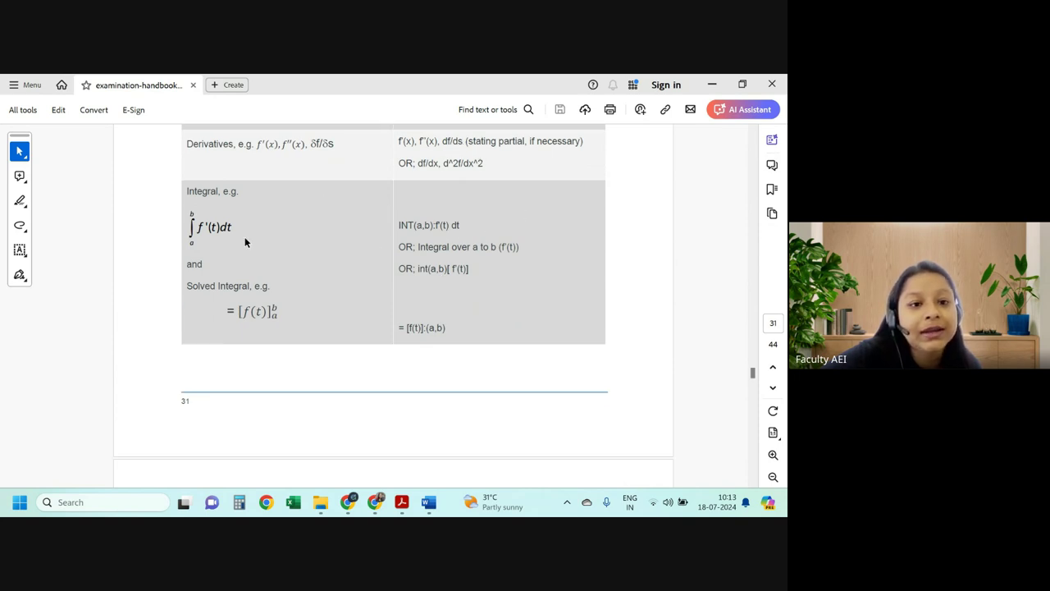
Select parts of the INT(a,b):f'(t) dt notation, including the a,b limits and f'(t) dt
drag(400, 224, 457, 230)
click(431, 233)
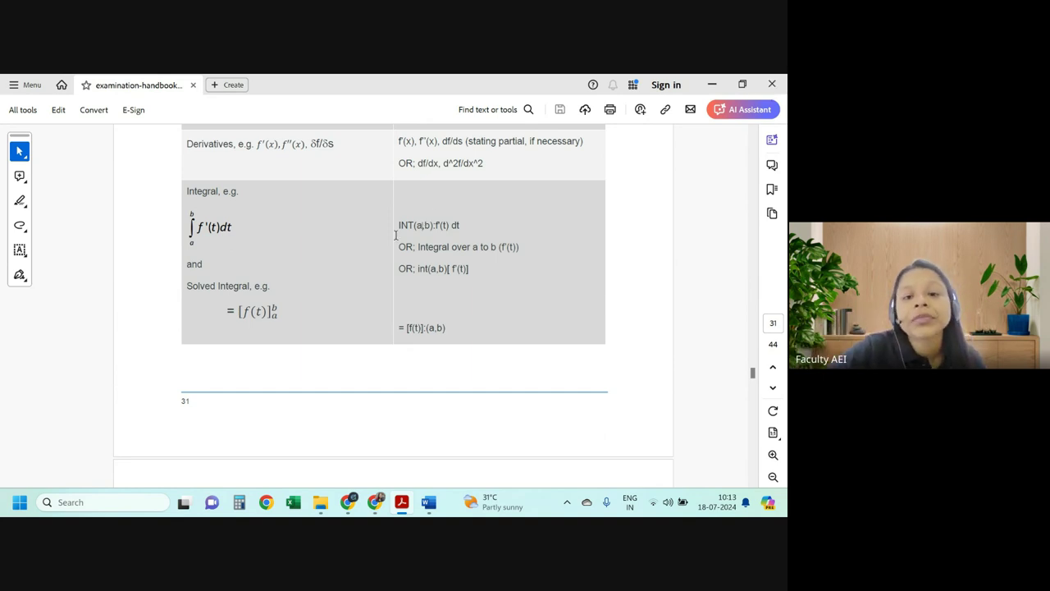
scroll(421, 212, down, 3)
scroll(421, 211, up, 3)
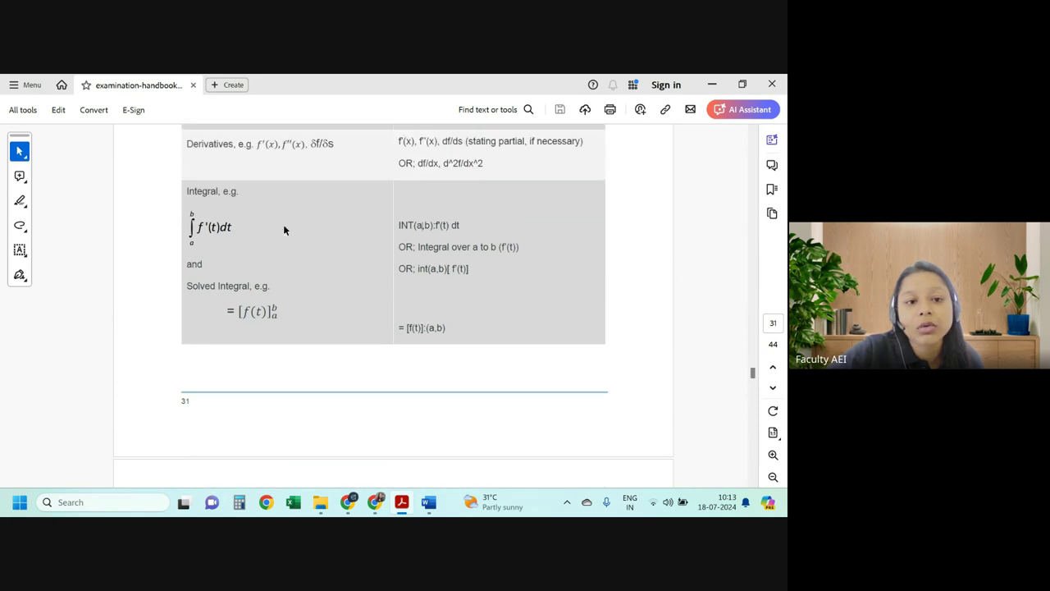
drag(396, 226, 432, 226)
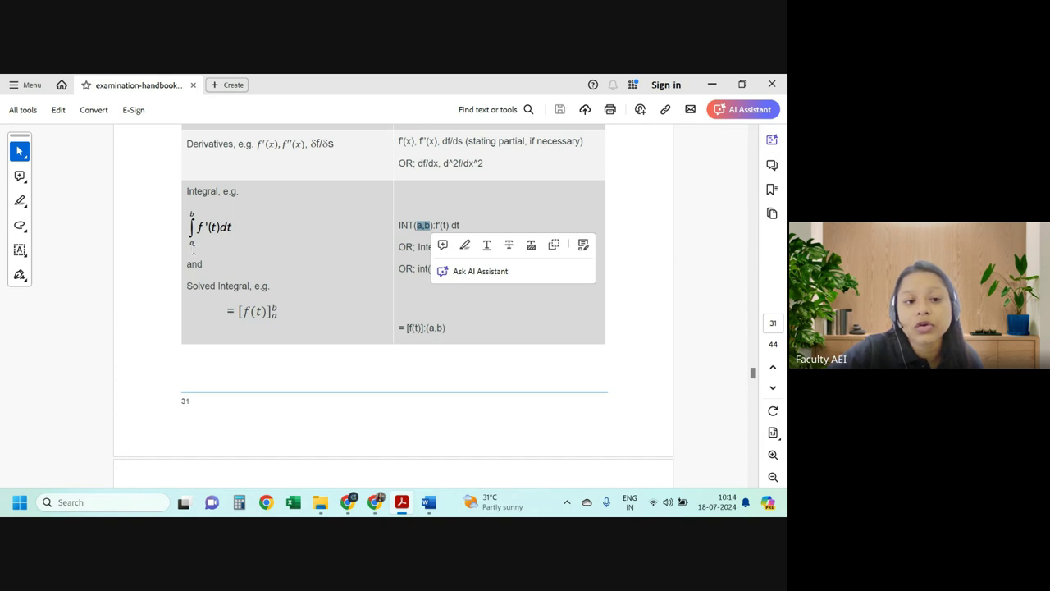
click(433, 226)
drag(433, 226, 440, 226)
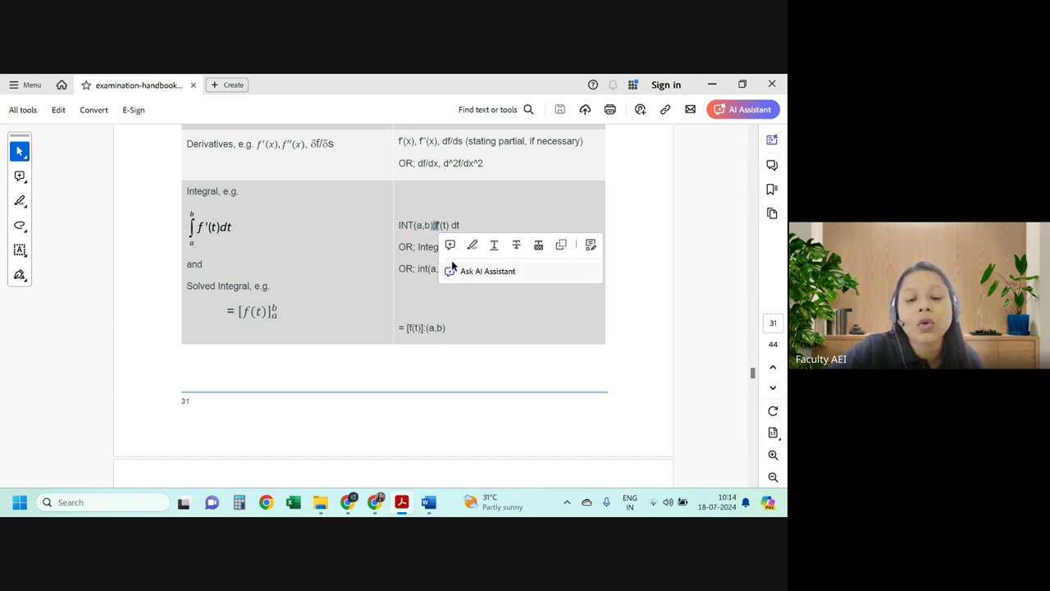
scroll(454, 275, up, 1)
click(423, 215)
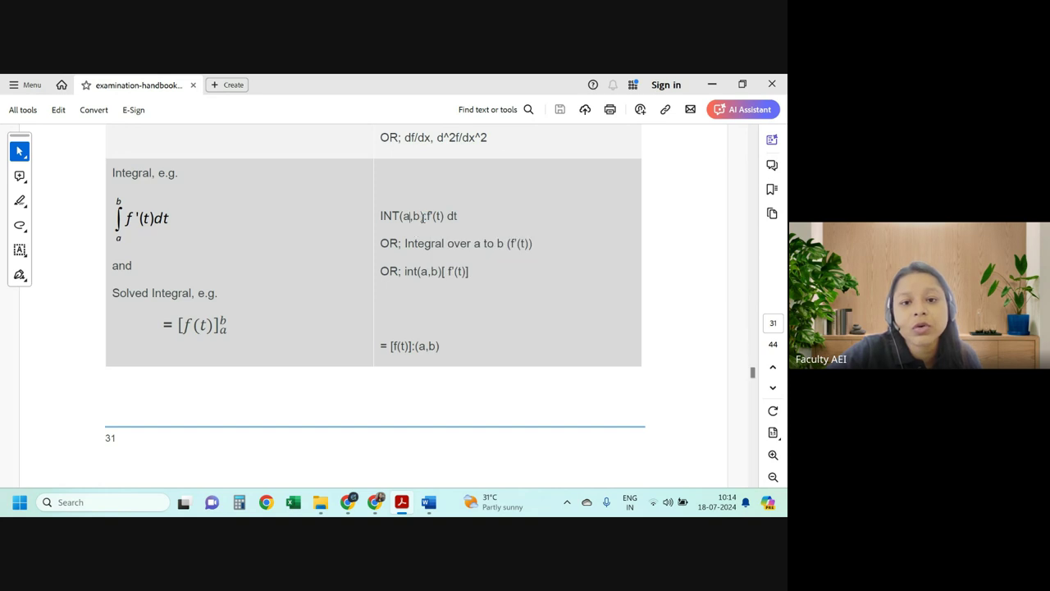
drag(428, 215, 460, 216)
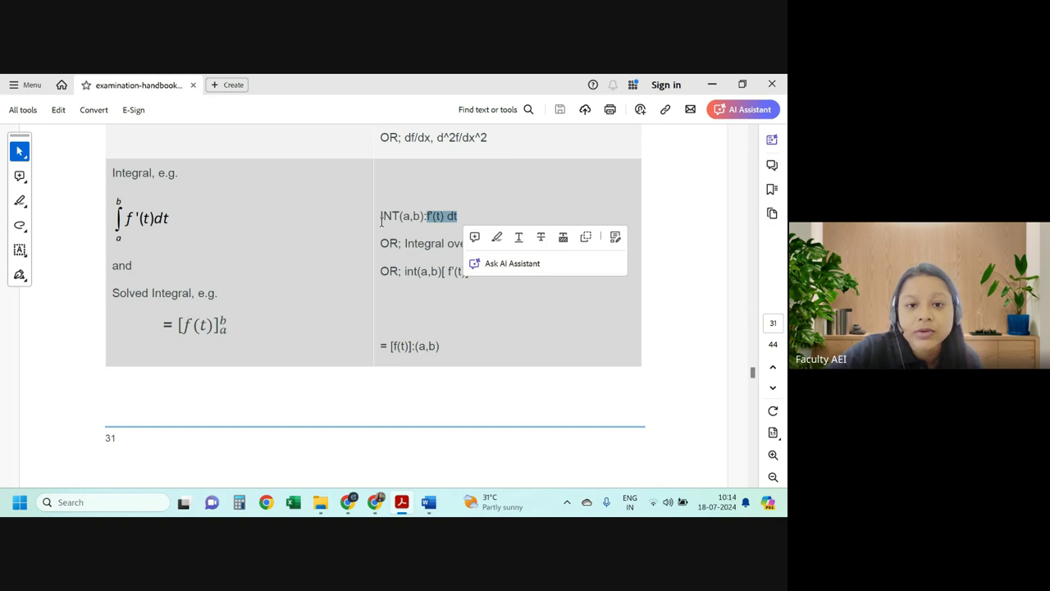
drag(381, 220, 460, 218)
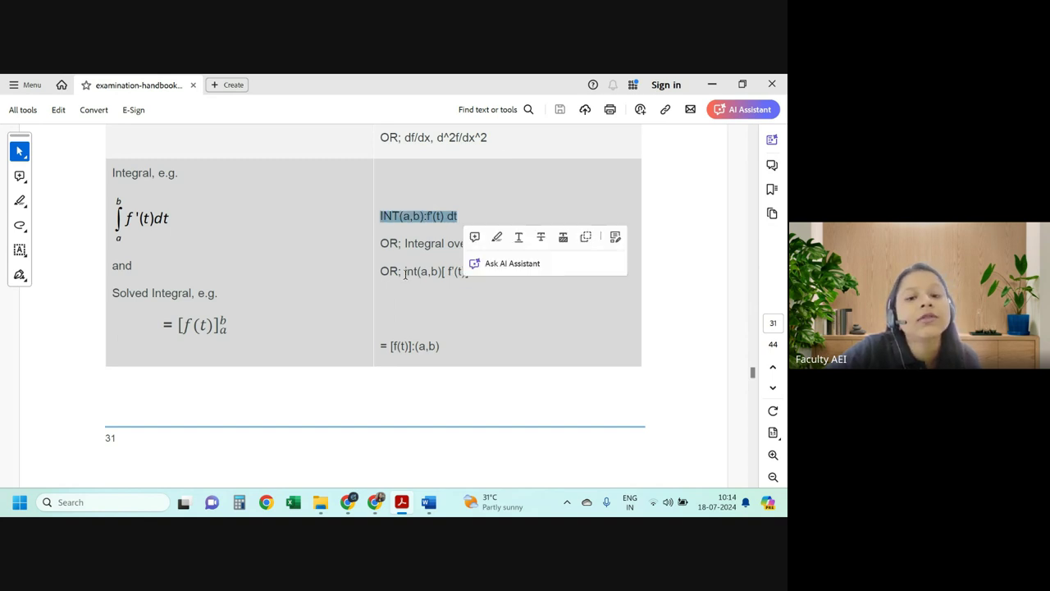
Point out the int(a,b)[ f'(t) line and the solved-integral [f(t)]:(a,b) notation
drag(405, 273, 472, 271)
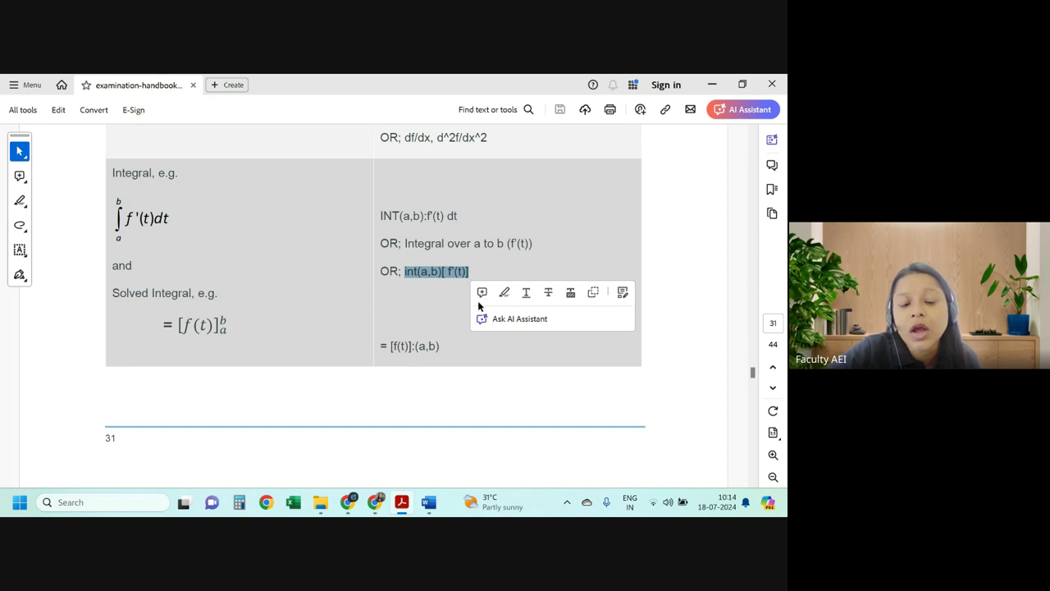
click(417, 274)
scroll(369, 288, down, 2)
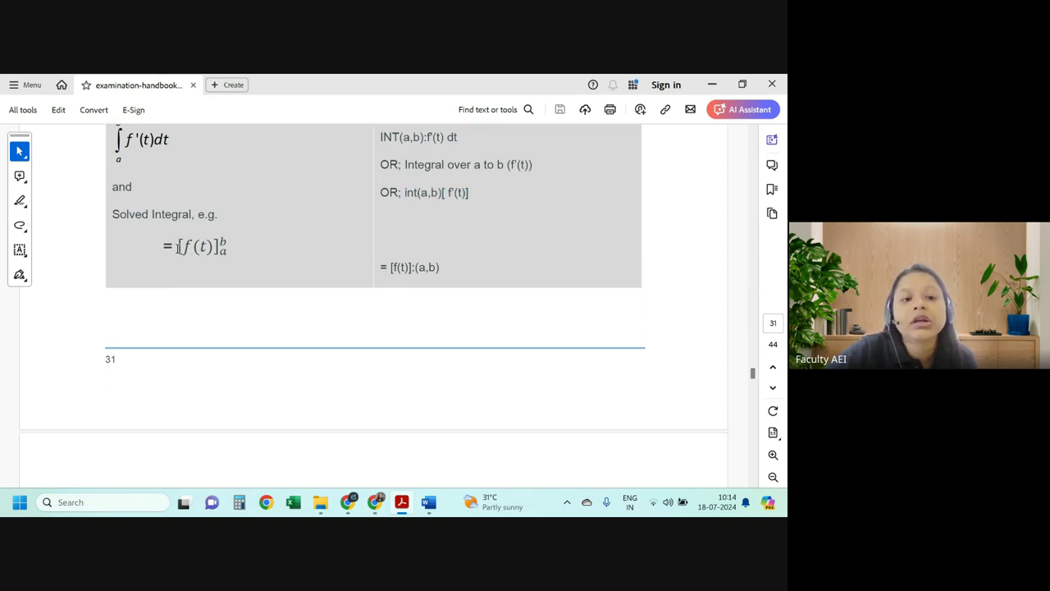
drag(177, 248, 235, 248)
click(433, 274)
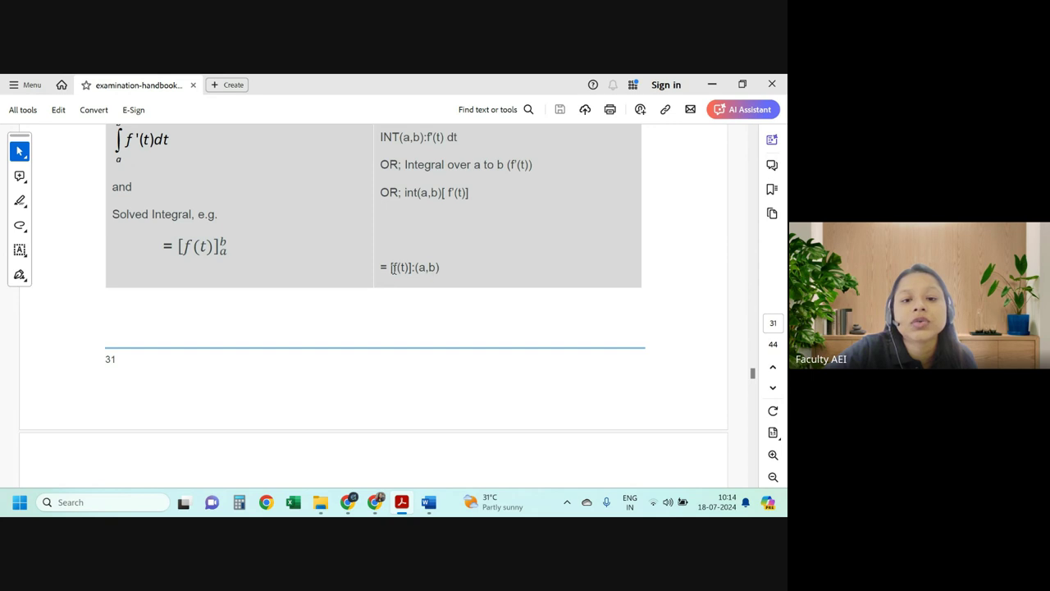
drag(391, 267, 437, 266)
click(415, 268)
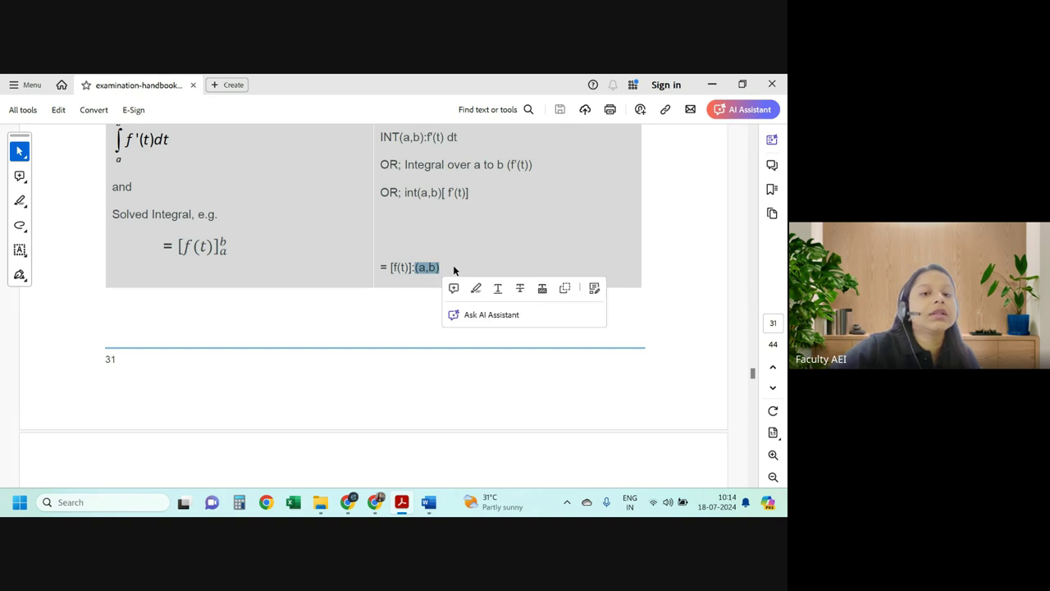
scroll(460, 262, up, 1)
click(460, 263)
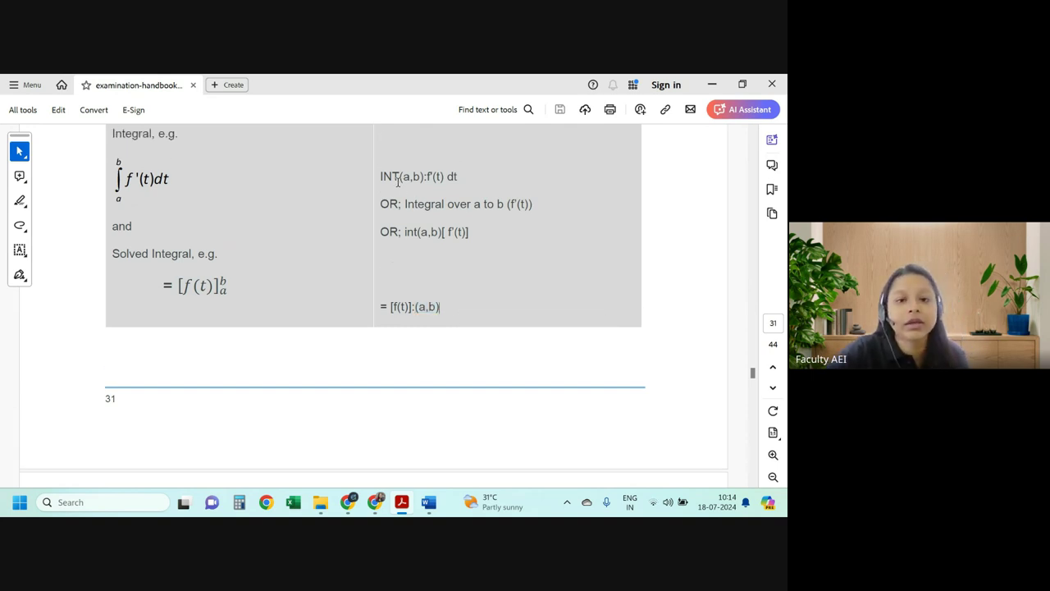
Highlight the (a,b) limits in INT(a,b) and [f(t)]:(a,b) in yellow
drag(402, 178, 425, 177)
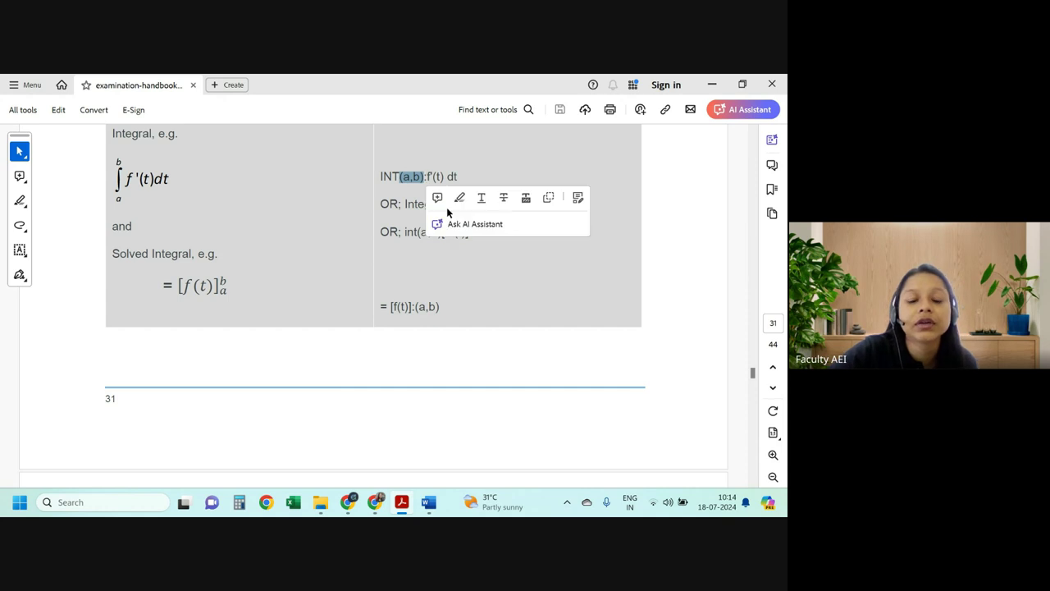
click(458, 198)
drag(415, 307, 449, 312)
click(476, 327)
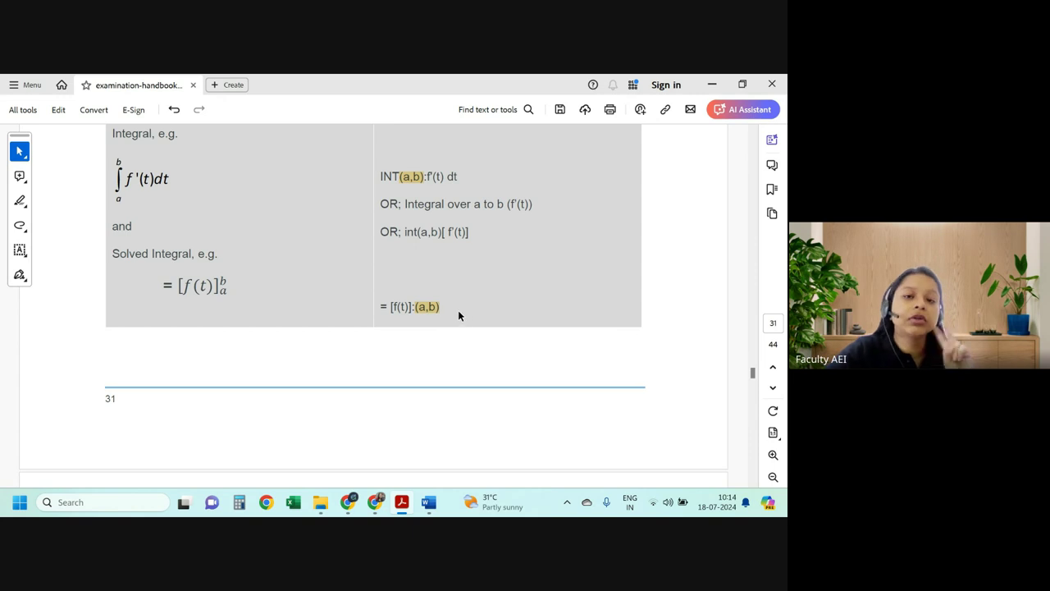
Select sigma and the sum(a,b): mu(t) expression, then highlight its (a,b) in yellow
scroll(464, 308, down, 10)
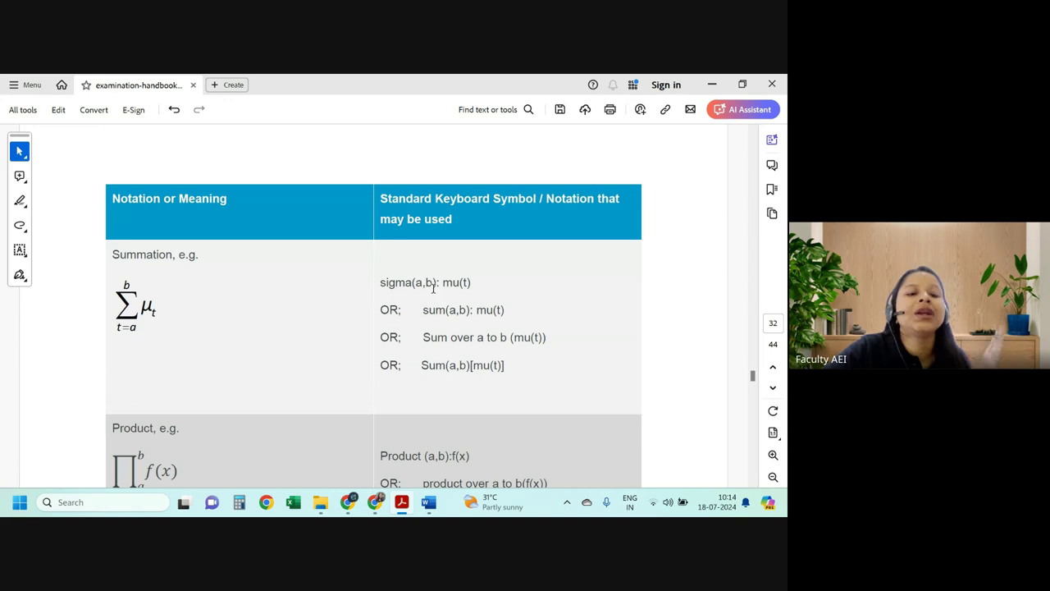
scroll(427, 300, down, 2)
scroll(412, 312, up, 1)
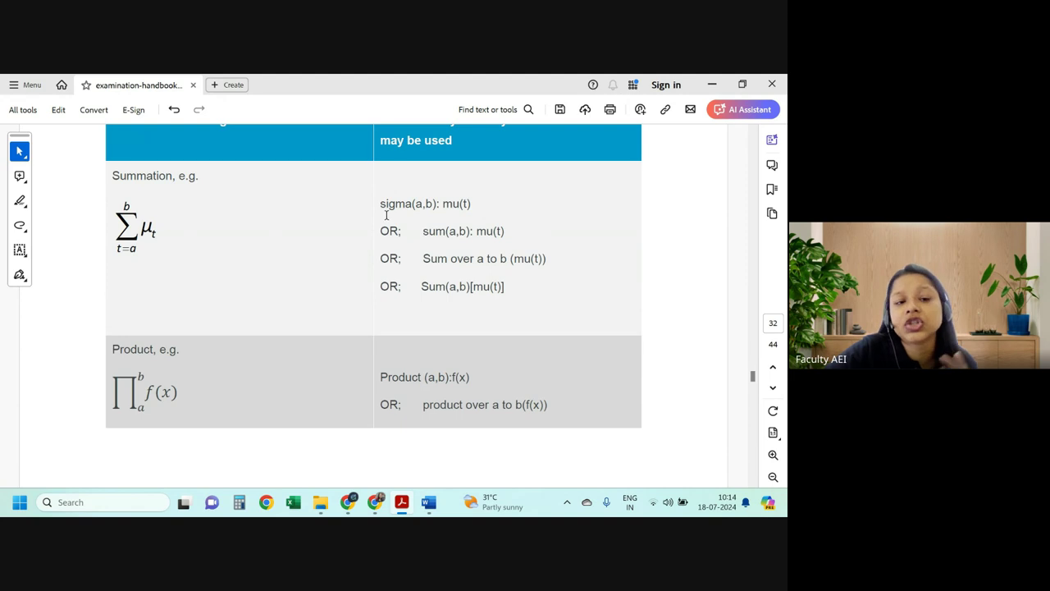
drag(381, 204, 504, 231)
click(424, 192)
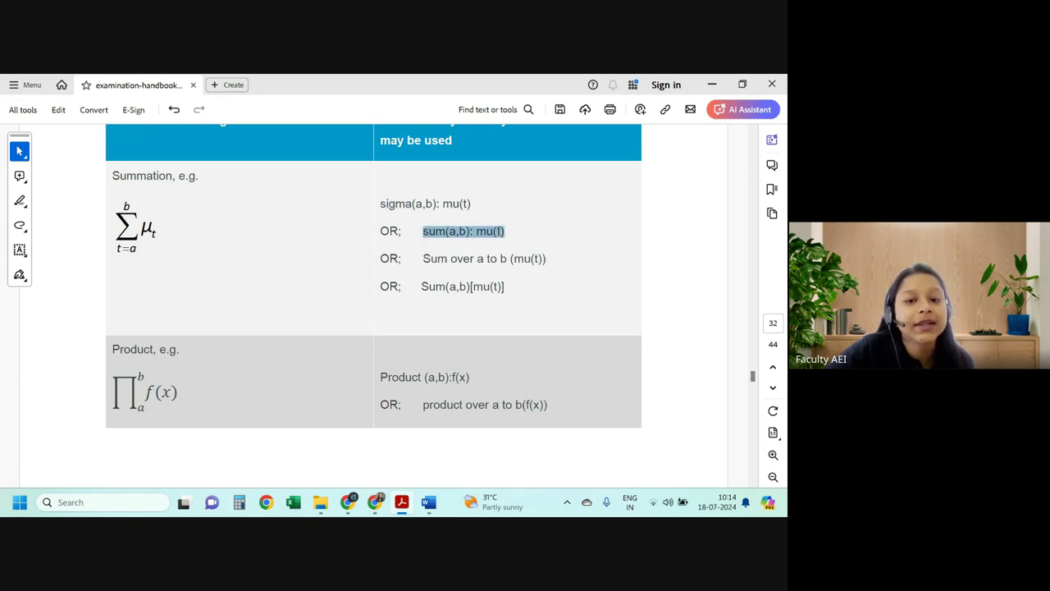
click(479, 233)
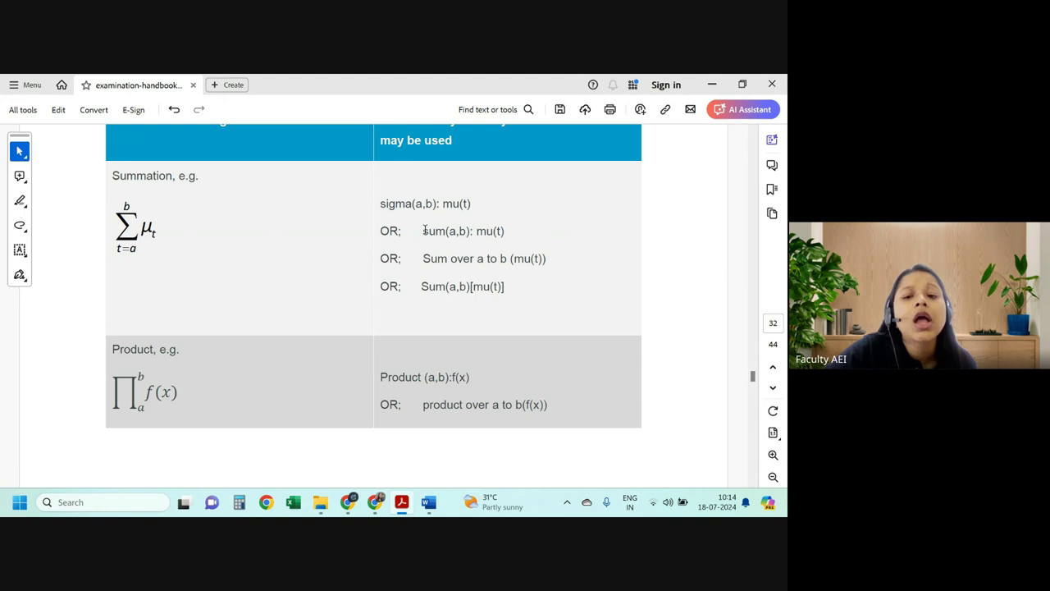
drag(424, 230, 512, 232)
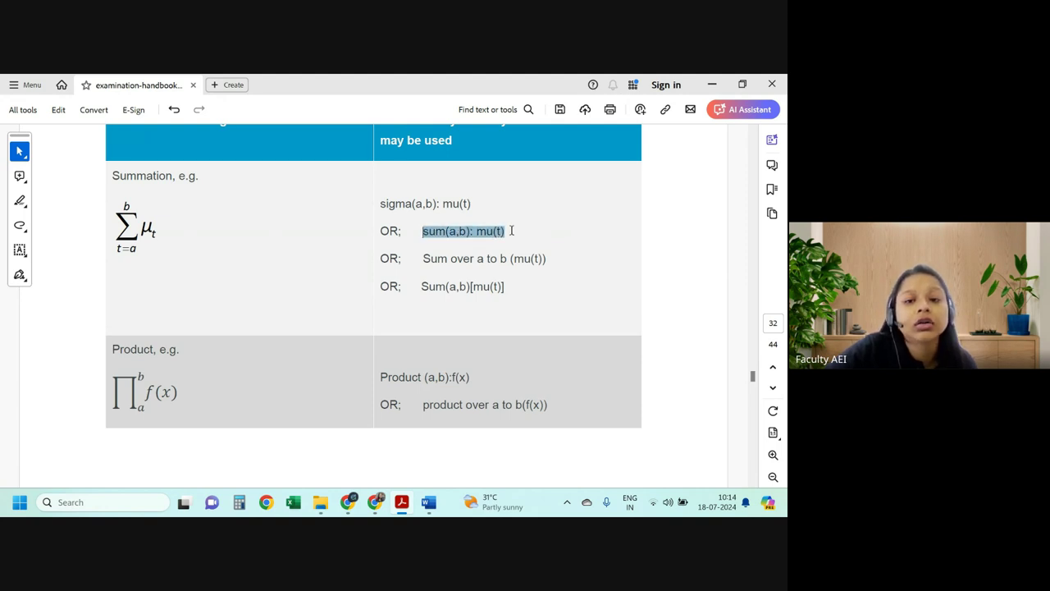
drag(446, 232, 469, 233)
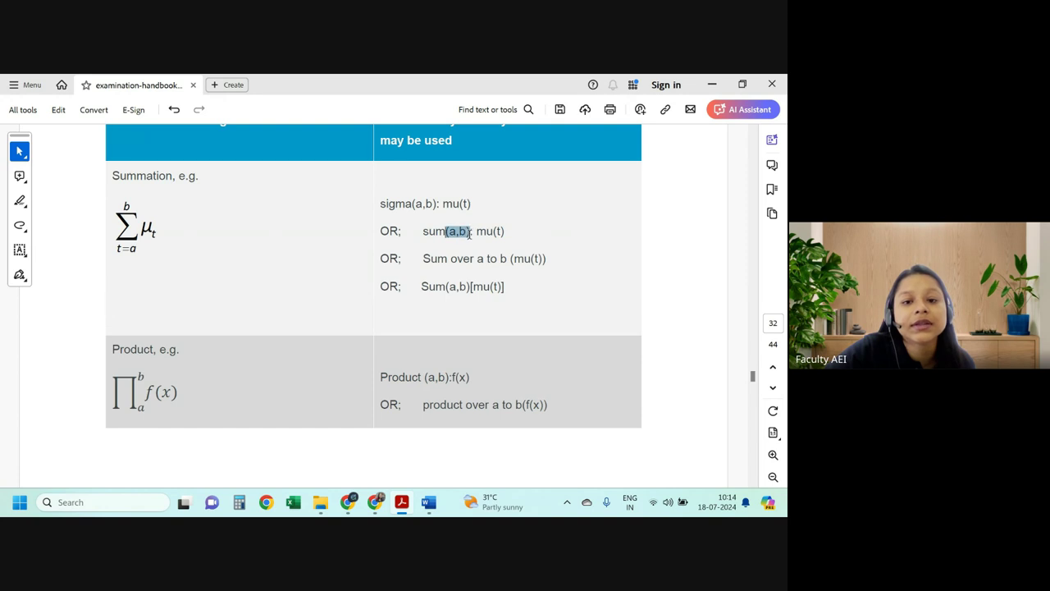
click(504, 252)
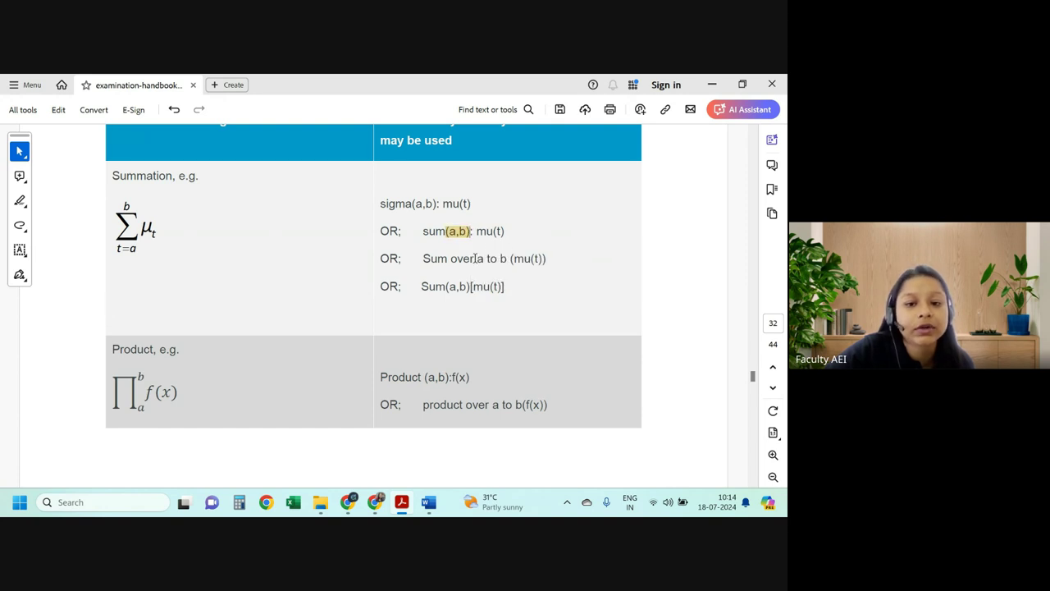
Highlight the (a,b) in the Product (a,b):f(x) notation in yellow
scroll(464, 244, down, 3)
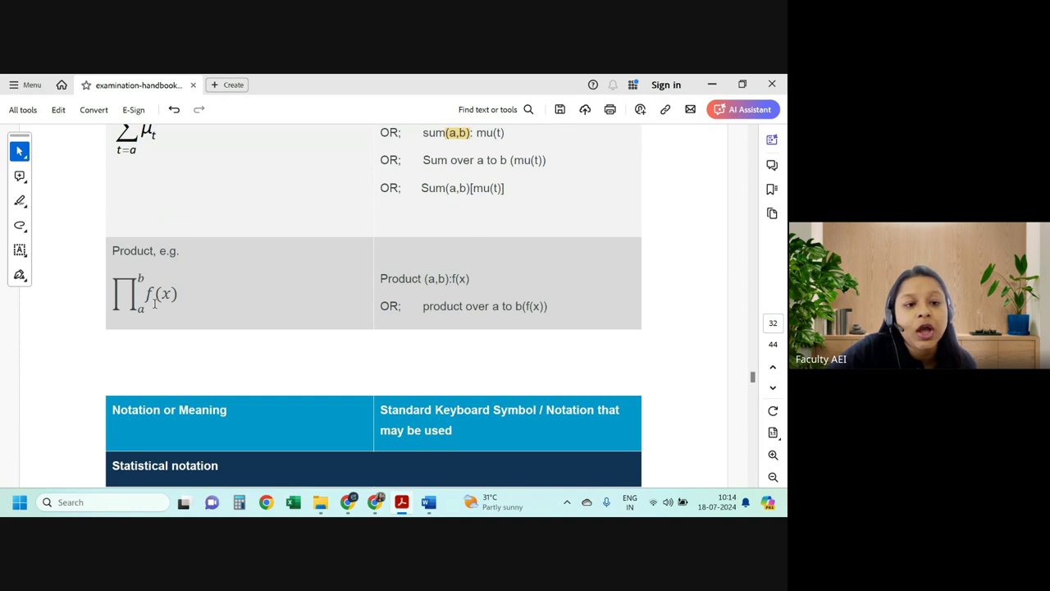
drag(385, 280, 449, 280)
click(435, 281)
click(482, 300)
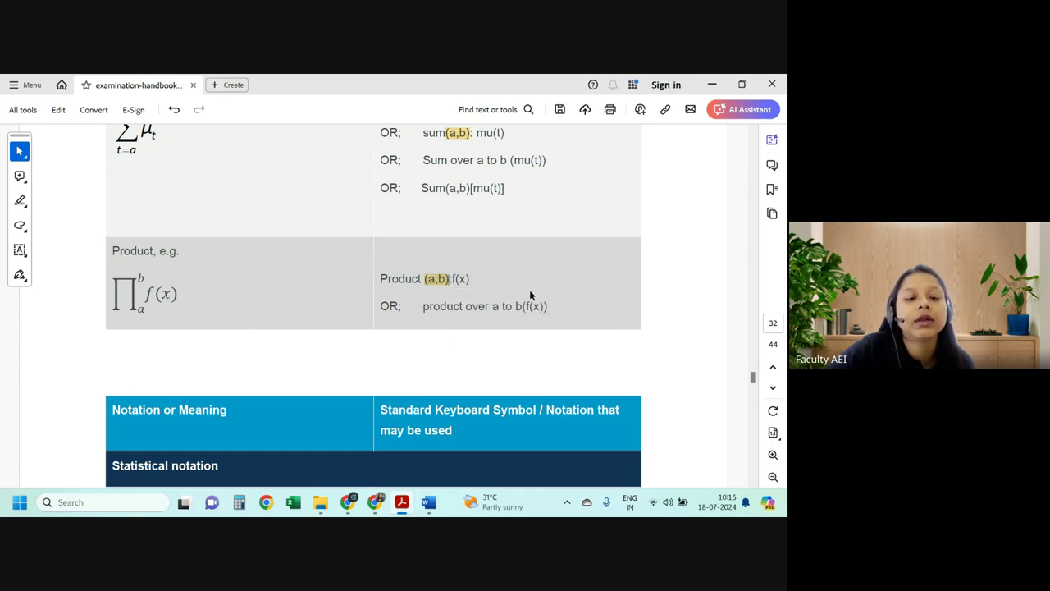
Scroll to page 32 and point out E(X|Y), its bar symbol and the Cov(...) rows
scroll(497, 290, down, 5)
scroll(481, 277, down, 2)
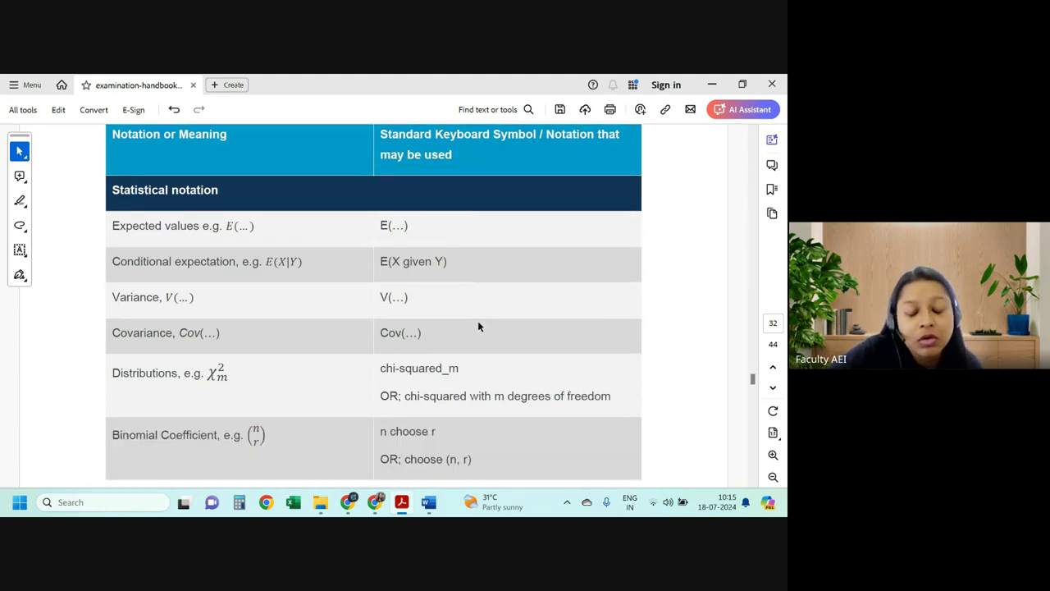
scroll(478, 325, down, 1)
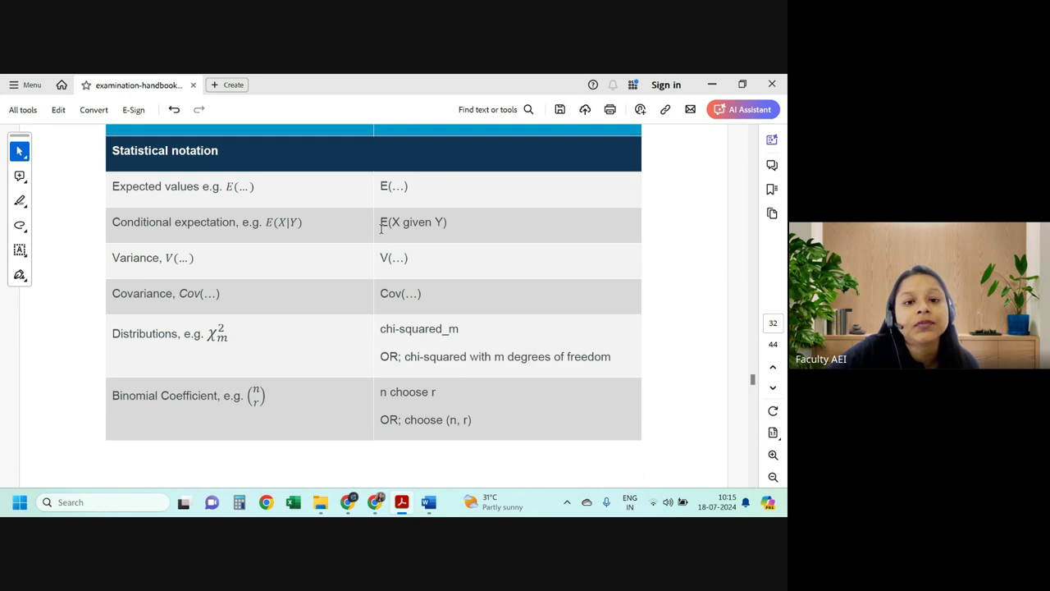
drag(383, 183, 450, 226)
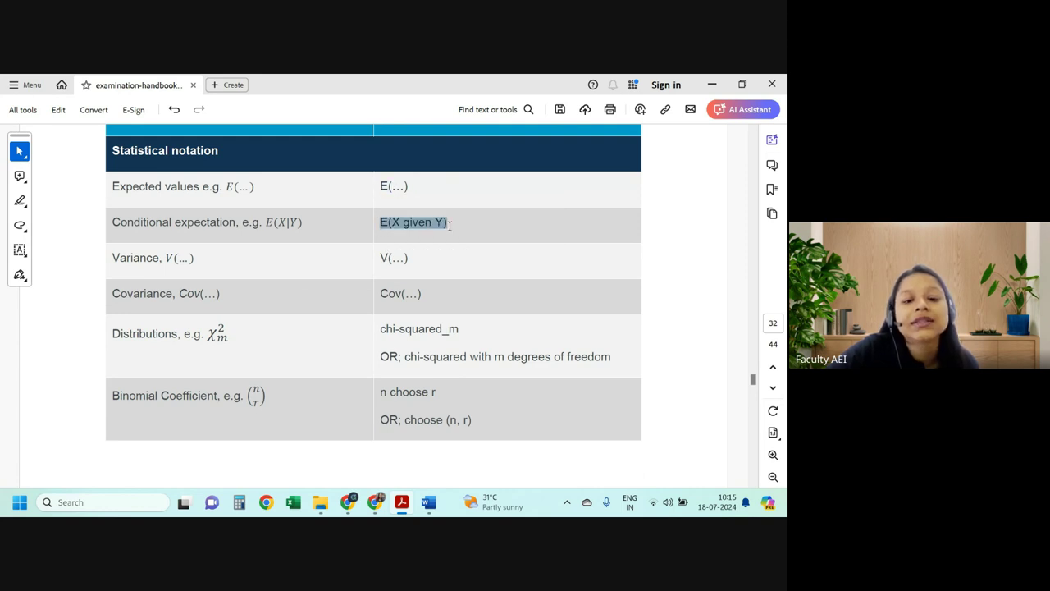
drag(266, 222, 308, 226)
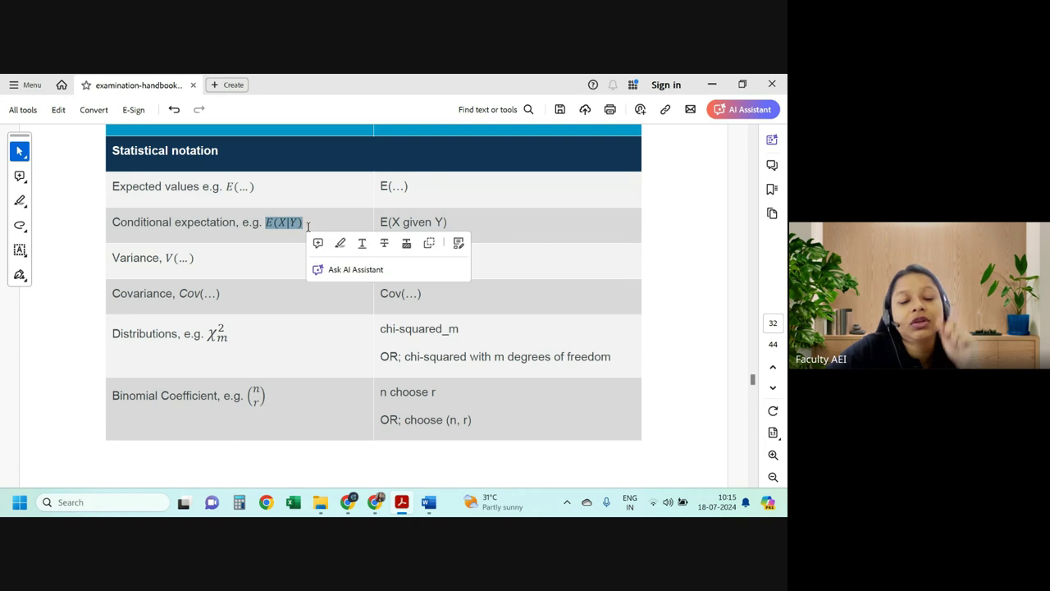
click(286, 223)
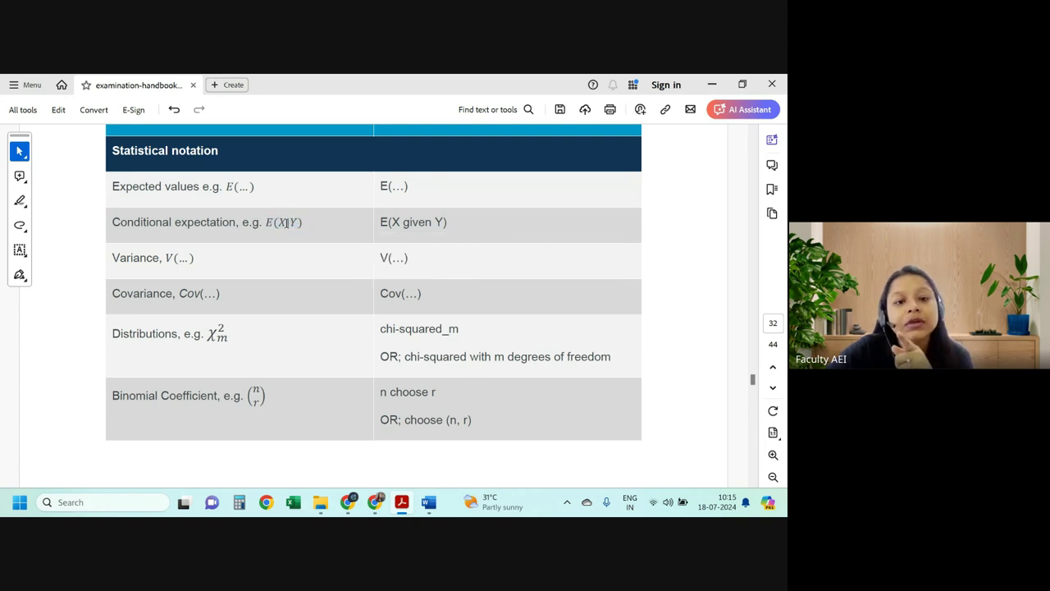
double_click(287, 222)
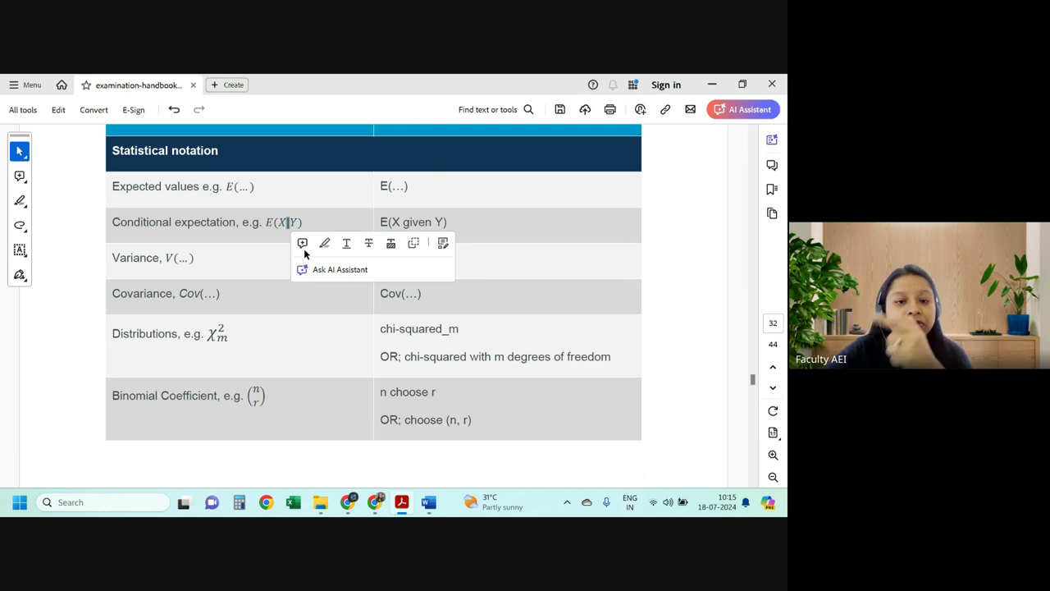
click(226, 245)
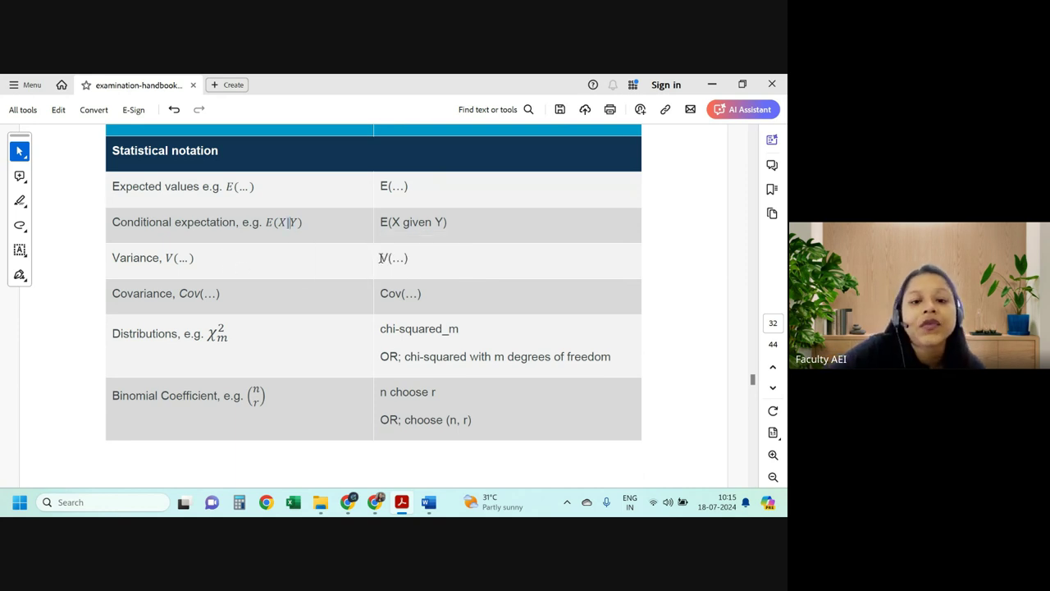
drag(379, 258, 408, 258)
drag(389, 293, 421, 293)
scroll(266, 301, down, 1)
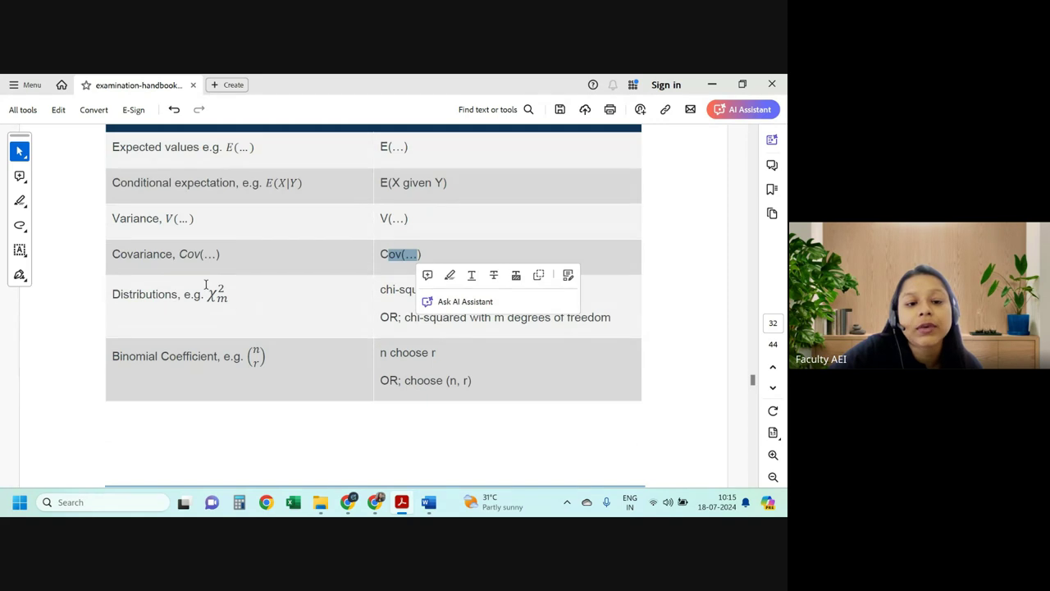
click(231, 294)
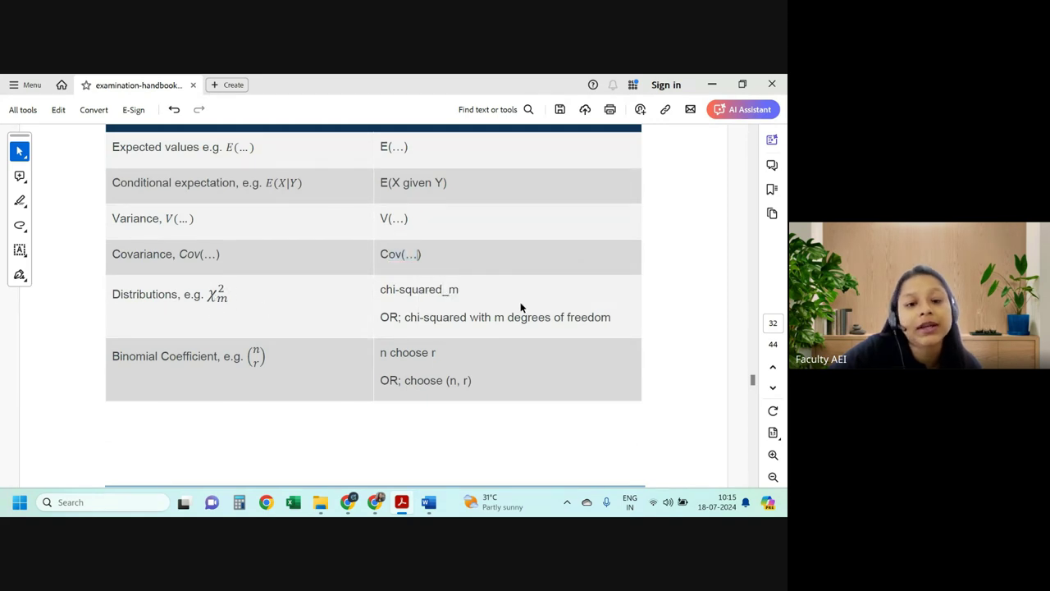
Select chi-squared_m and the n choose r notation at the end of the table
drag(380, 289, 443, 289)
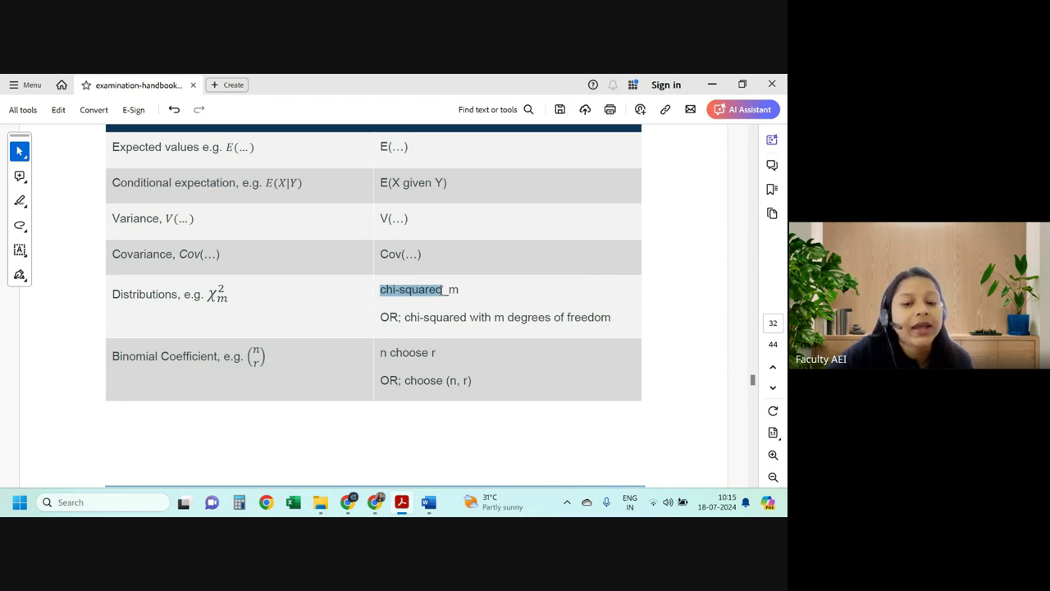
mouse_move(443, 289)
mouse_down()
mouse_move(511, 300)
mouse_move(455, 289)
mouse_up()
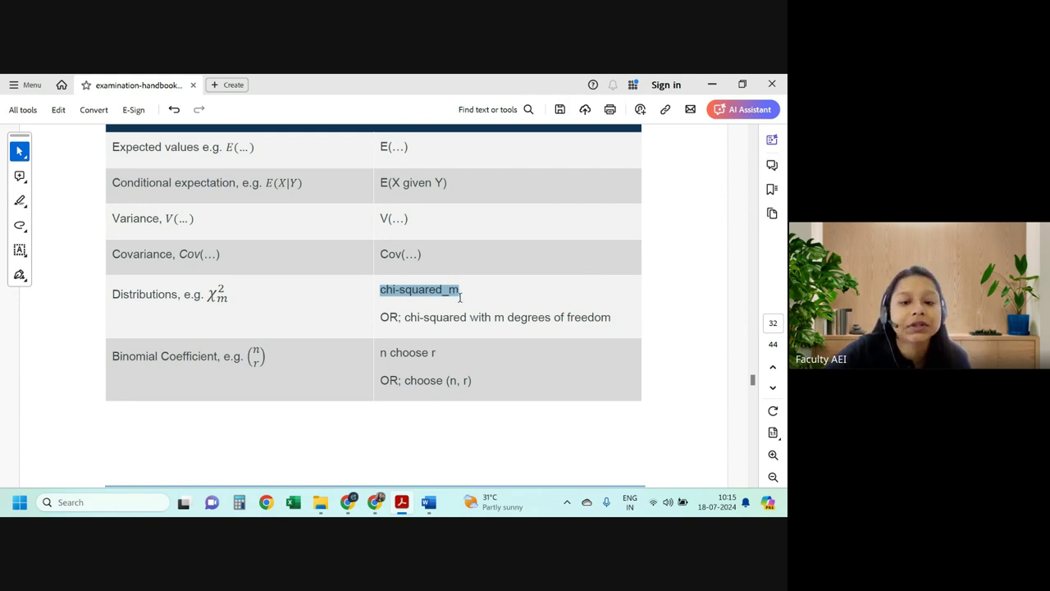
scroll(324, 345, down, 1)
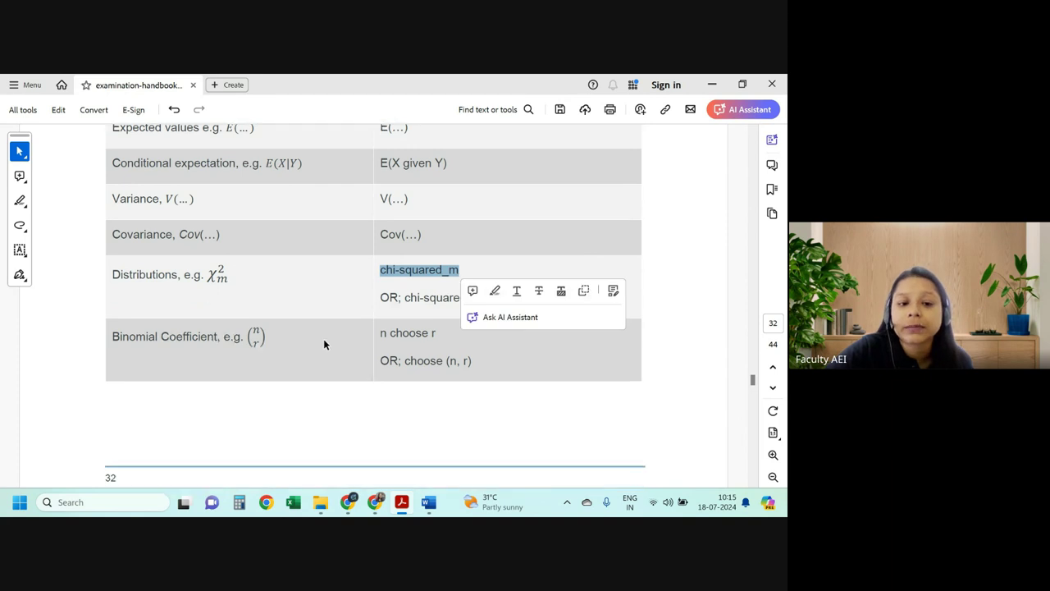
click(255, 320)
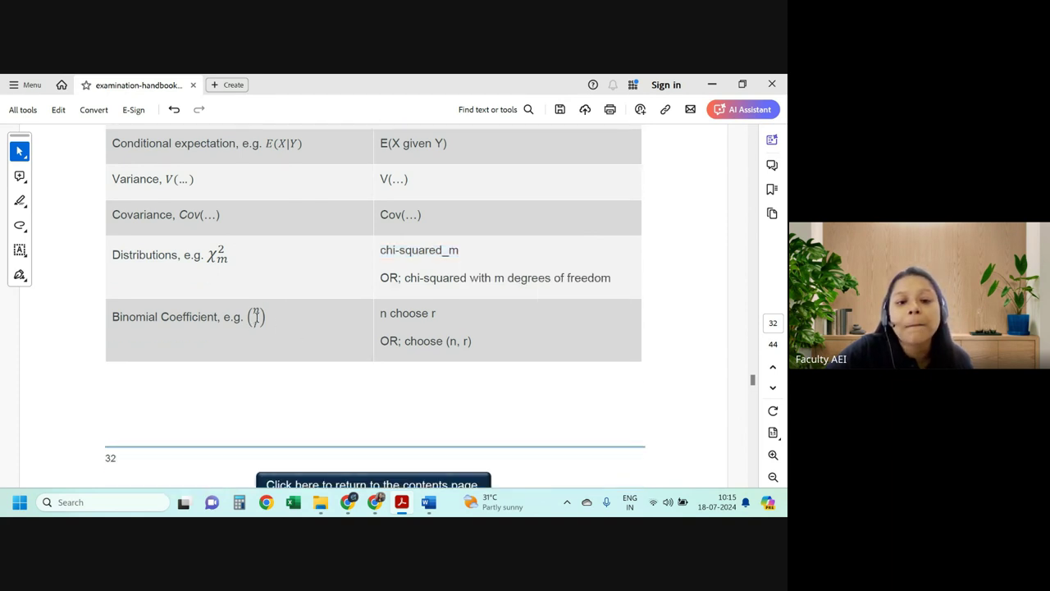
drag(380, 313, 442, 315)
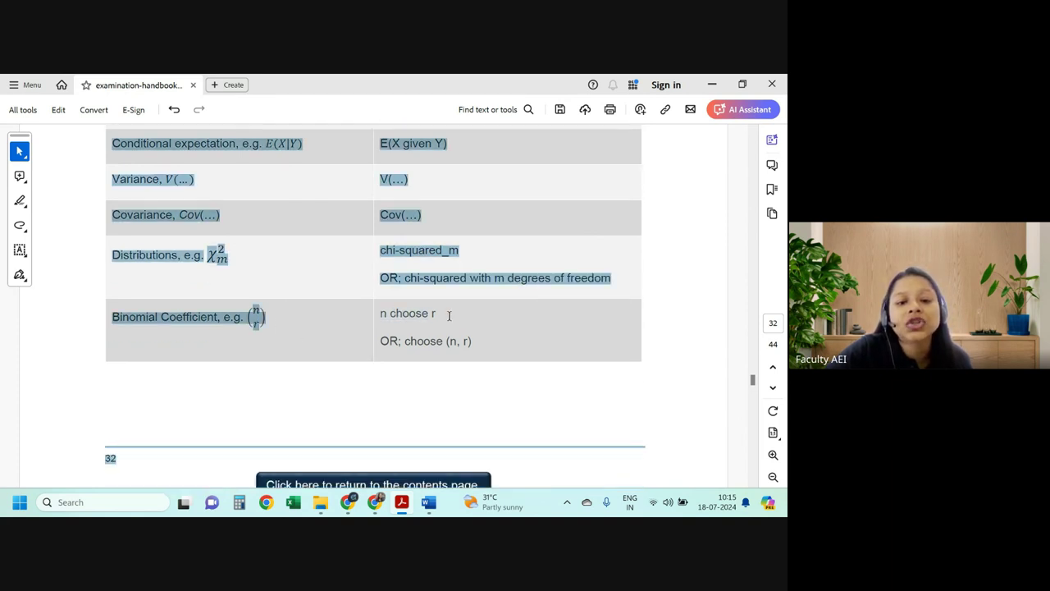
click(415, 340)
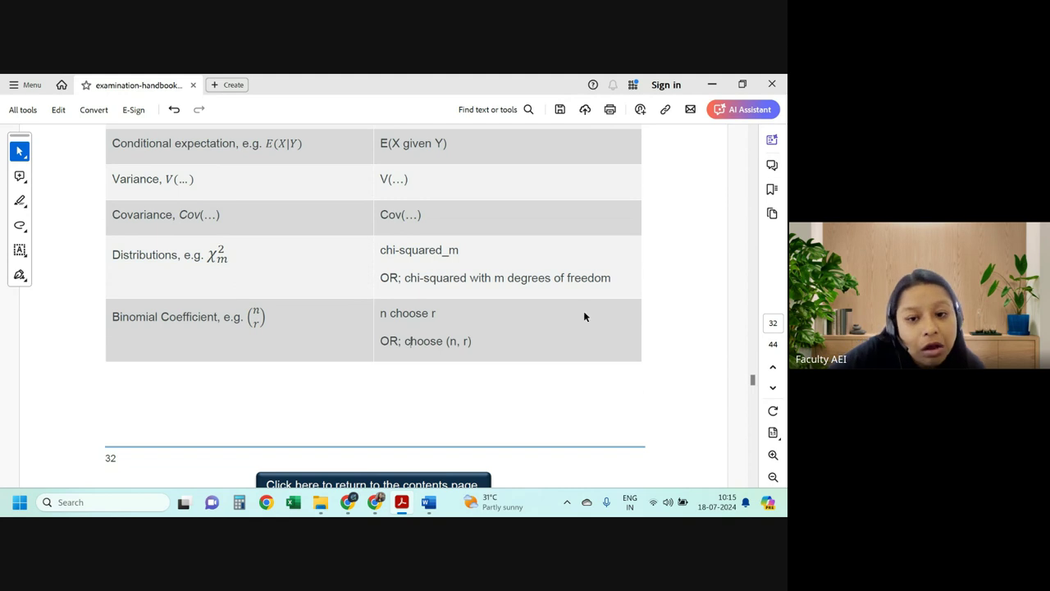
Scroll through page 33's compound interest and life table notations
scroll(492, 338, down, 10)
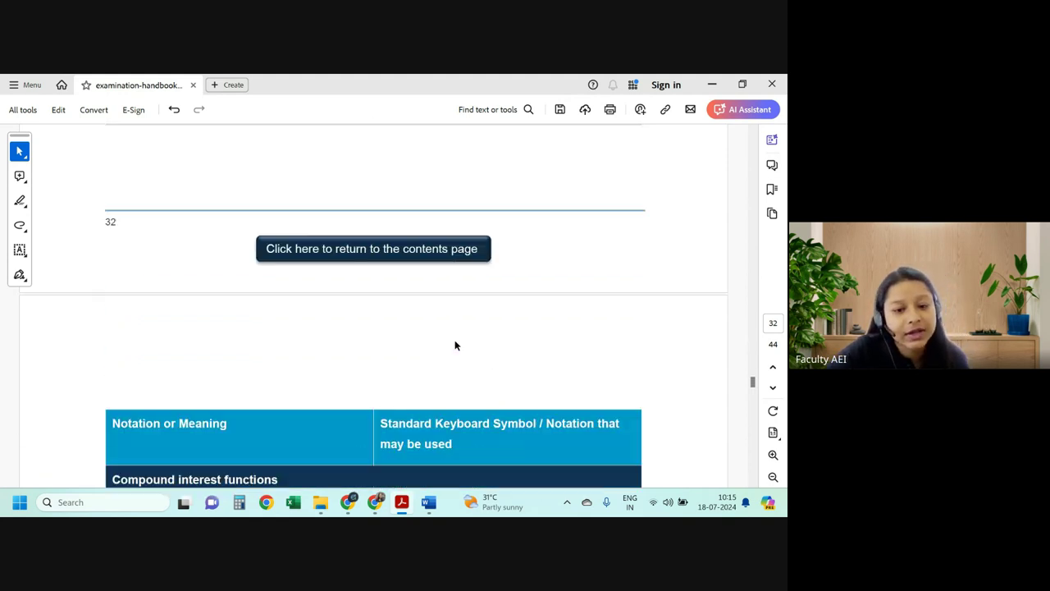
scroll(456, 351, down, 2)
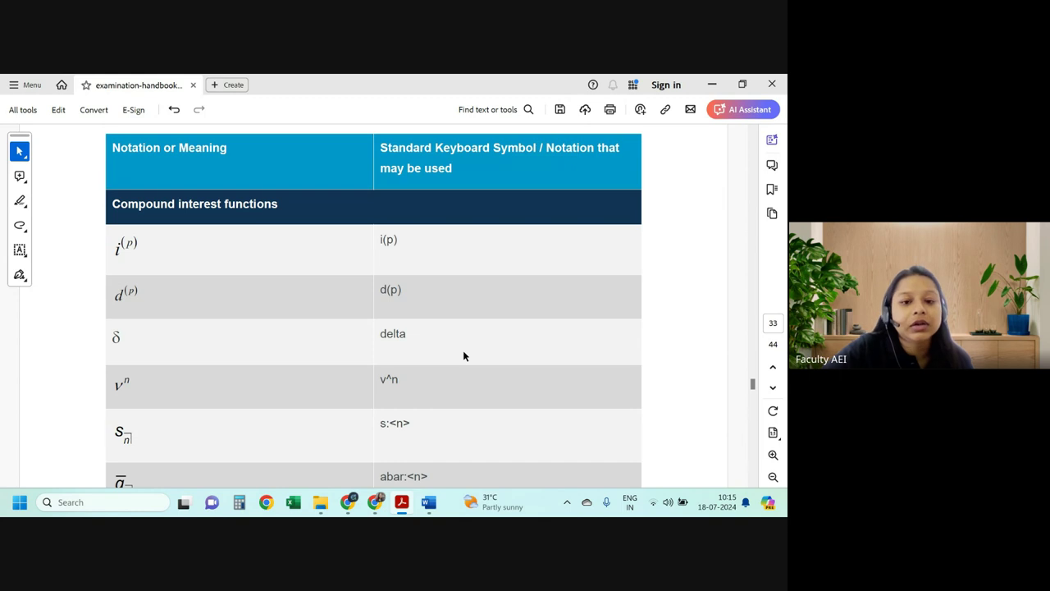
scroll(460, 347, down, 6)
scroll(459, 346, up, 6)
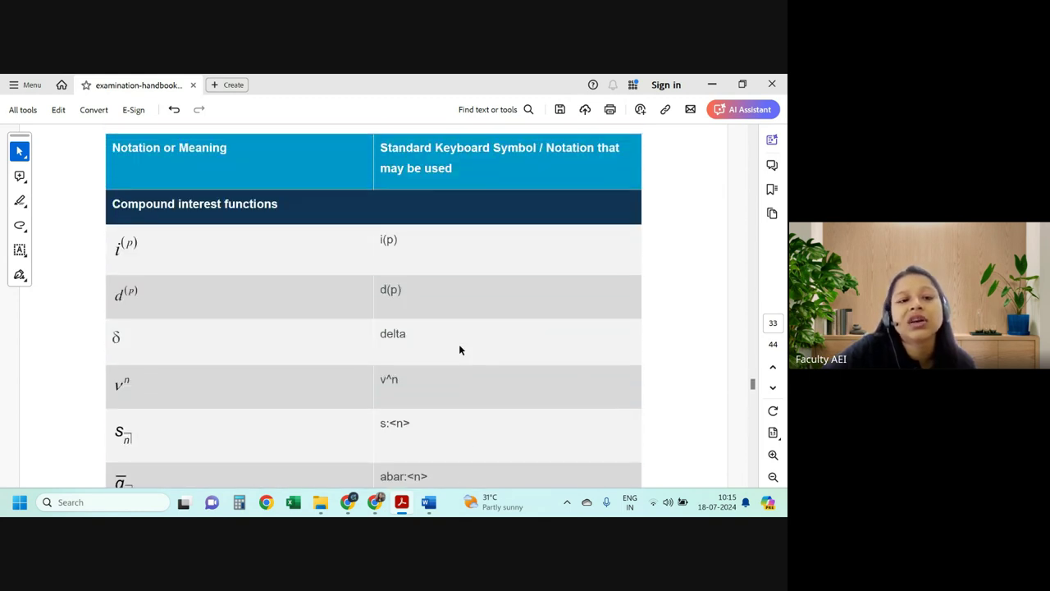
scroll(459, 346, down, 12)
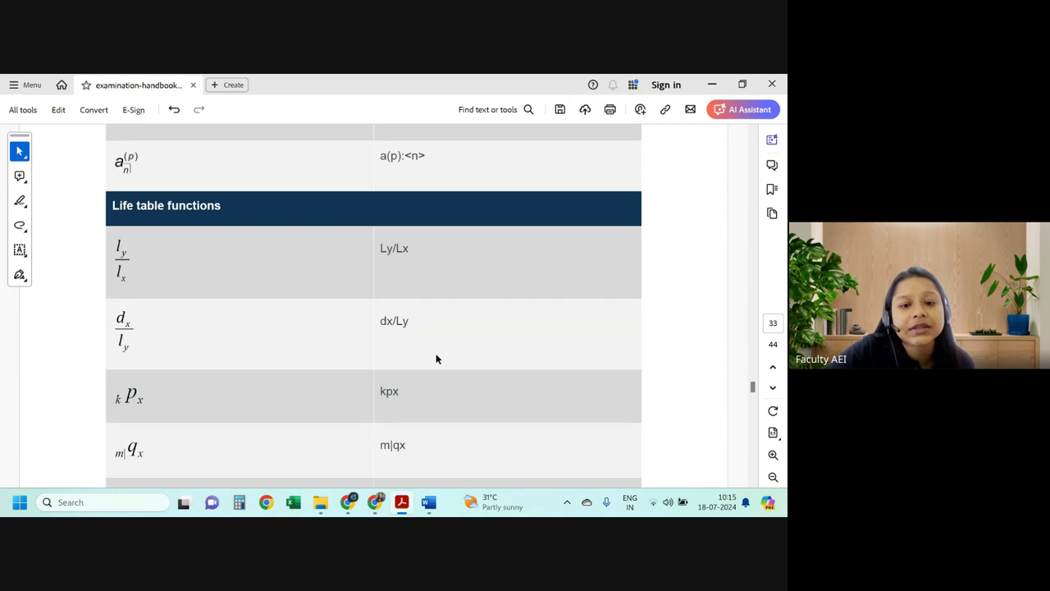
scroll(435, 355, down, 11)
scroll(427, 343, up, 9)
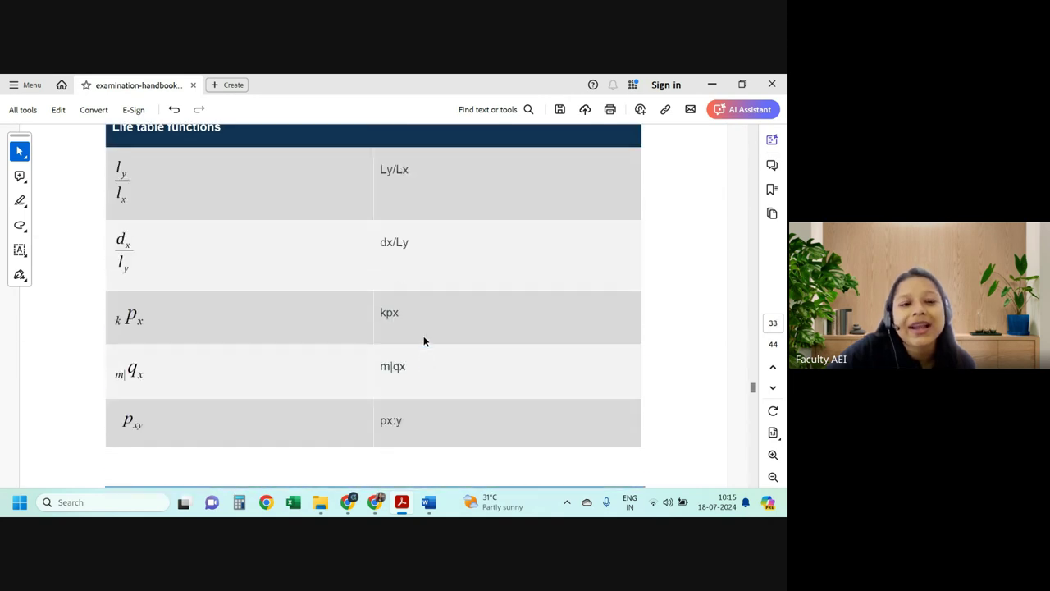
scroll(424, 339, up, 3)
scroll(406, 305, down, 3)
scroll(405, 308, up, 1)
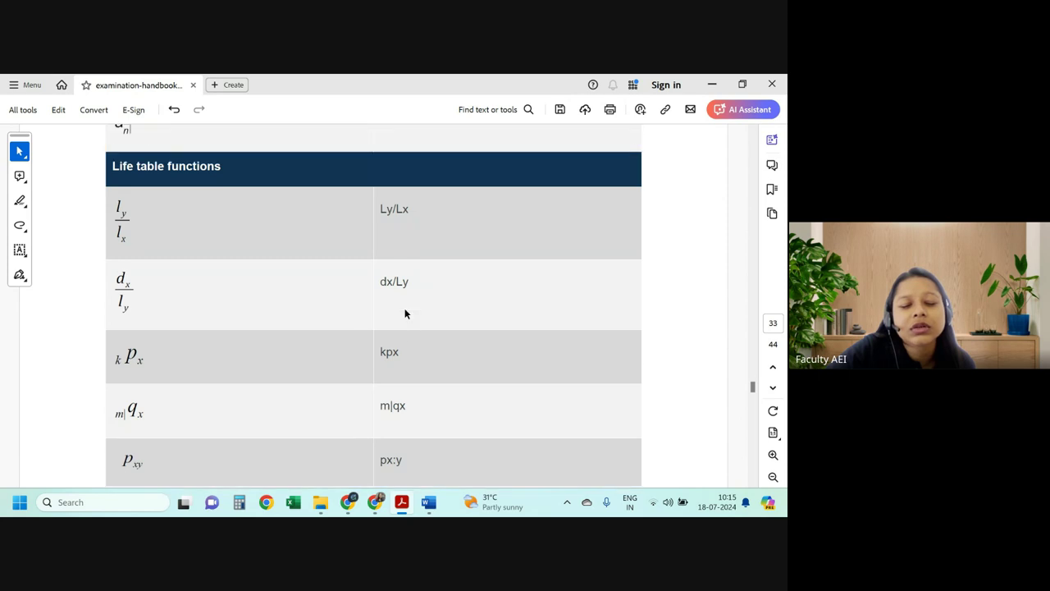
scroll(404, 311, down, 2)
scroll(238, 262, up, 1)
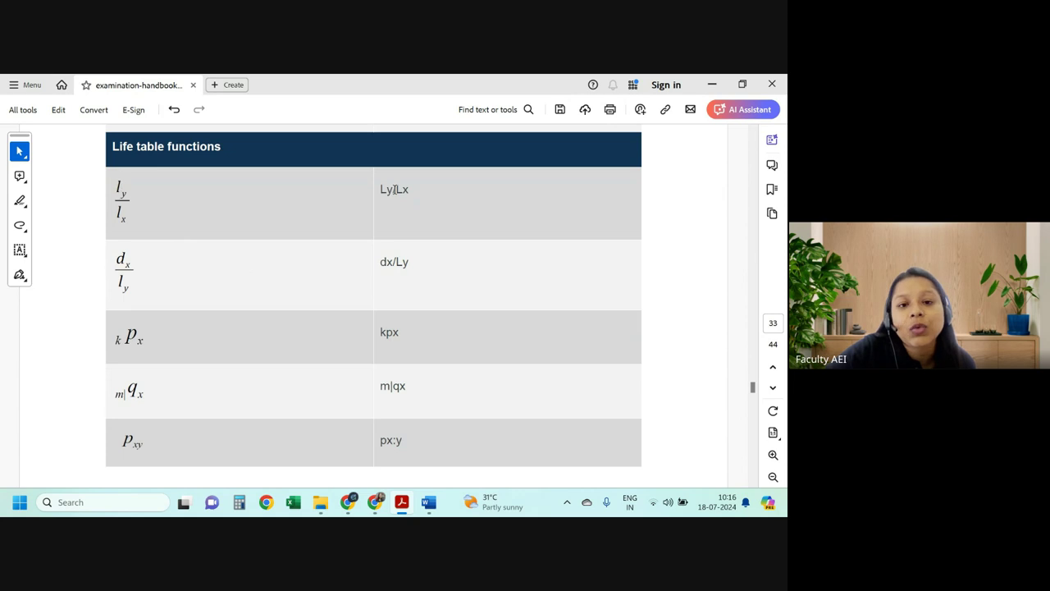
Select Ly/Lx, dx/Ly and qx in the life table, then scroll on to page 34
drag(373, 191, 411, 190)
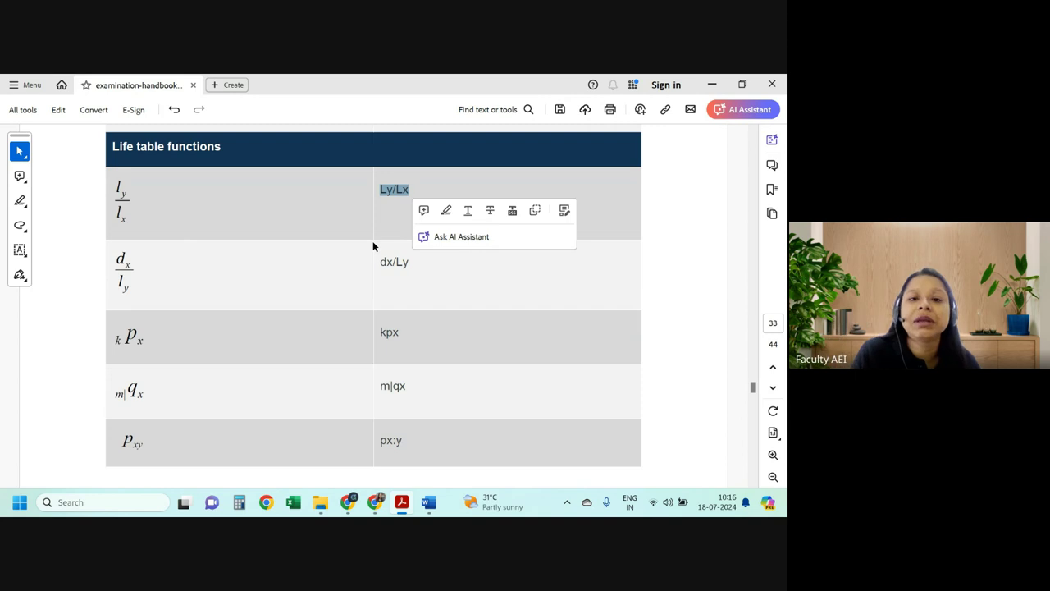
drag(379, 262, 410, 263)
double_click(396, 387)
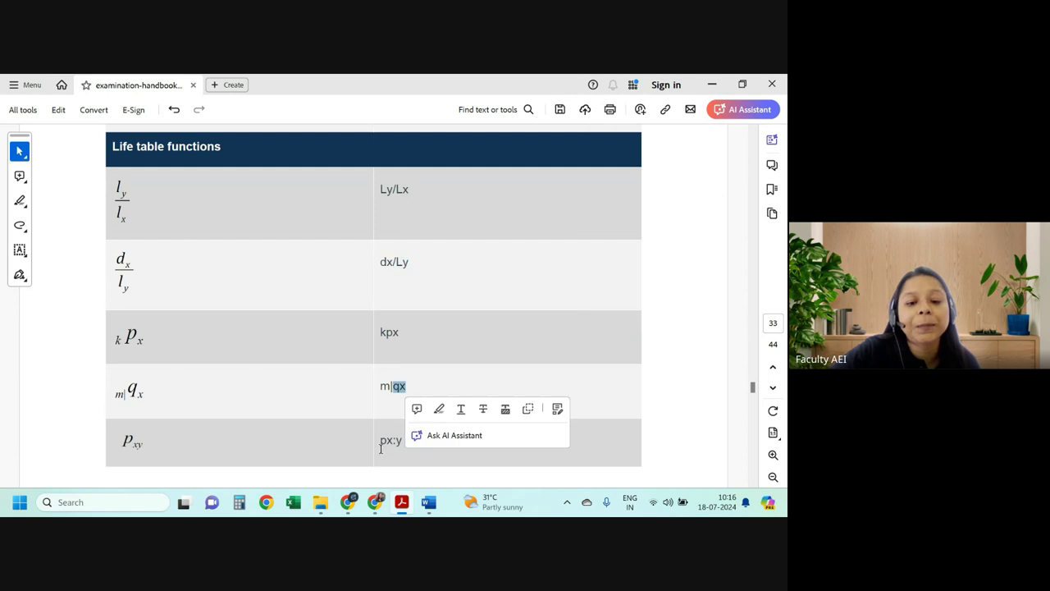
scroll(410, 361, down, 6)
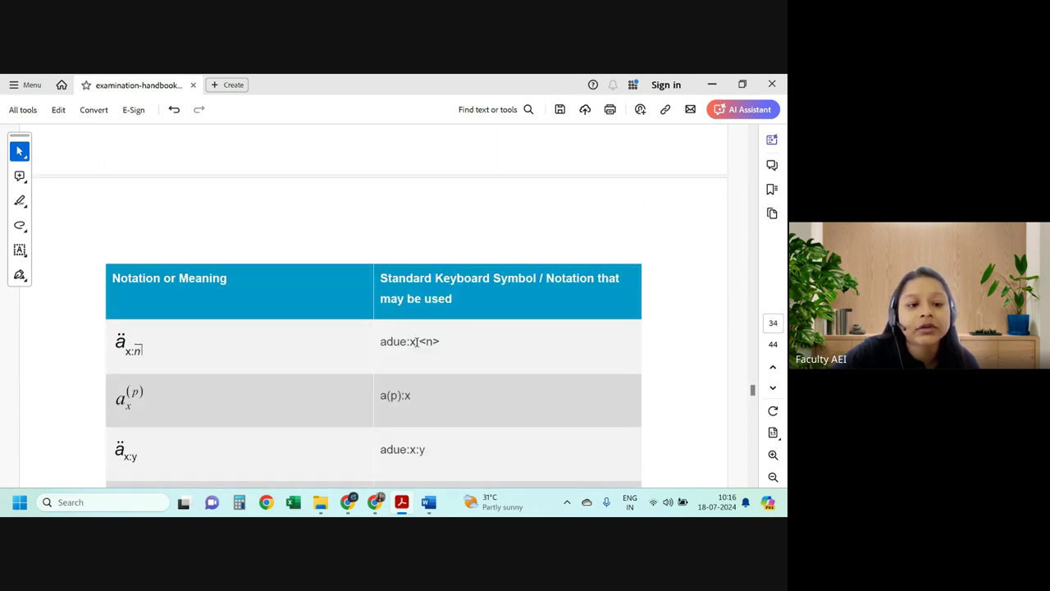
Scroll back to page 31's table header showing a^x, X_ij and exp(x)
scroll(417, 347, down, 4)
scroll(417, 345, down, 6)
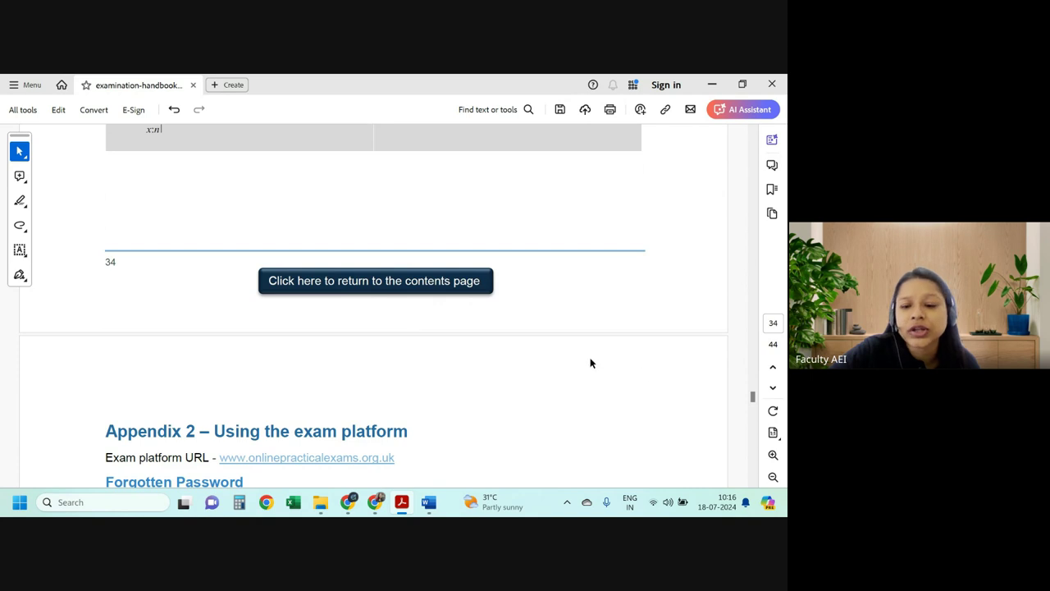
scroll(577, 359, up, 15)
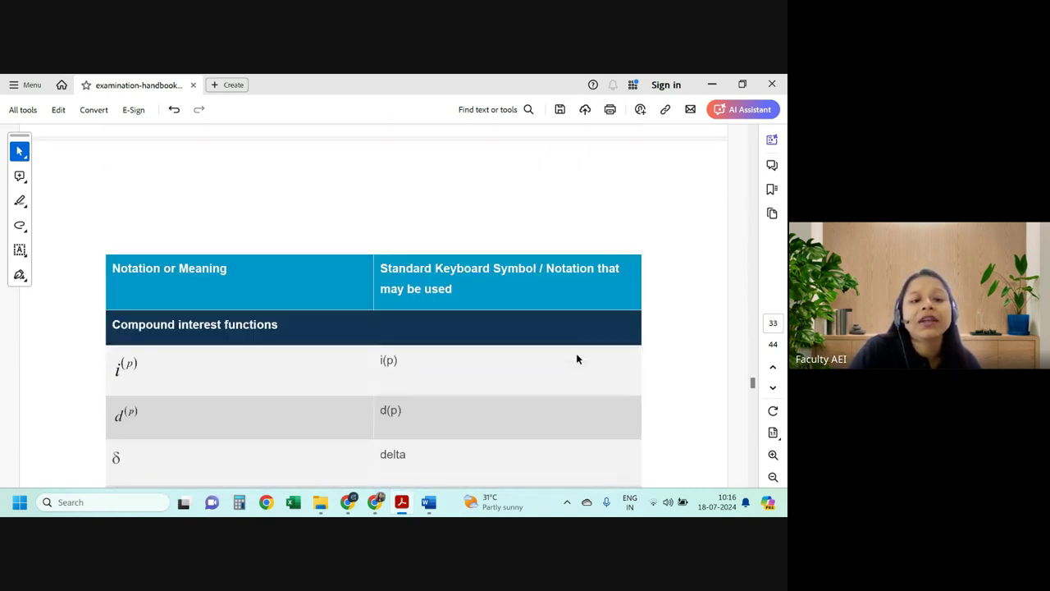
scroll(577, 359, up, 15)
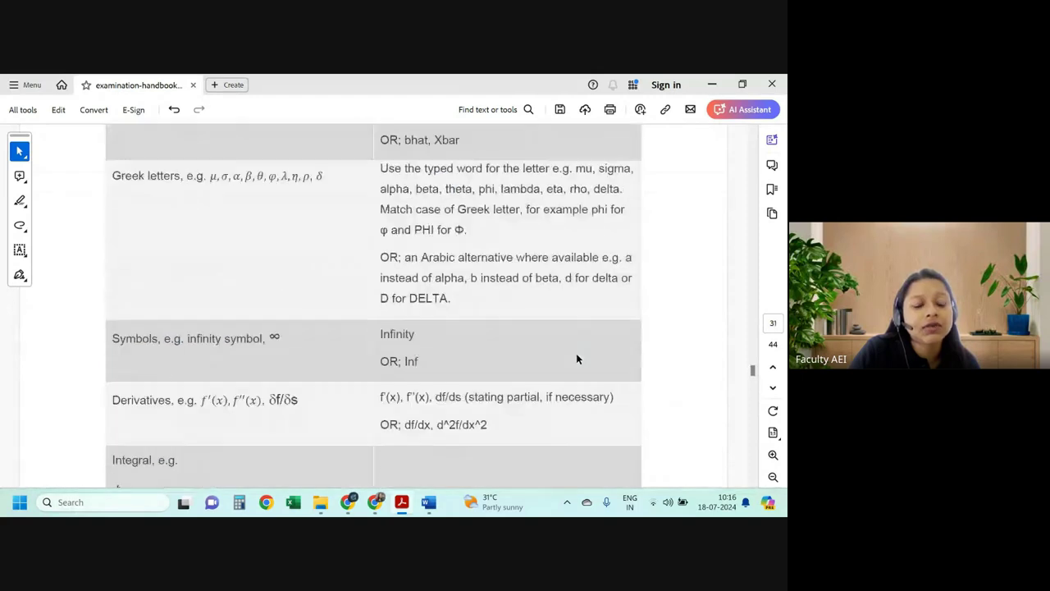
scroll(577, 358, up, 3)
scroll(576, 358, down, 2)
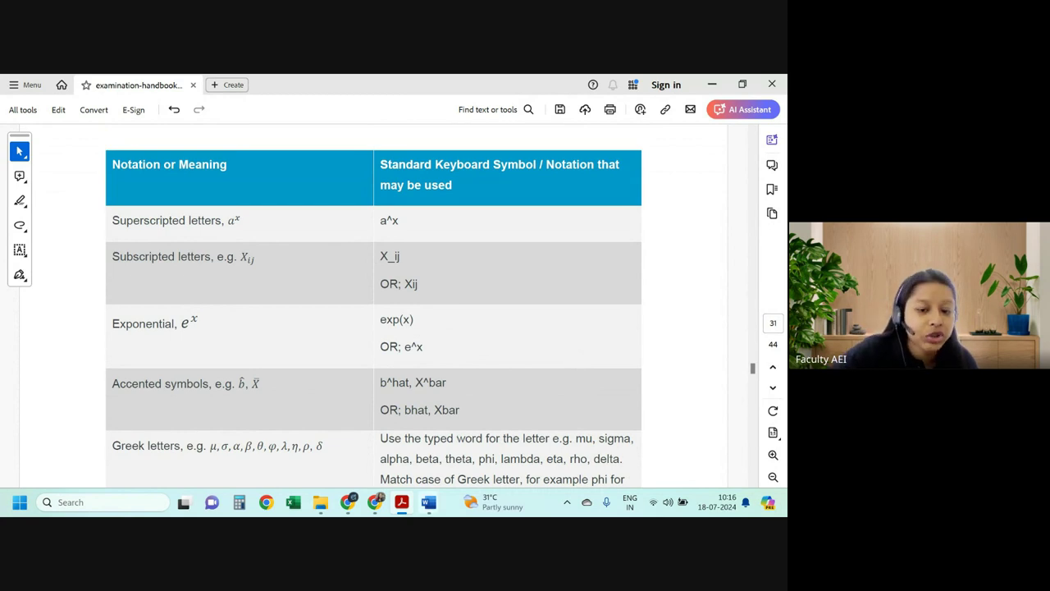
mouse_move(428, 502)
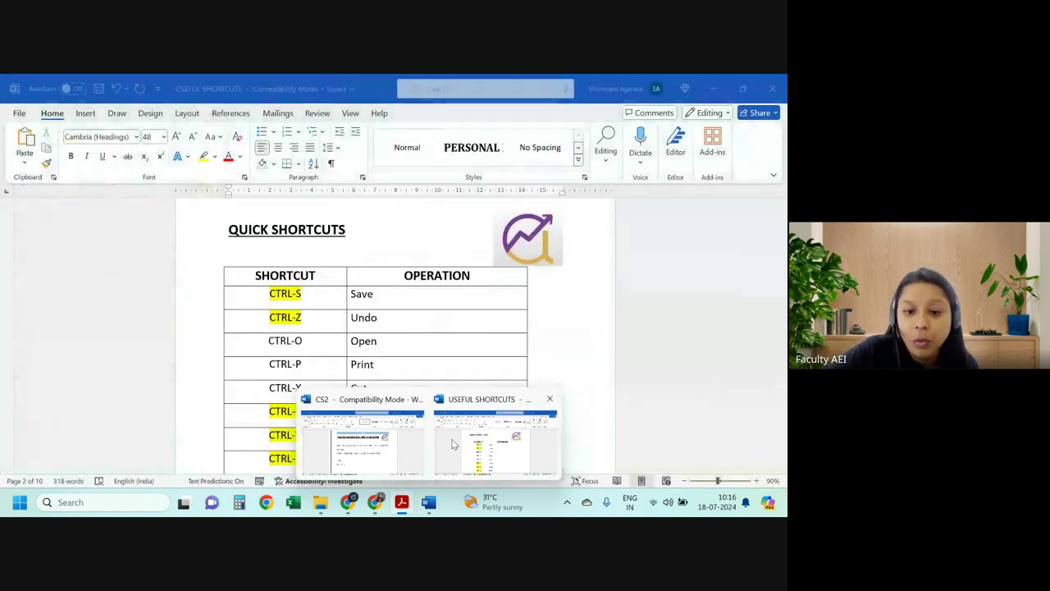
Bring the USEFUL SHORTCUTS document forward and scroll through its Quick Shortcuts table
click(452, 444)
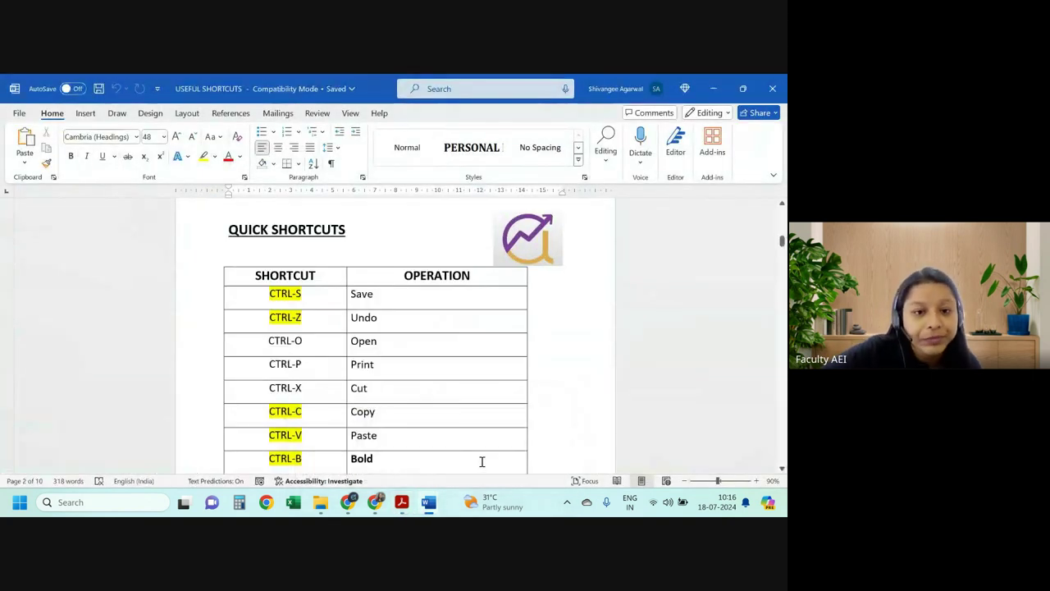
ctrl+scroll(476, 337, up, 2)
scroll(480, 347, down, 1)
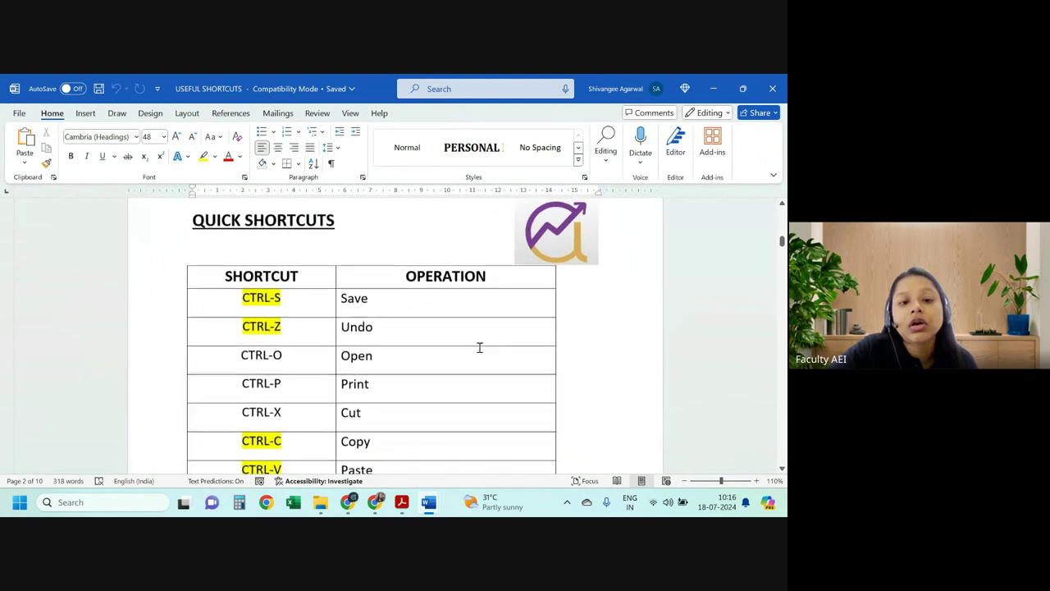
scroll(478, 347, up, 1)
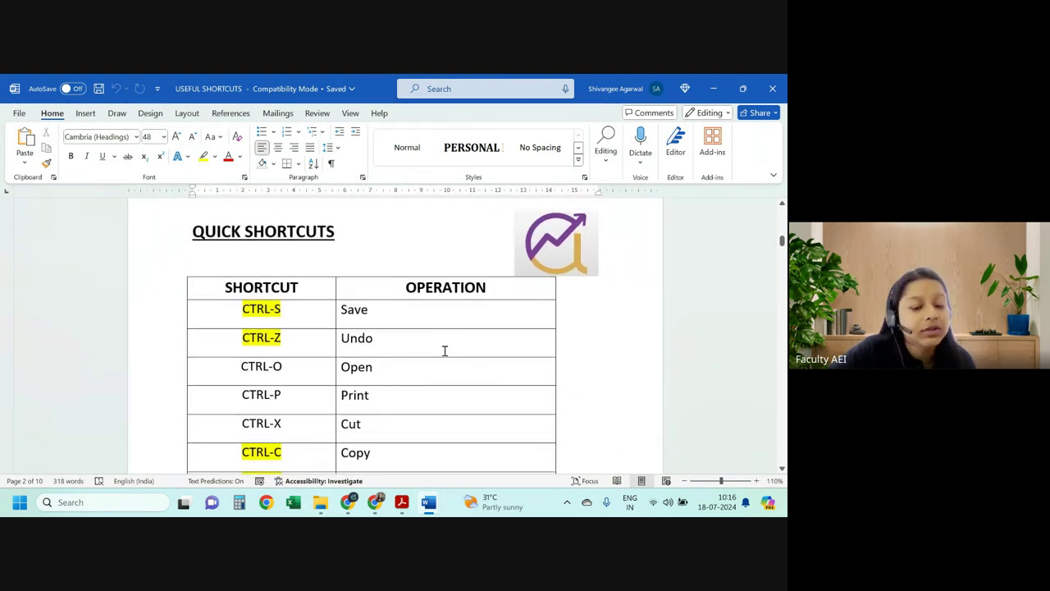
scroll(443, 349, down, 1)
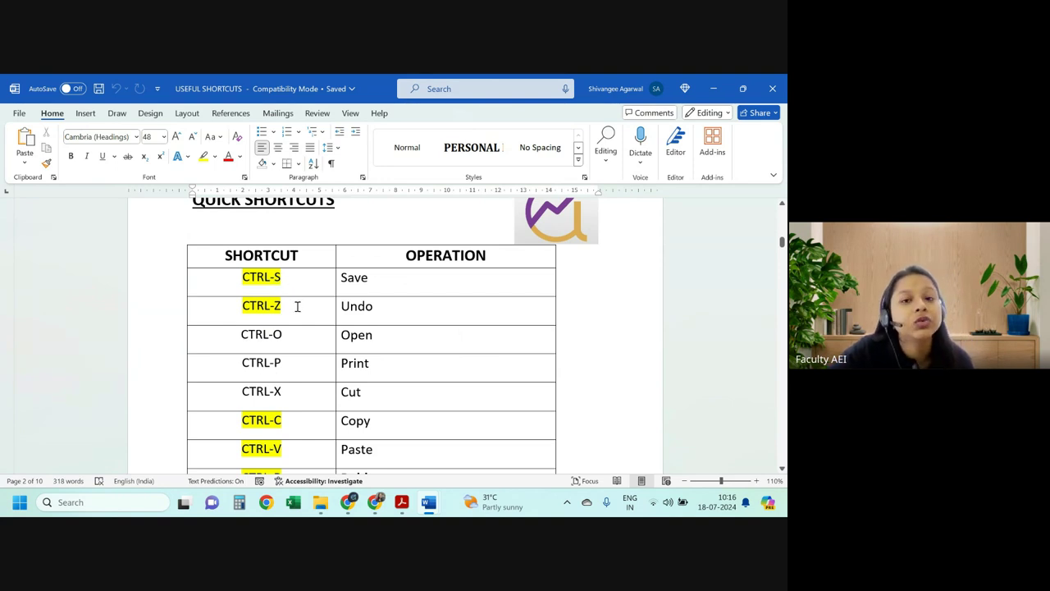
scroll(308, 336, down, 1)
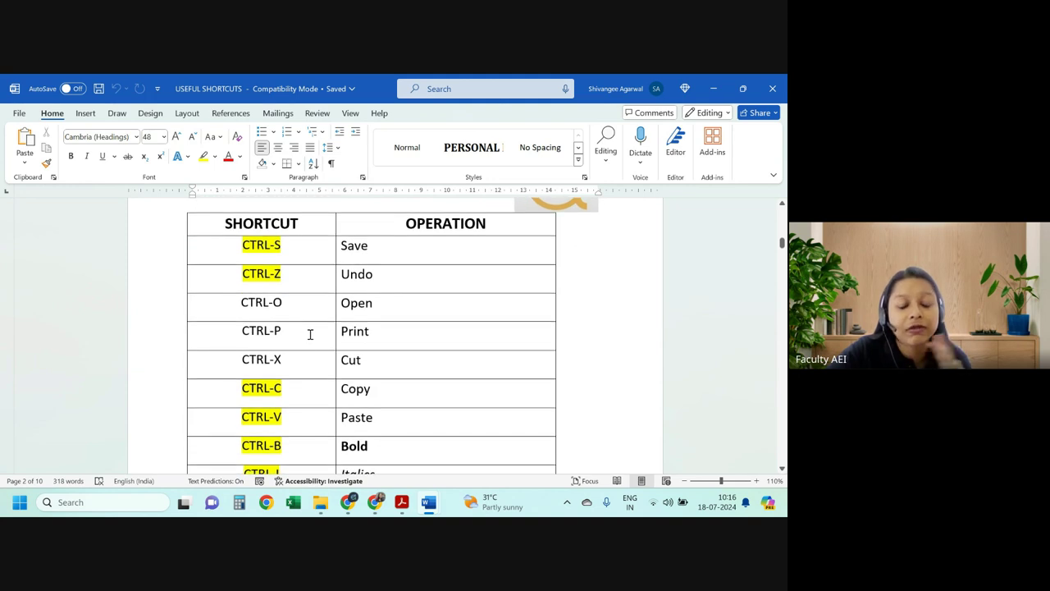
scroll(309, 333, down, 1)
scroll(271, 279, up, 1)
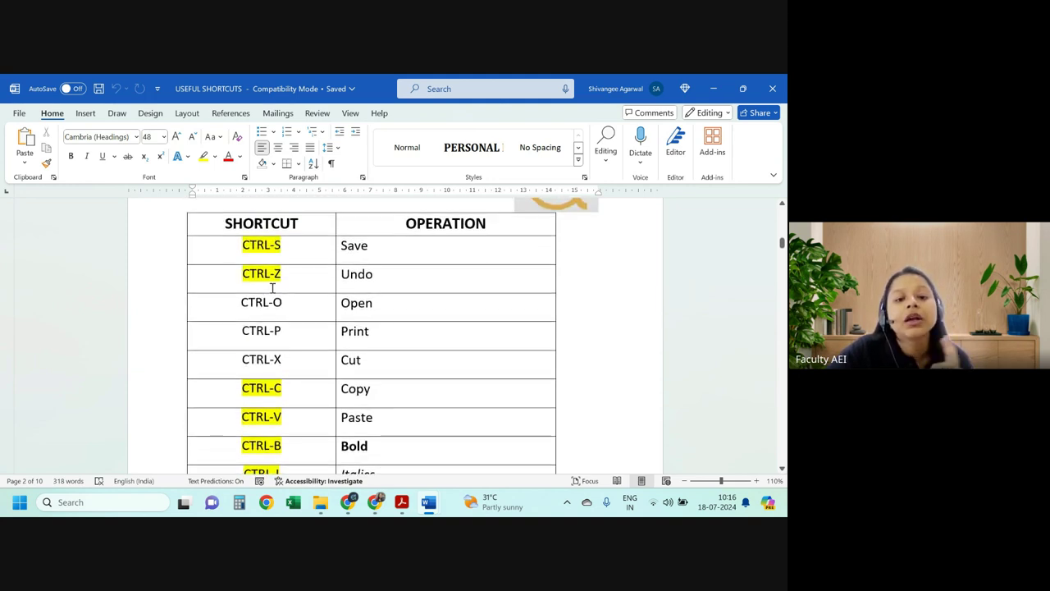
scroll(378, 277, down, 4)
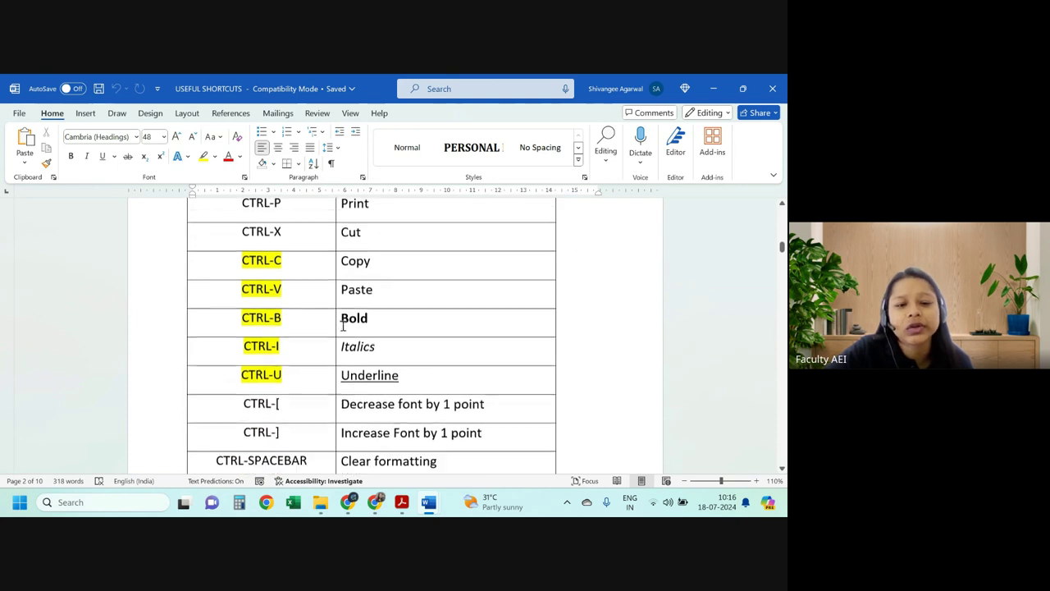
scroll(293, 290, down, 2)
scroll(295, 251, up, 2)
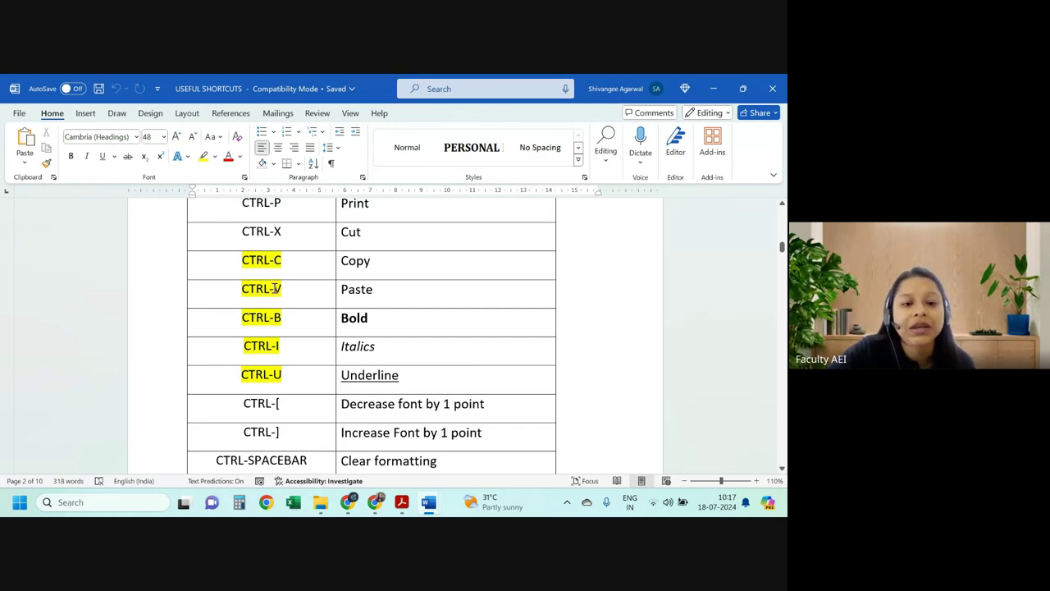
scroll(282, 357, down, 4)
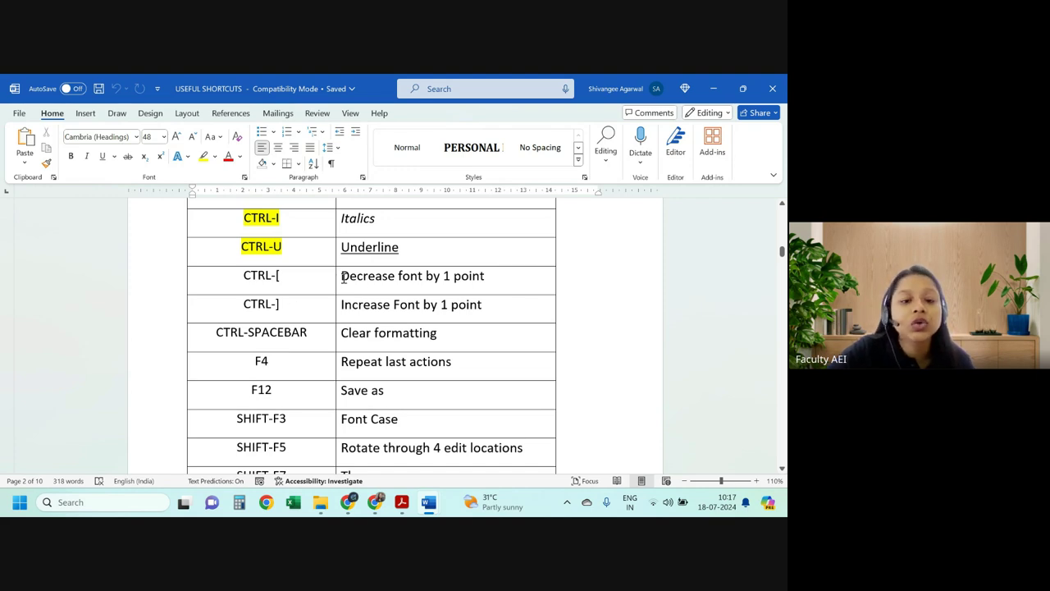
Try CTRL-[ and CTRL-] on the 'Decrease font by' text to shrink and enlarge it
drag(248, 275, 481, 315)
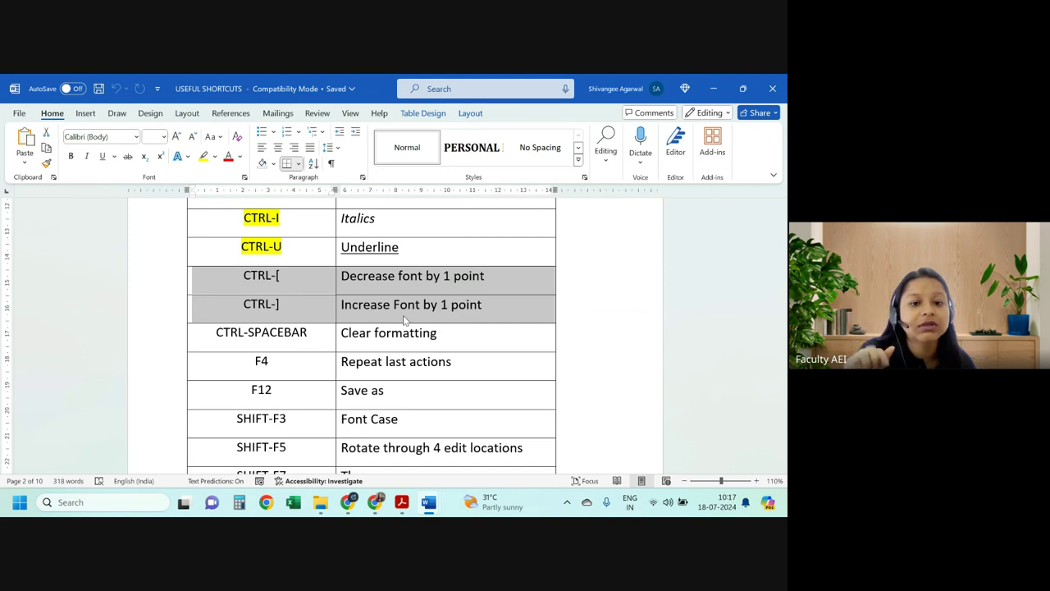
drag(342, 276, 430, 279)
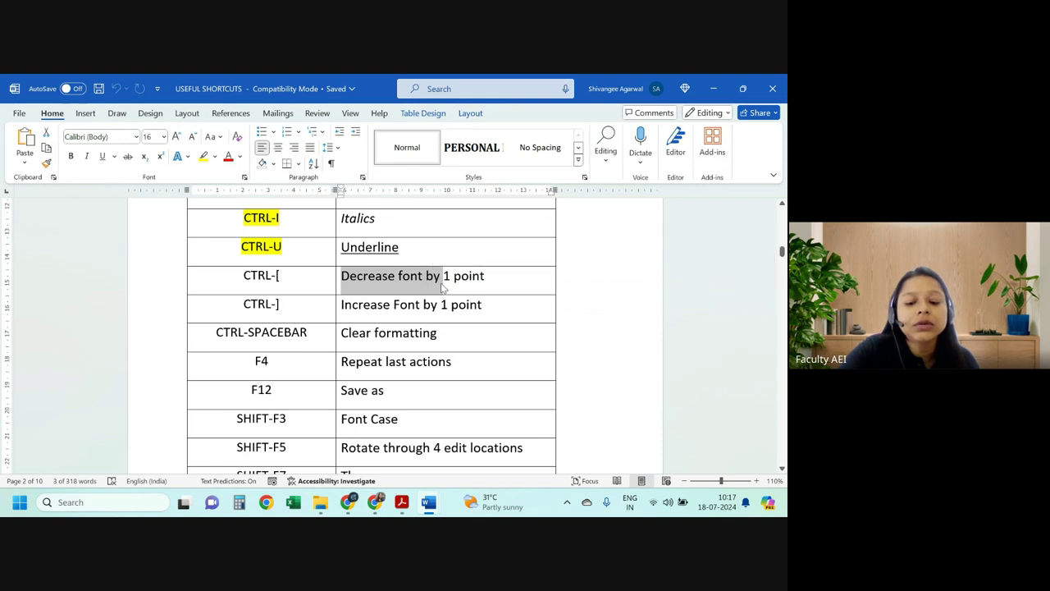
key(ctrl+bracketleft)
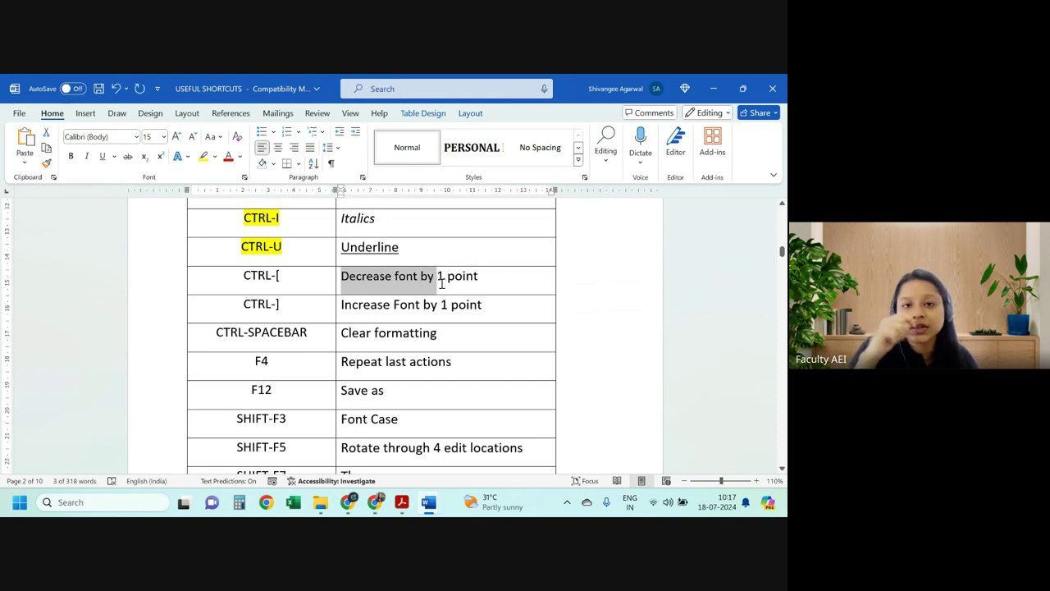
key(ctrl+bracketright)
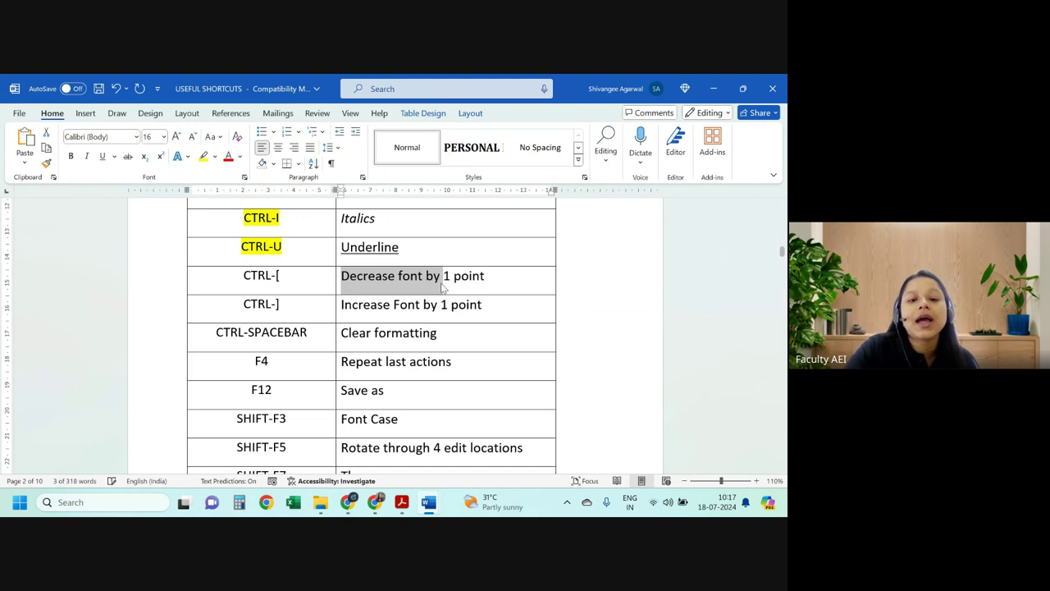
click(271, 276)
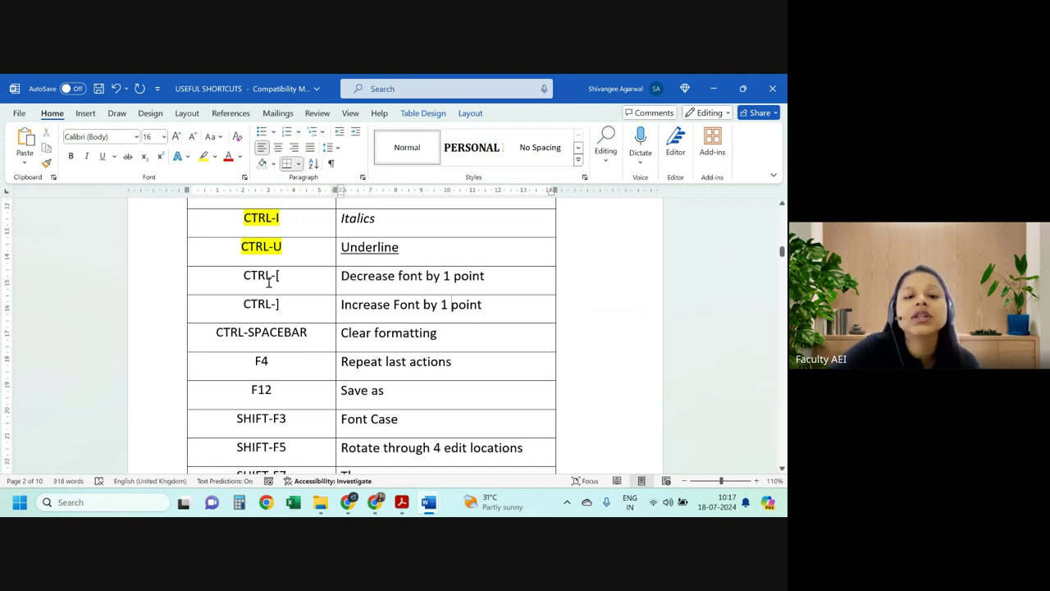
Highlight the CTRL-[ and CTRL-] shortcut text in yellow
mouse_move(245, 277)
mouse_down()
mouse_move(280, 277)
mouse_move(290, 304)
mouse_up()
click(332, 258)
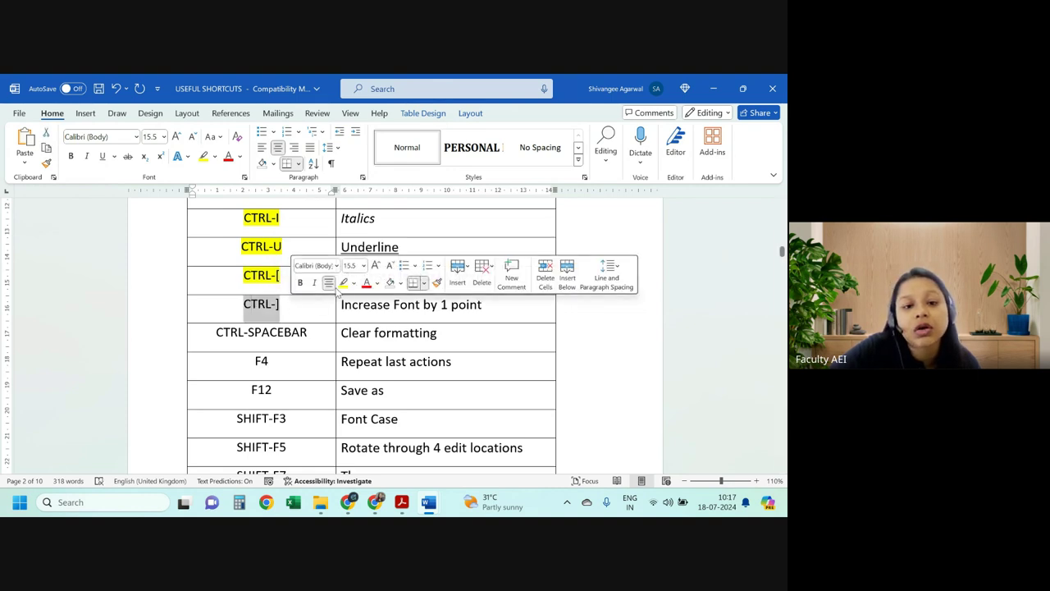
click(342, 285)
scroll(336, 348, down, 1)
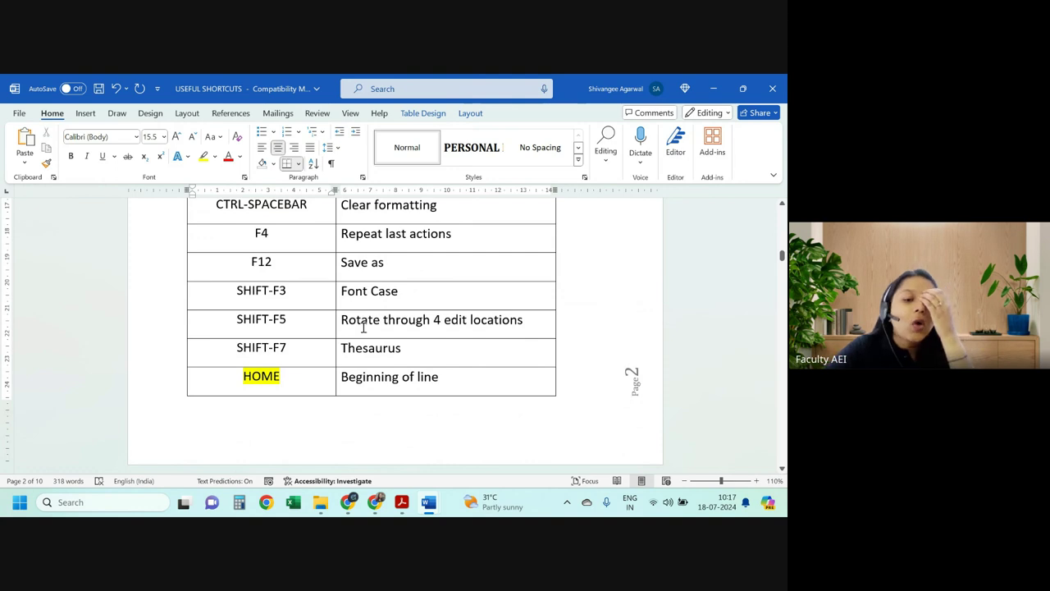
scroll(374, 326, up, 3)
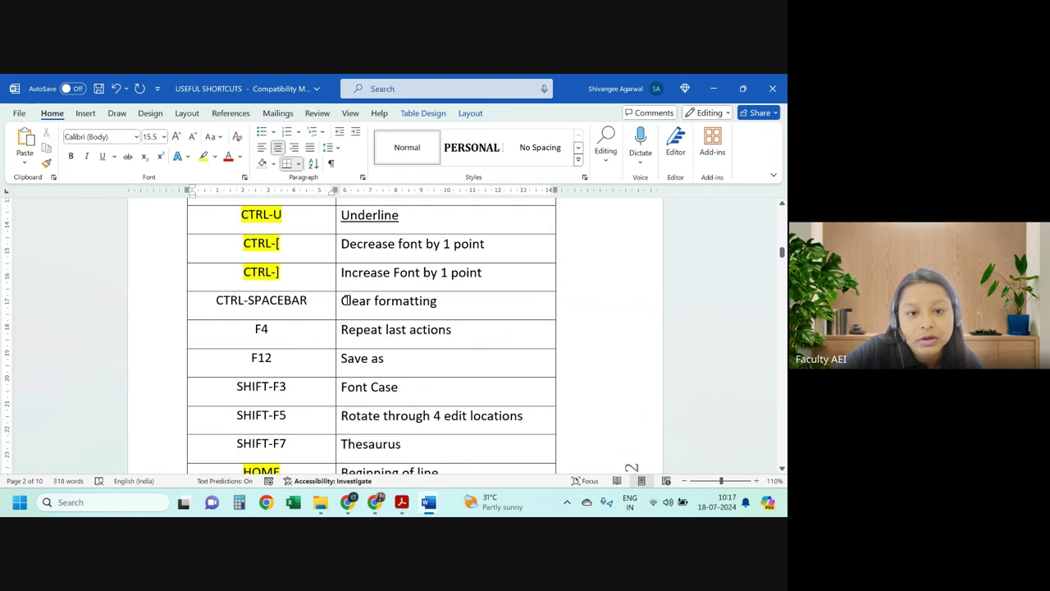
scroll(346, 274, up, 1)
mouse_move(349, 306)
mouse_down()
mouse_move(464, 308)
mouse_move(352, 307)
mouse_up()
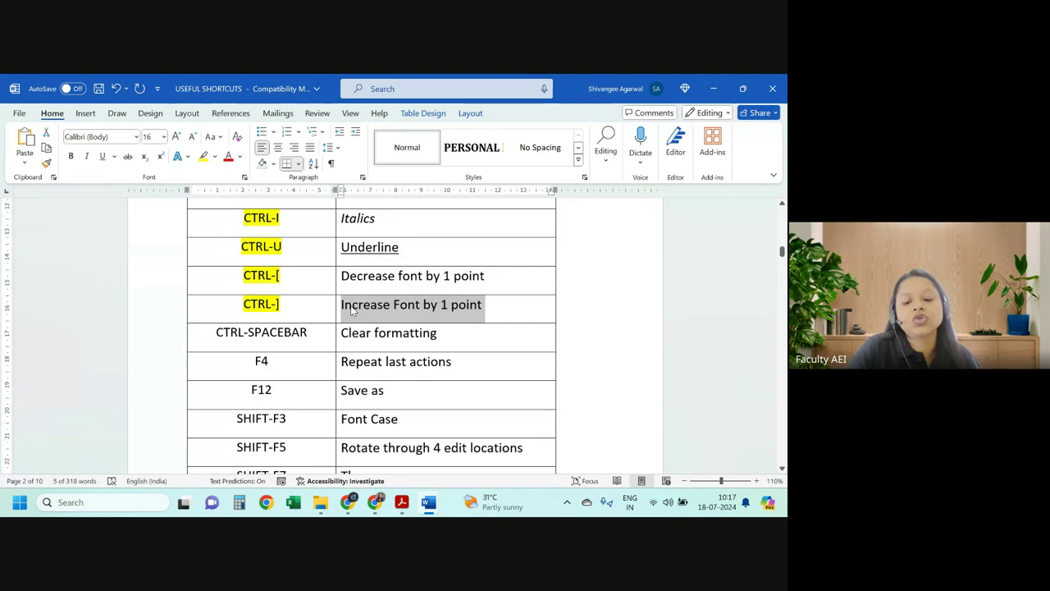
key(ctrl+bracketright)
key(ctrl+bracketright)
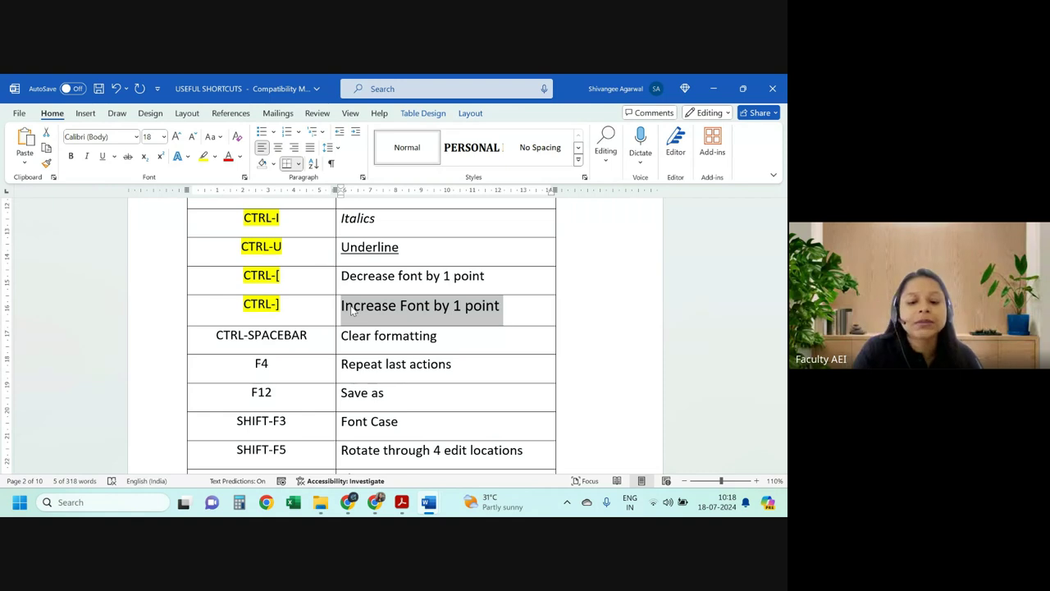
key(ctrl+bracketright)
key(ctrl+bracketright)
key(ctrl+bracketleft)
key(ctrl+bracketleft)
key(ctrl+bracketleft)
key(ctrl+bracketleft)
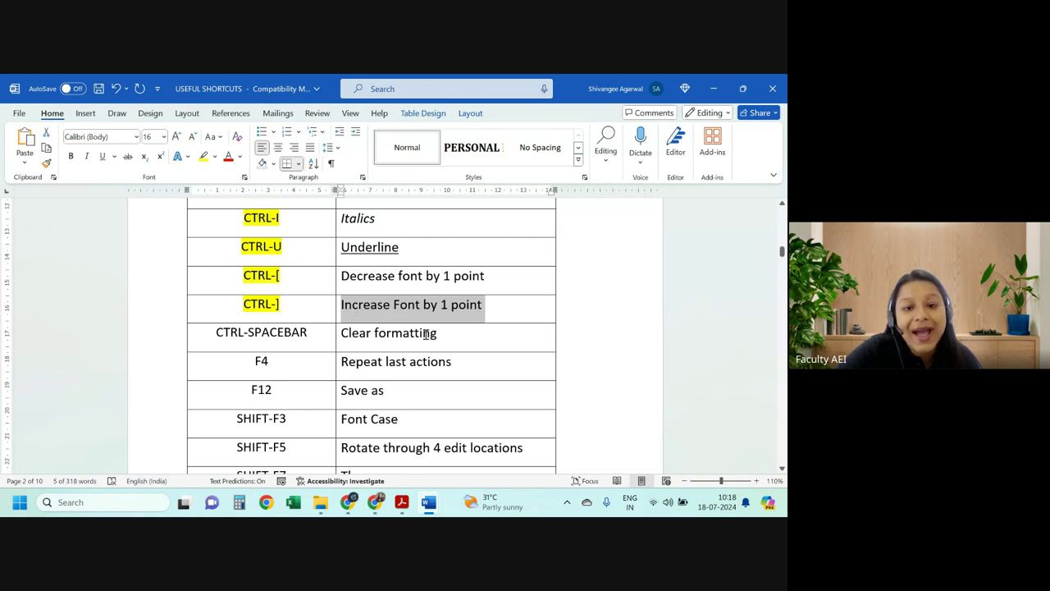
Add a second line reading 'CTRL SHIFT >' beneath CTRL-] in its cell
click(424, 308)
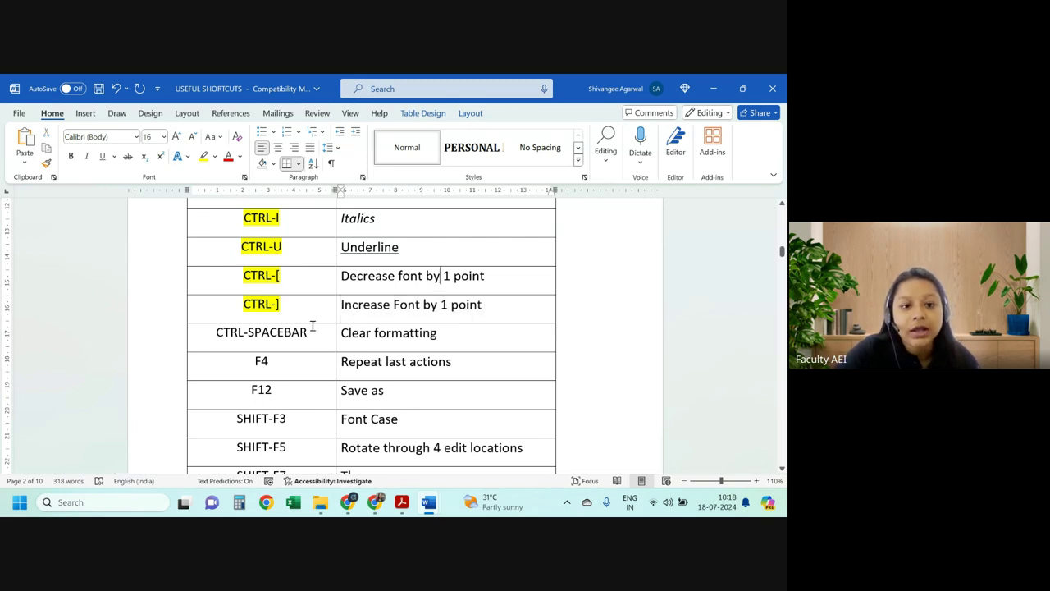
click(236, 302)
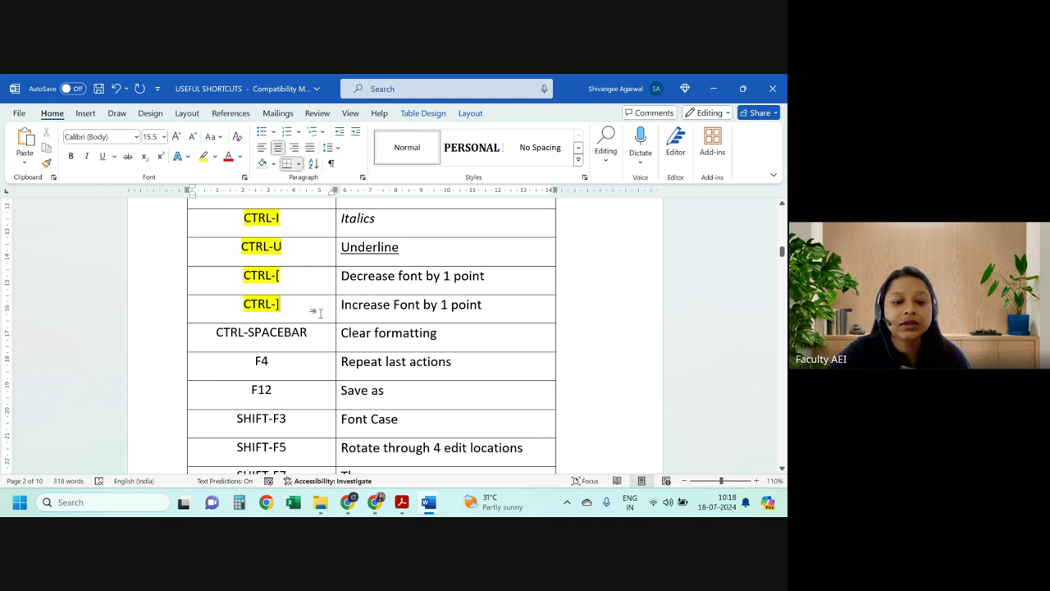
key(Return)
text(ct)
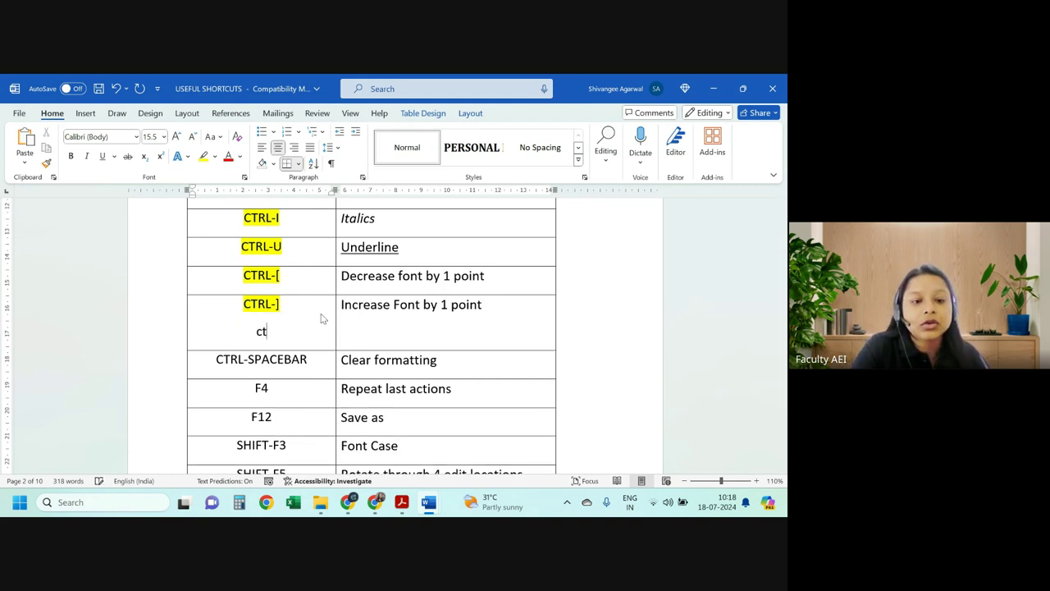
key(BackSpace)
key(BackSpace)
text(CTRL SHIFT)
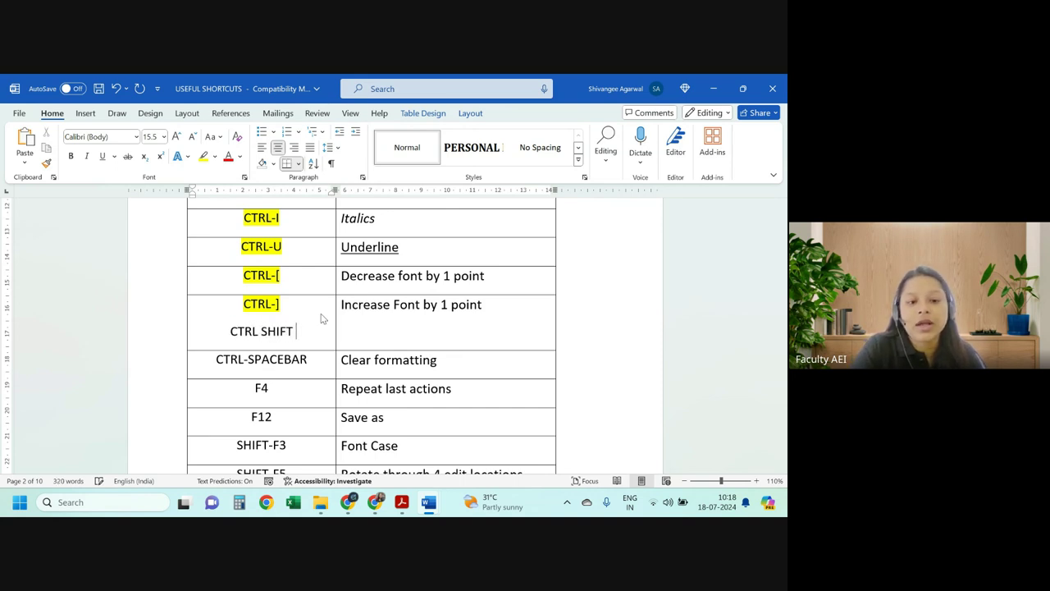
text( >)
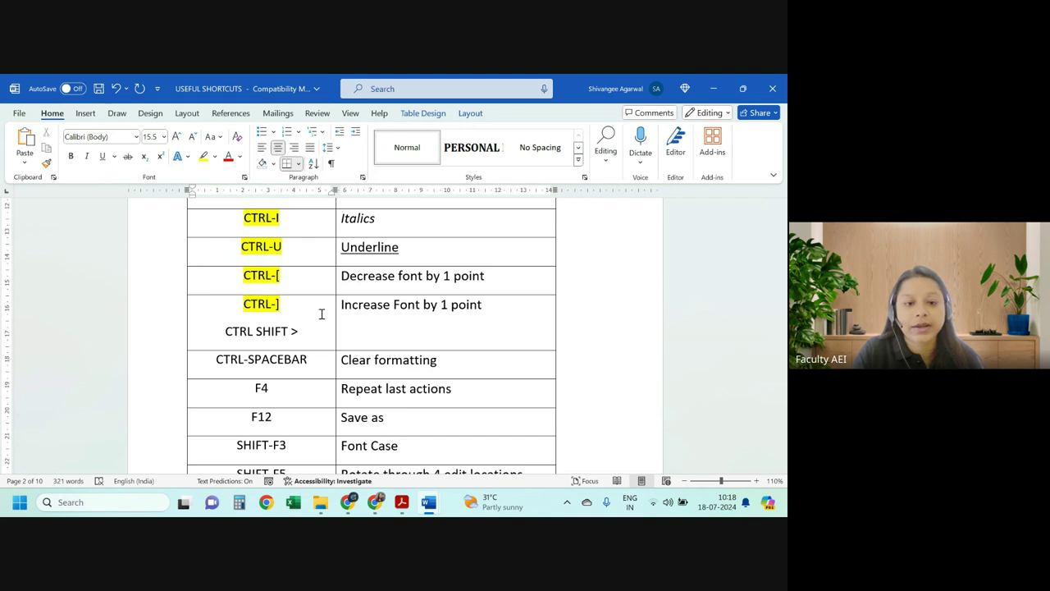
Bring up Google Meet, minimise it back to Word, and select 'CTRL SHIFT >'
mouse_move(371, 509)
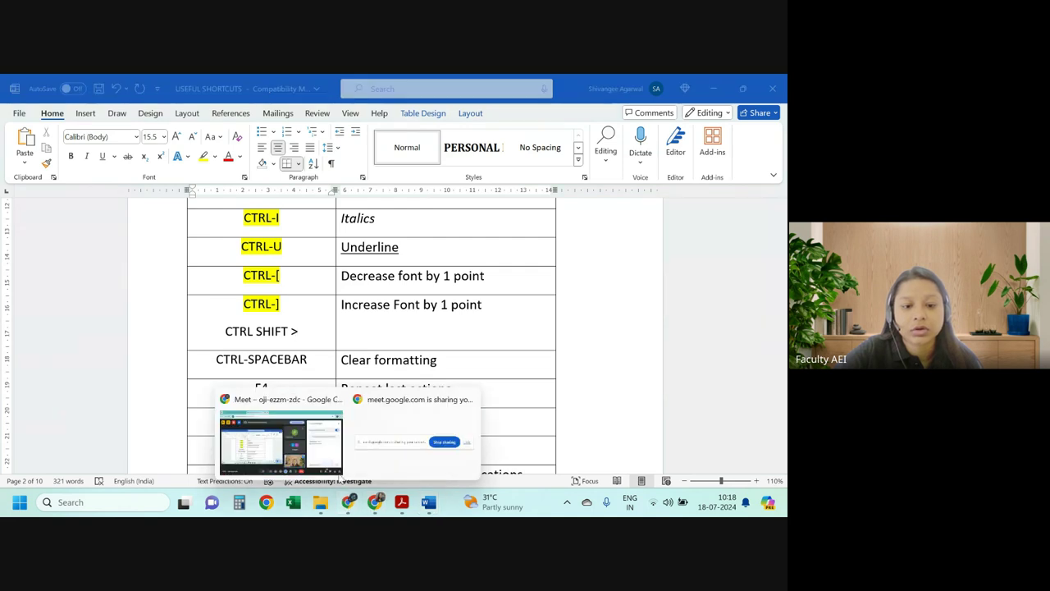
click(333, 437)
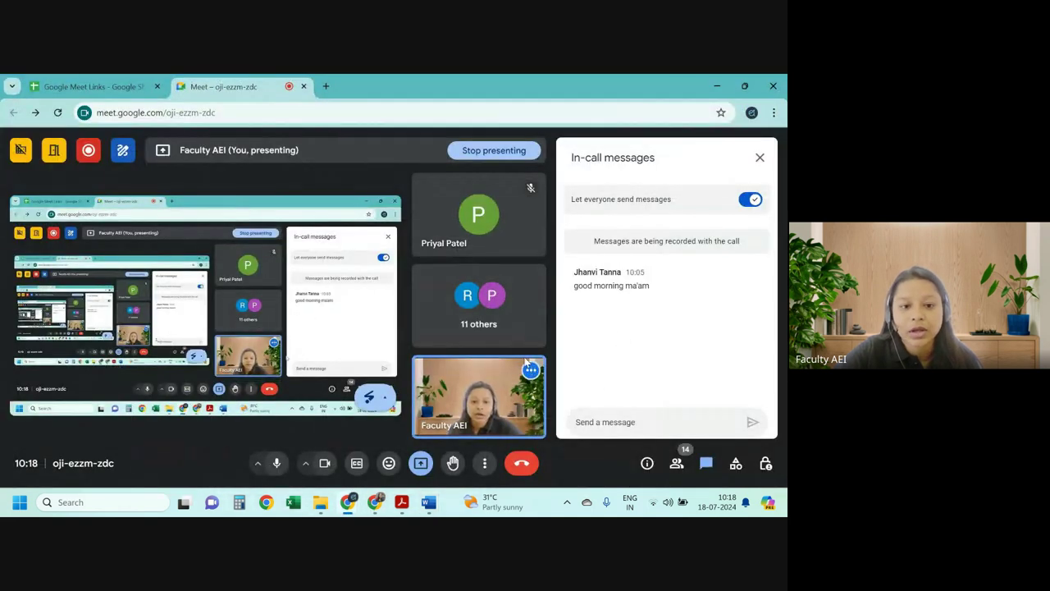
click(717, 85)
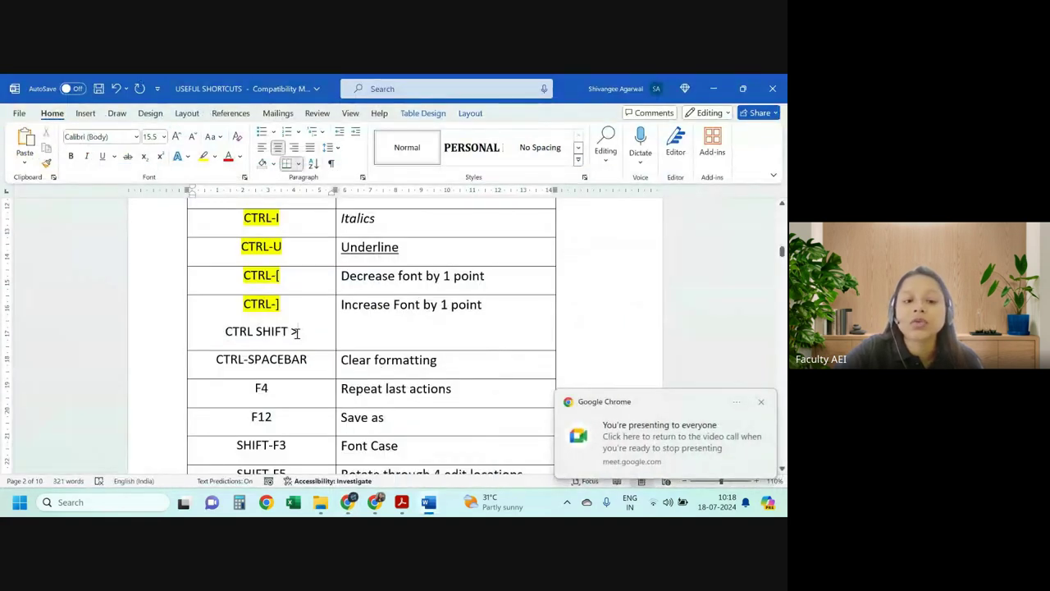
drag(299, 331, 234, 332)
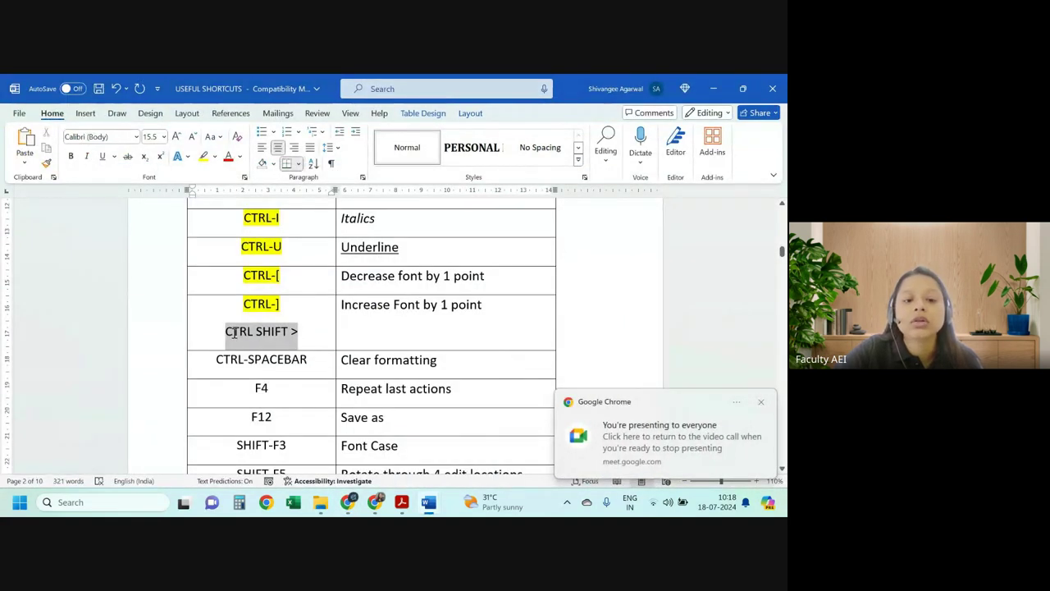
click(295, 330)
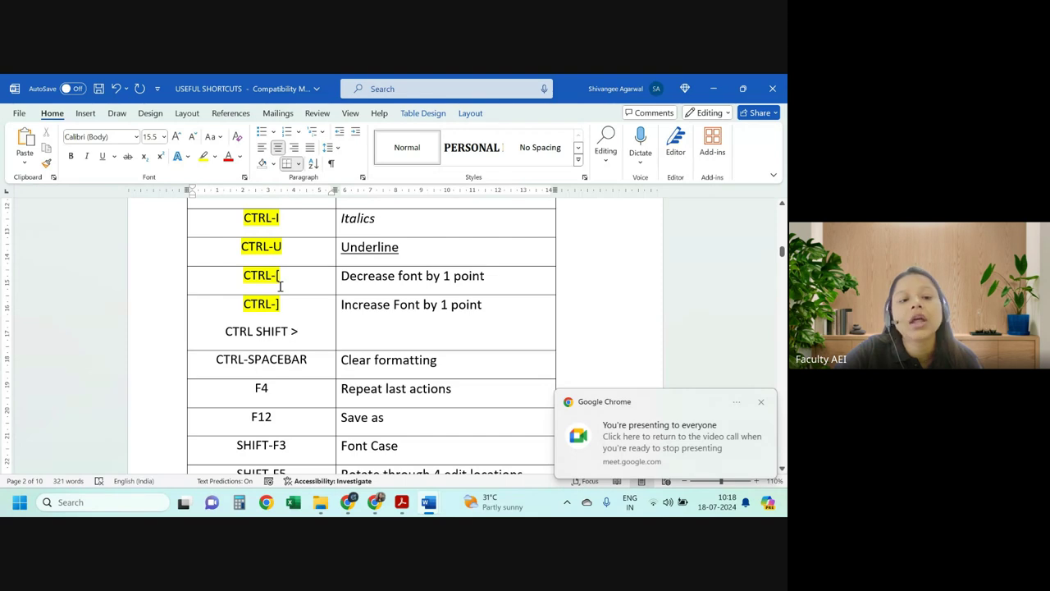
scroll(391, 329, down, 2)
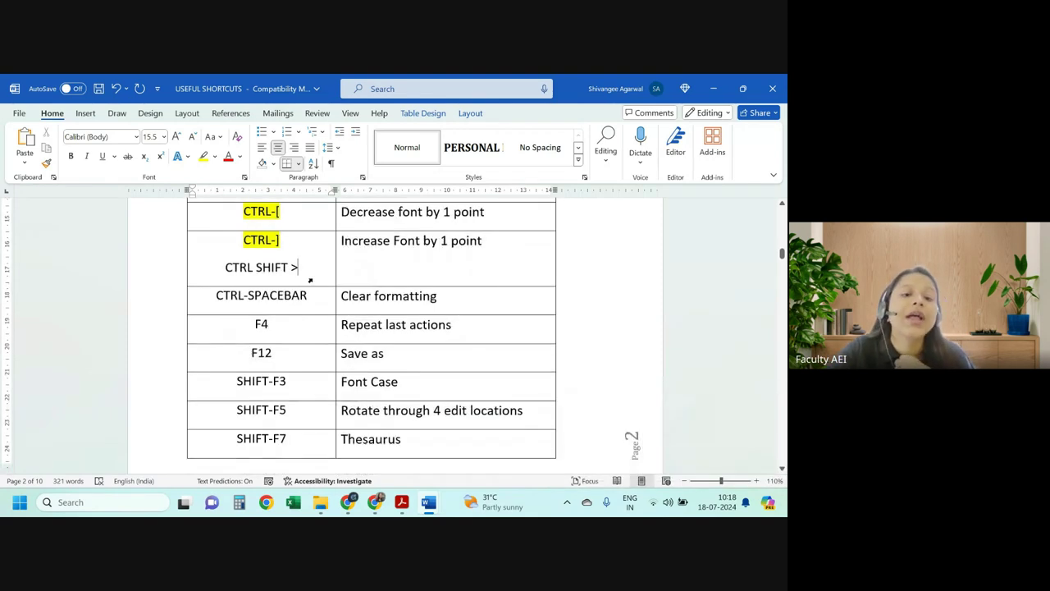
drag(299, 268, 213, 266)
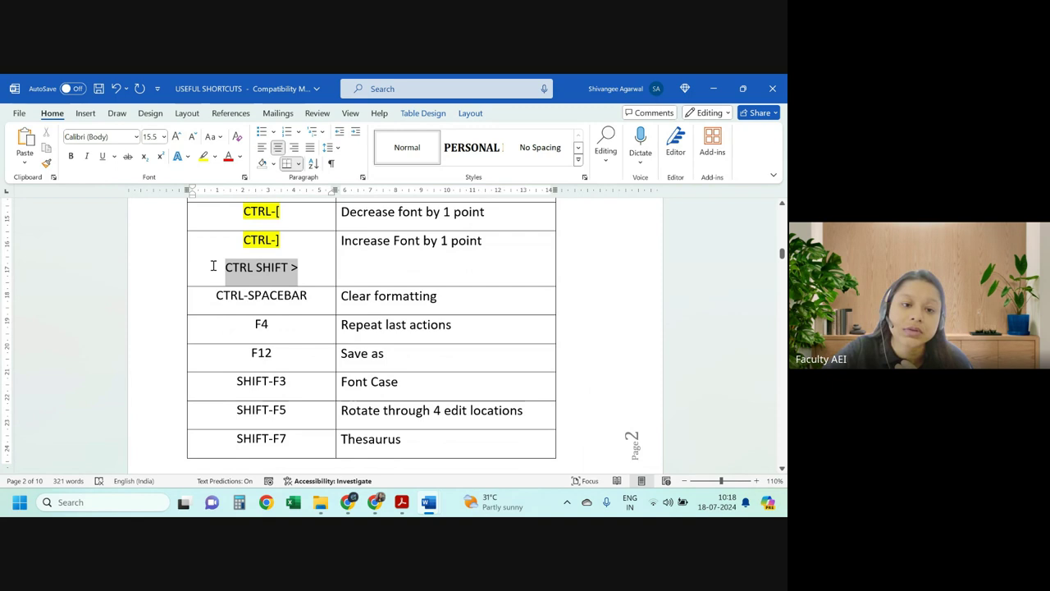
click(393, 300)
scroll(368, 302, down, 3)
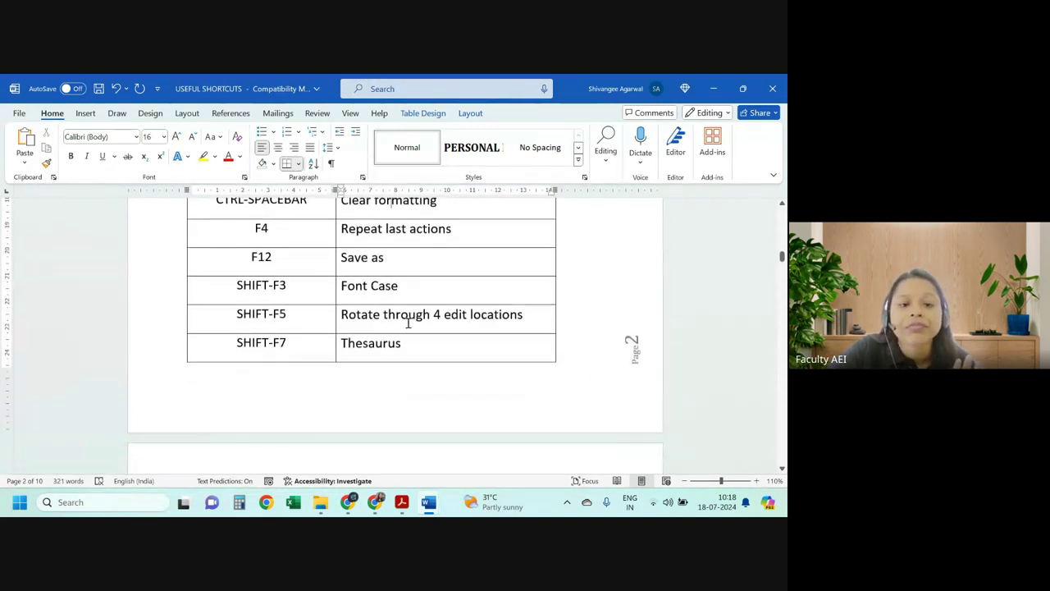
scroll(418, 337, down, 1)
scroll(414, 357, down, 8)
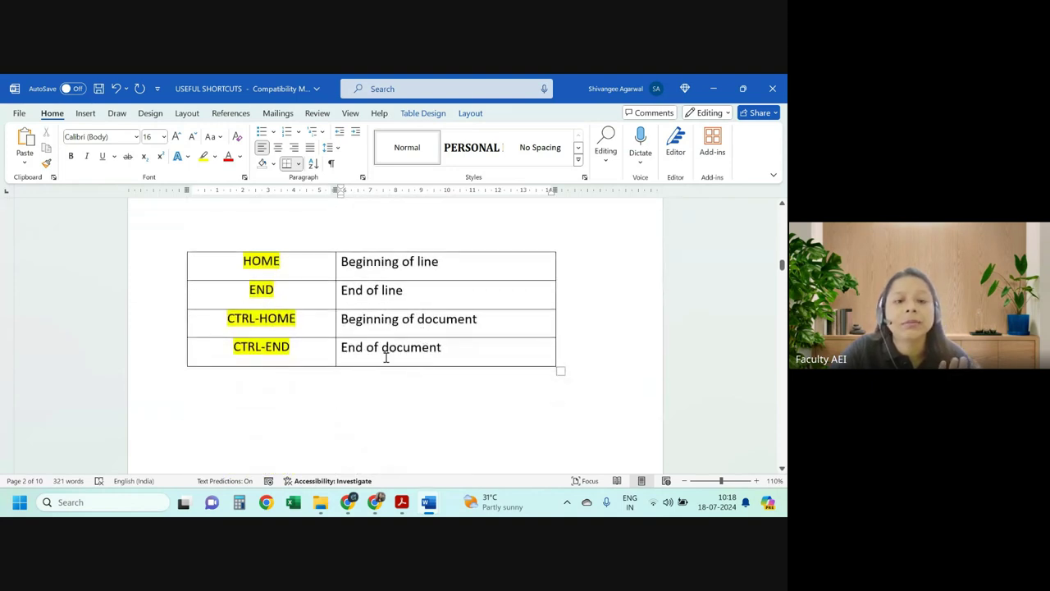
scroll(292, 296, down, 6)
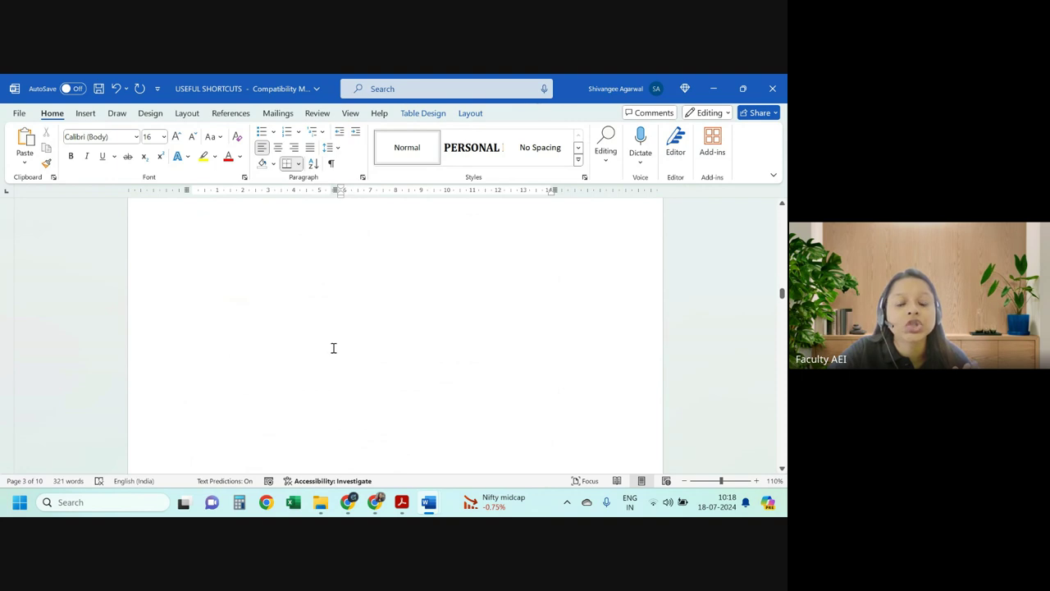
scroll(550, 321, up, 3)
scroll(551, 321, down, 5)
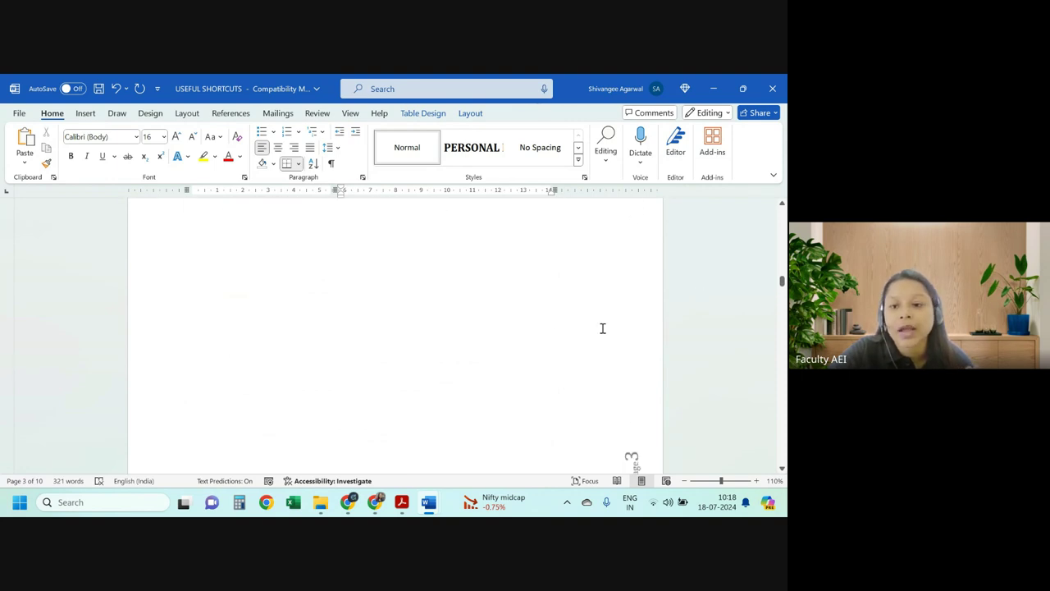
scroll(610, 334, down, 3)
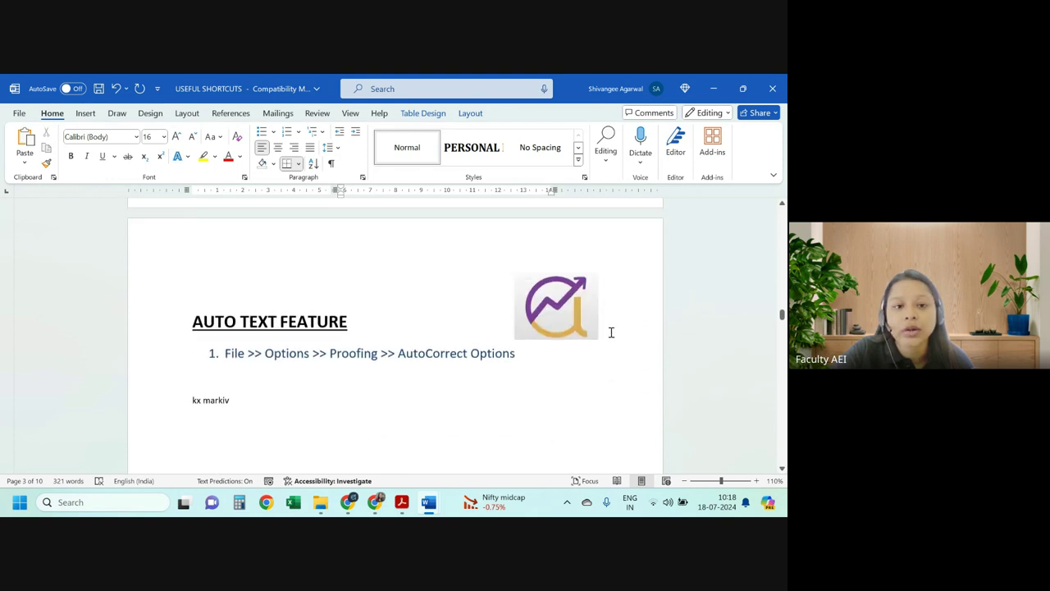
scroll(612, 332, down, 3)
scroll(611, 332, down, 15)
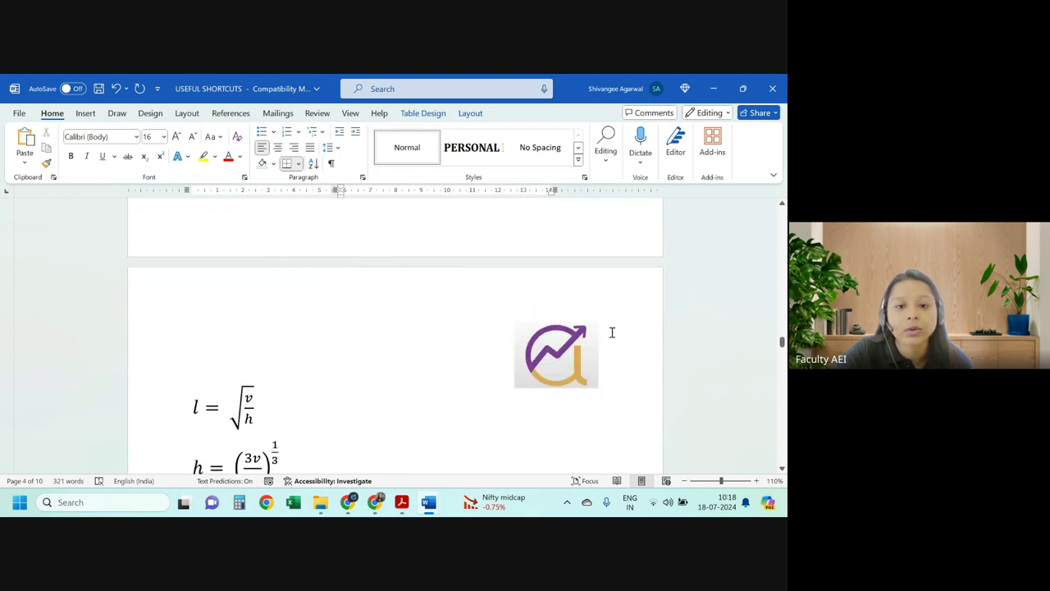
scroll(613, 332, down, 15)
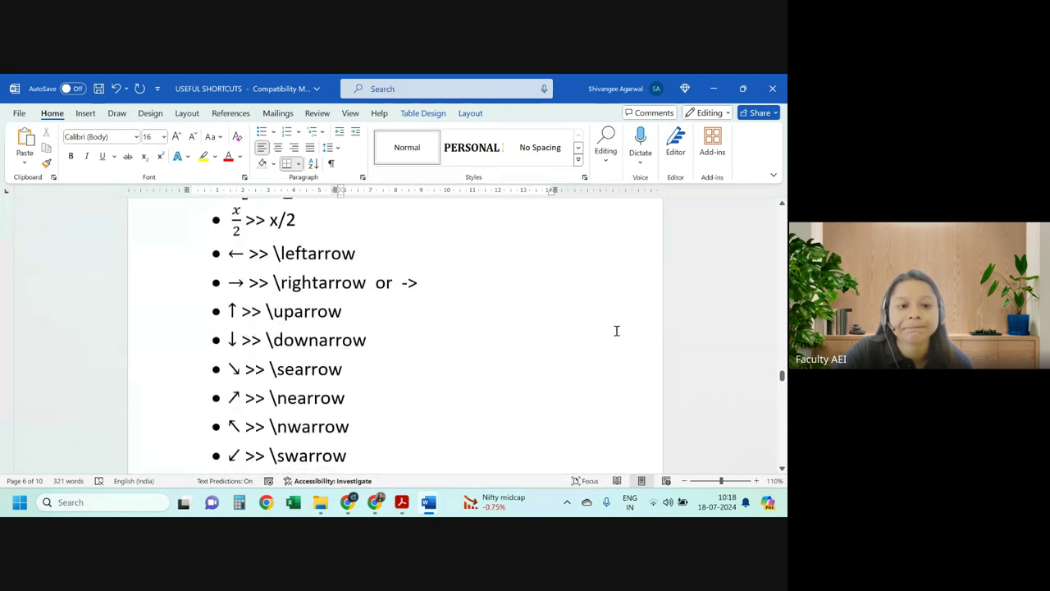
scroll(617, 331, down, 15)
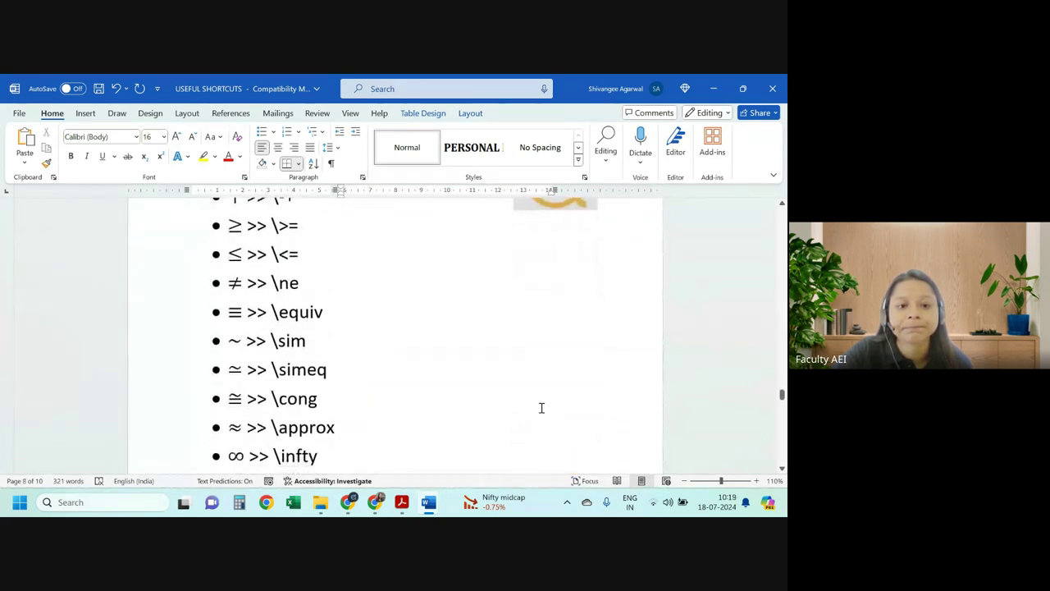
drag(781, 414, 748, 270)
Add a new table row labelled CTRL SHIFT Q
click(476, 307)
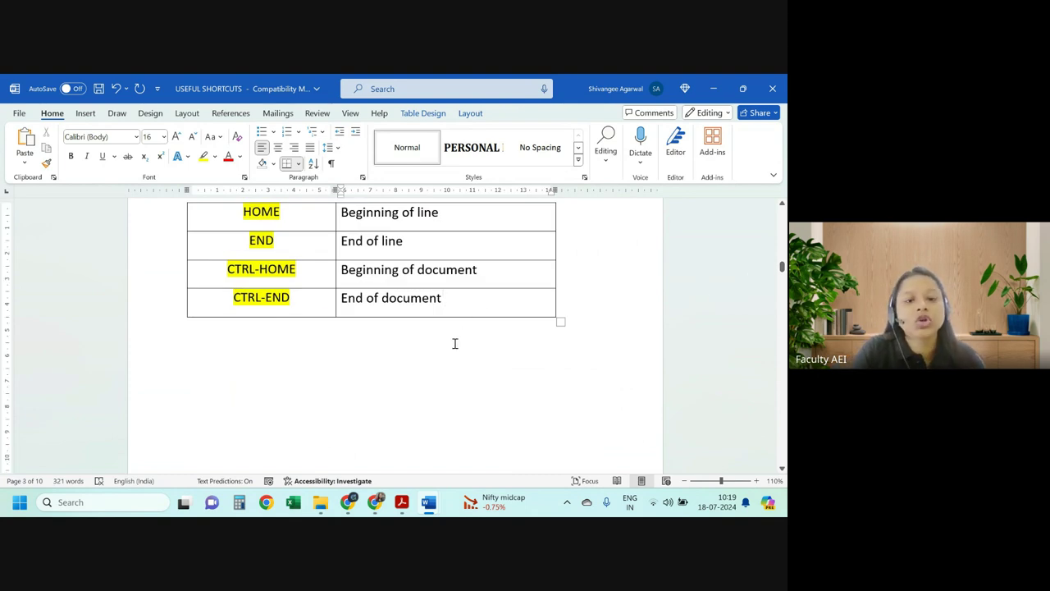
key(Tab)
text(c)
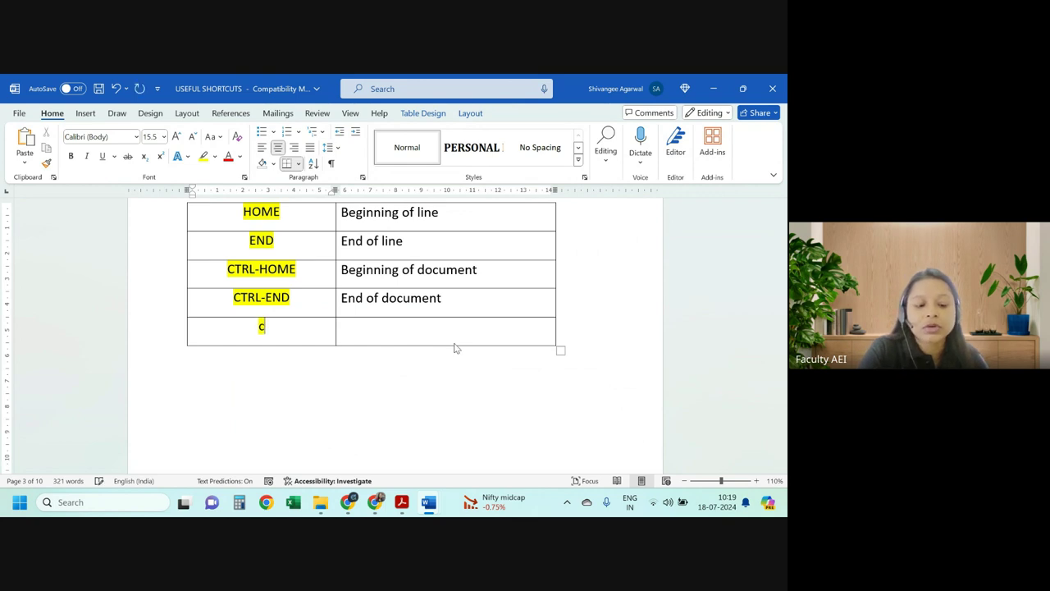
key(BackSpace)
text(CTRL SHIT)
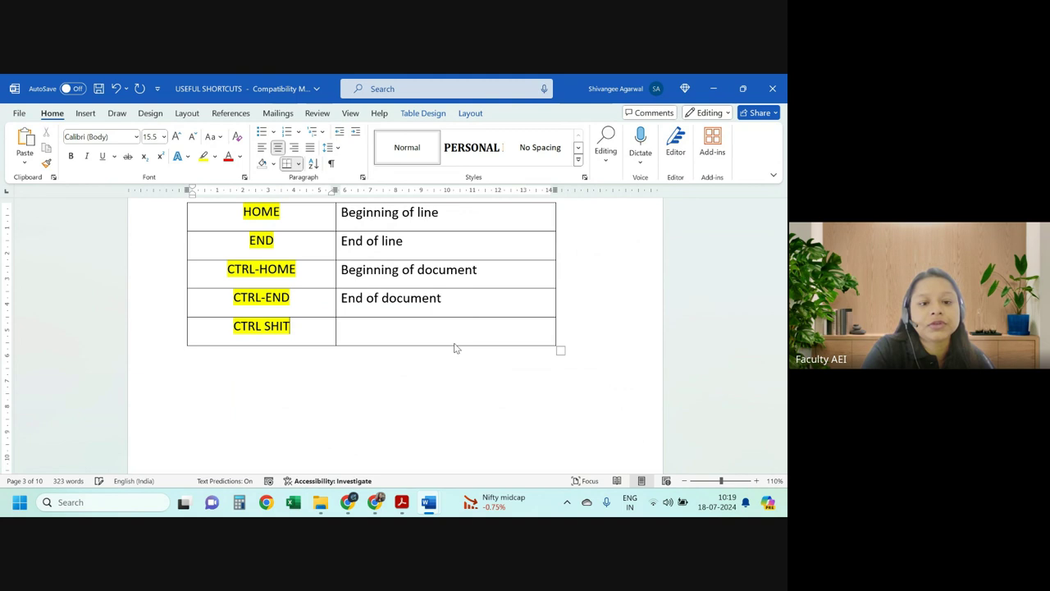
key(BackSpace)
text(FT Q)
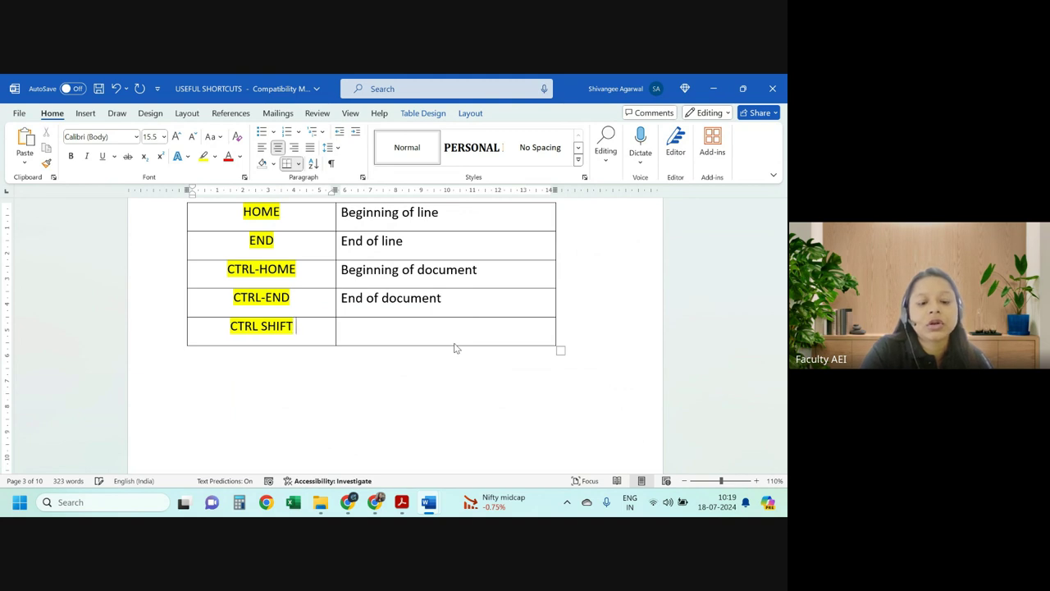
click(400, 394)
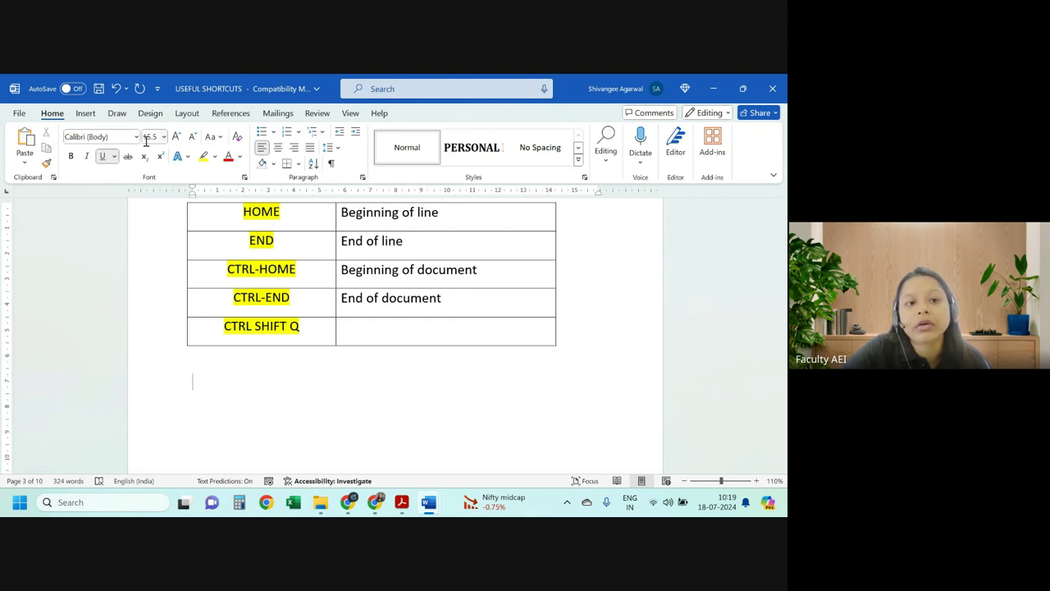
Describe CTRL SHIFT Q as 'Changes font to symbol' in the cell beside it
click(368, 327)
text(Chan)
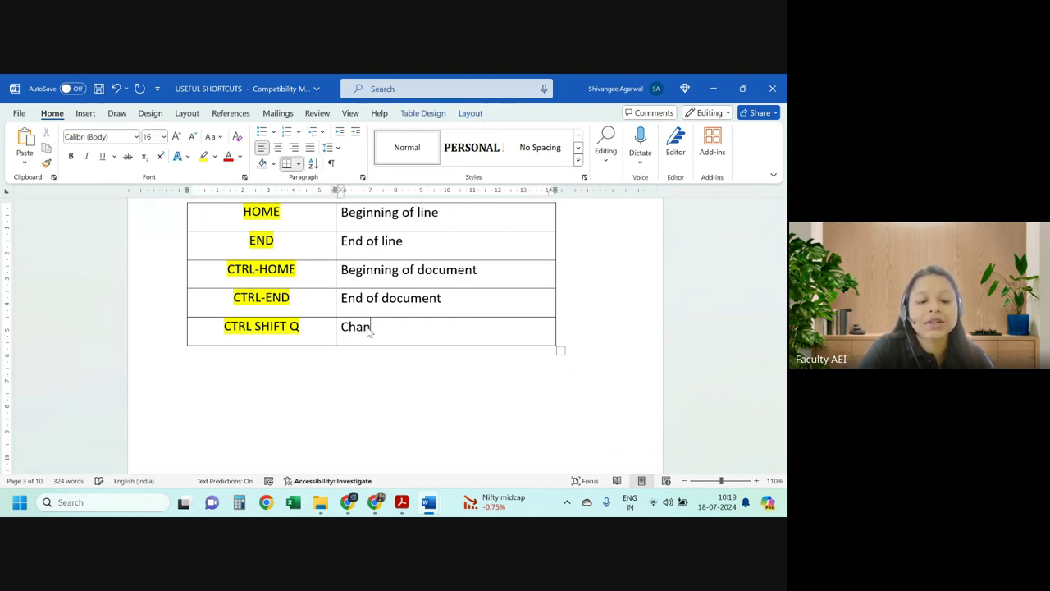
text(ges to syn)
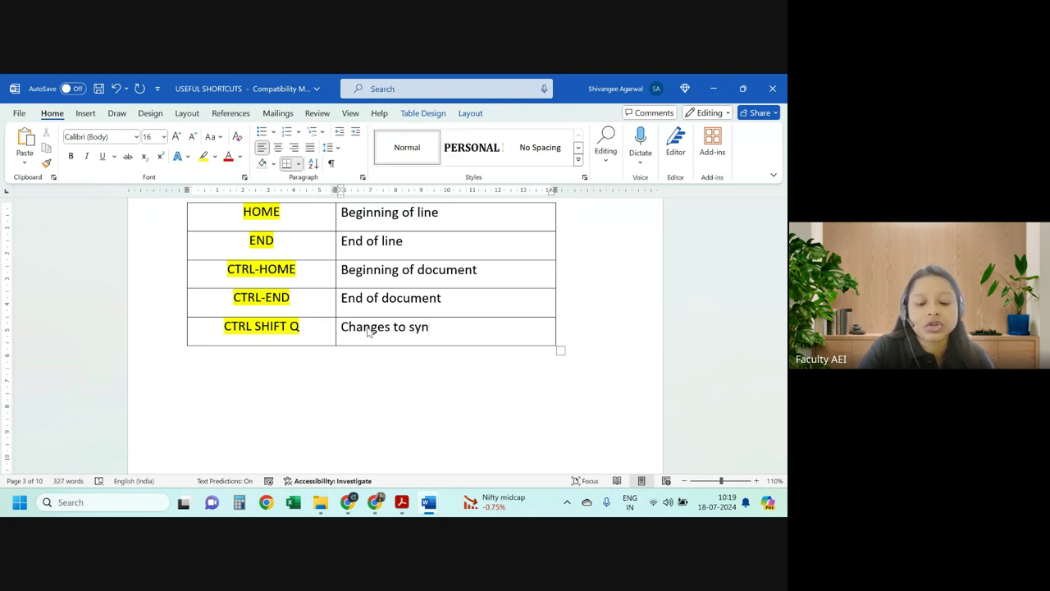
key(BackSpace)
text(m)
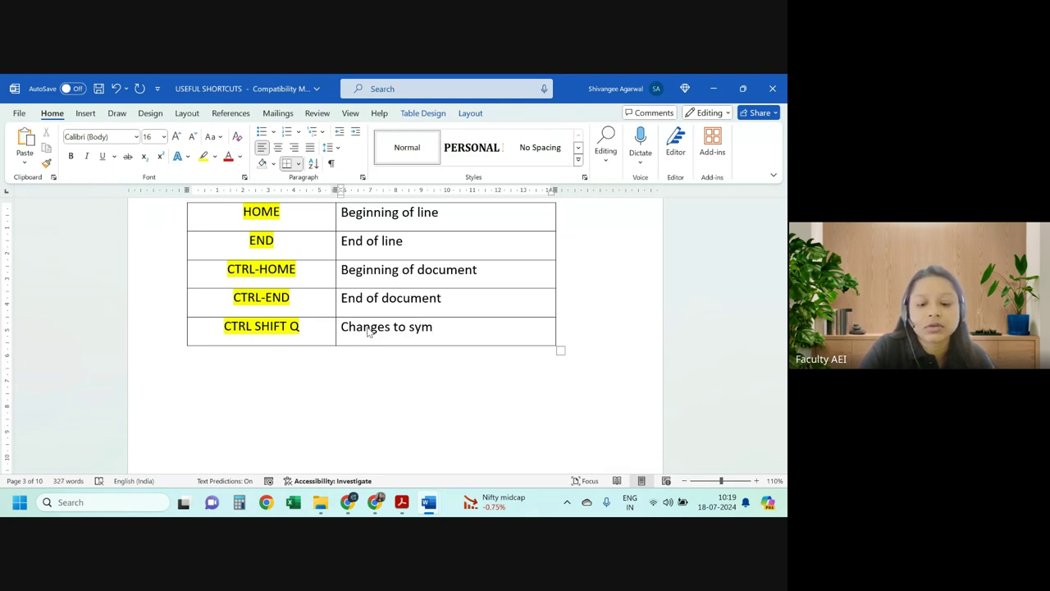
text(bol)
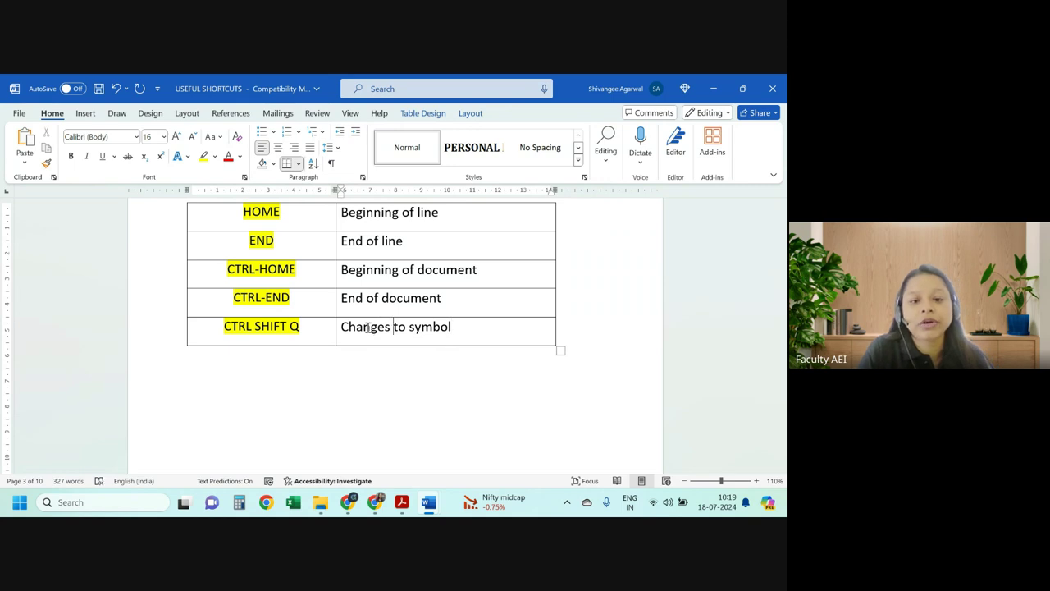
text(font)
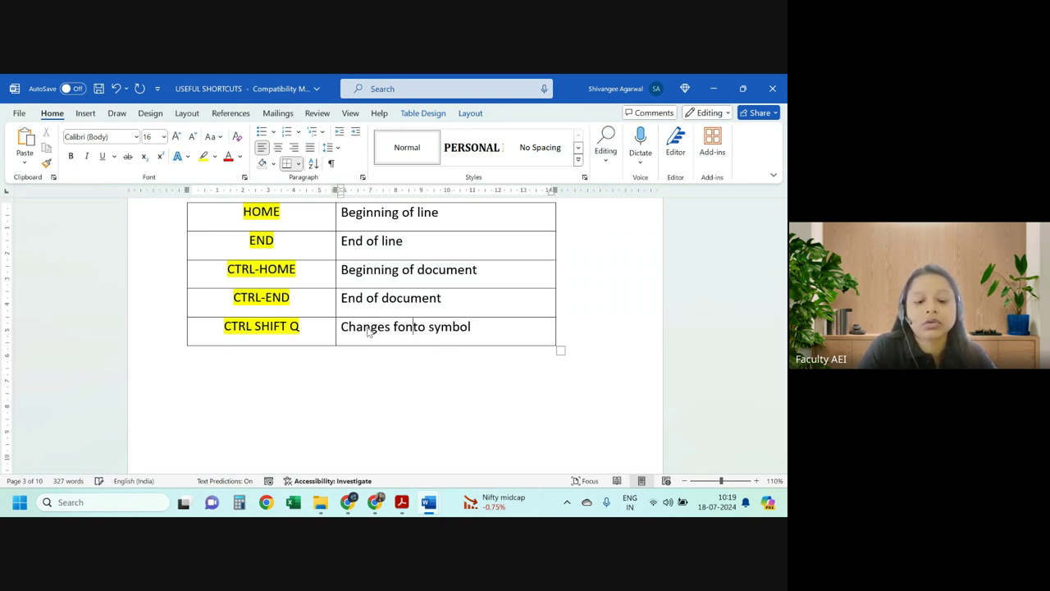
Type the sample word gsjuusu below the table and select it
key(ctrl+End)
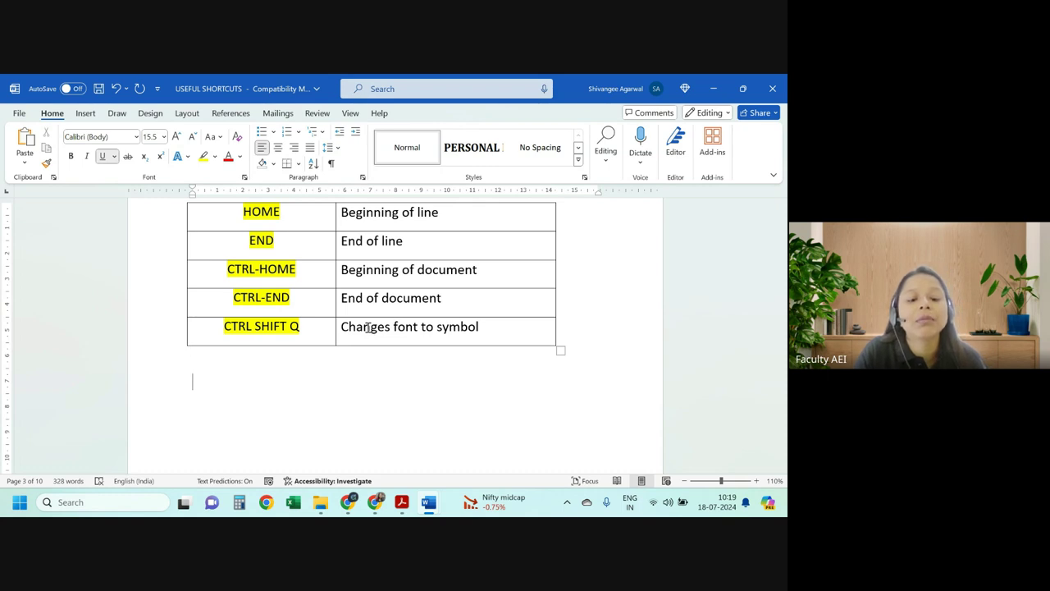
text(gsjuusu)
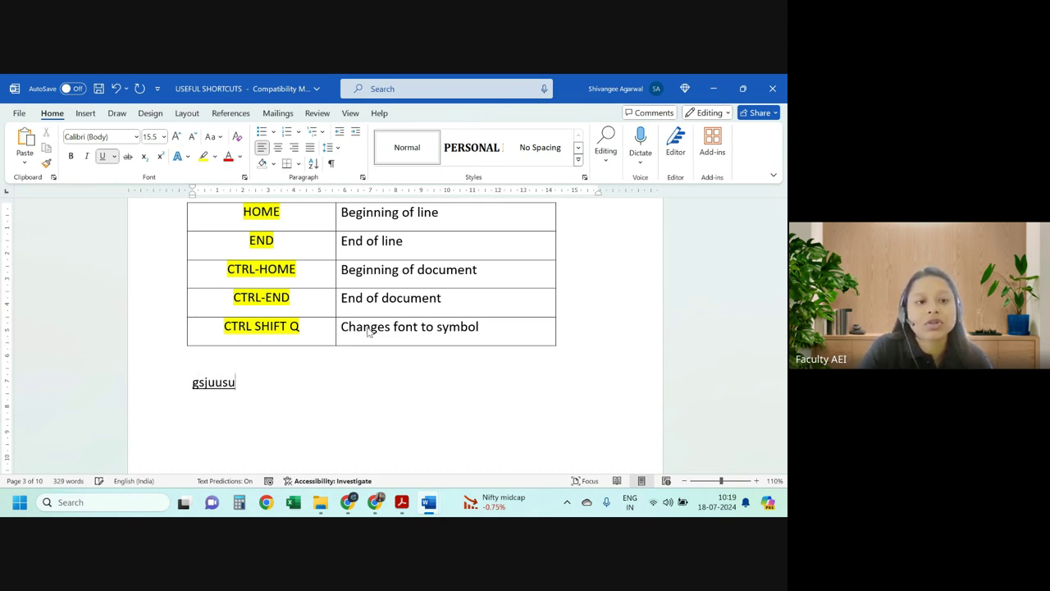
key(shift+Home)
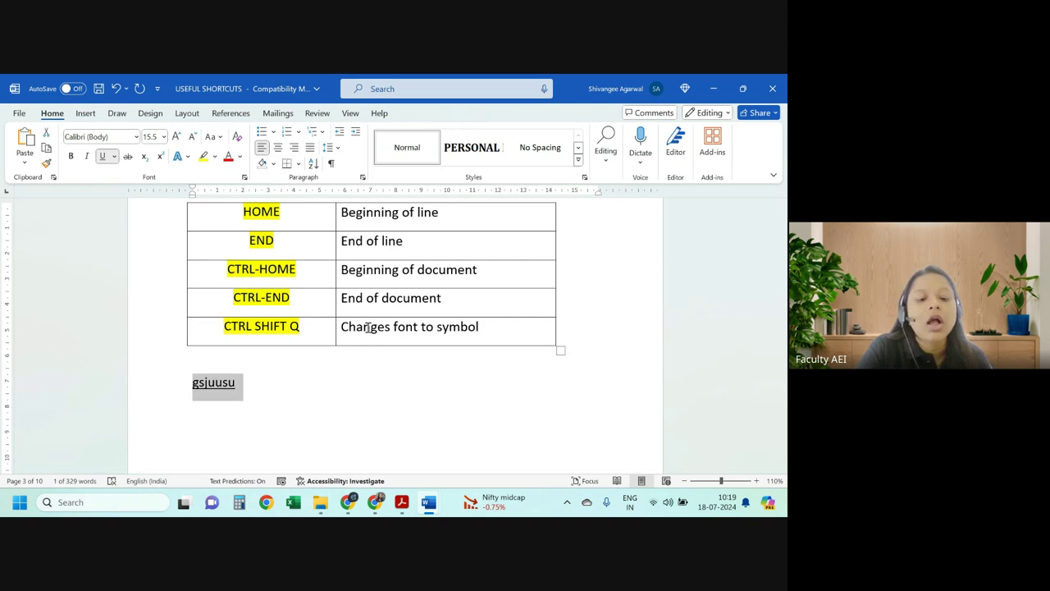
Remove the underline from Gsjuusu and start a new line in Symbol font
click(101, 156)
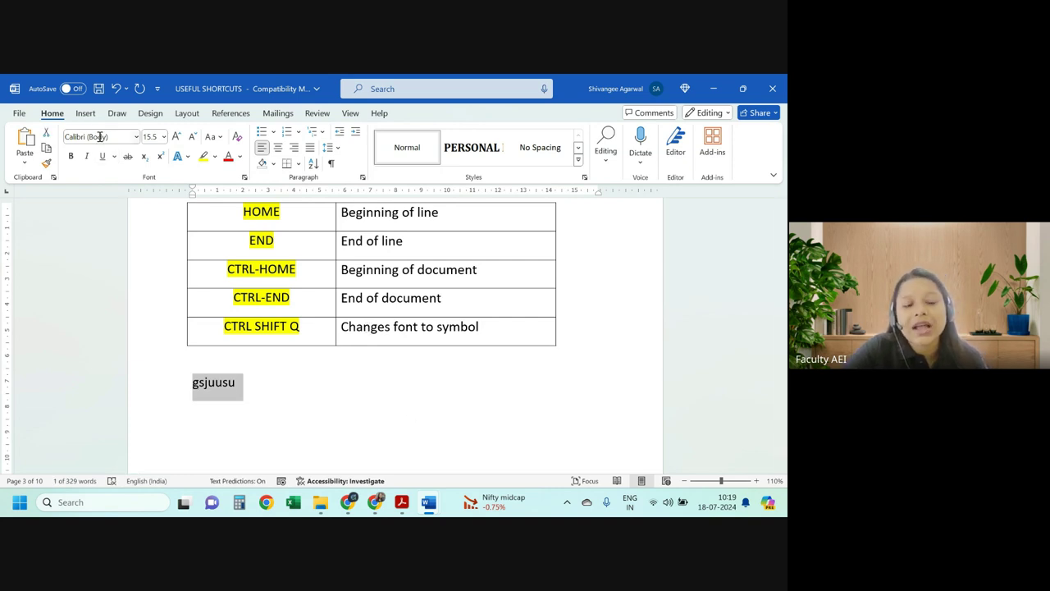
scroll(246, 305, down, 2)
click(250, 317)
scroll(259, 317, up, 1)
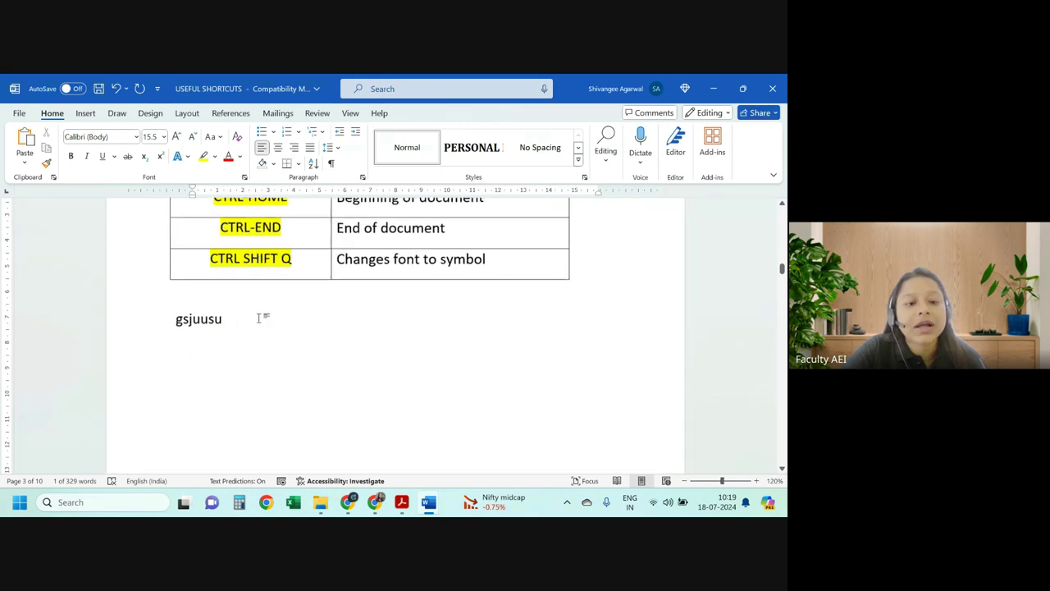
scroll(258, 318, down, 1)
key(Return)
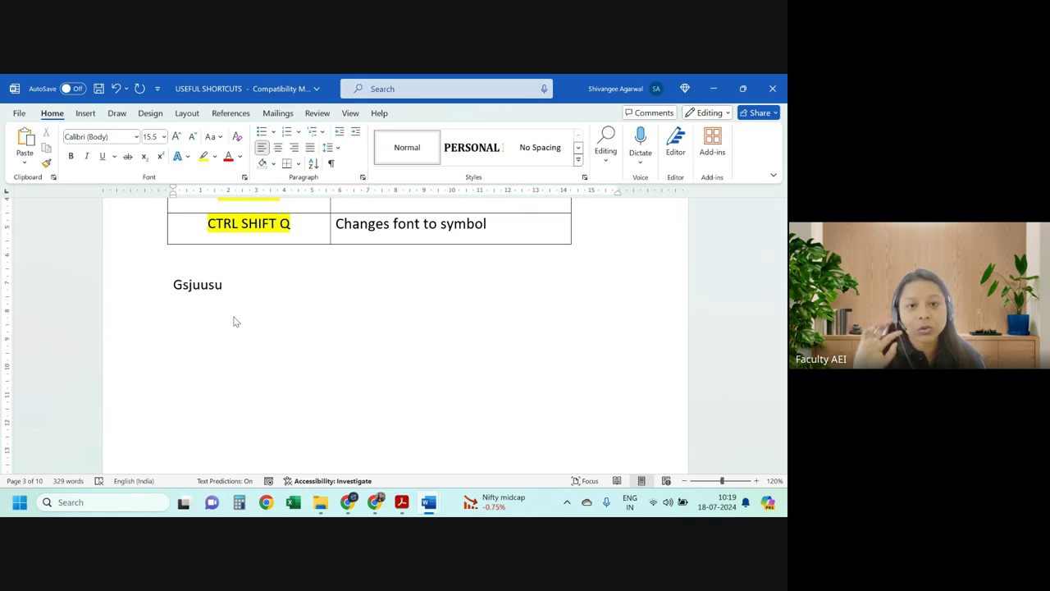
key(ctrl+shift+q)
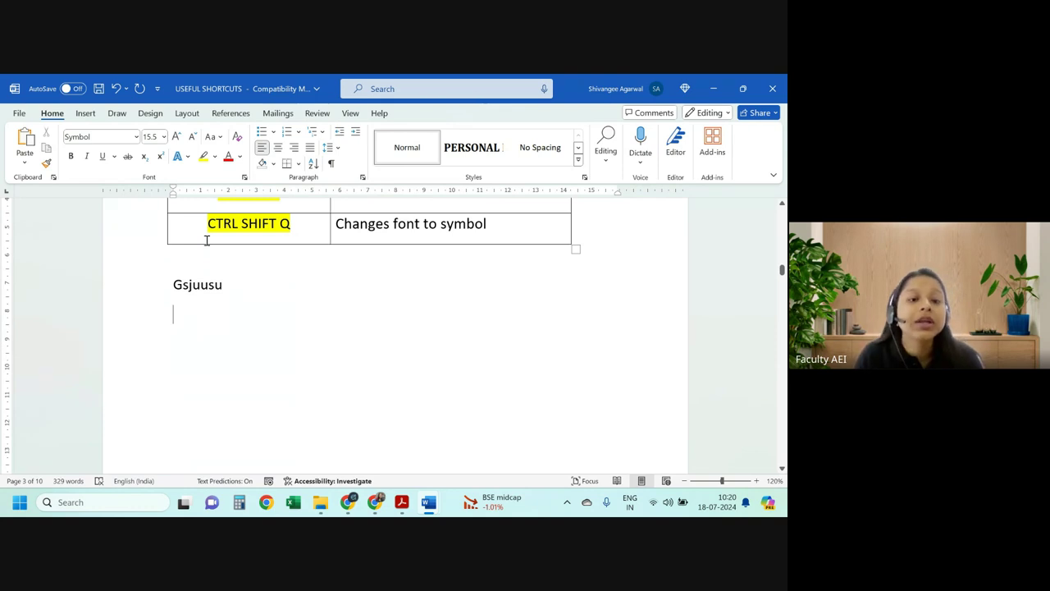
Type θ and ω in Symbol font on the new line
text(q)
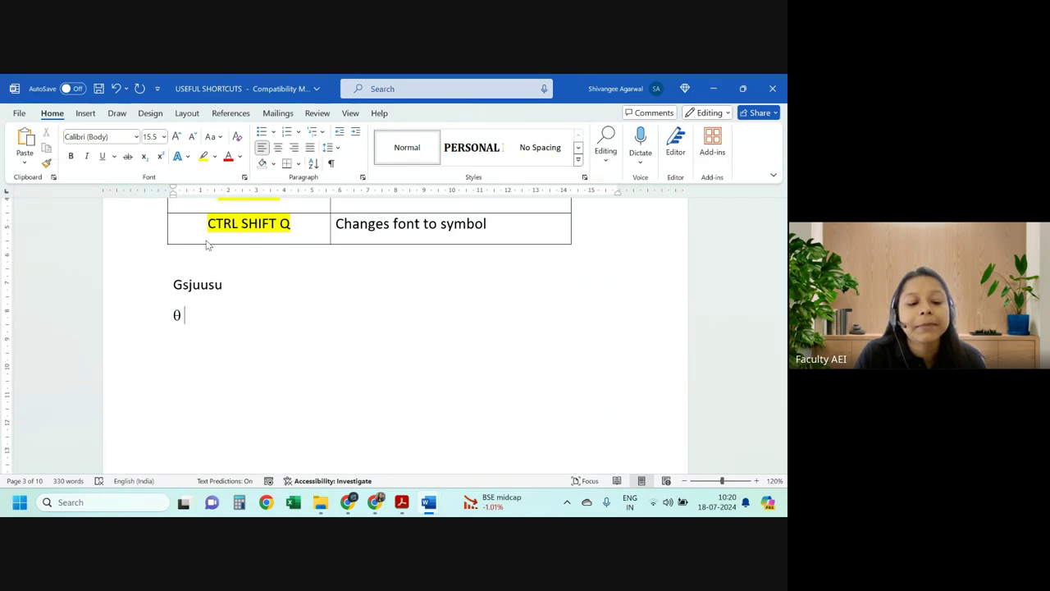
text(w)
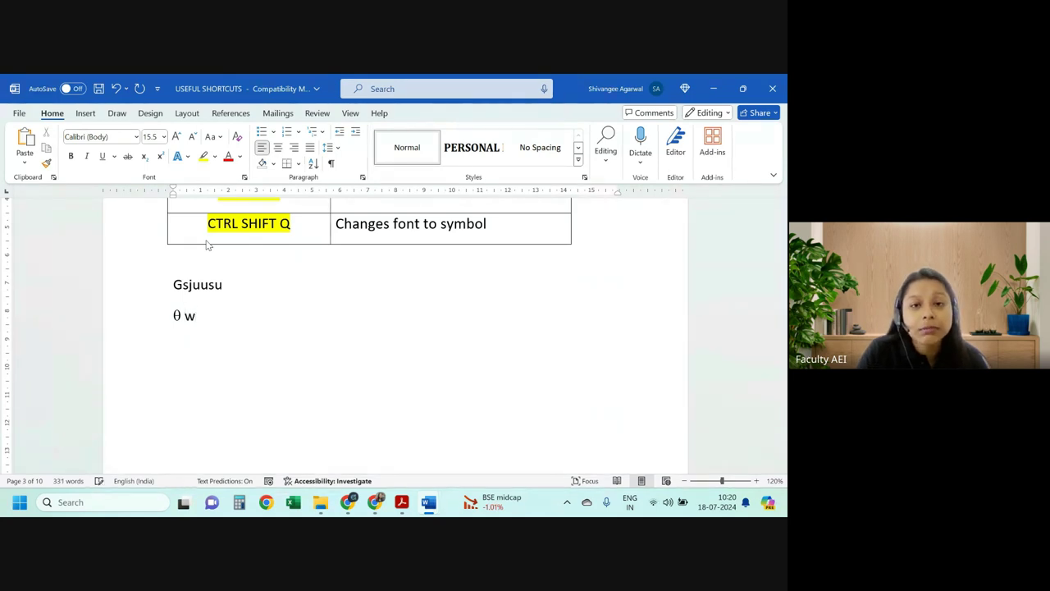
key(BackSpace)
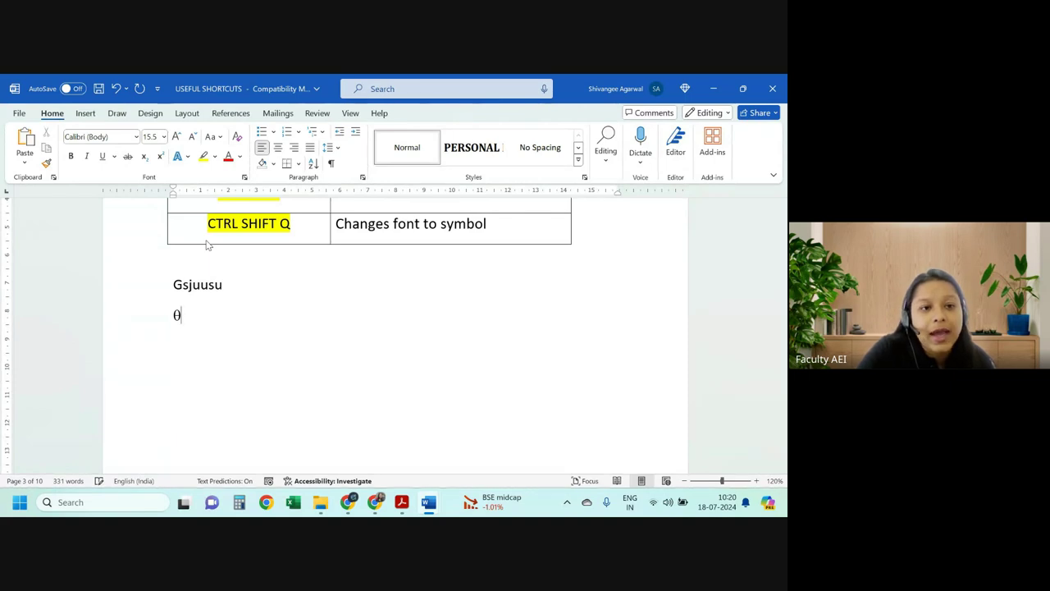
key(ctrl+shift+q)
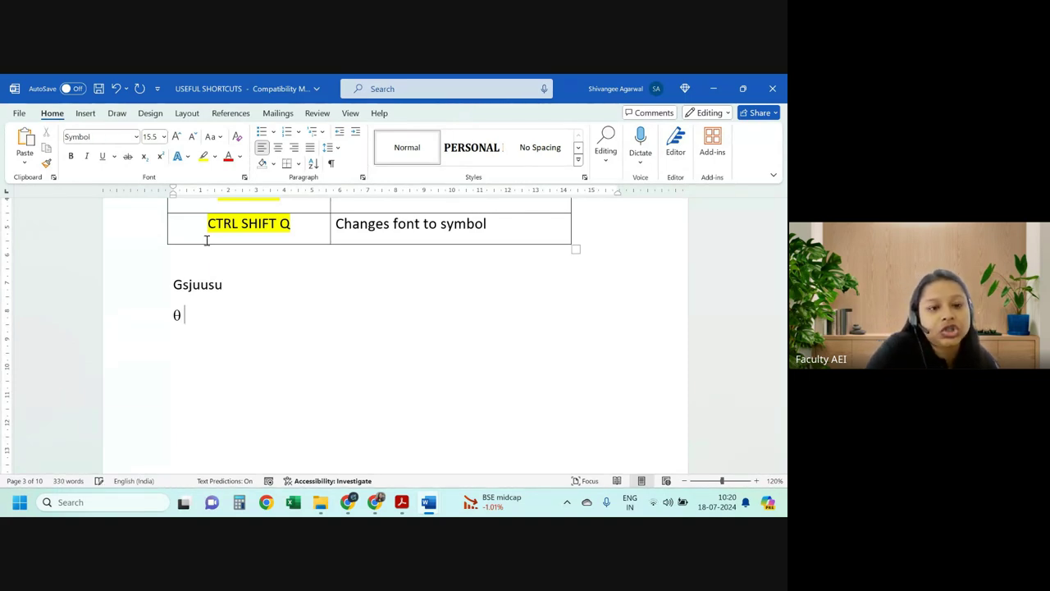
key(ctrl+shift+q)
text(w)
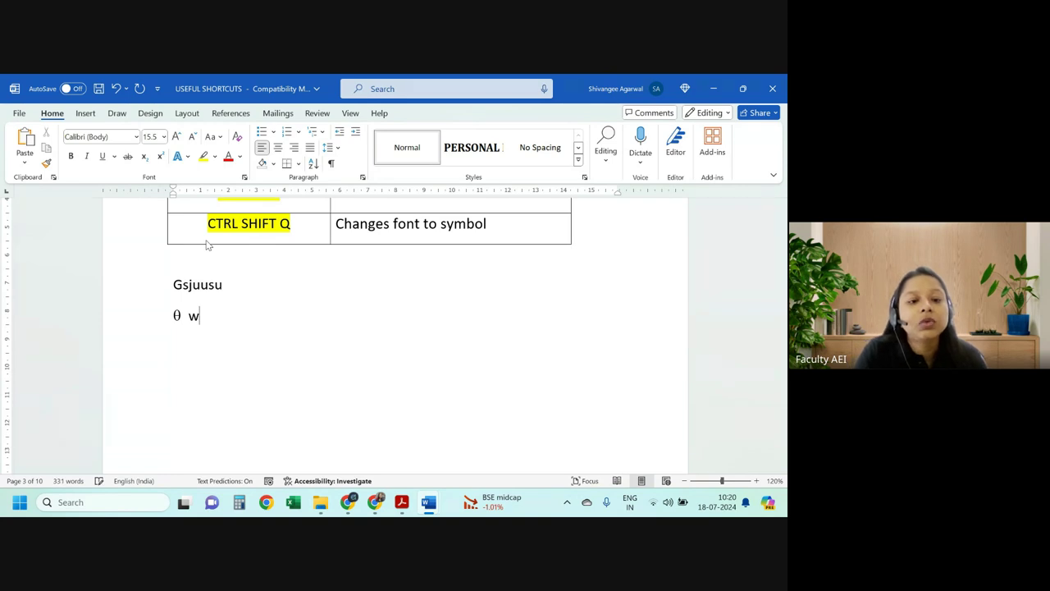
key(BackSpace)
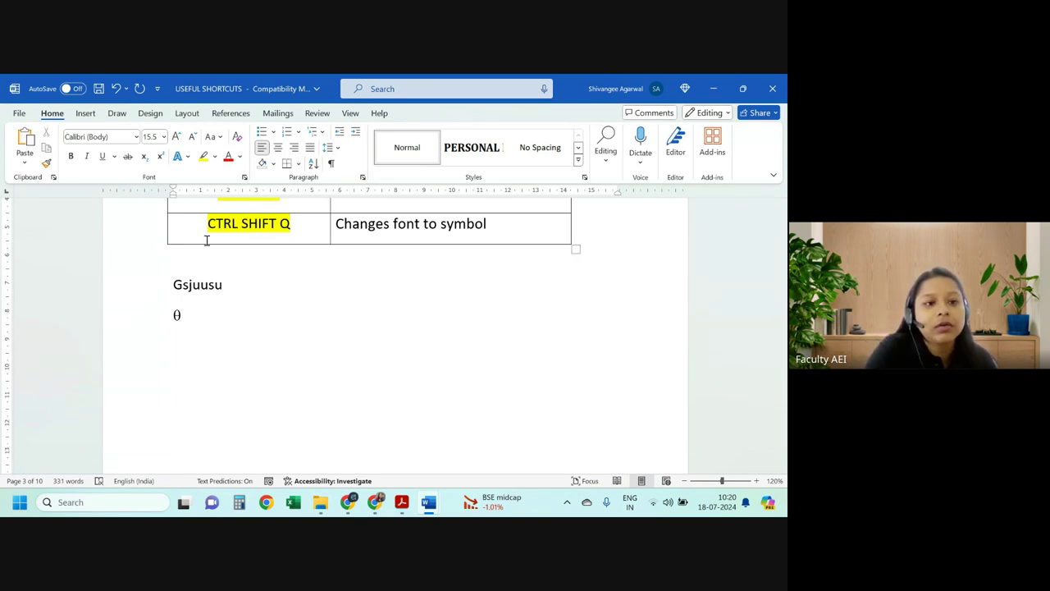
key(ctrl+shift+q)
text(w)
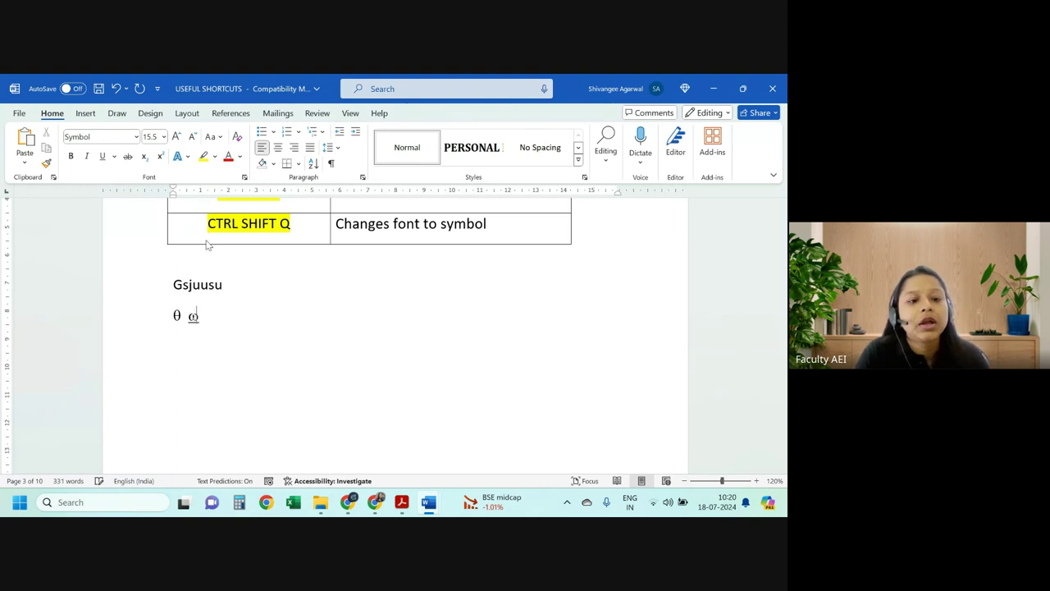
key(ctrl+shift+q)
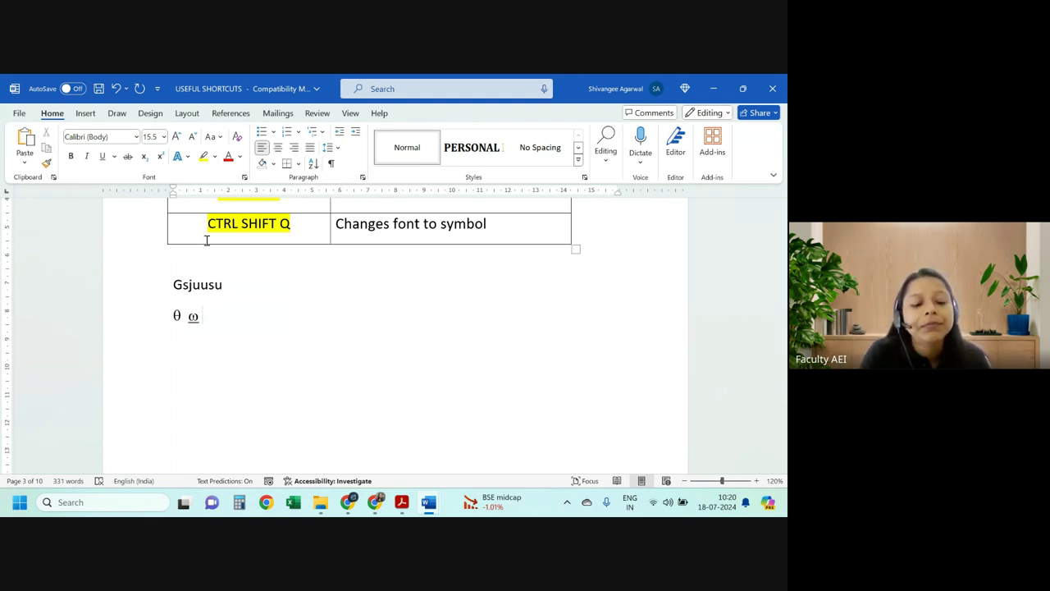
Add λ after ω and remove the underline from ω λ
key(ctrl+shift+q)
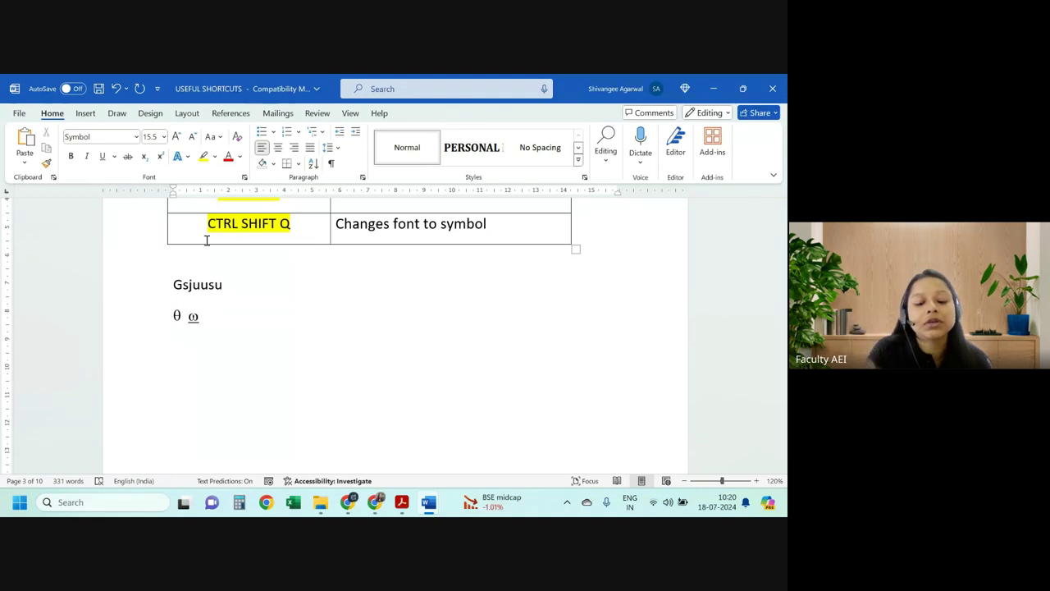
text(l)
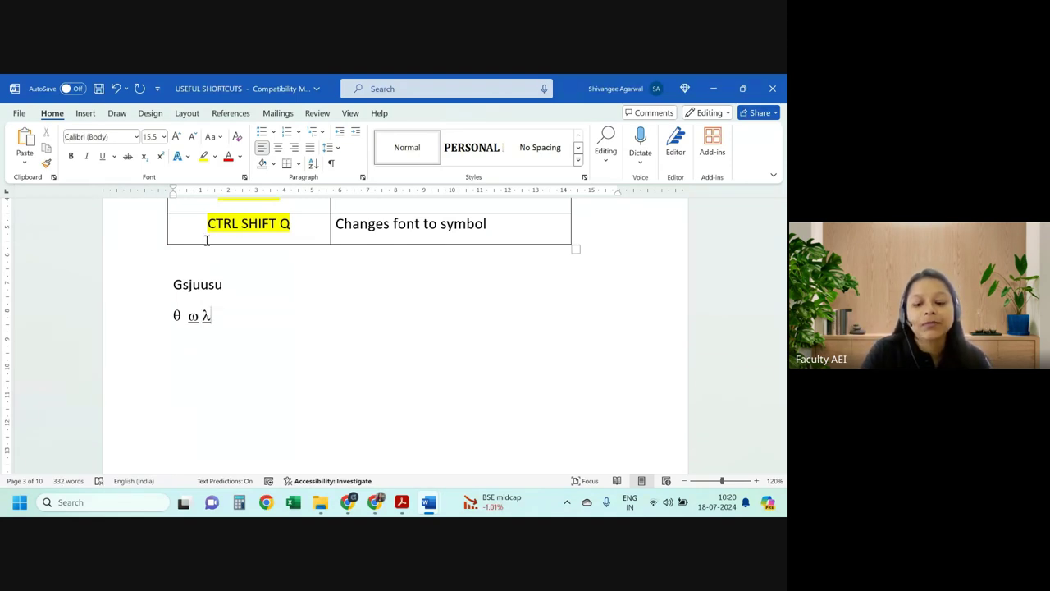
key(shift+Left)
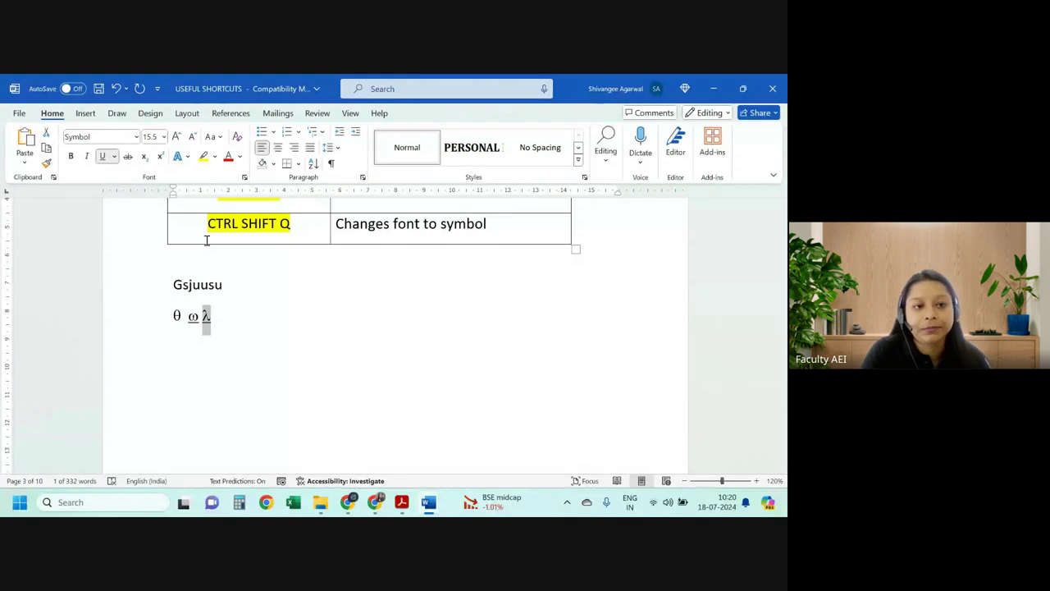
key(shift+Left)
key(shift+Left)
key(shift+Left)
key(shift+Left)
key(shift+Right)
key(shift+Right)
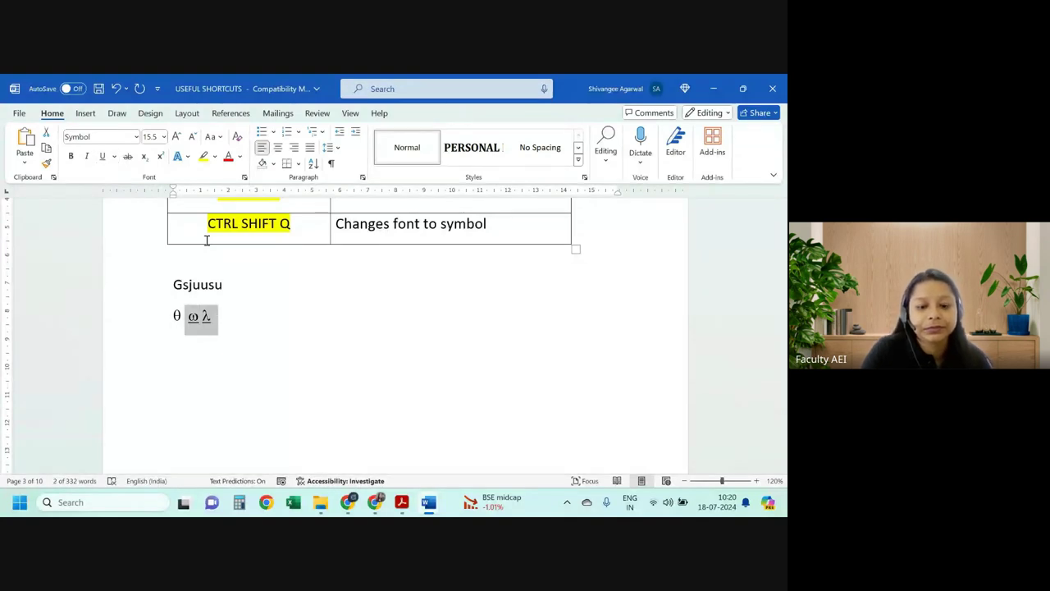
key(ctrl+u)
Start a new Symbol-font line with σ, τ and ρ
key(End)
key(Return)
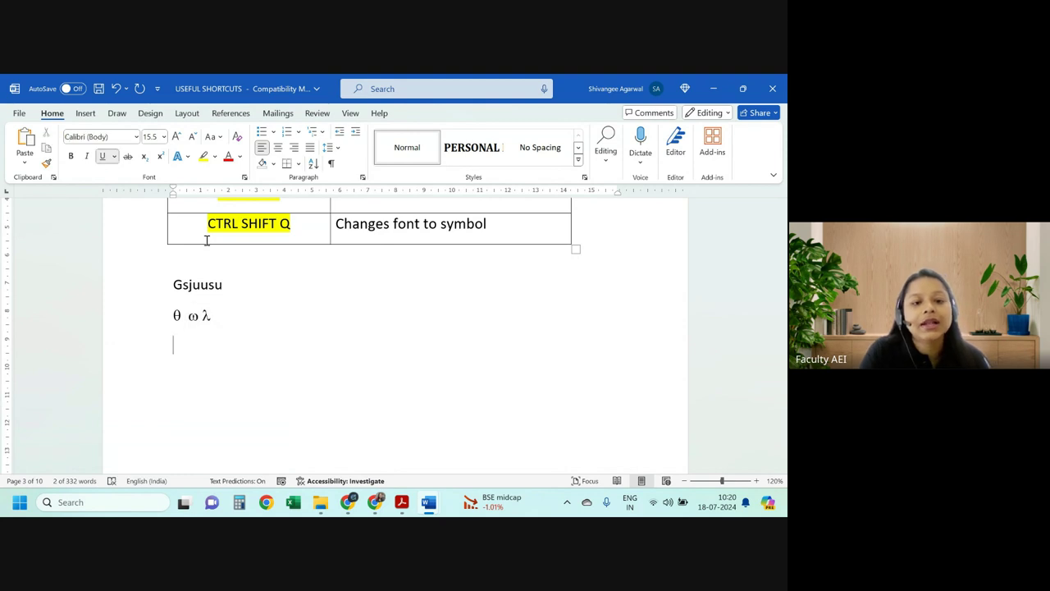
key(ctrl+shift+q)
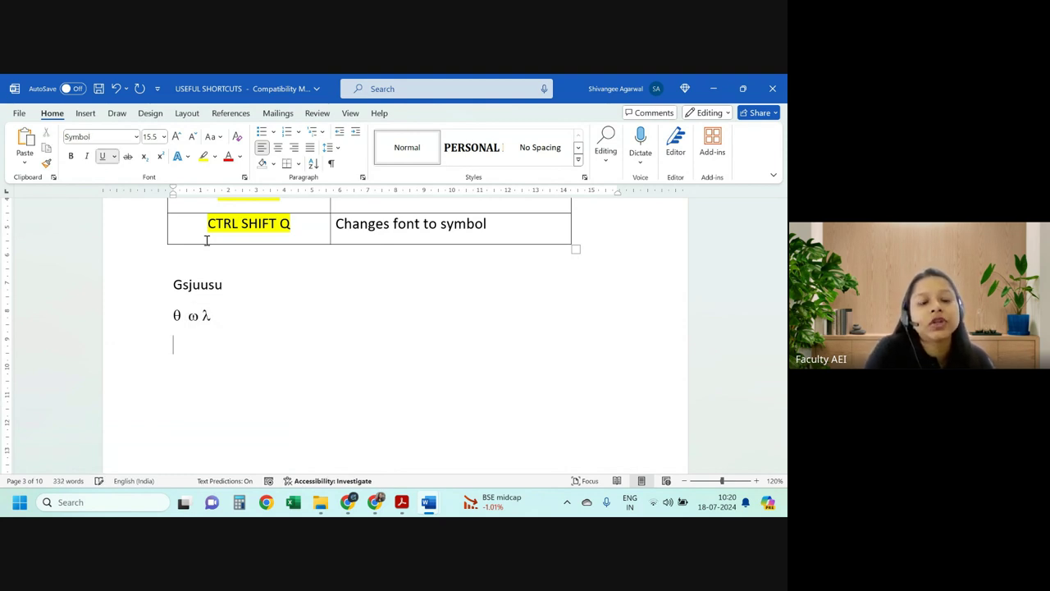
text(s)
key(ctrl+space)
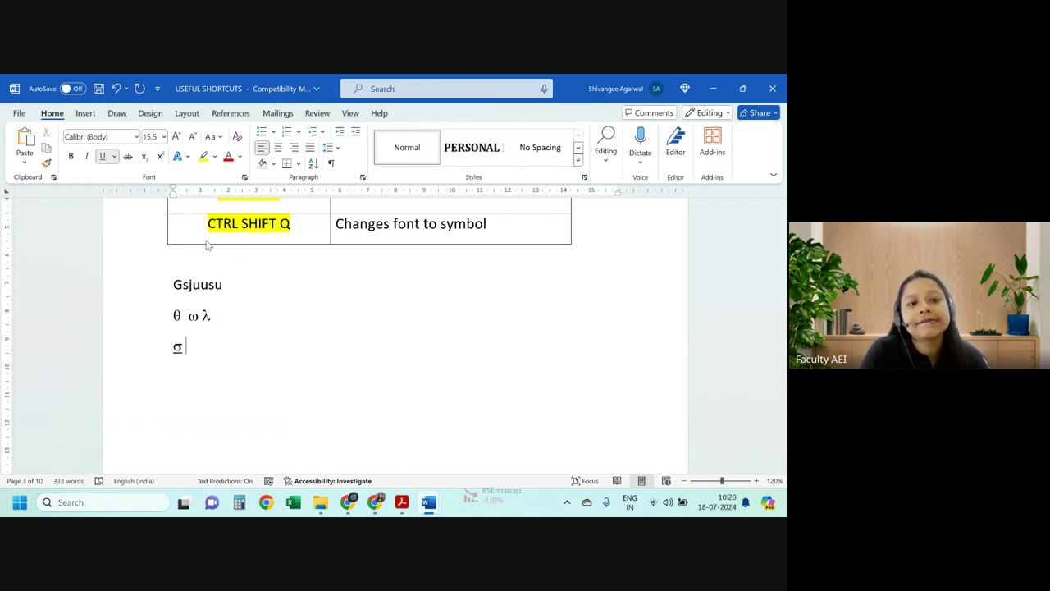
key(ctrl+shift+q)
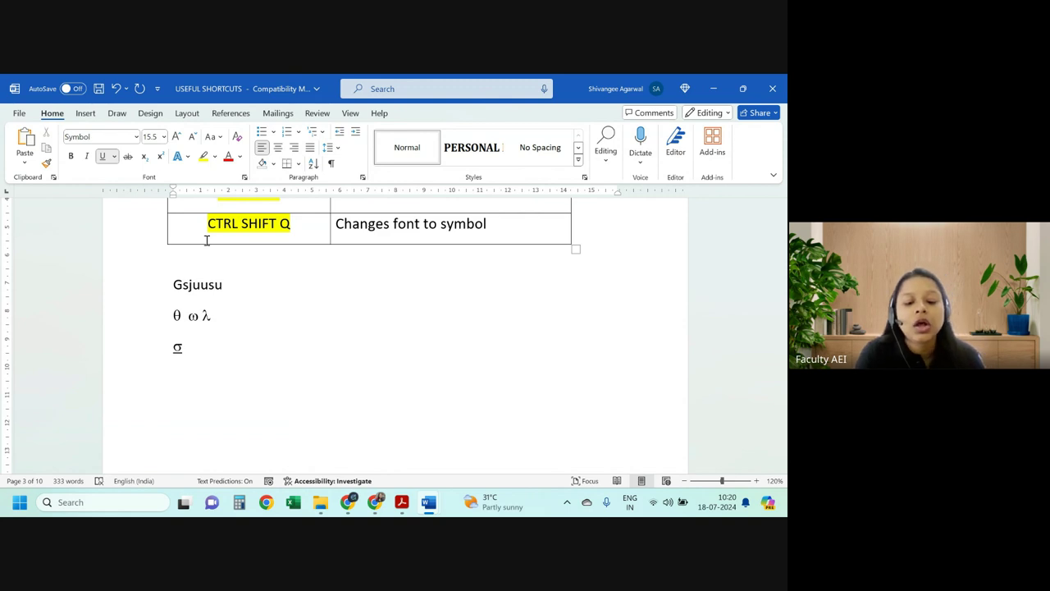
text(t)
key(ctrl+space)
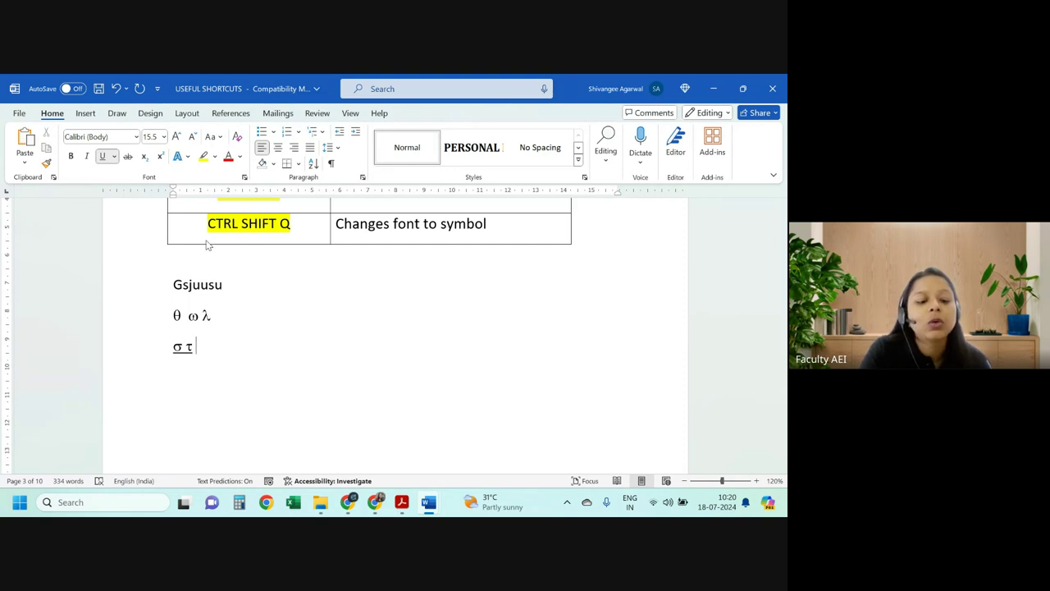
key(ctrl+shift+q)
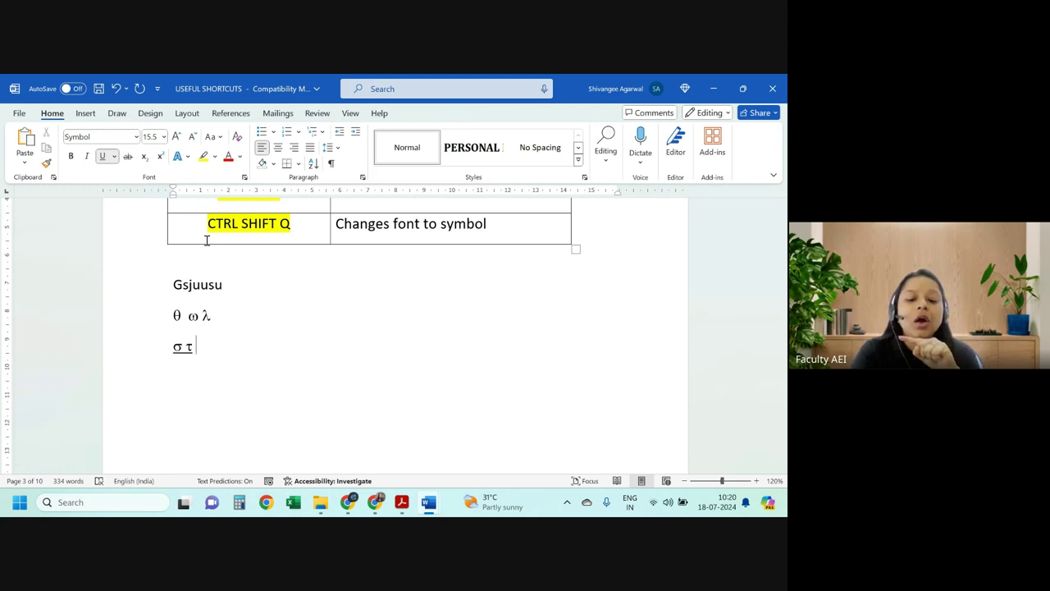
text(r)
key(ctrl+shift+q)
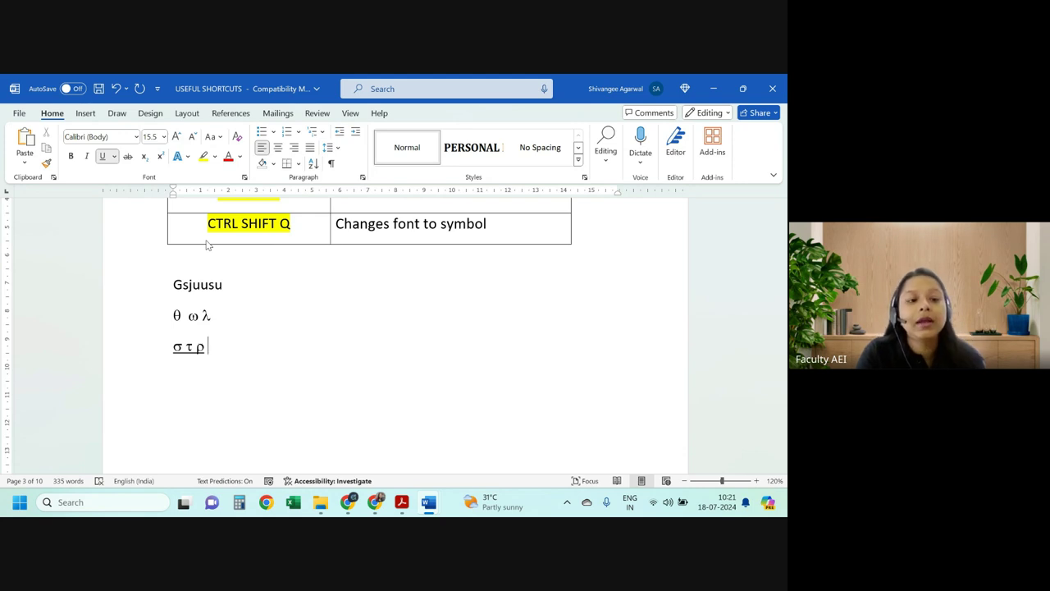
Complete the Greek line with π, τ, υ and μ, reading σ τ ρ πτ υ μ
key(ctrl+shift+q)
text(p)
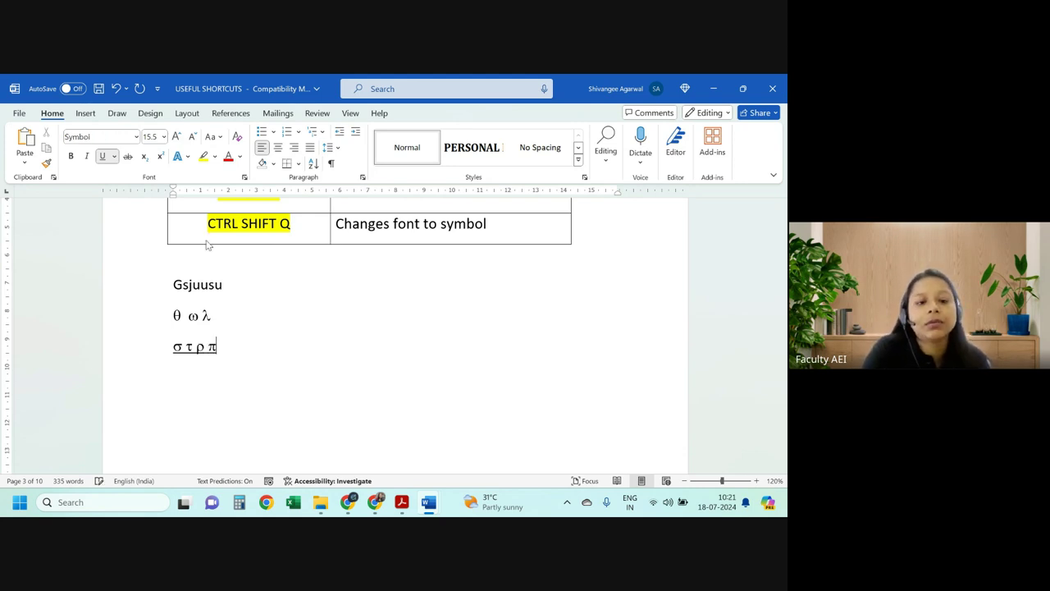
key(ctrl+space)
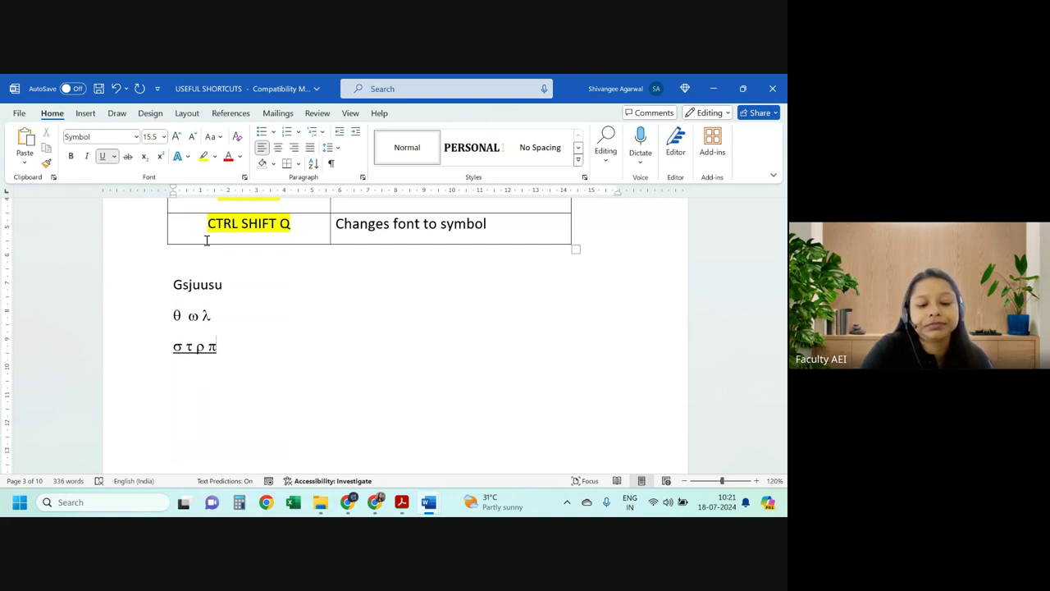
text(t)
text( u)
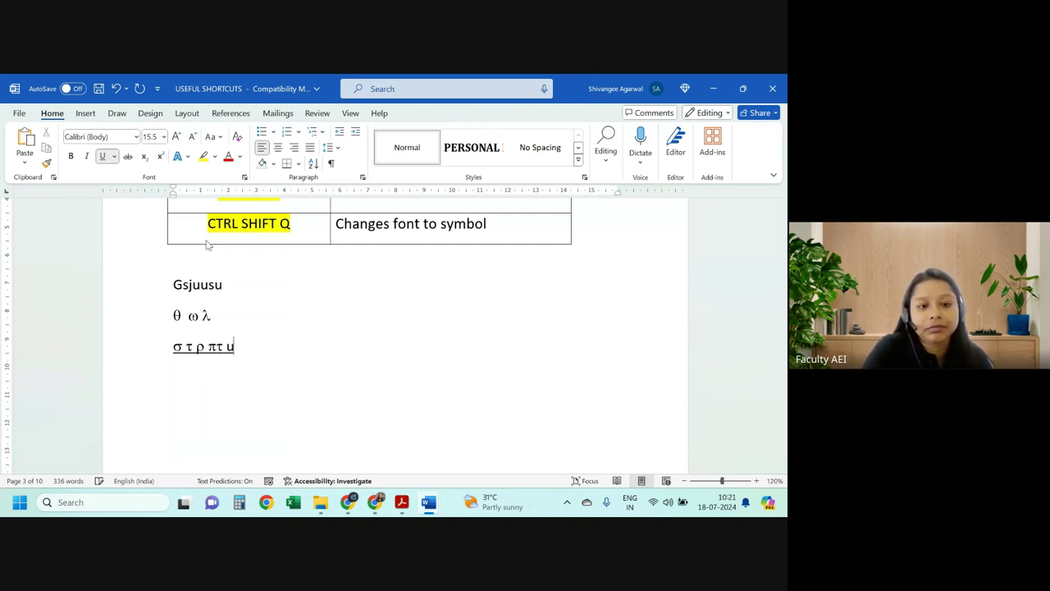
key(BackSpace)
key(BackSpace)
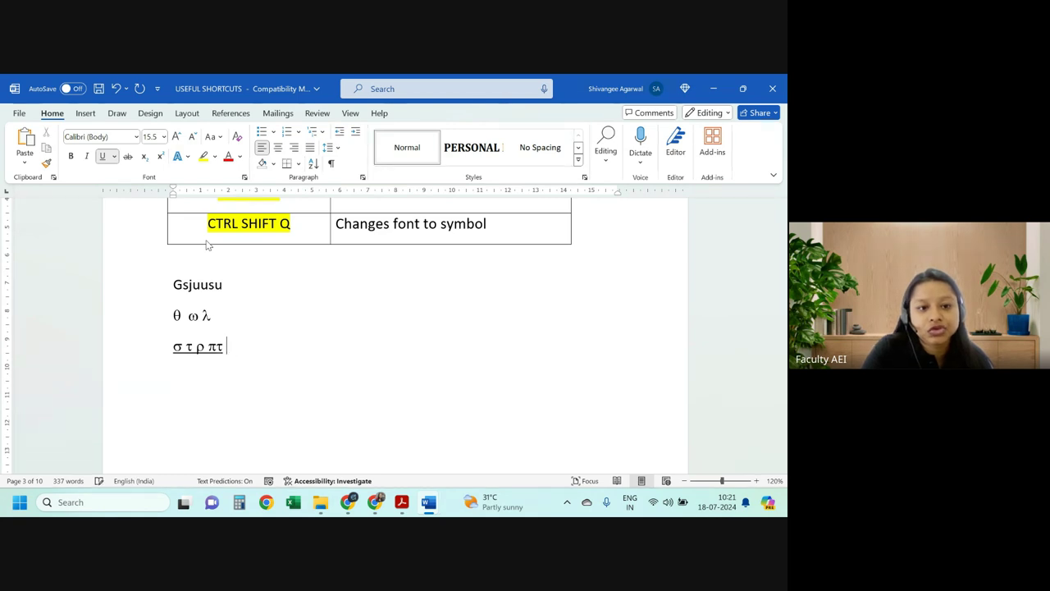
text(u)
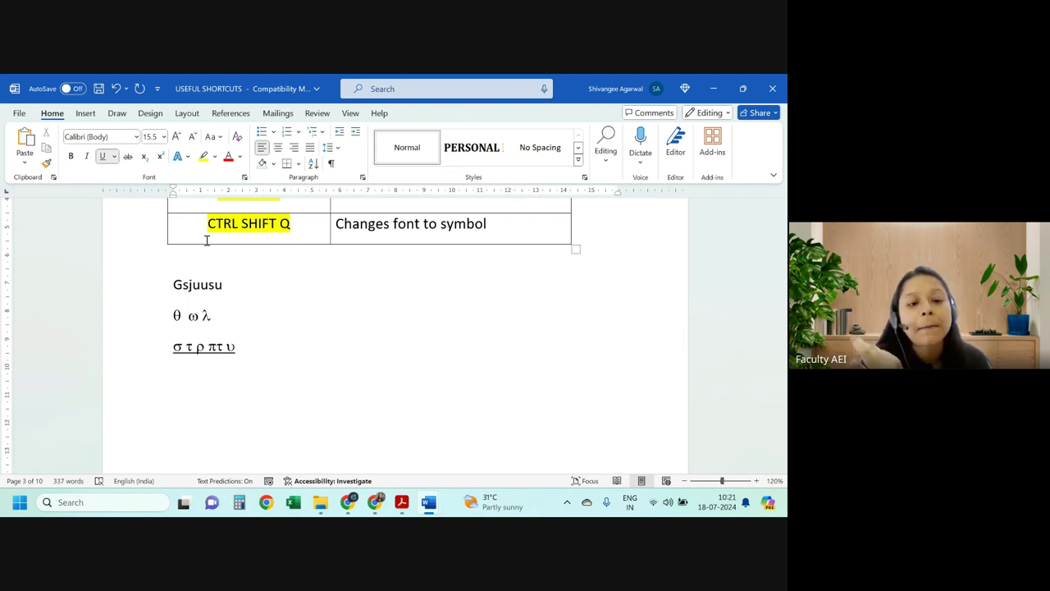
text(m)
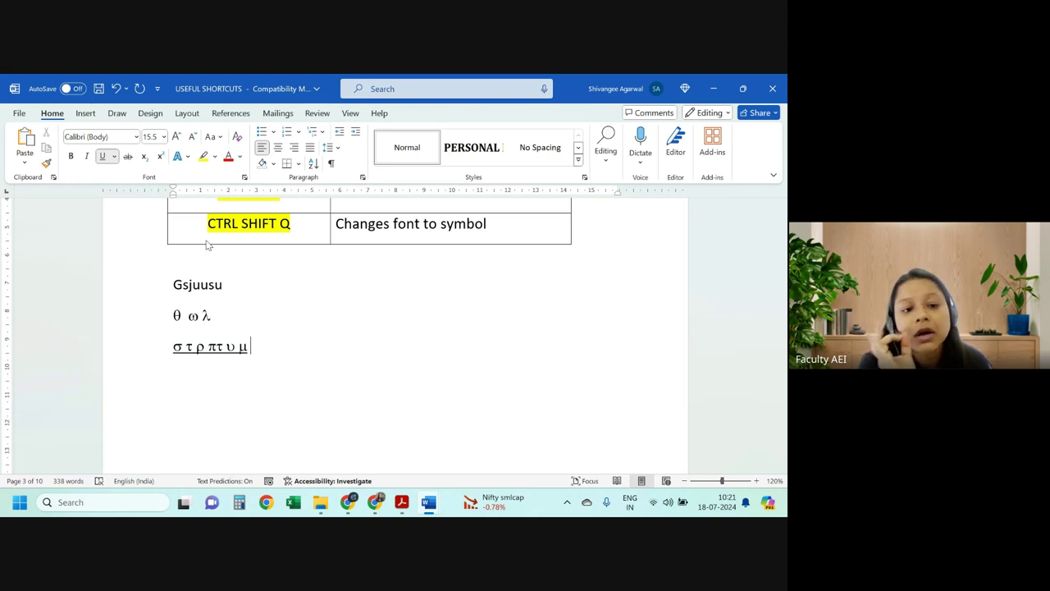
Add a non-underlined line reading σ^2 with σ in Symbol font
key(Return)
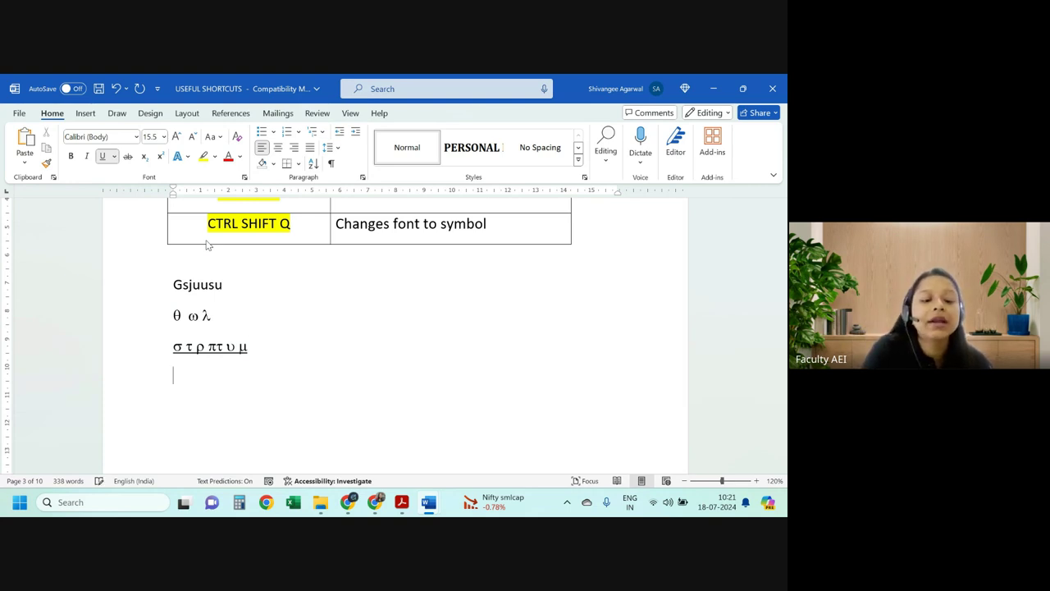
key(ctrl+u)
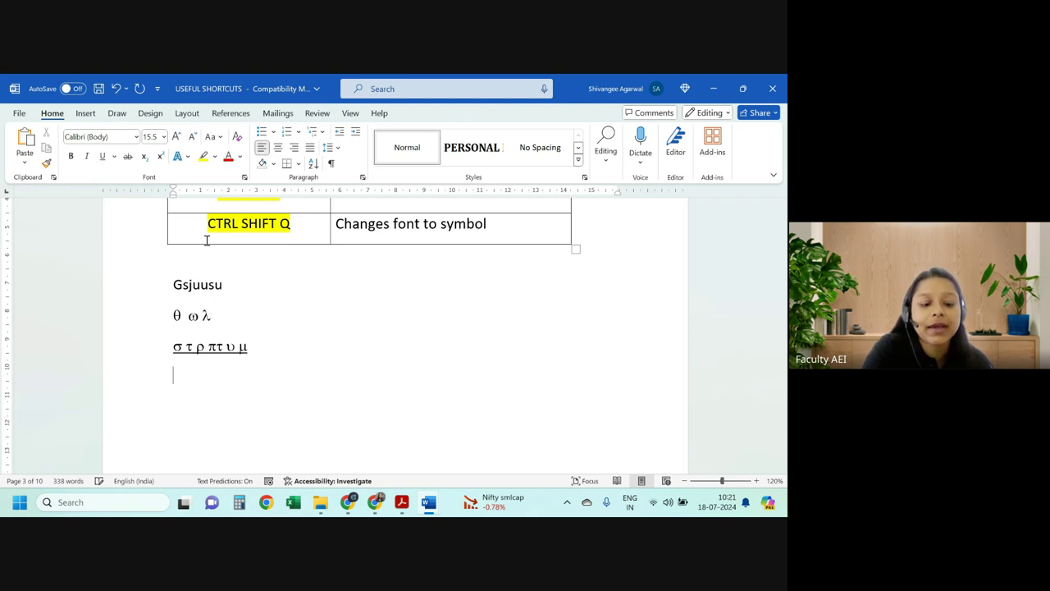
key(ctrl+shift+q)
text(s)
key(ctrl+space)
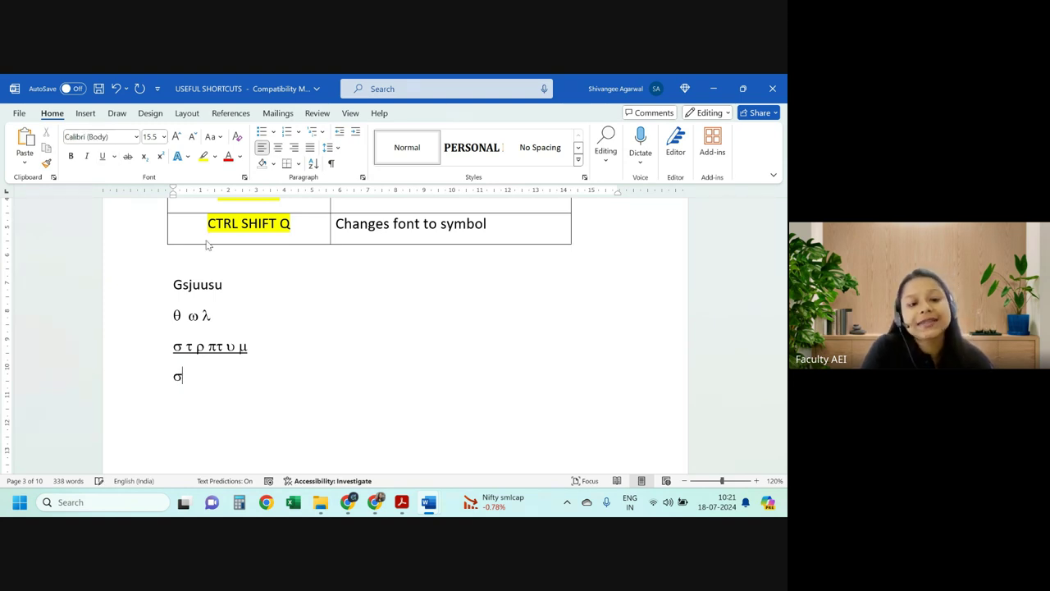
text(2)
key(BackSpace)
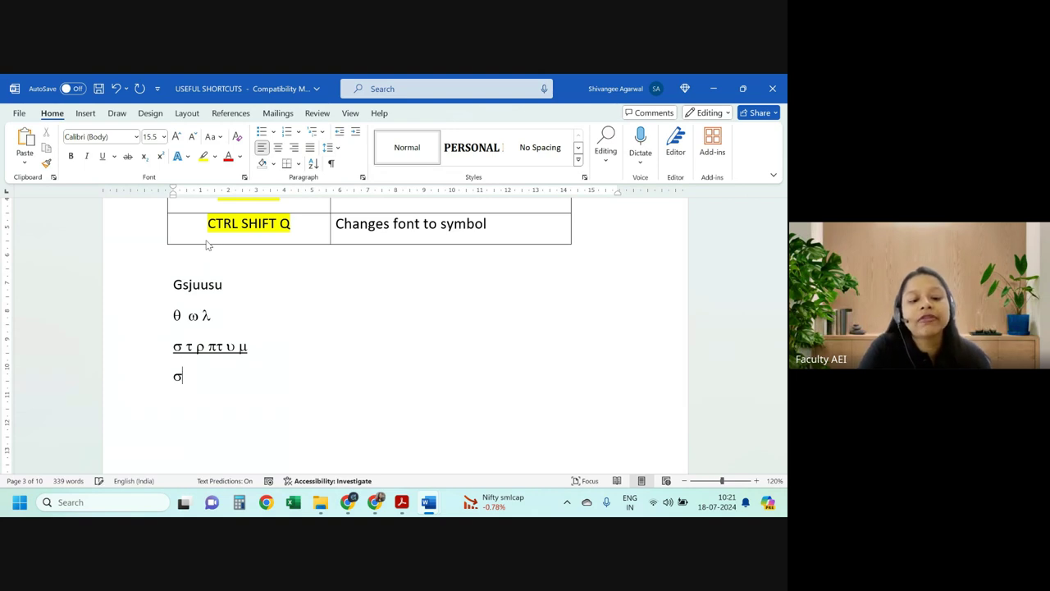
text(^2)
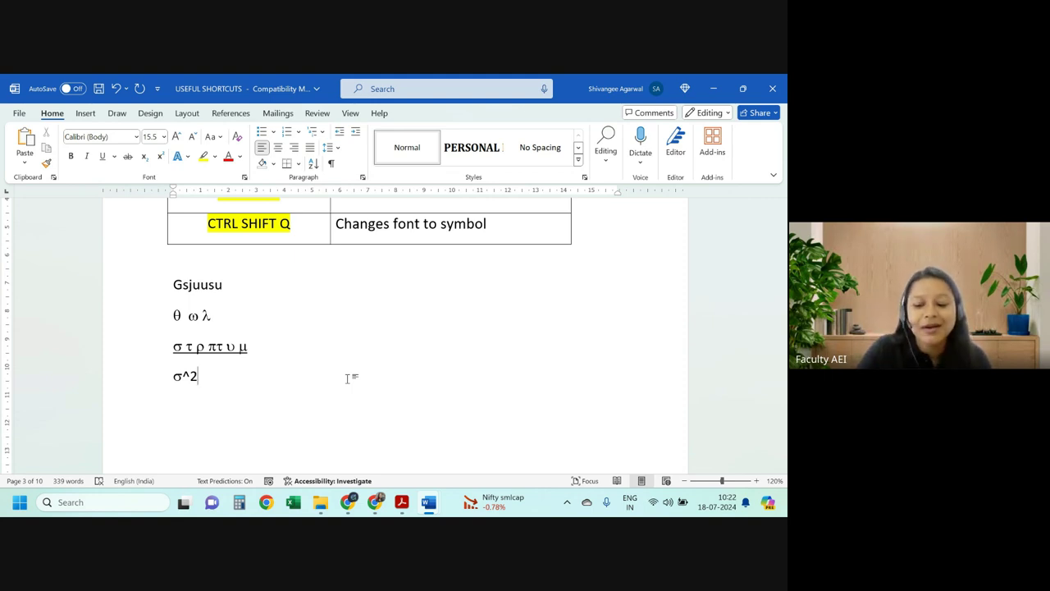
Add a line with ψ in Symbol font and start an empty line below
key(Return)
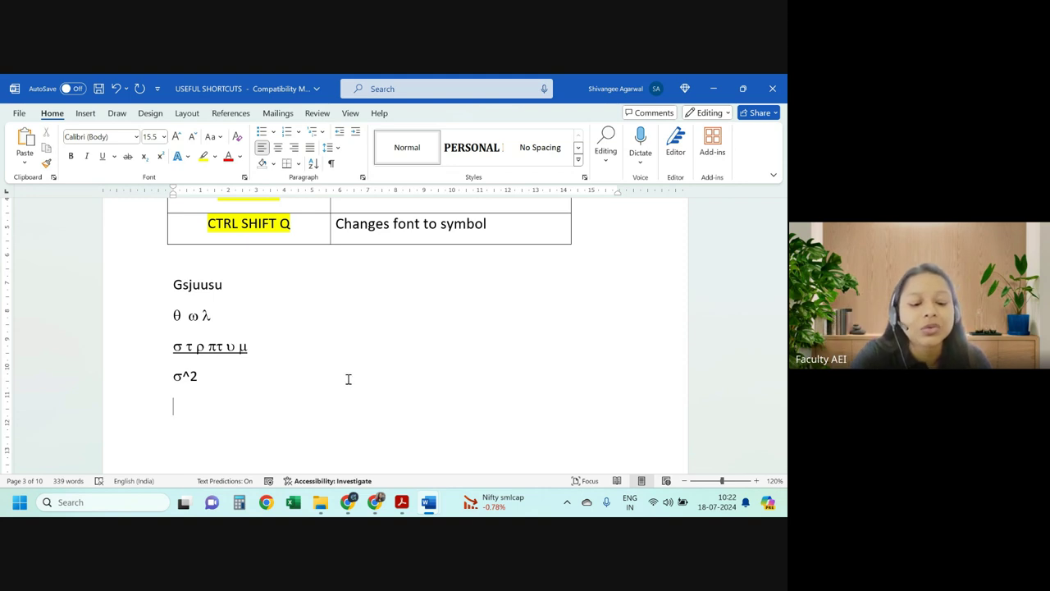
key(ctrl+shift+q)
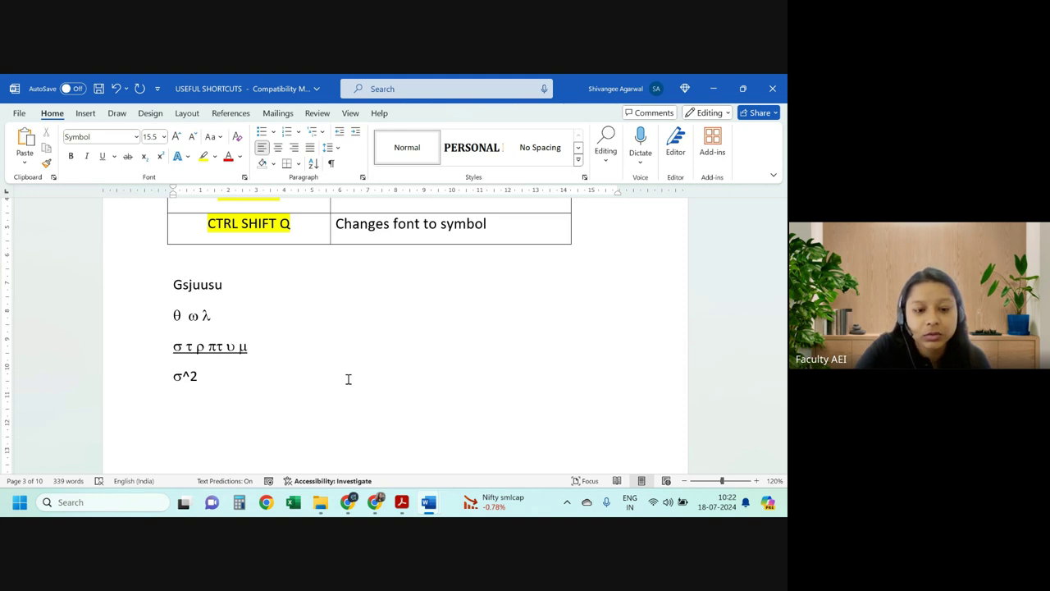
text(y)
key(ctrl+space)
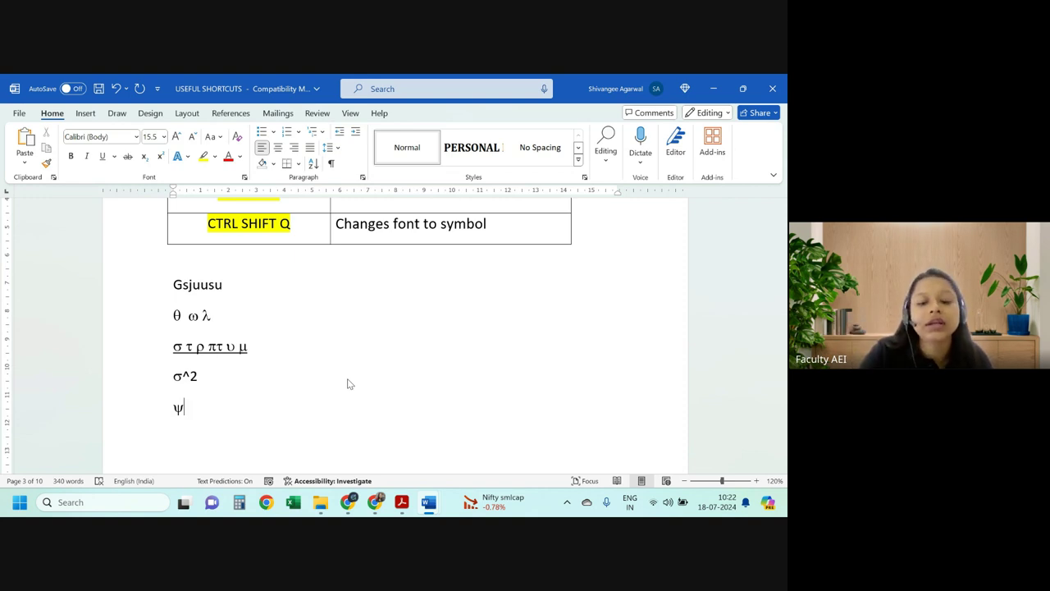
key(Return)
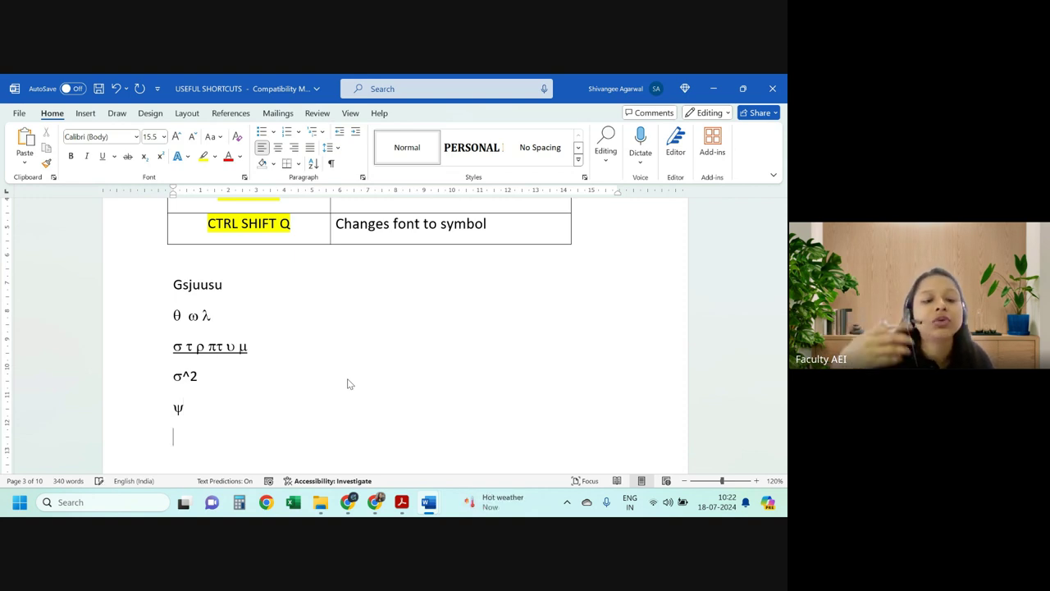
Open the full Symbol dialog and show the Greek and Coptic subset
click(85, 113)
click(644, 147)
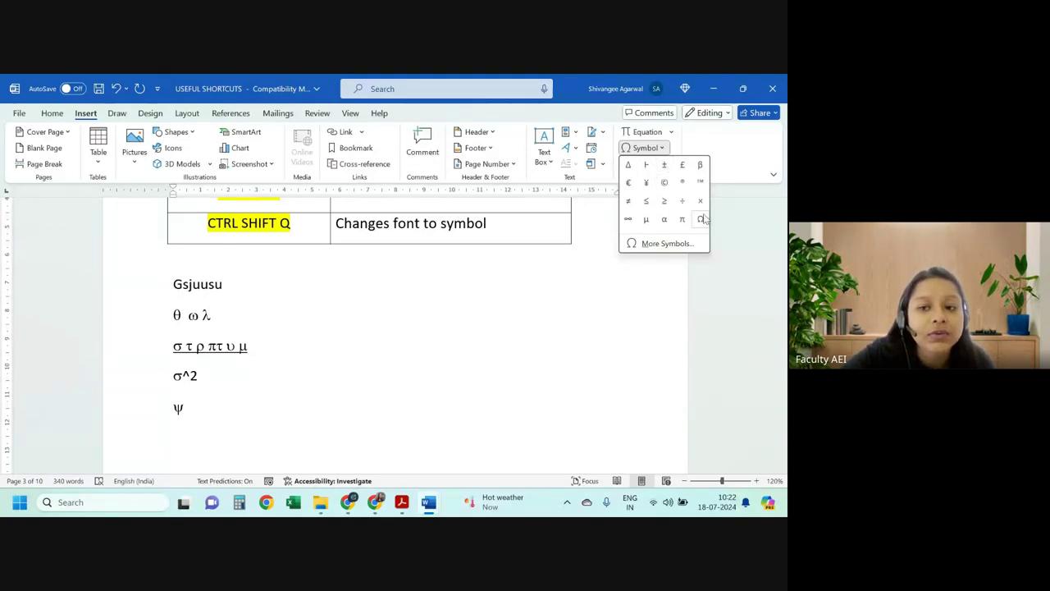
click(659, 242)
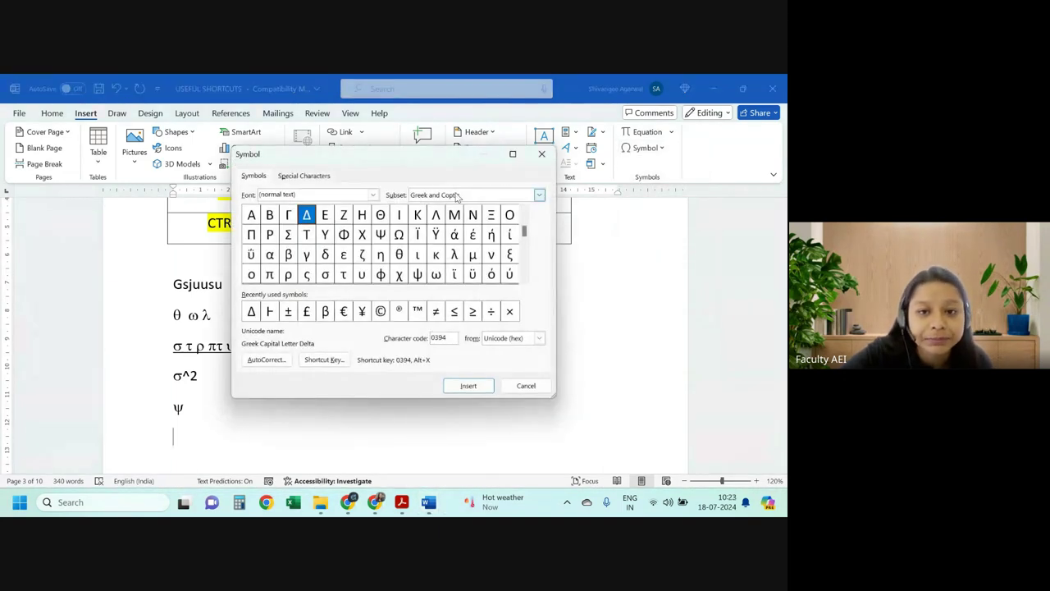
click(457, 197)
click(457, 252)
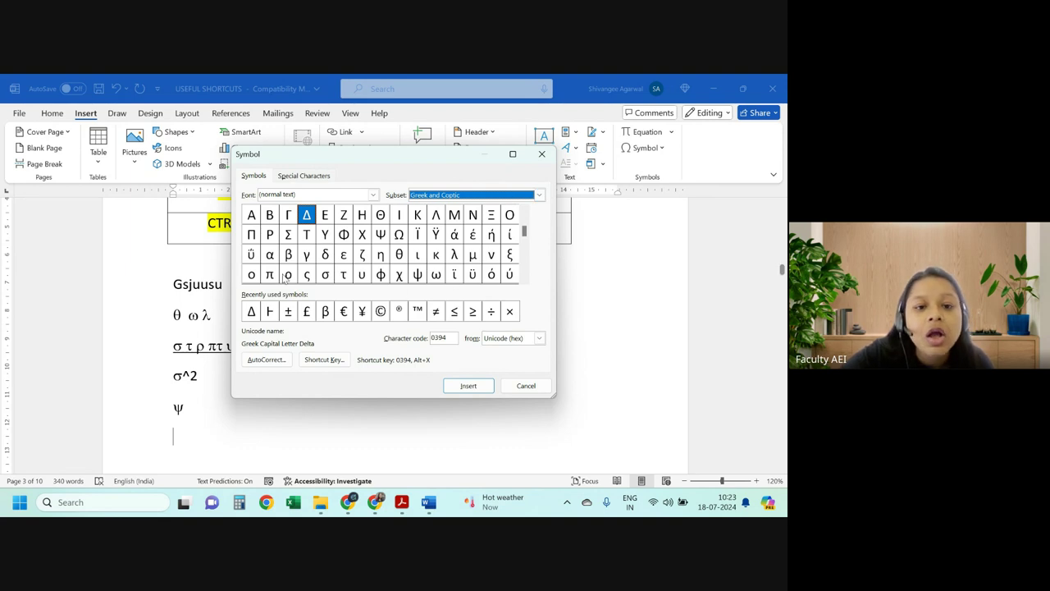
Insert capital Ω and Φ on the line below ψ
click(399, 236)
click(475, 387)
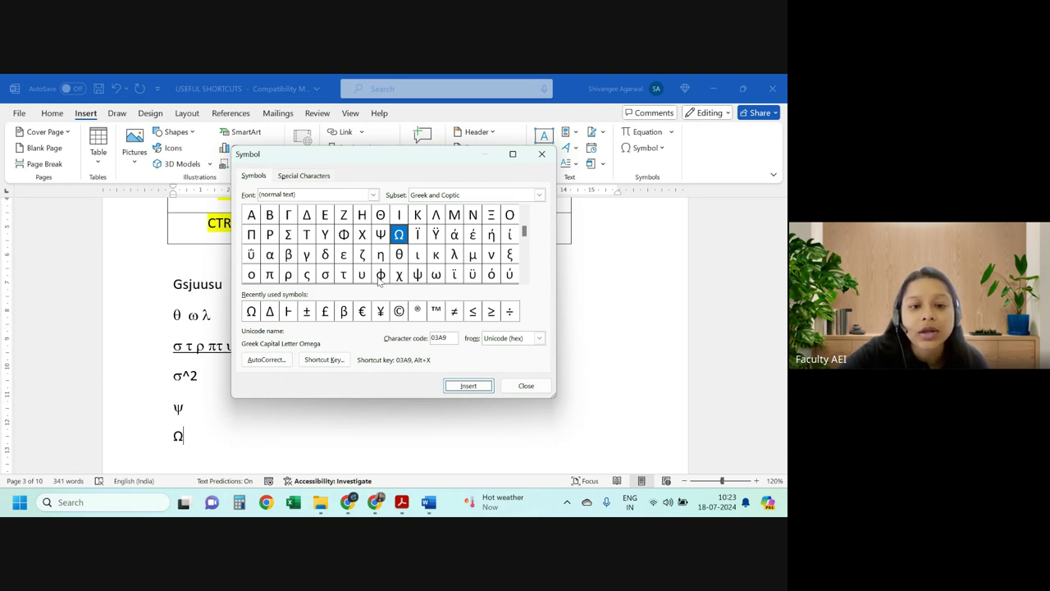
click(343, 236)
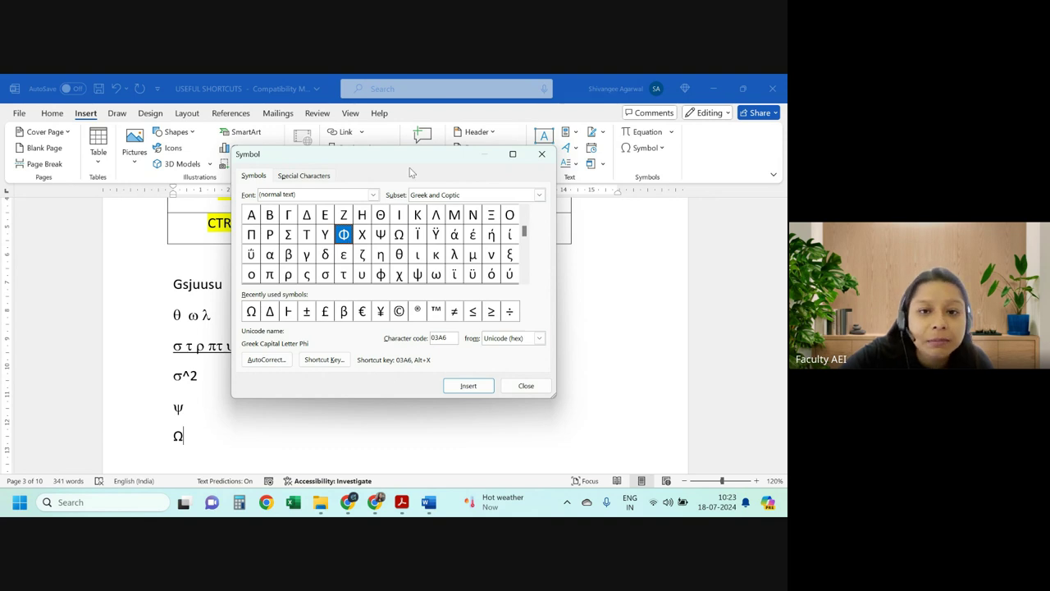
drag(413, 161, 445, 156)
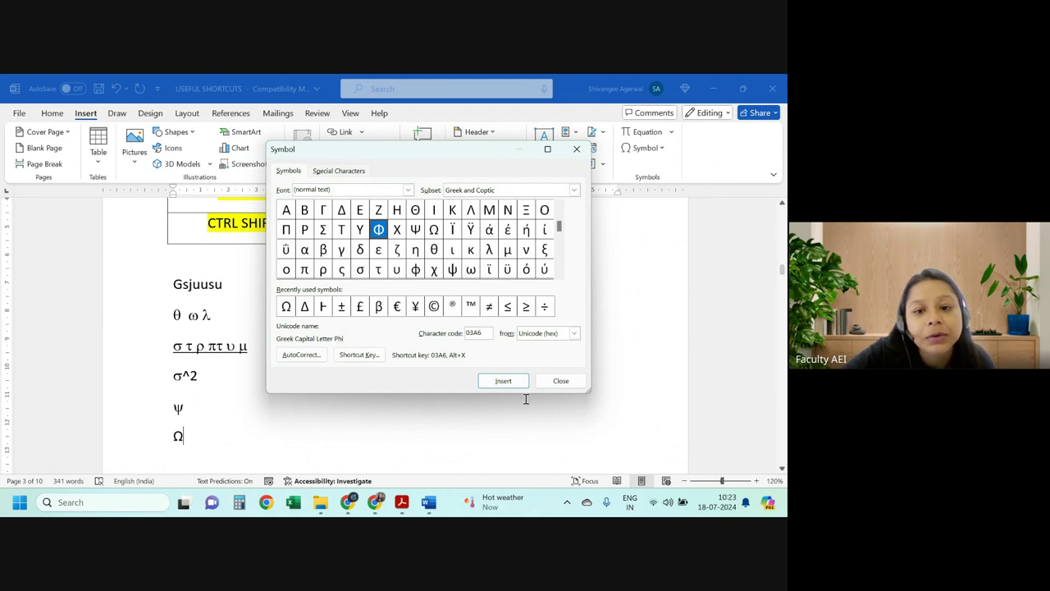
click(504, 381)
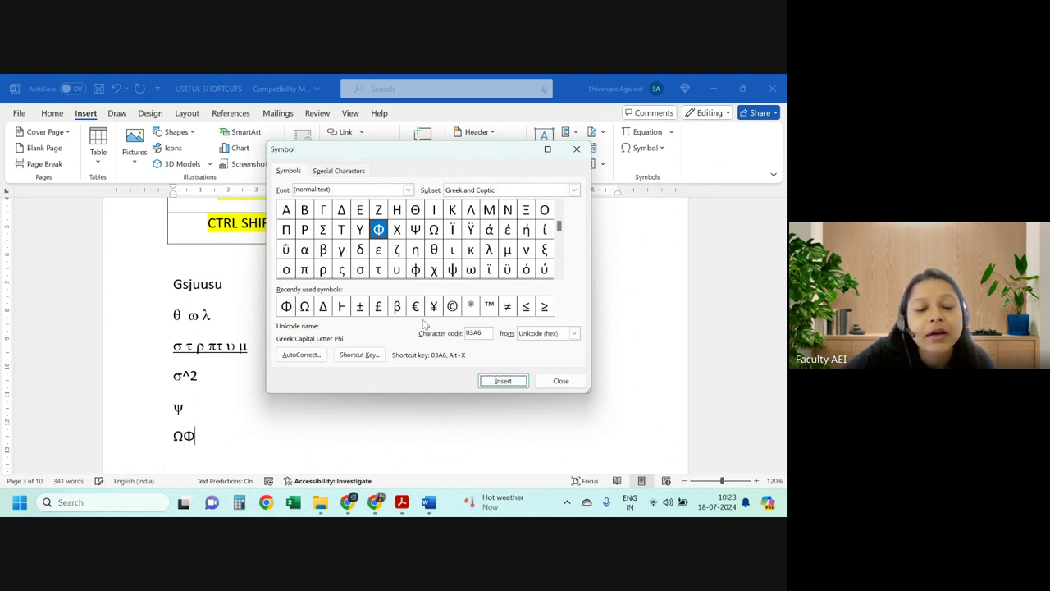
click(416, 231)
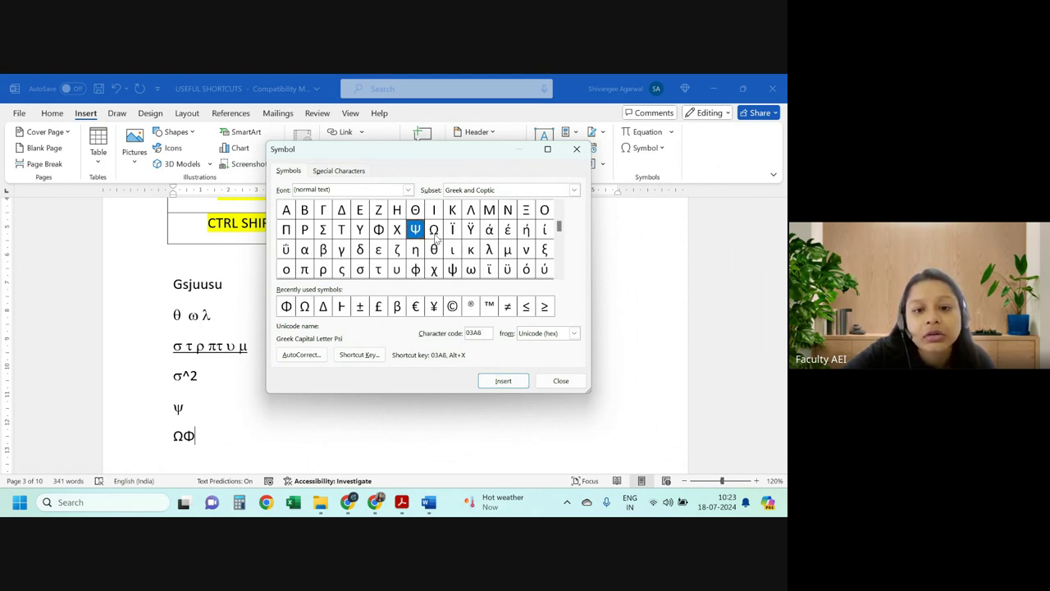
click(435, 233)
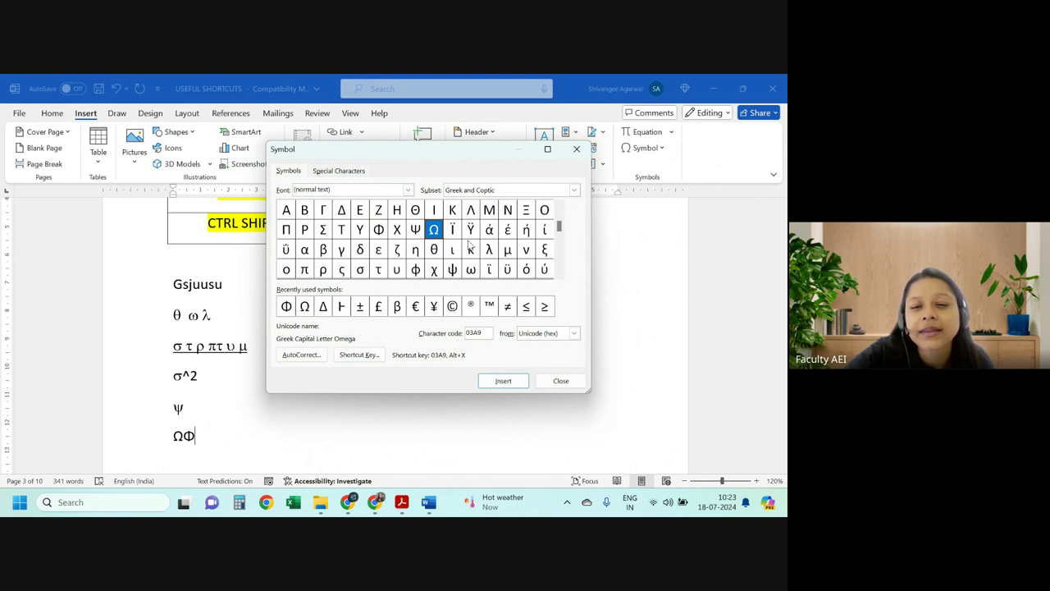
click(437, 255)
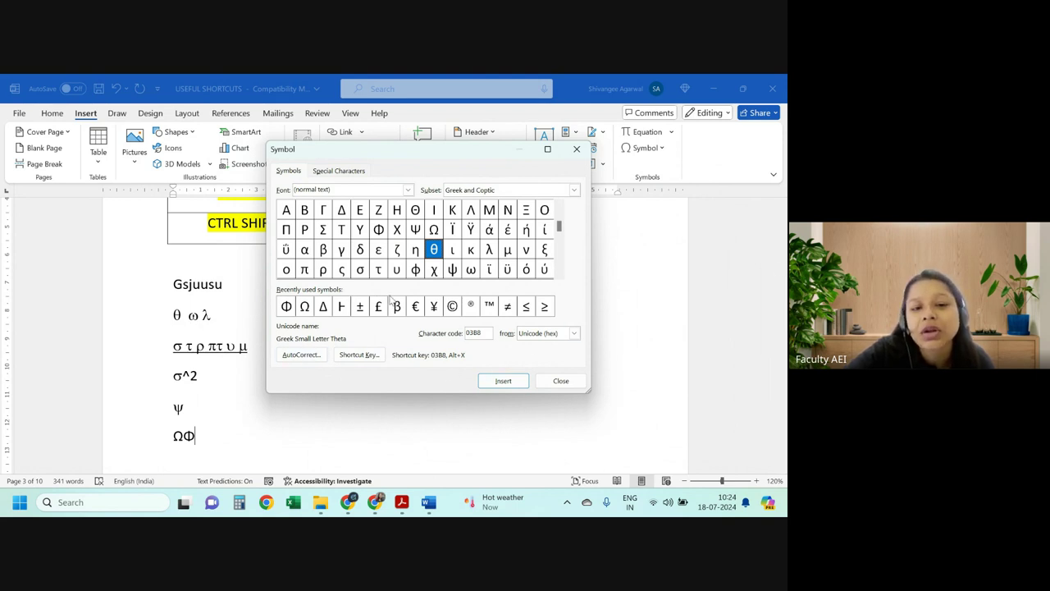
Close the Symbol dialog and the symbol gallery without inserting anything
click(560, 380)
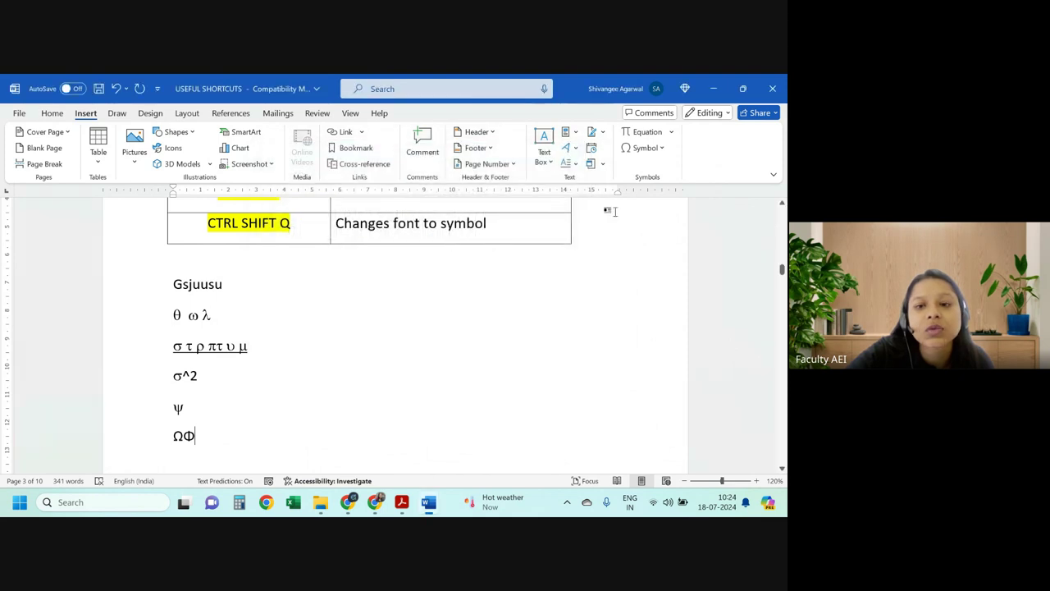
click(645, 148)
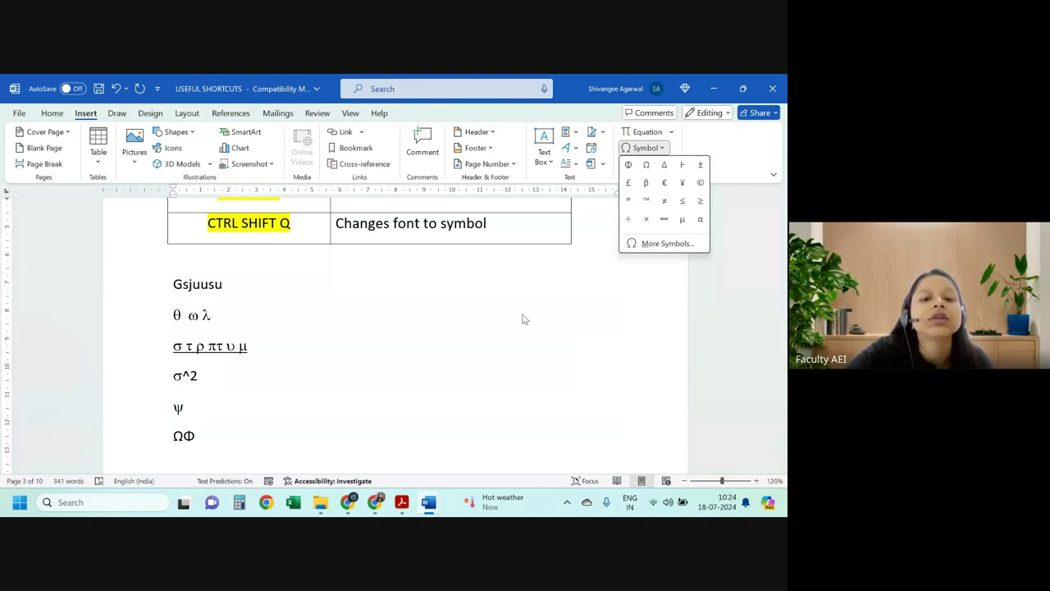
click(502, 336)
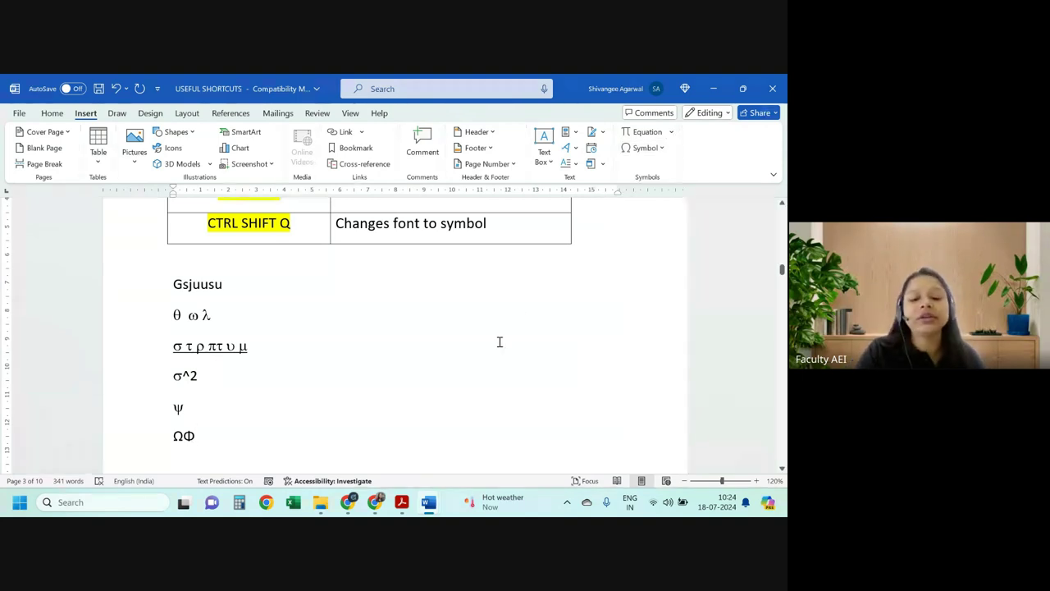
Type 'mu sigma lambda' in lowercase and start a new line below
text(u)
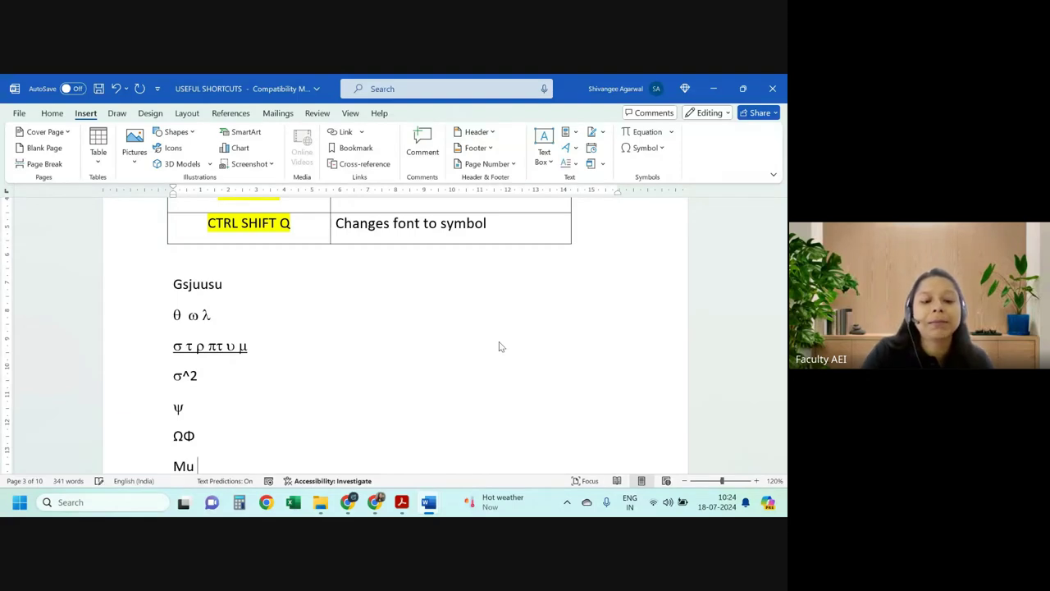
key(ctrl+z)
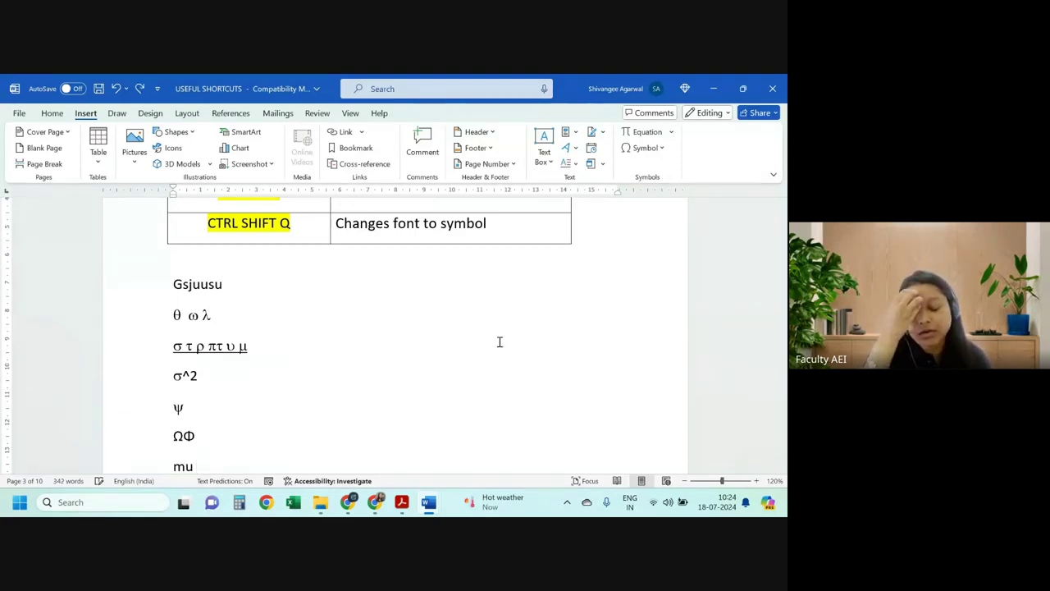
text(sigma)
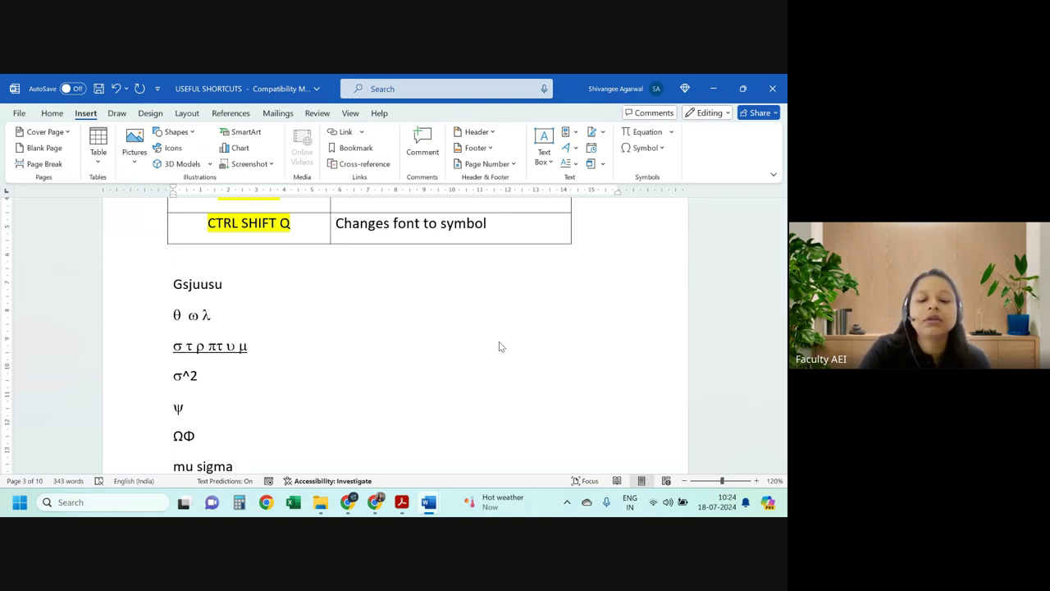
text(lambda)
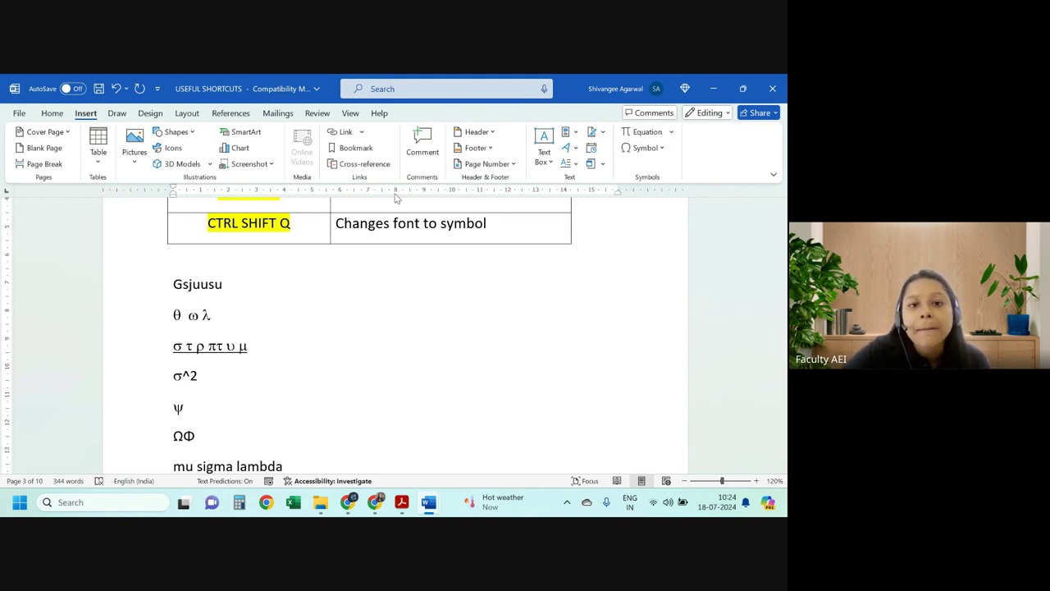
click(657, 148)
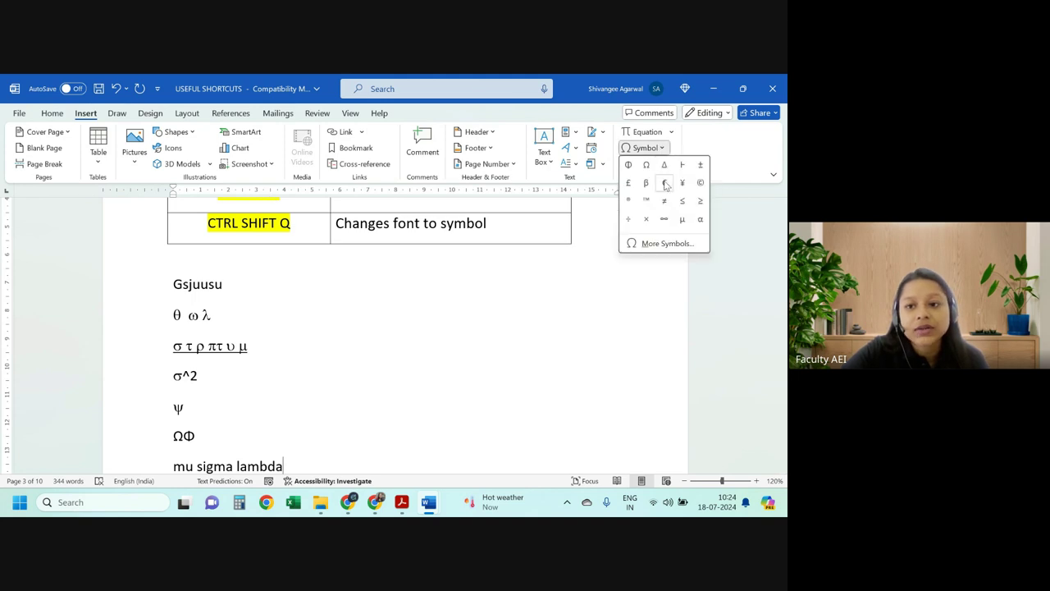
click(581, 279)
key(Return)
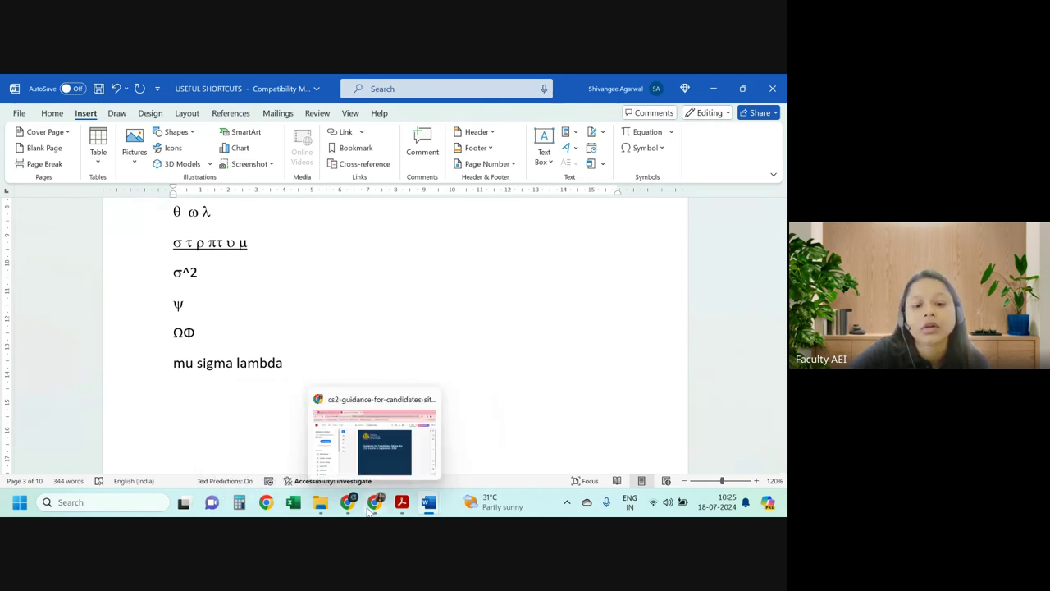
mouse_move(348, 502)
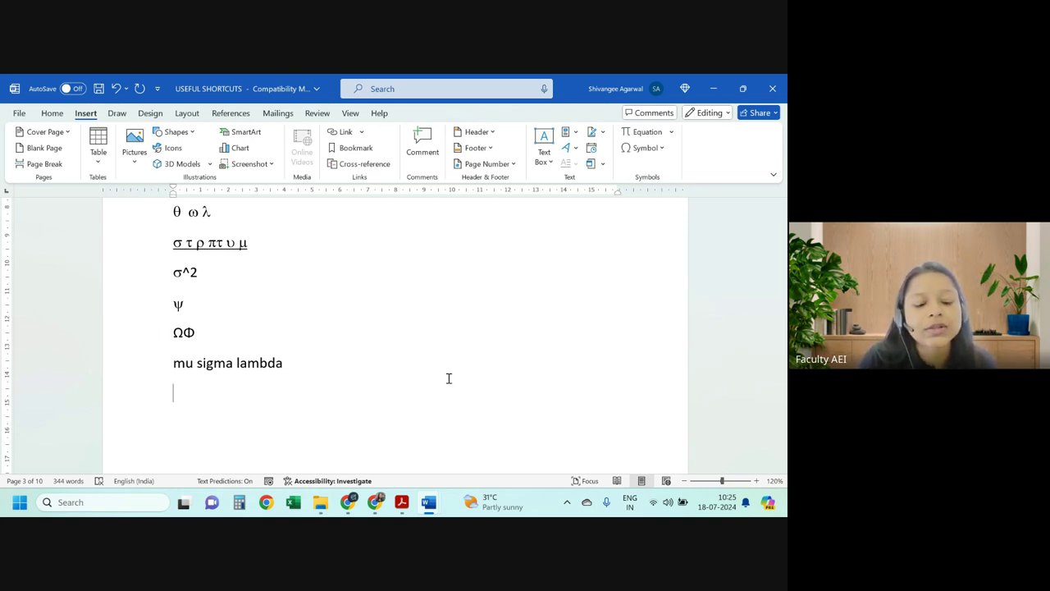
Insert an equation below 'mu sigma lambda' and type a backslash in it
key(alt+equal)
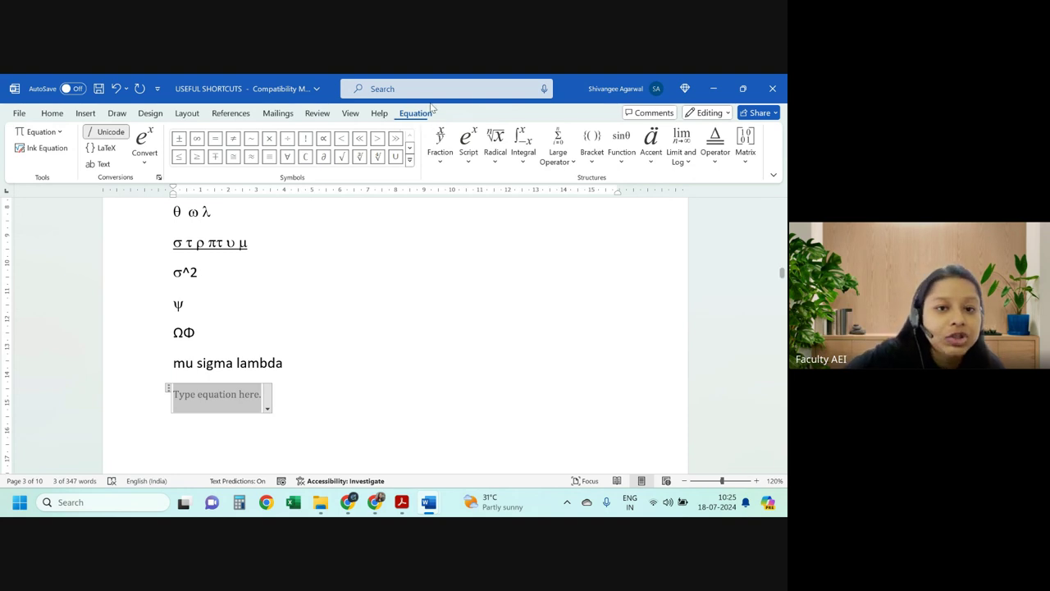
scroll(403, 299, down, 2)
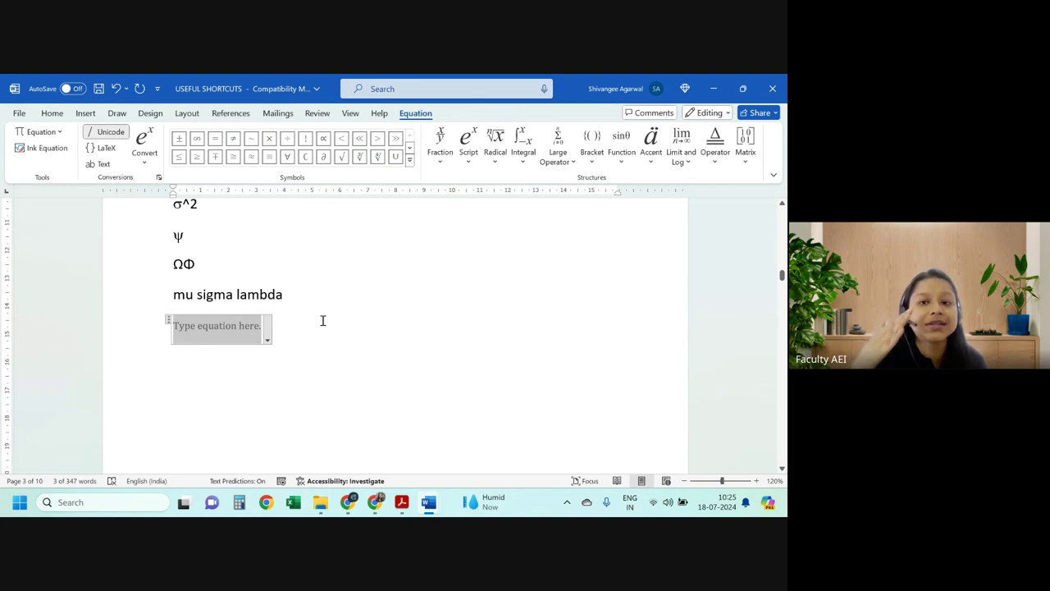
text(\)
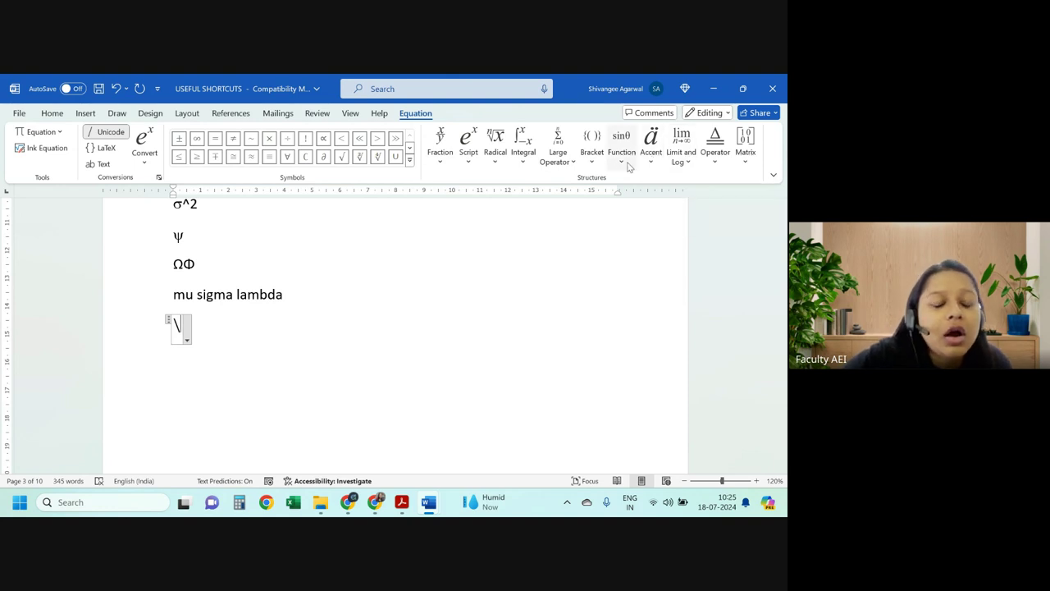
click(450, 160)
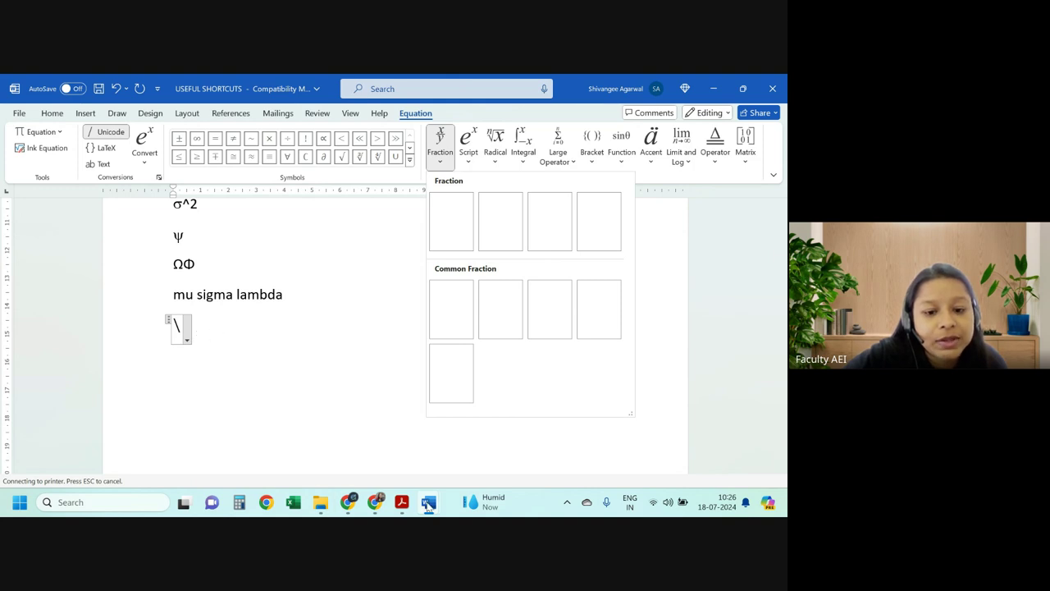
mouse_move(428, 504)
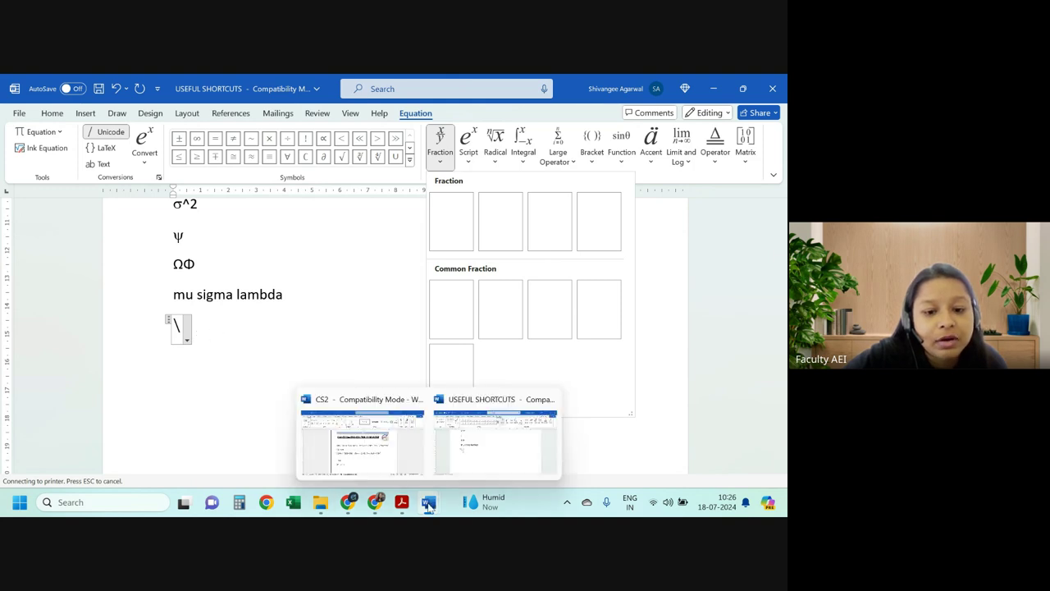
click(366, 436)
Switch to CS2 and back, then launch Word from Windows search
mouse_move(412, 495)
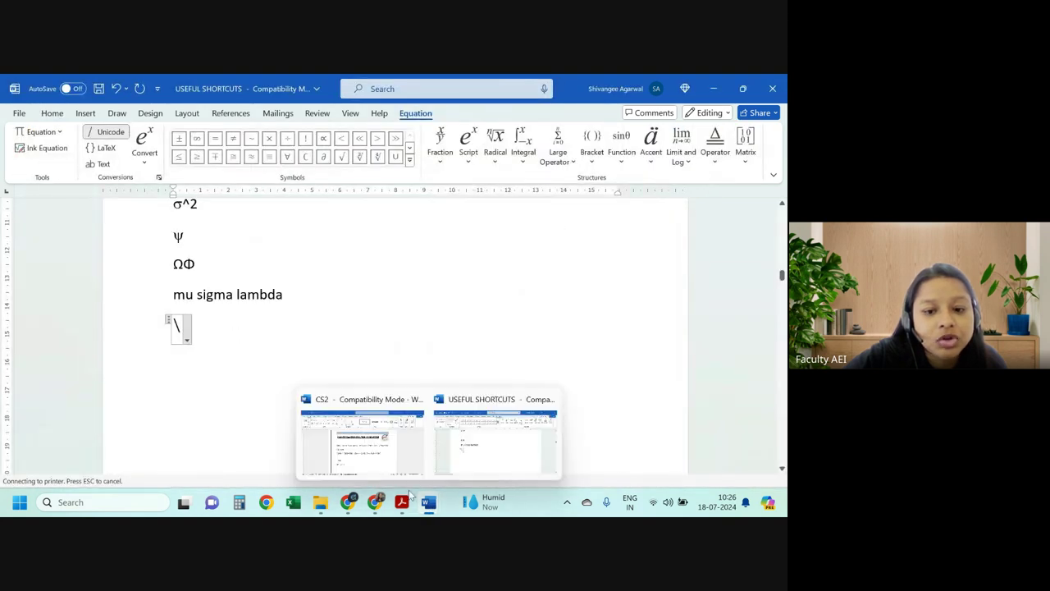
click(379, 426)
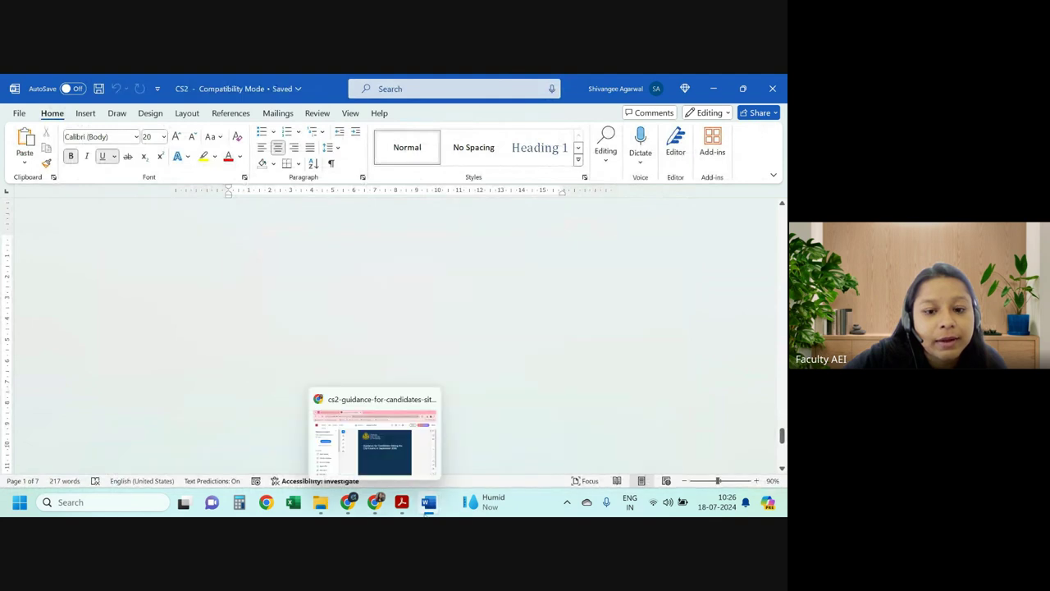
click(489, 454)
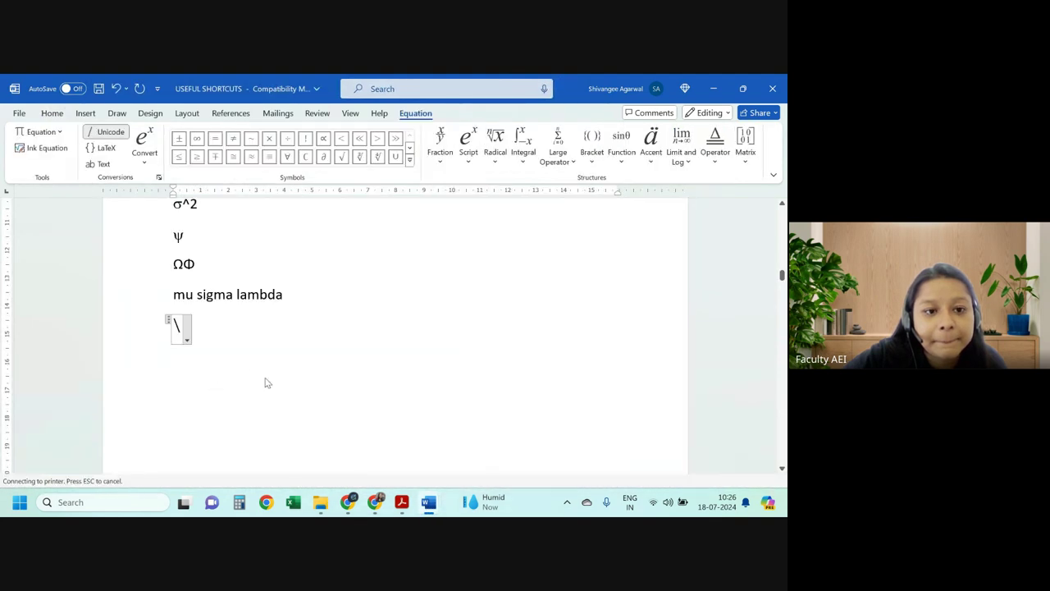
click(126, 500)
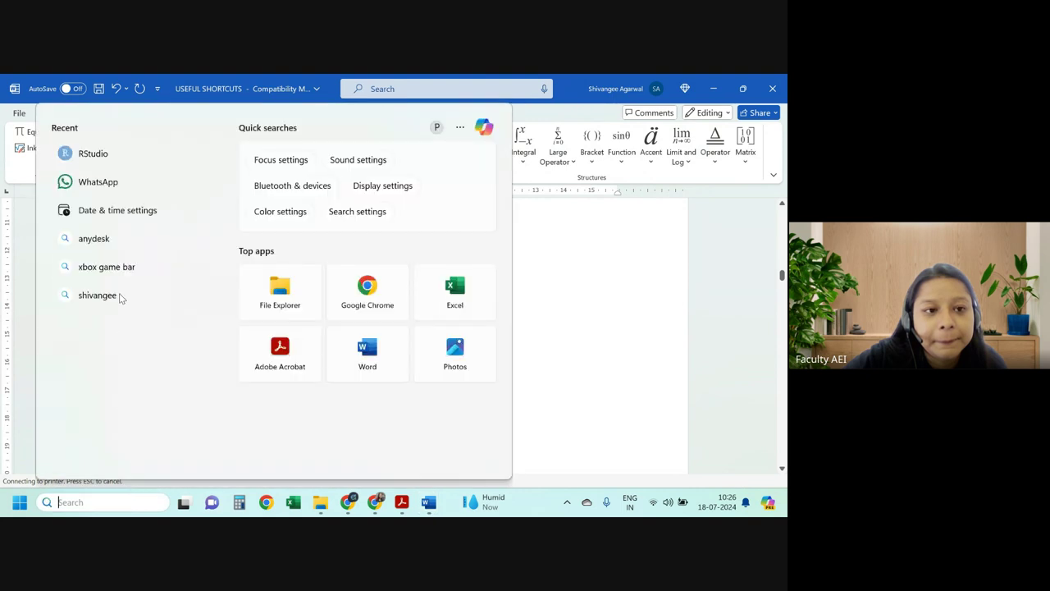
key(Escape)
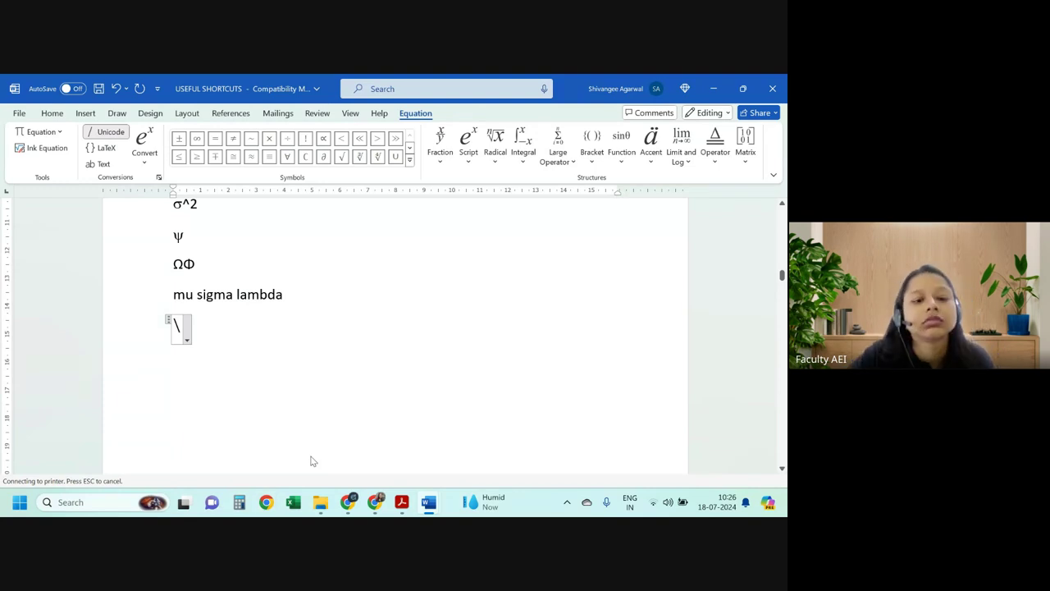
click(112, 498)
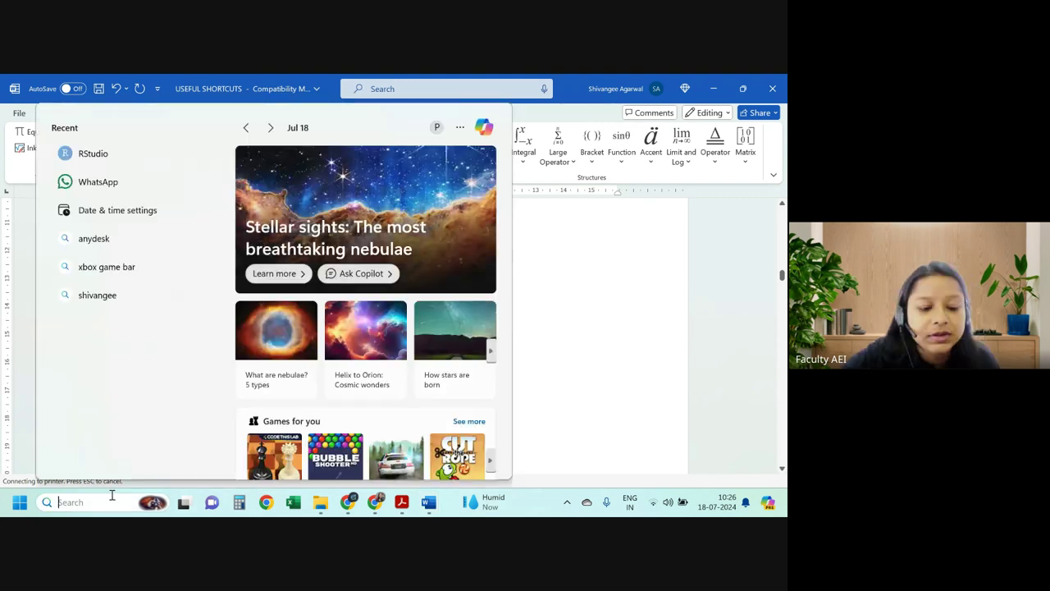
text(wo)
click(129, 190)
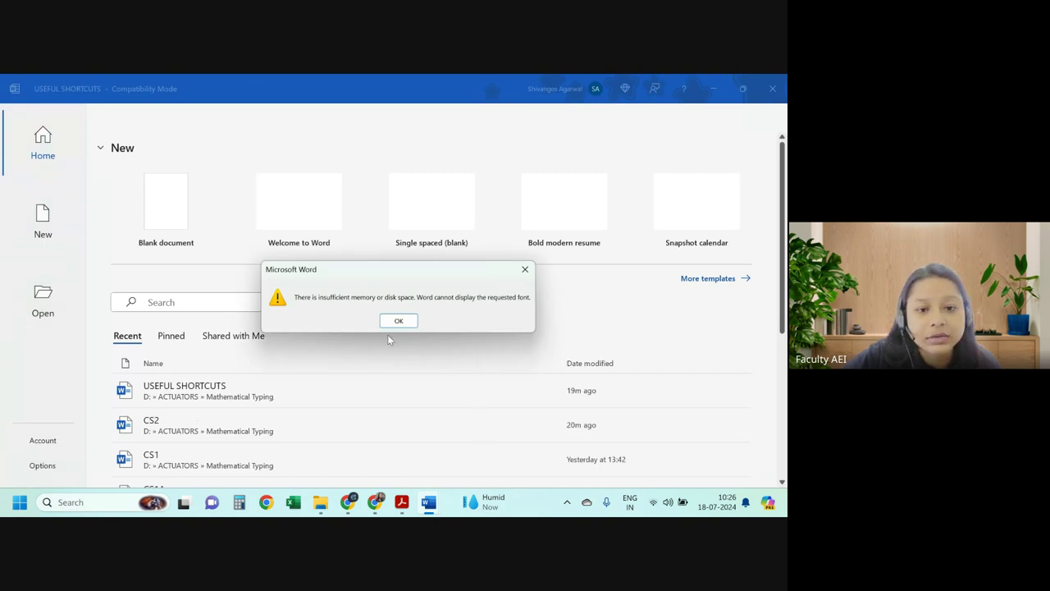
Dismiss the font error, save and close USEFUL SHORTCUTS, and relaunch Word
click(398, 321)
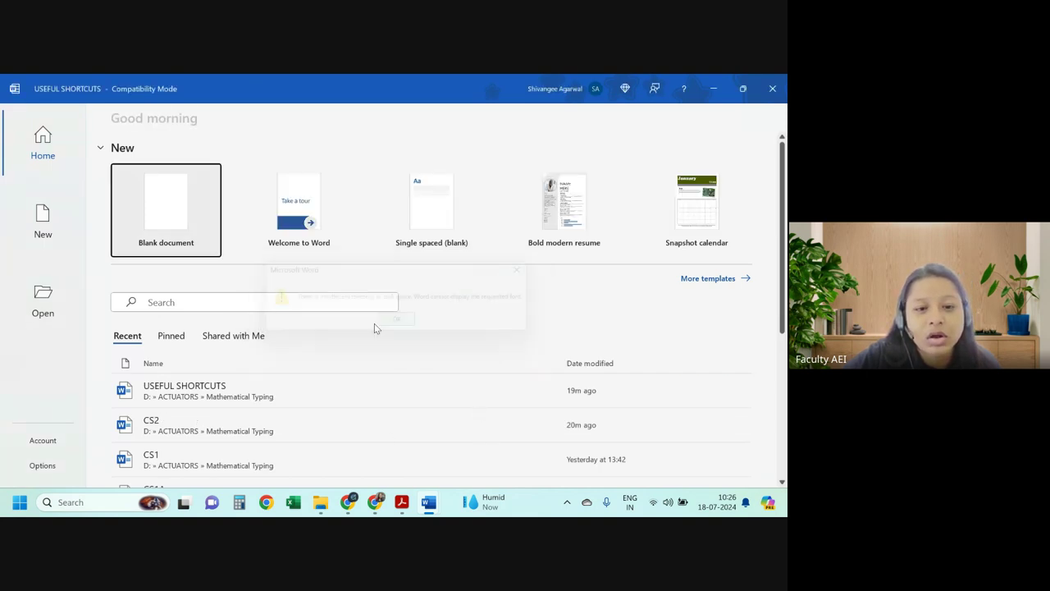
key(Escape)
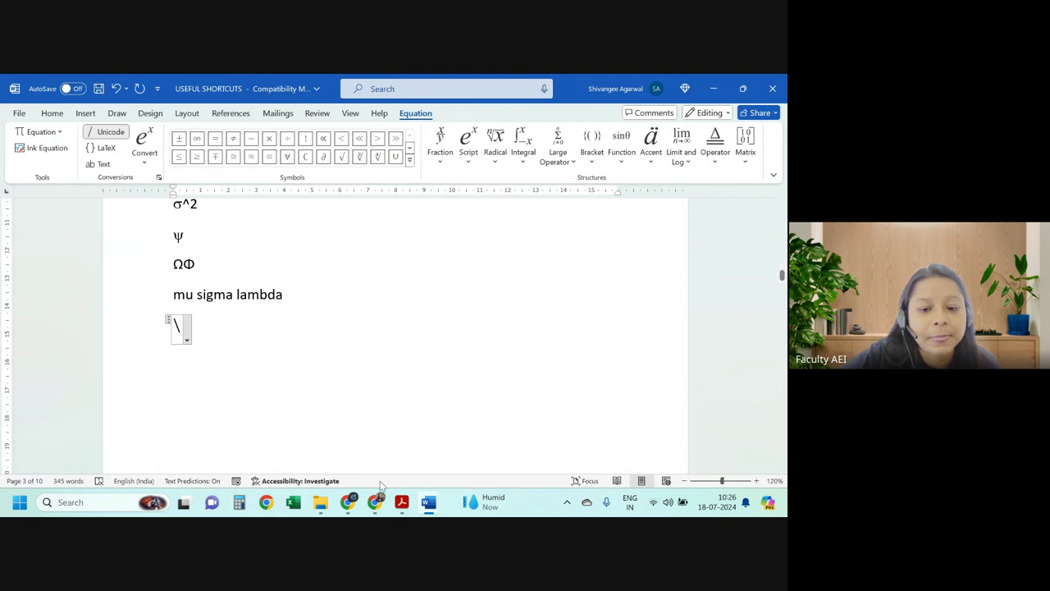
mouse_move(431, 506)
click(549, 400)
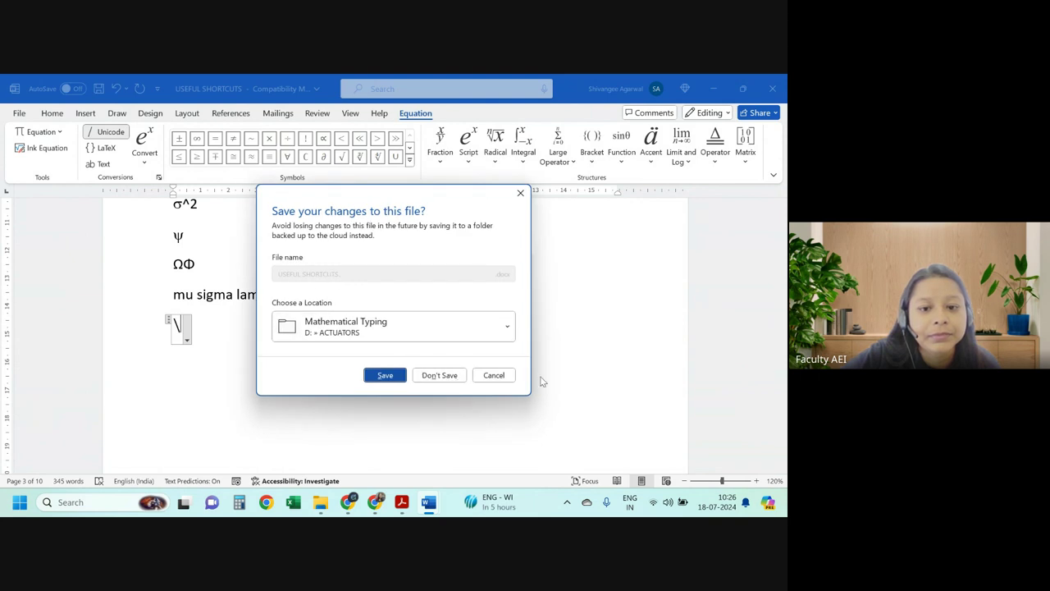
click(398, 375)
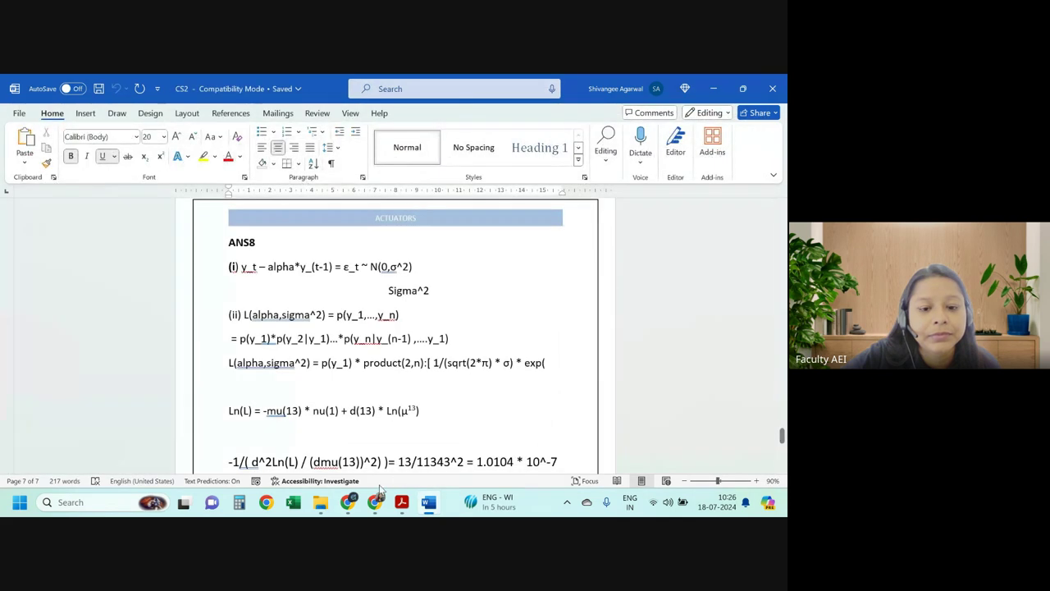
click(131, 501)
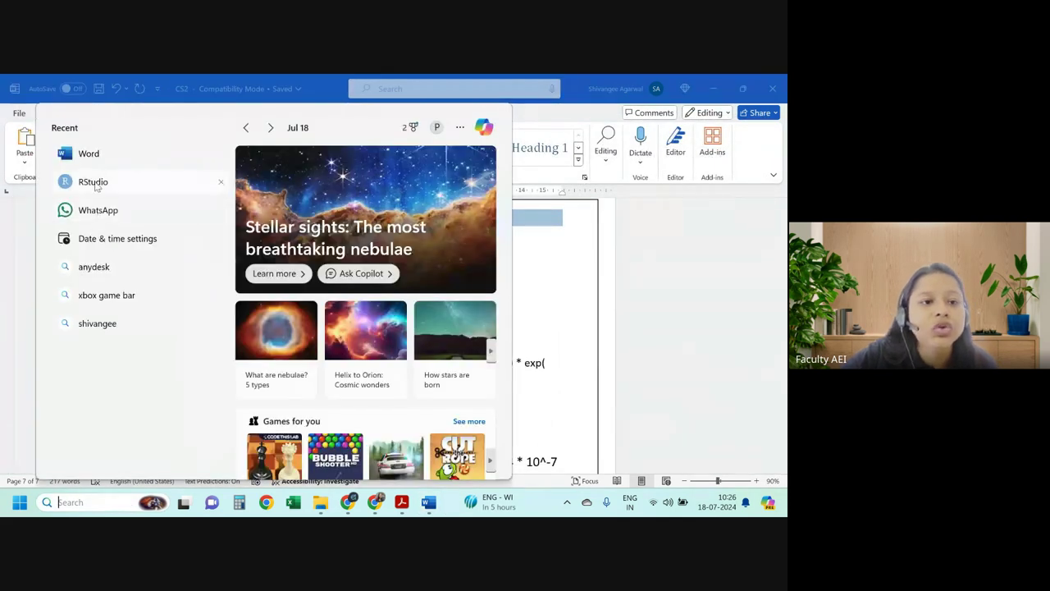
click(108, 158)
In a new blank document, insert an equation starting with λ via \lambda
click(177, 190)
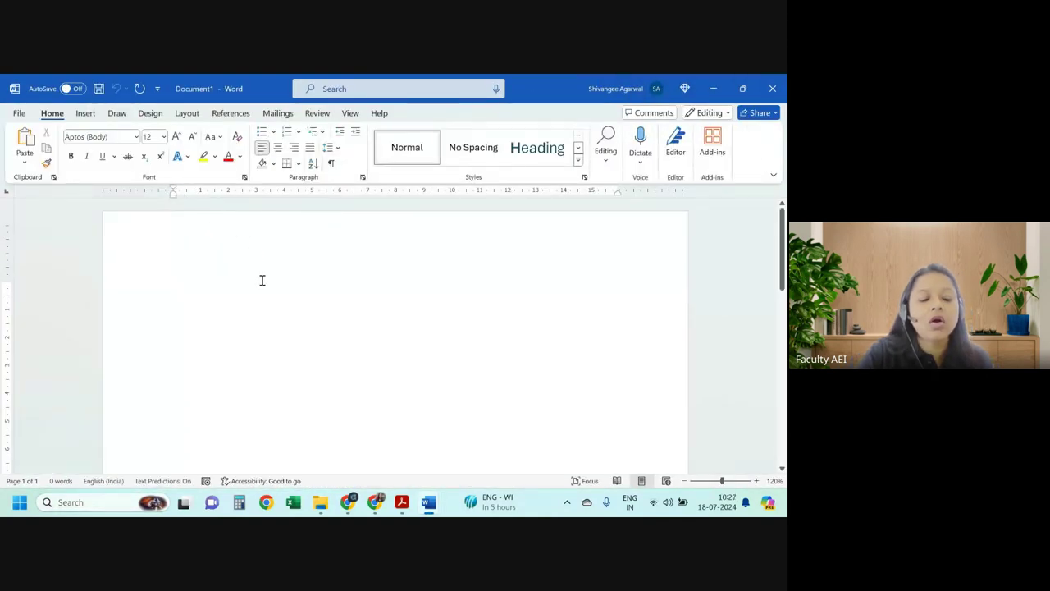
key(alt+equal)
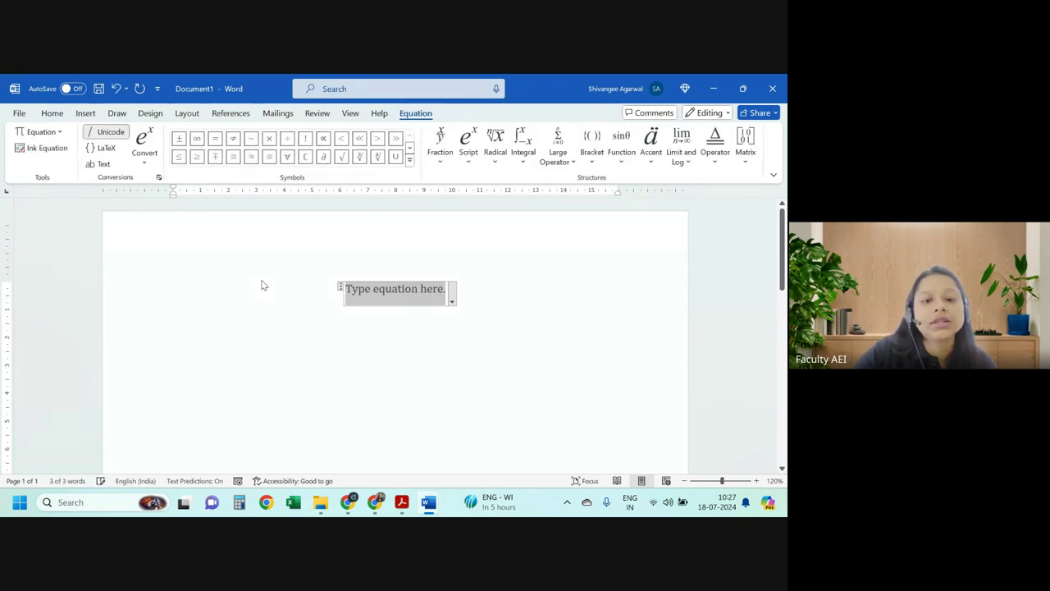
text(\)
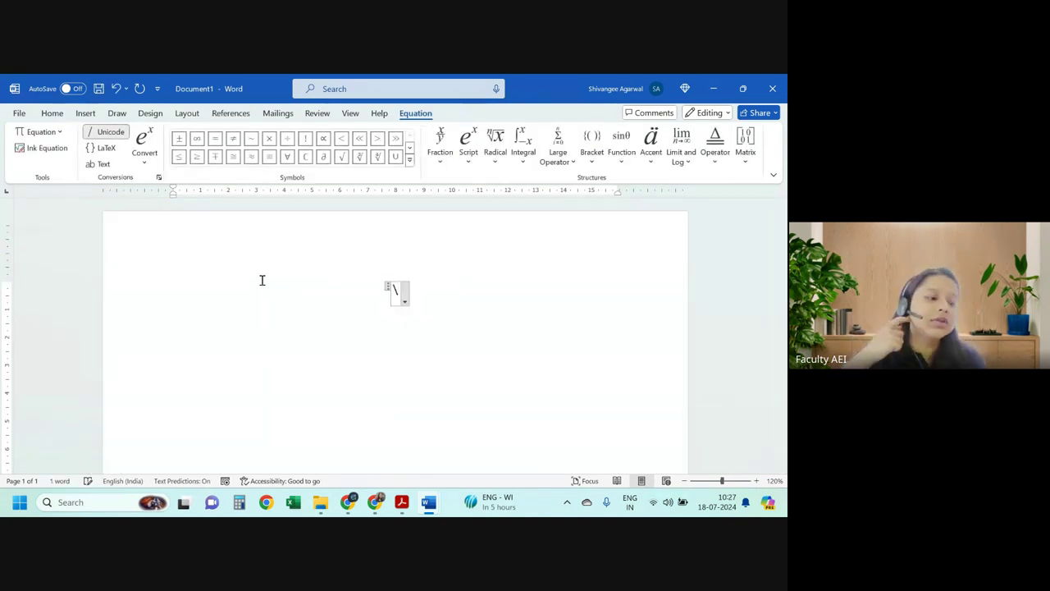
text(lambda)
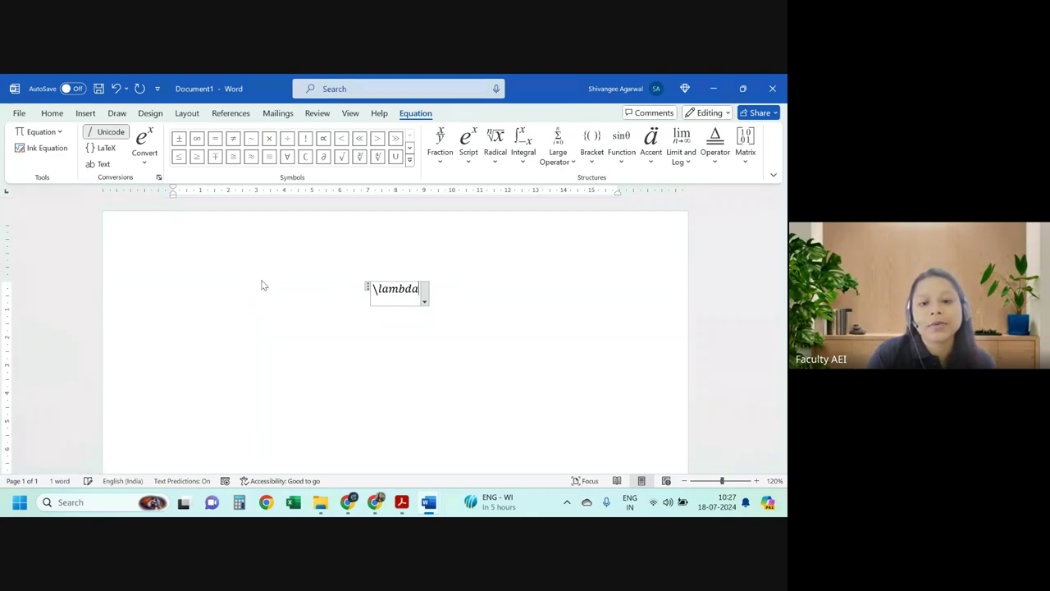
key(space)
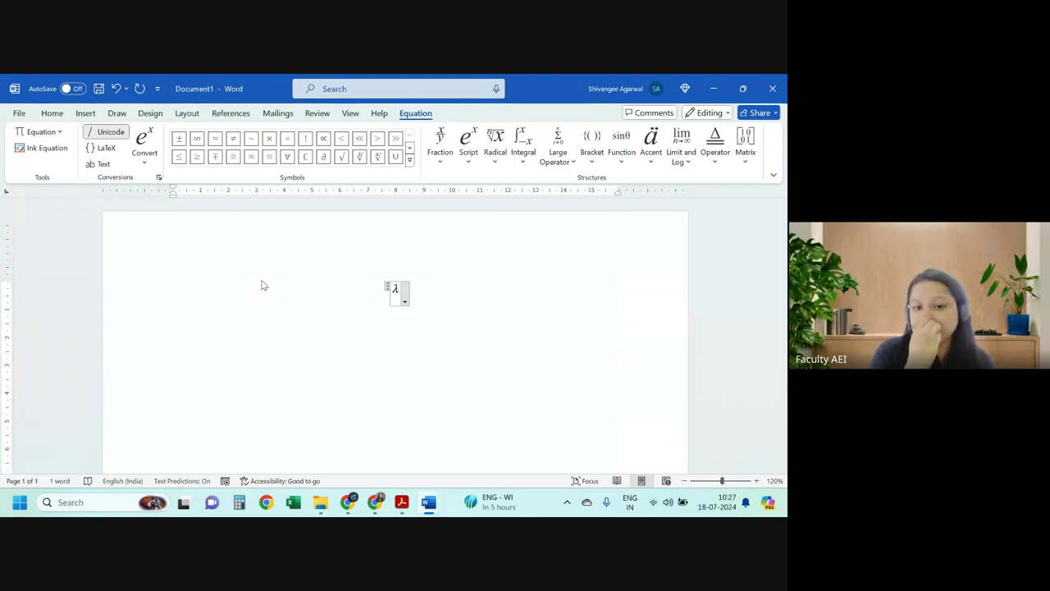
scroll(424, 321, up, 3)
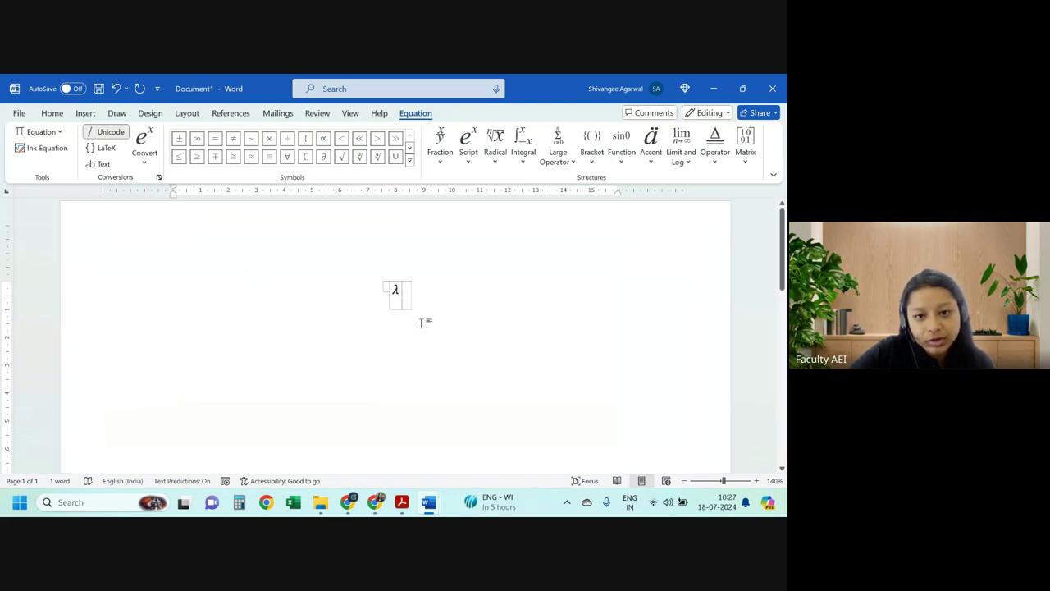
scroll(435, 314, down, 3)
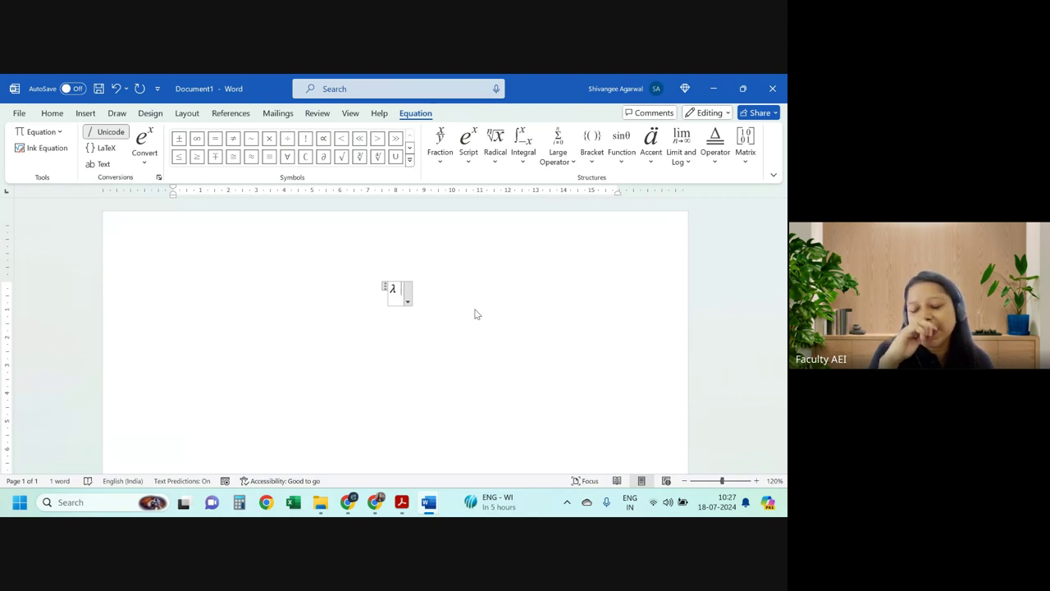
Complete the equation as λ∫∫ₐᵇ f(x)dx using \int and _a^b
text(\int)
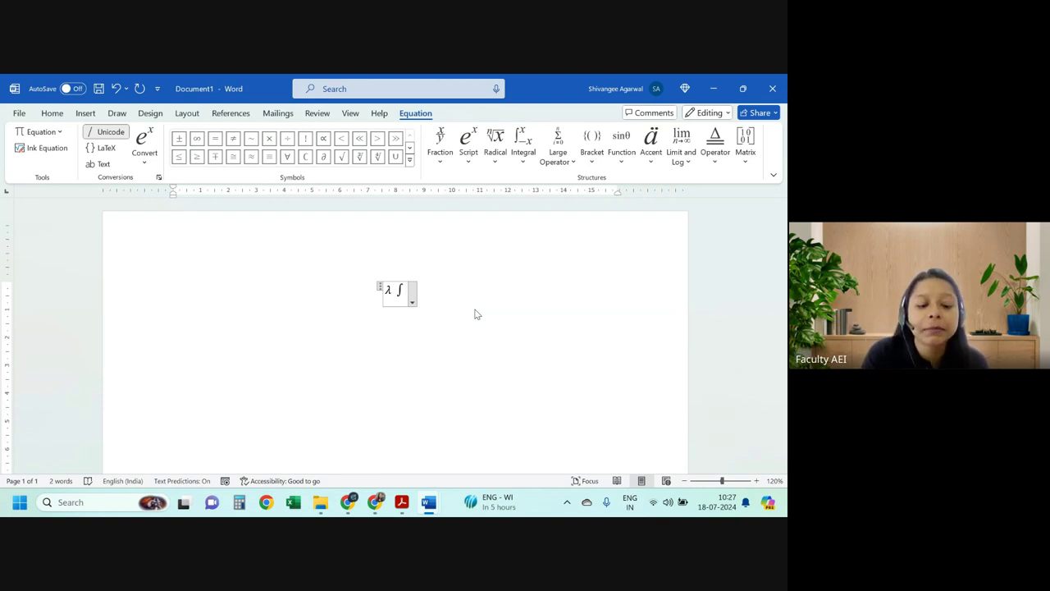
text(\int)
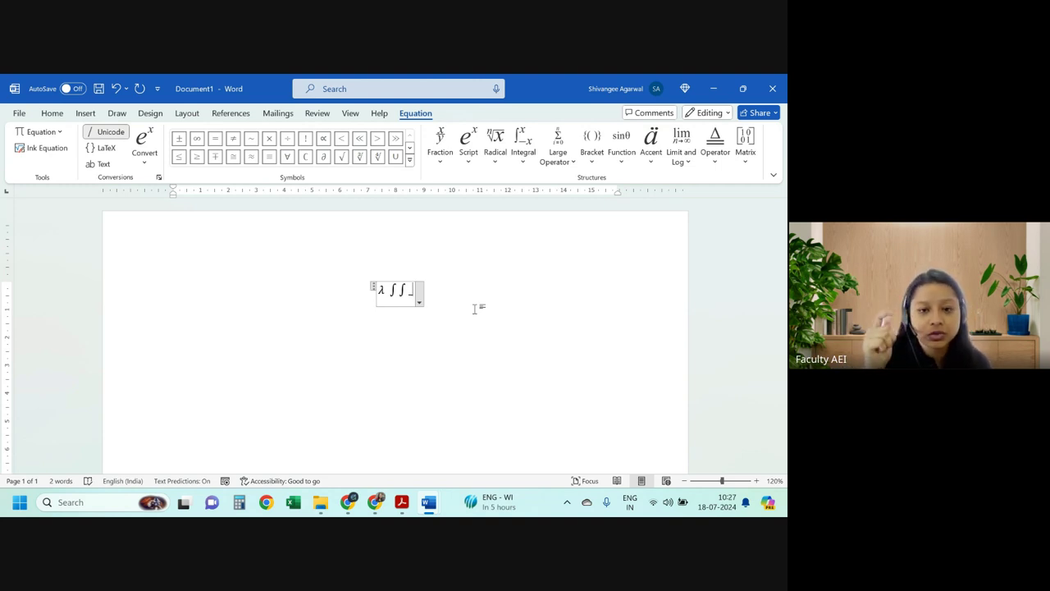
text( _a)
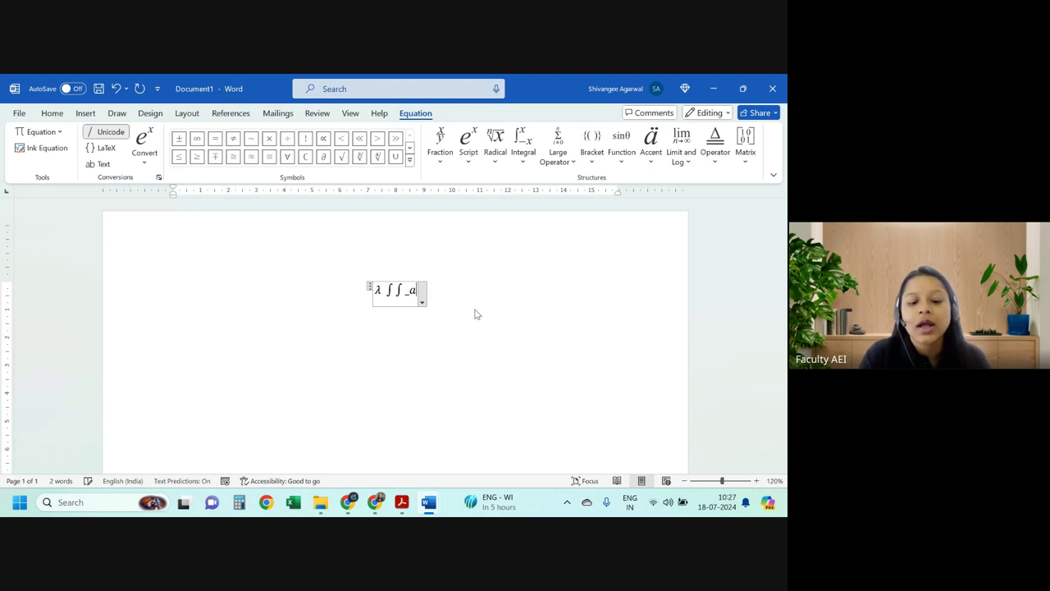
text(^)
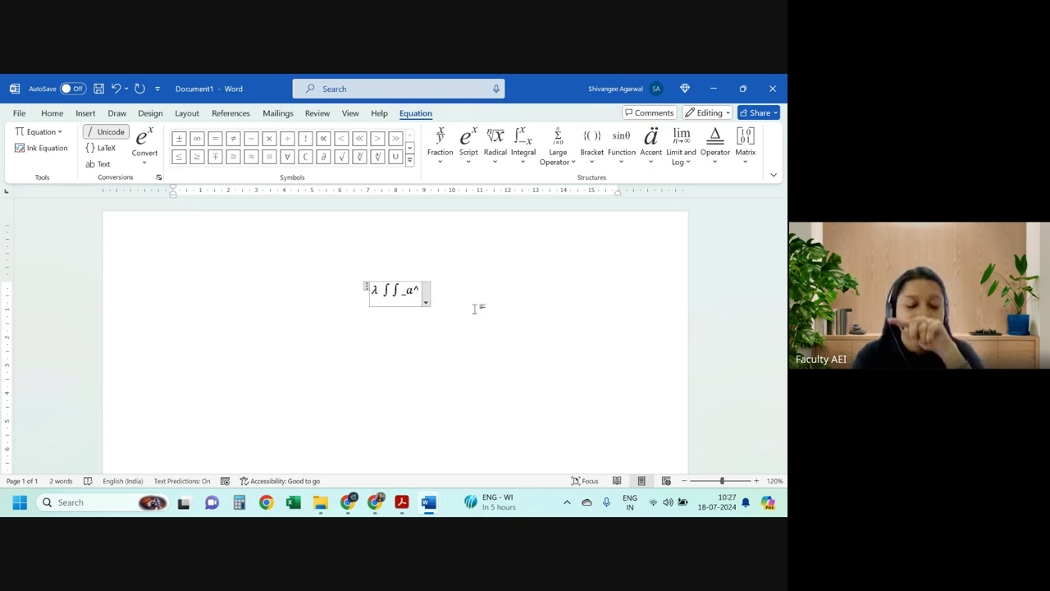
text(b)
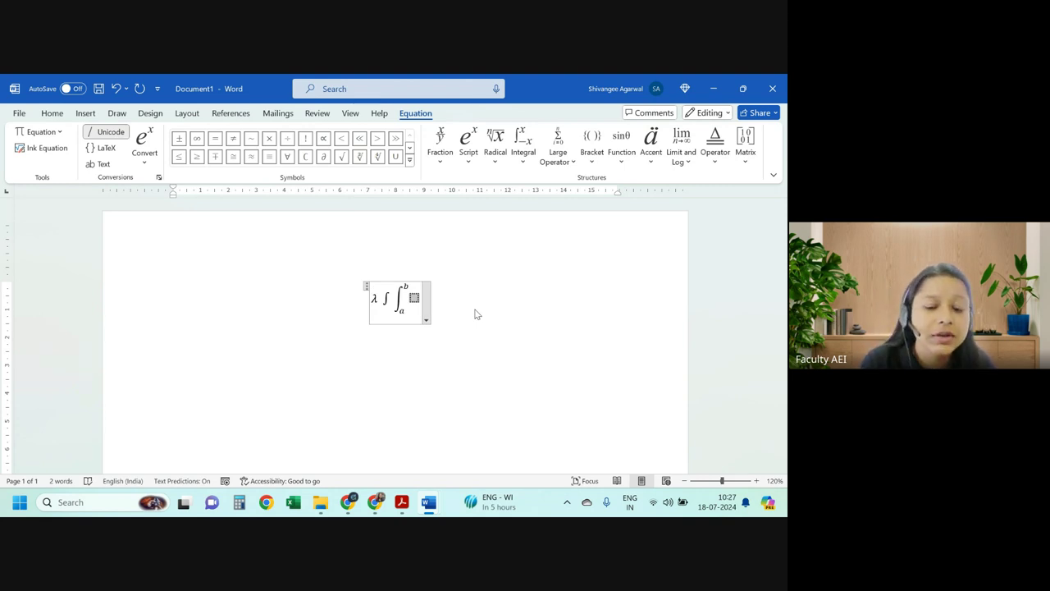
text(f)
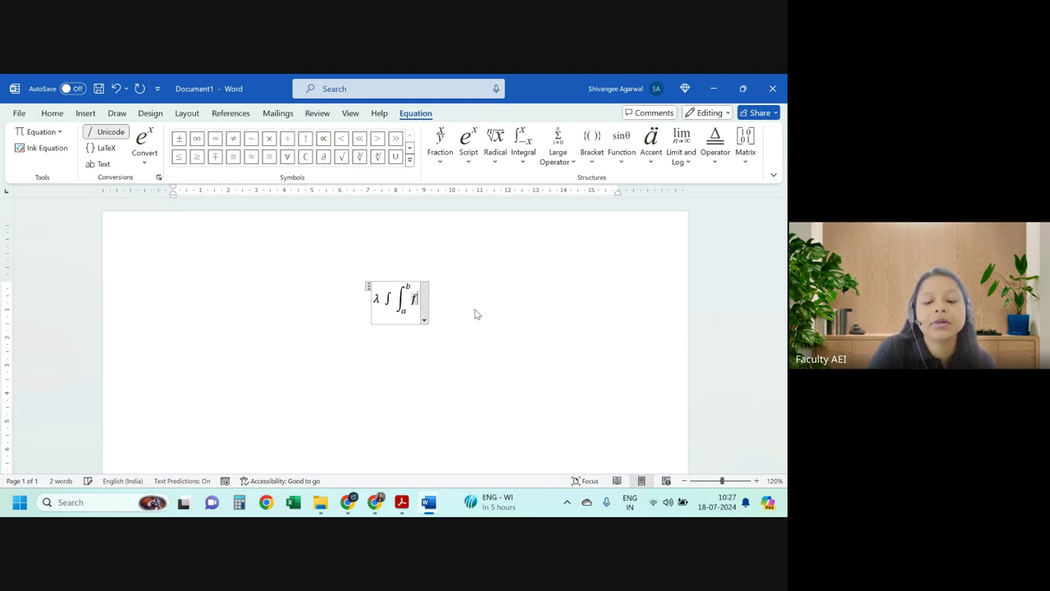
text((x)dx)
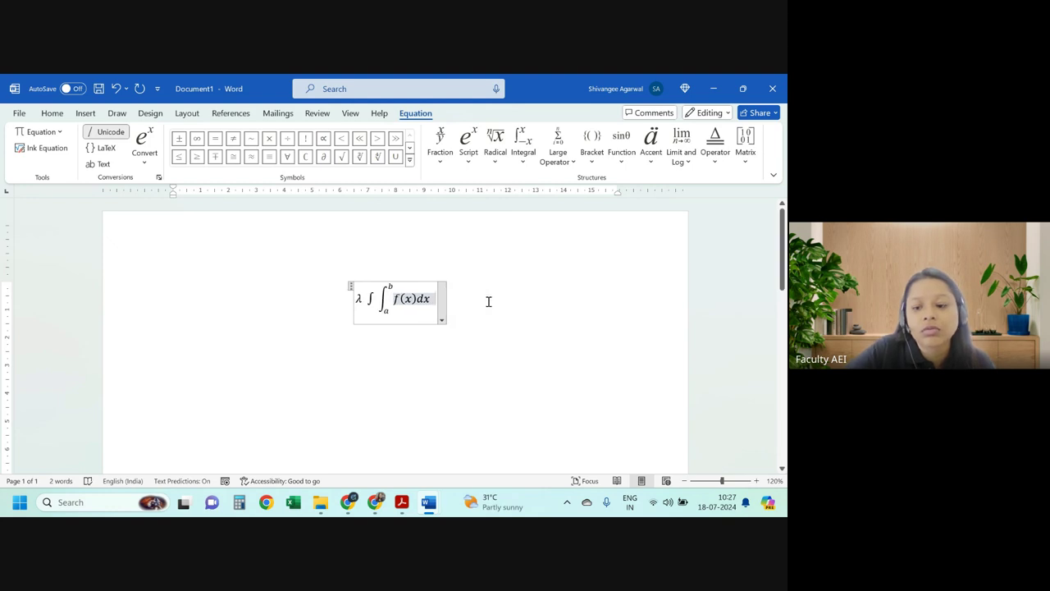
key(BackSpace)
key(BackSpace)
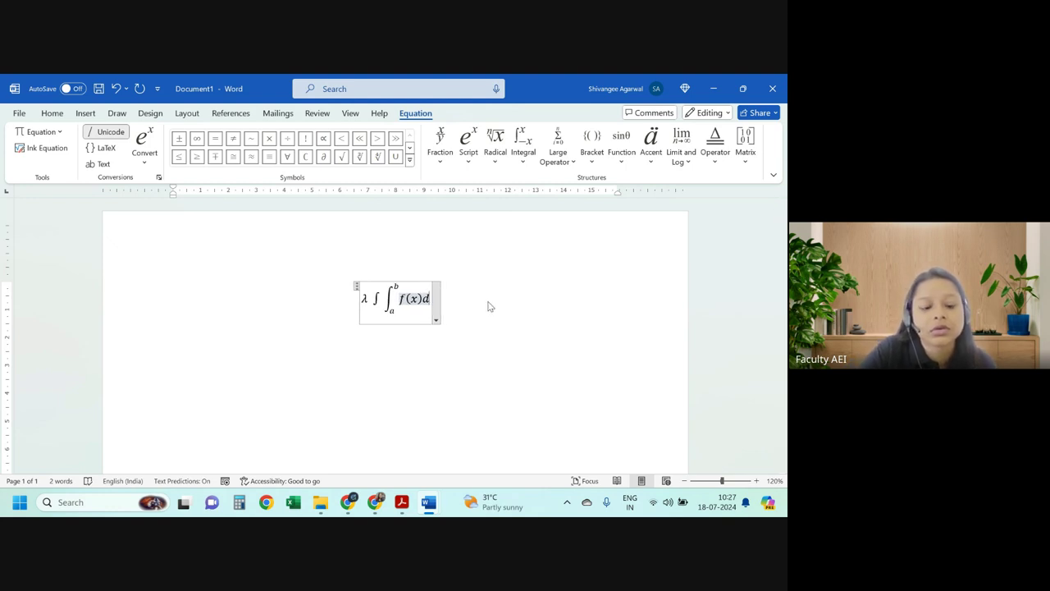
text(x)
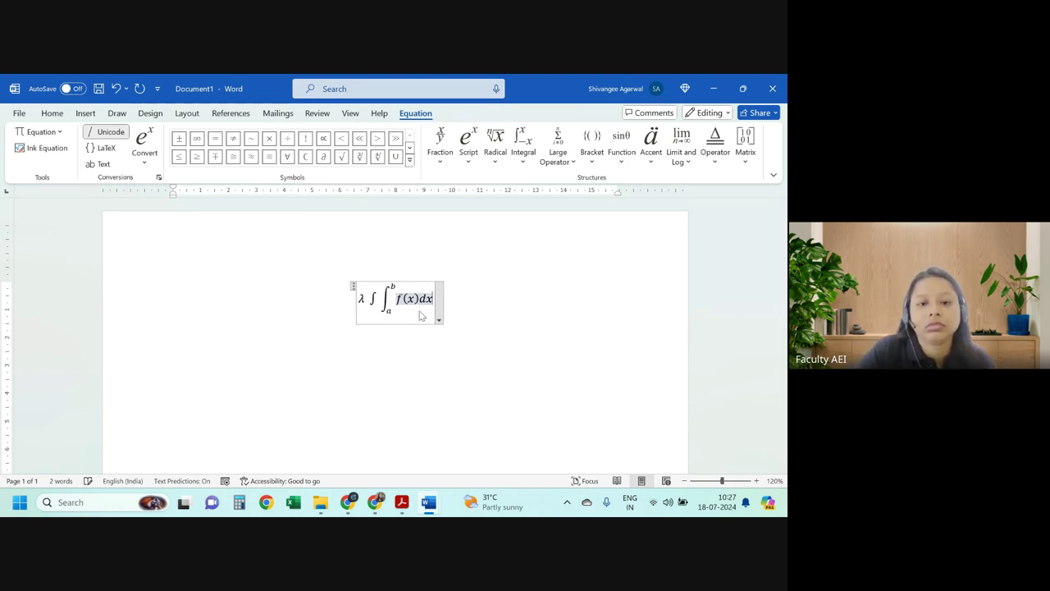
click(448, 366)
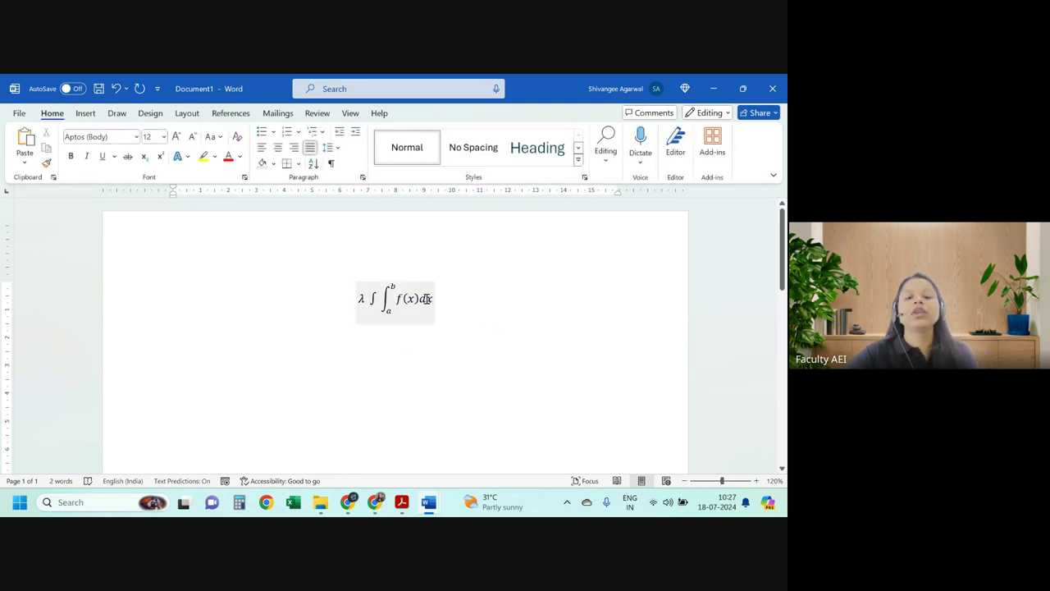
Reopen USEFUL SHORTCUTS from the Mathematical Typing folder
mouse_move(406, 509)
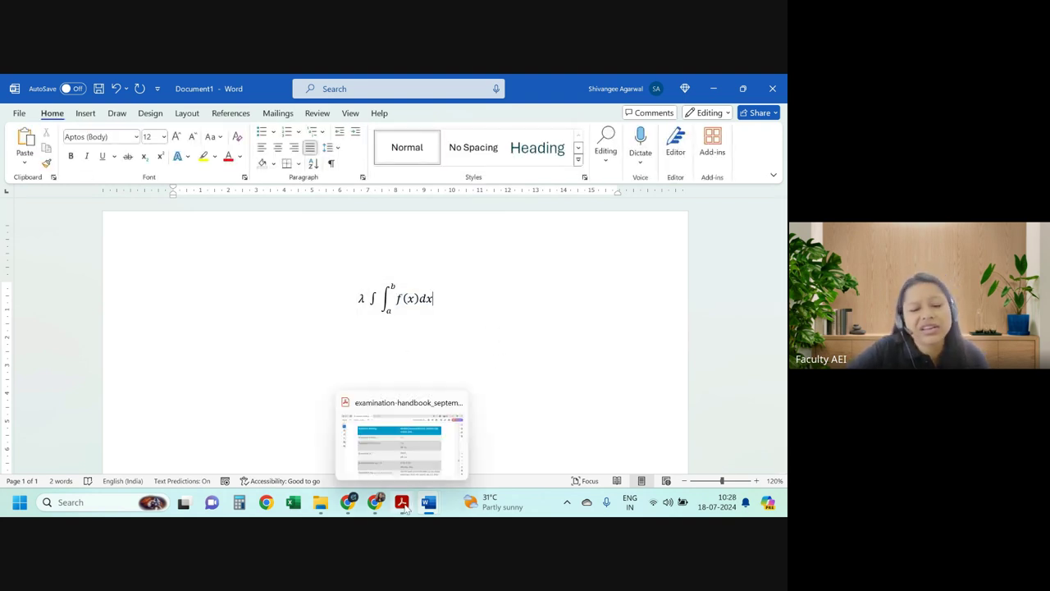
mouse_move(437, 510)
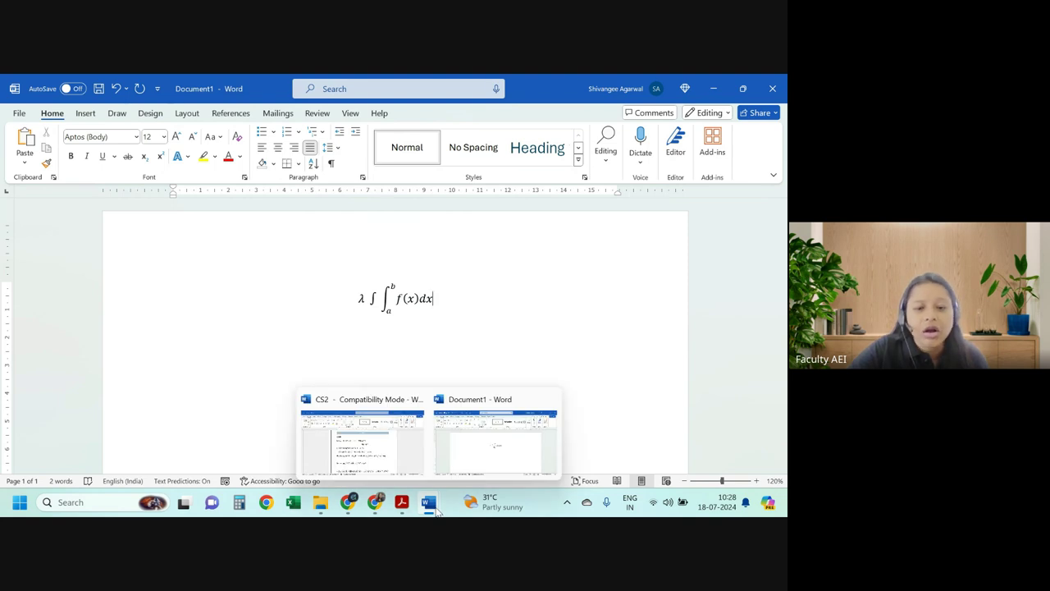
click(395, 435)
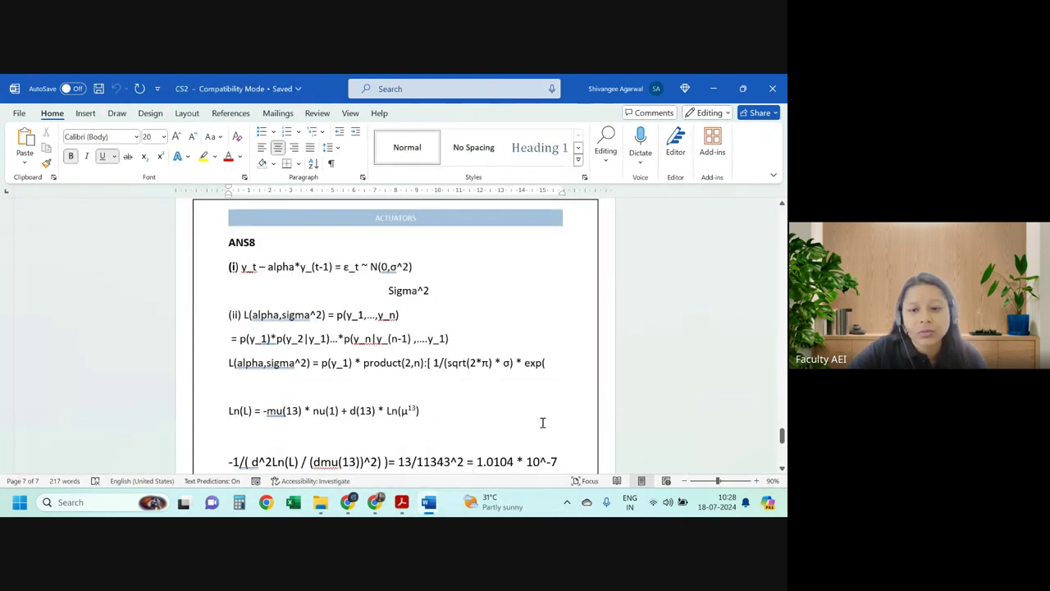
mouse_move(429, 504)
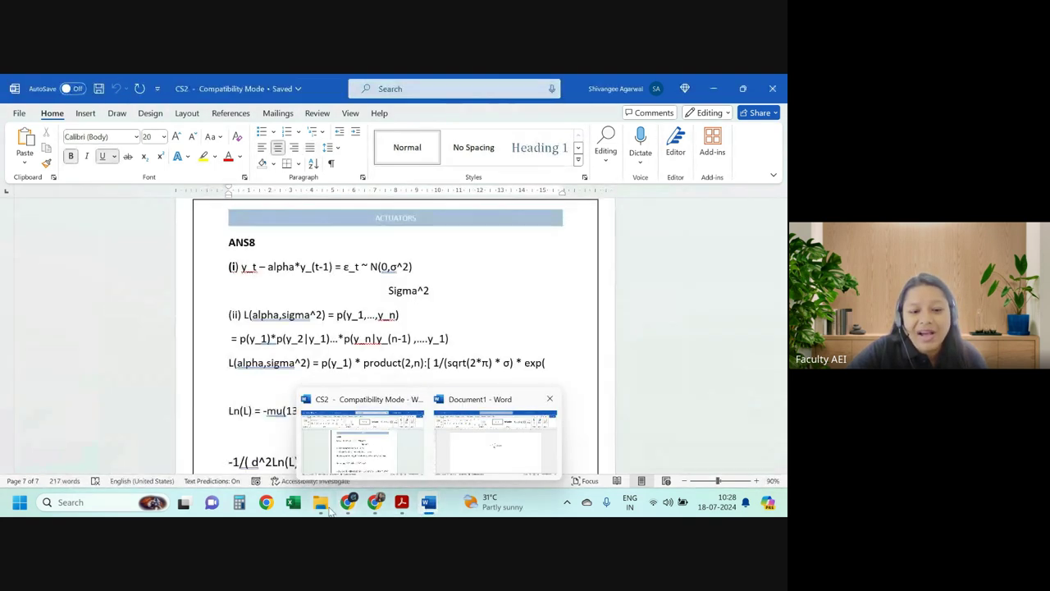
click(321, 505)
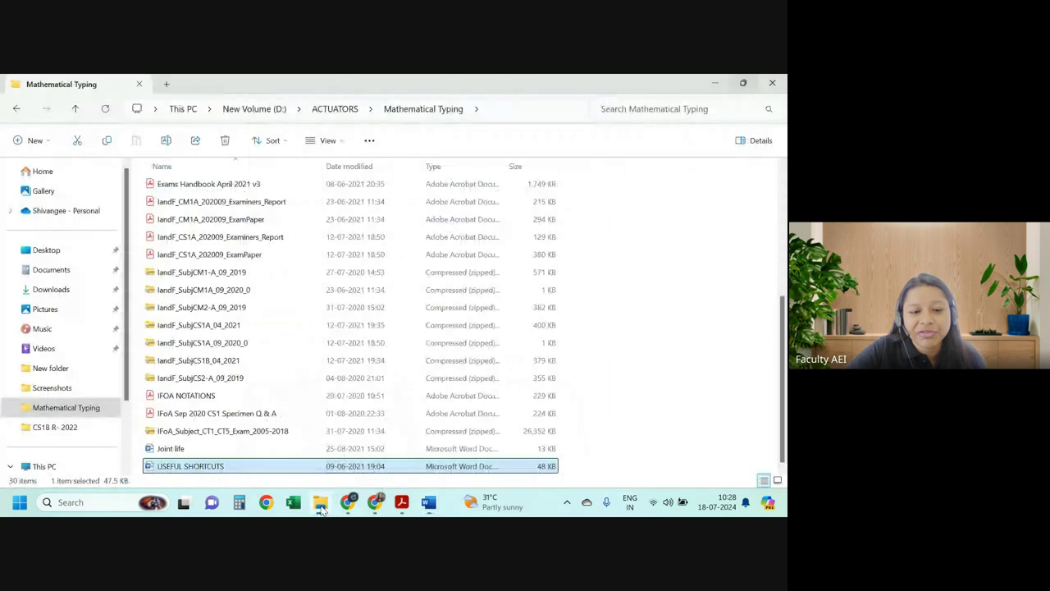
double_click(208, 467)
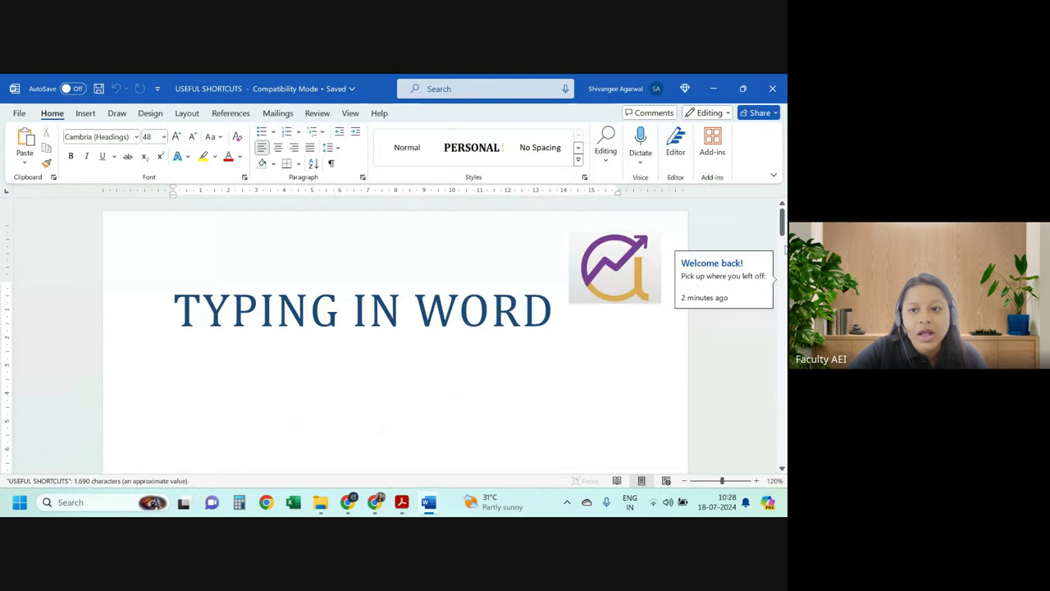
Delete the empty paragraphs on the AUTO TEXT FEATURE page
scroll(781, 256, down, 5)
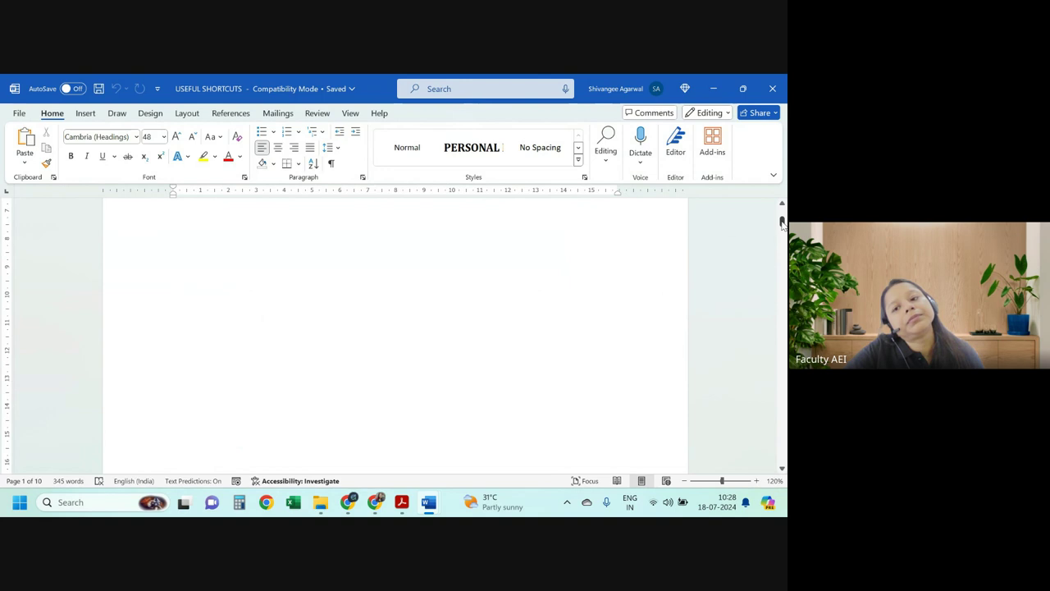
drag(782, 226, 775, 305)
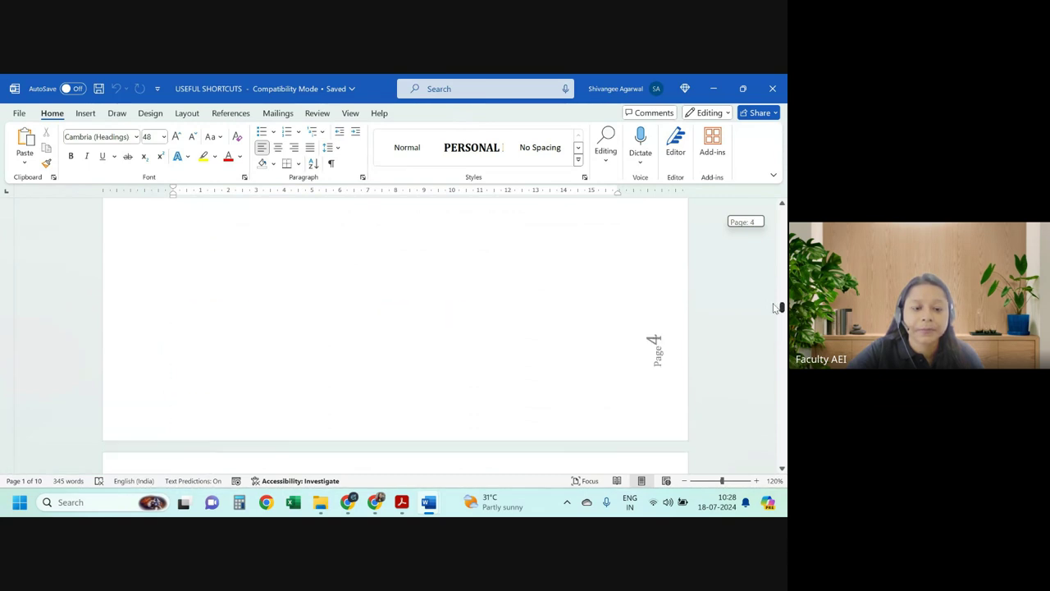
drag(268, 384, 271, 276)
key(Delete)
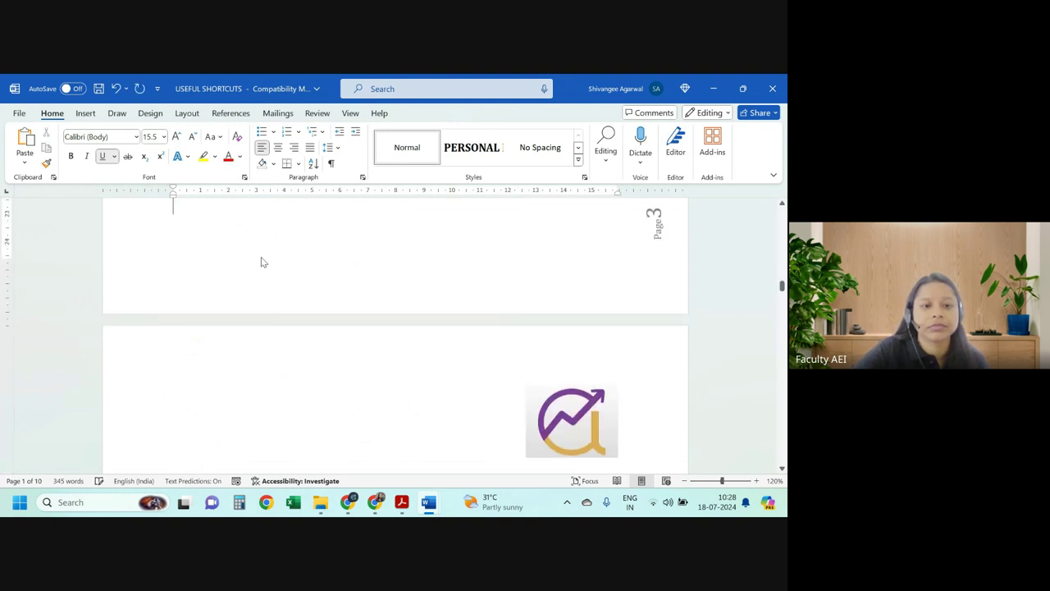
Insert a paragraph break above the AUTO TEXT FEATURE heading to move it to the next page
drag(780, 286, 783, 317)
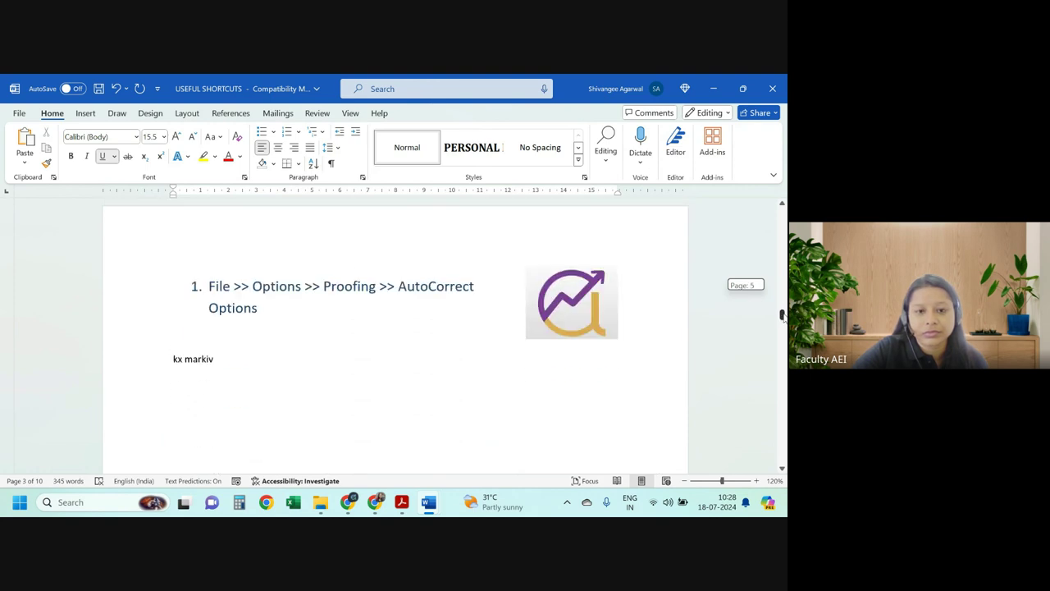
scroll(325, 293, up, 3)
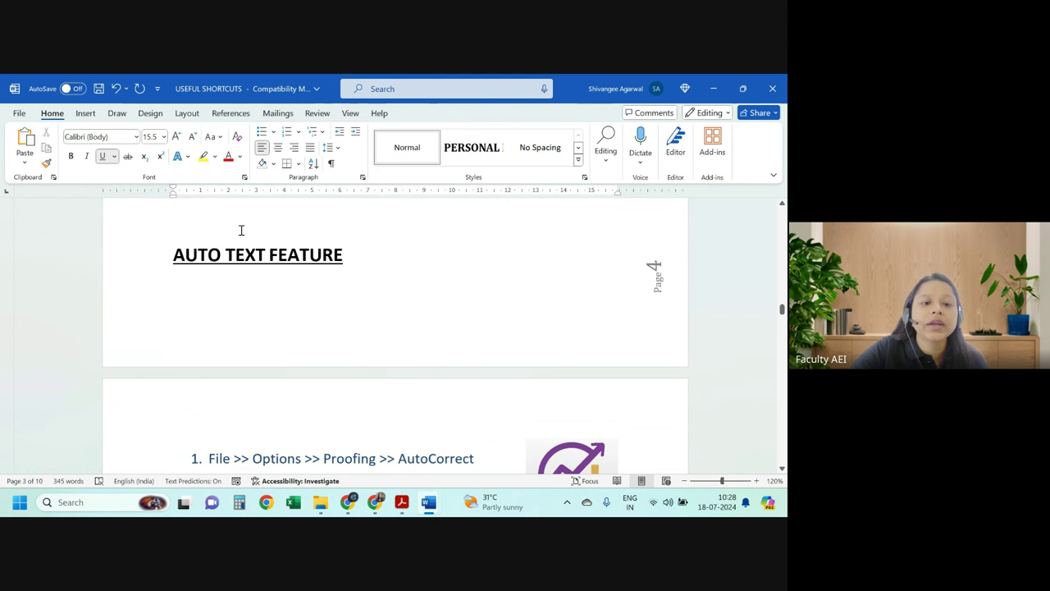
key(Return)
key(Return)
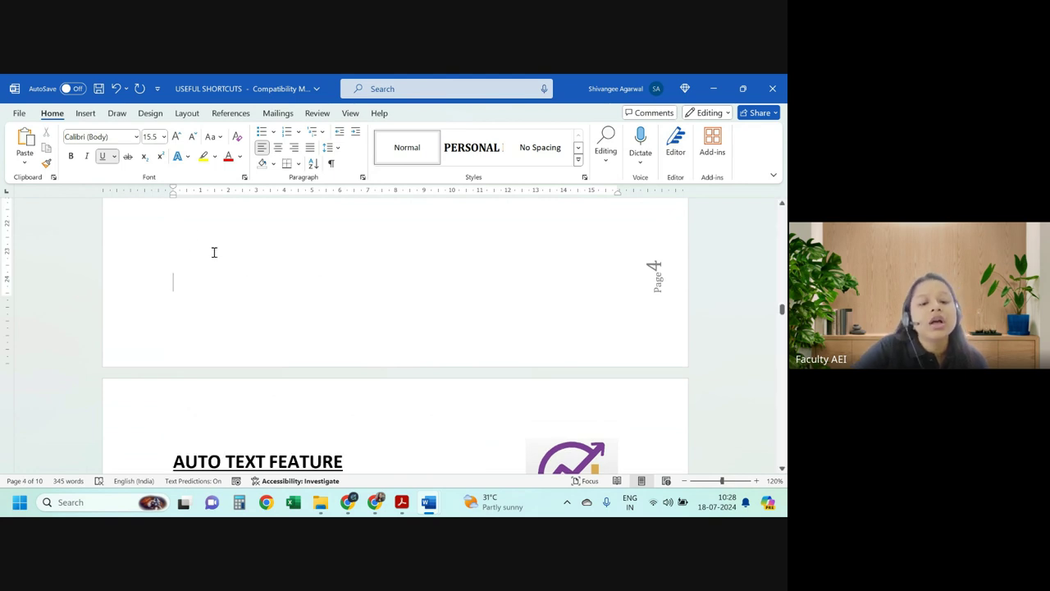
scroll(312, 289, down, 1)
scroll(312, 289, down, 4)
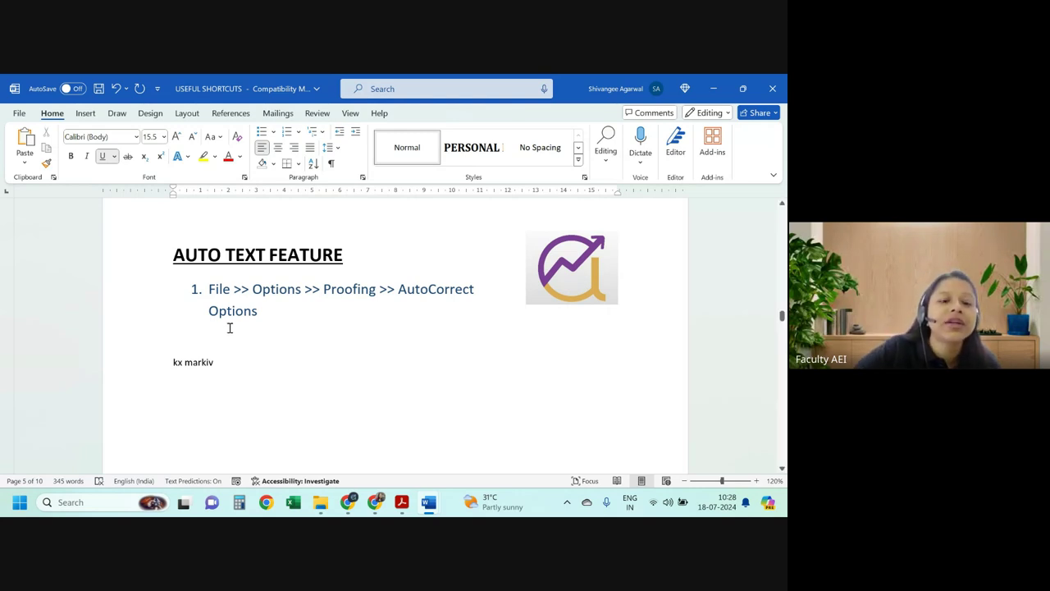
Open Word Options through File > More > Options and show the Proofing settings
double_click(229, 290)
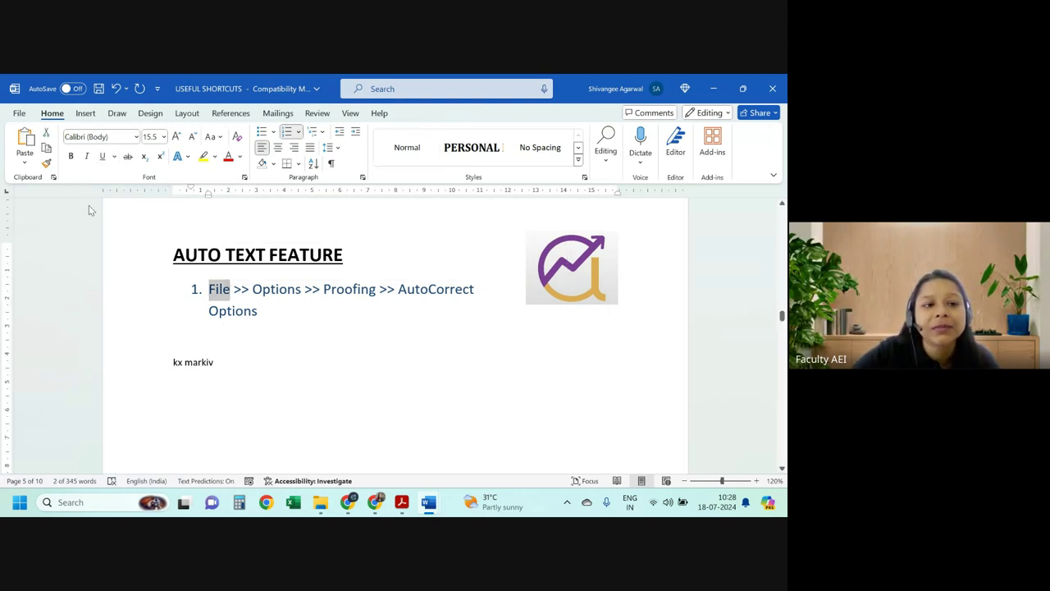
click(19, 112)
click(35, 453)
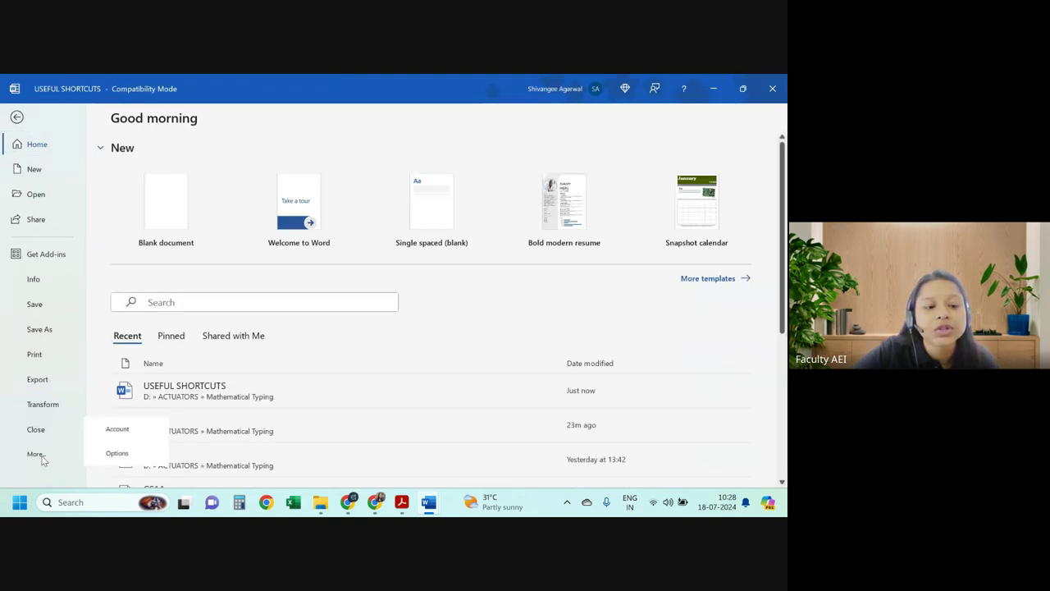
click(114, 452)
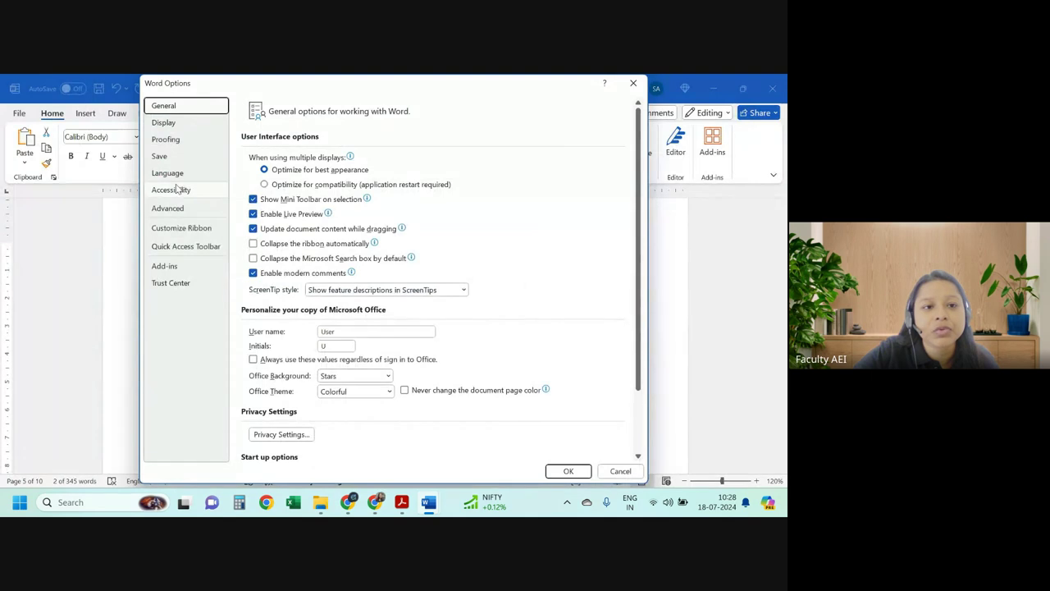
click(169, 141)
scroll(309, 430, down, 2)
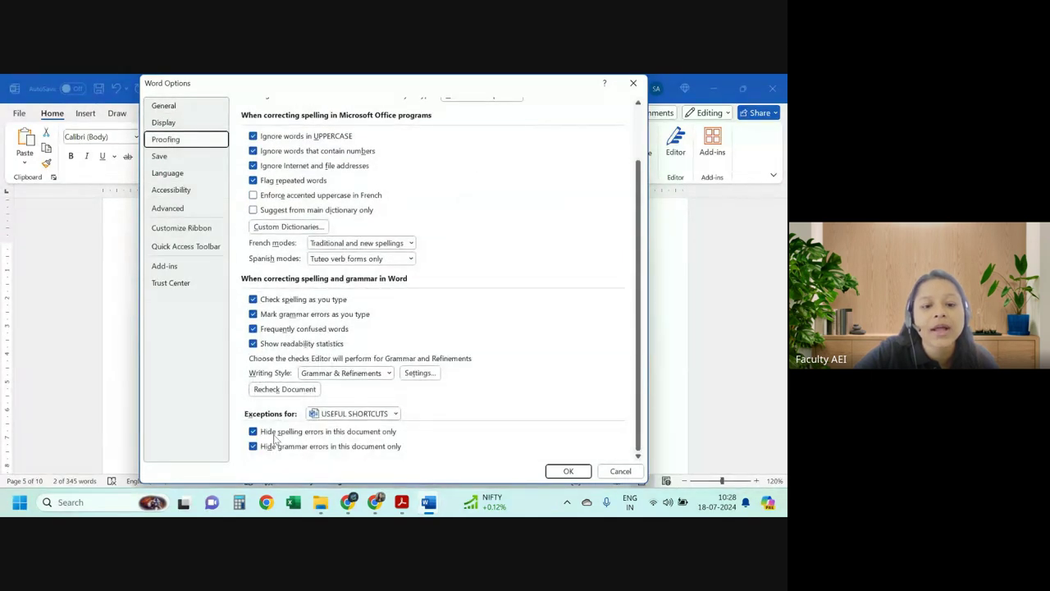
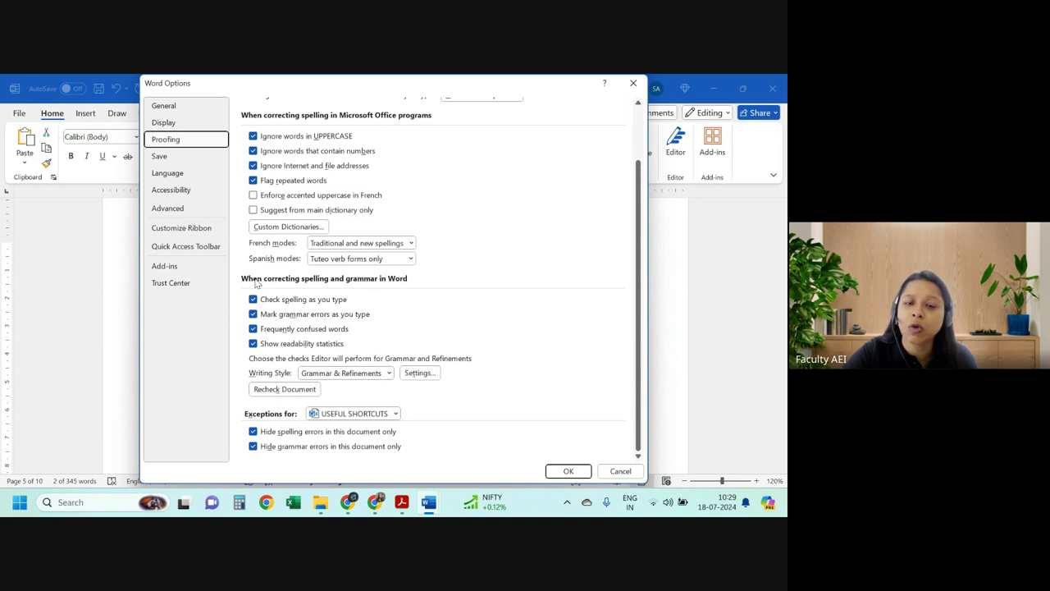
Close Word Options and scroll past the page 6 equations to the page 7 arrow shortcuts (\leftarrow, \rightarrow)
click(548, 473)
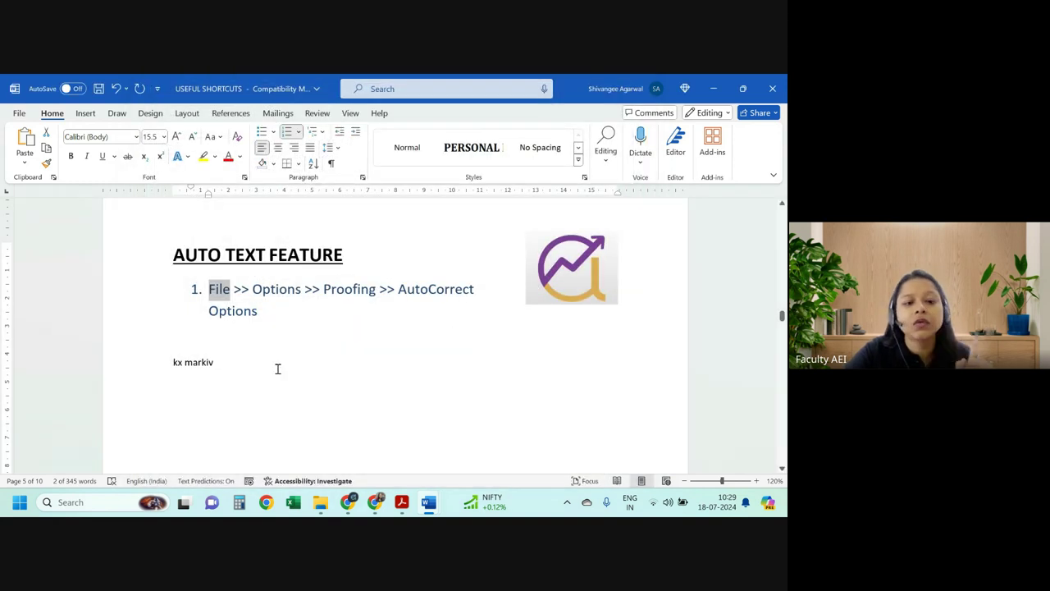
scroll(274, 368, down, 5)
scroll(276, 376, down, 5)
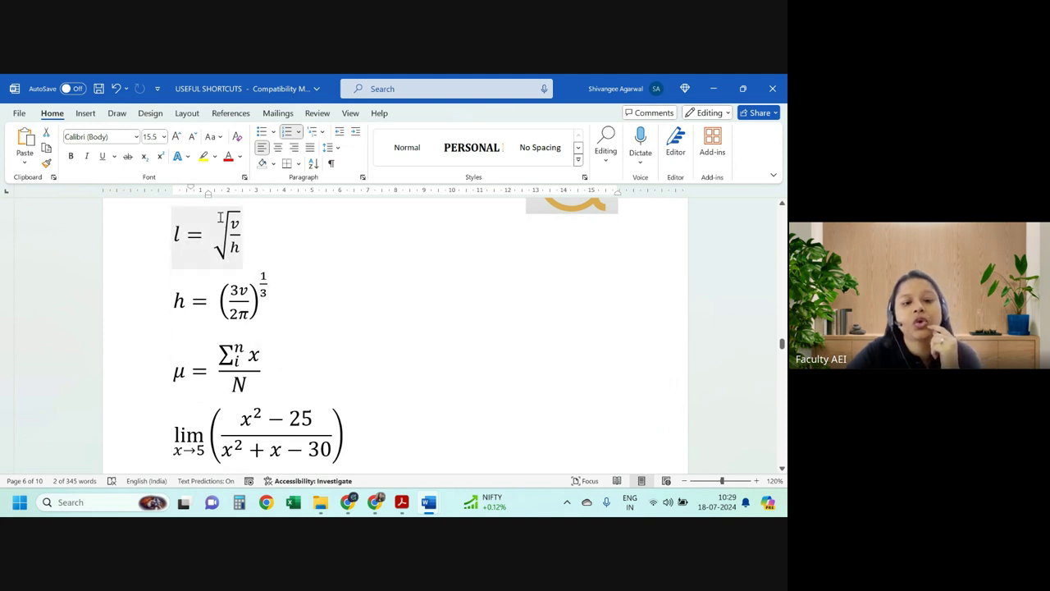
scroll(277, 321, down, 3)
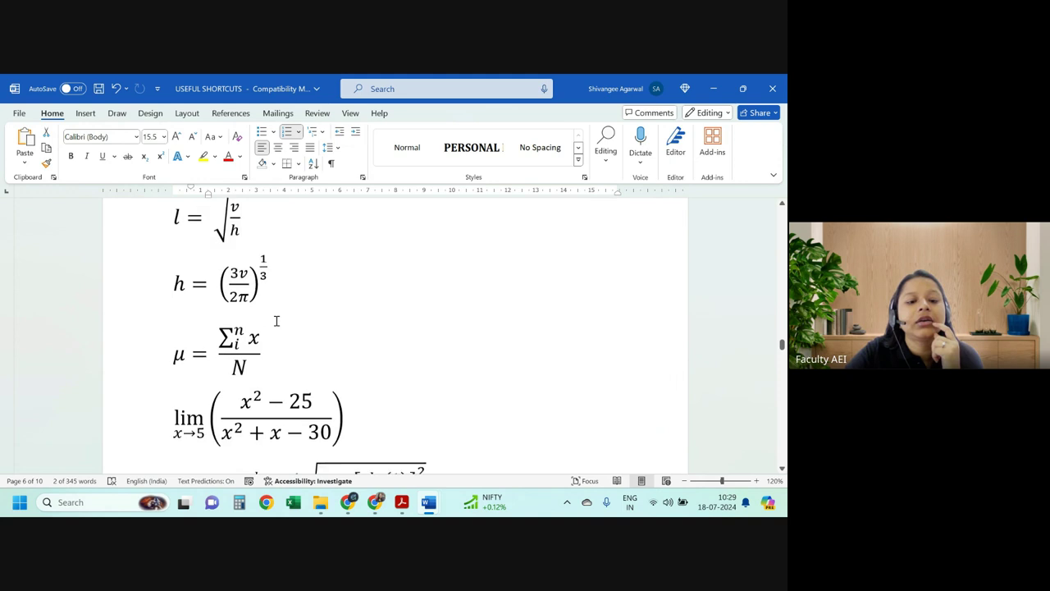
scroll(218, 323, down, 4)
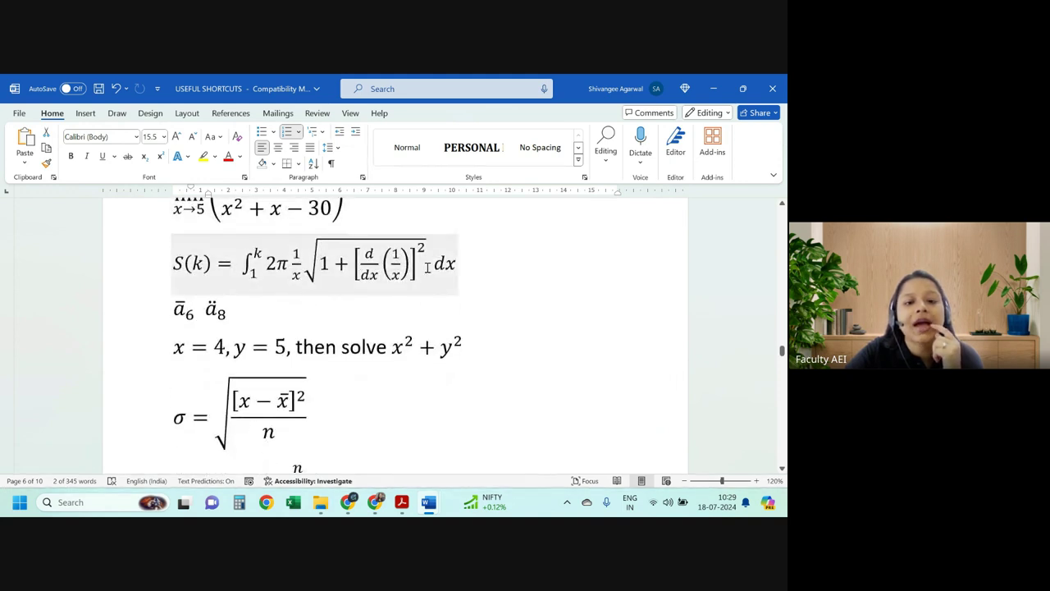
scroll(412, 272, down, 18)
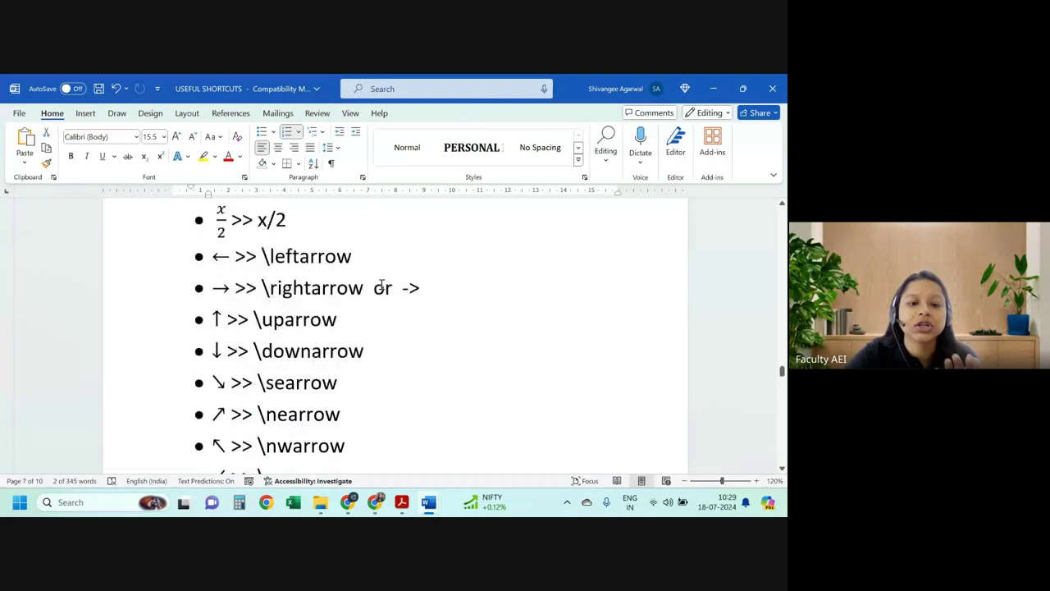
scroll(321, 296, up, 4)
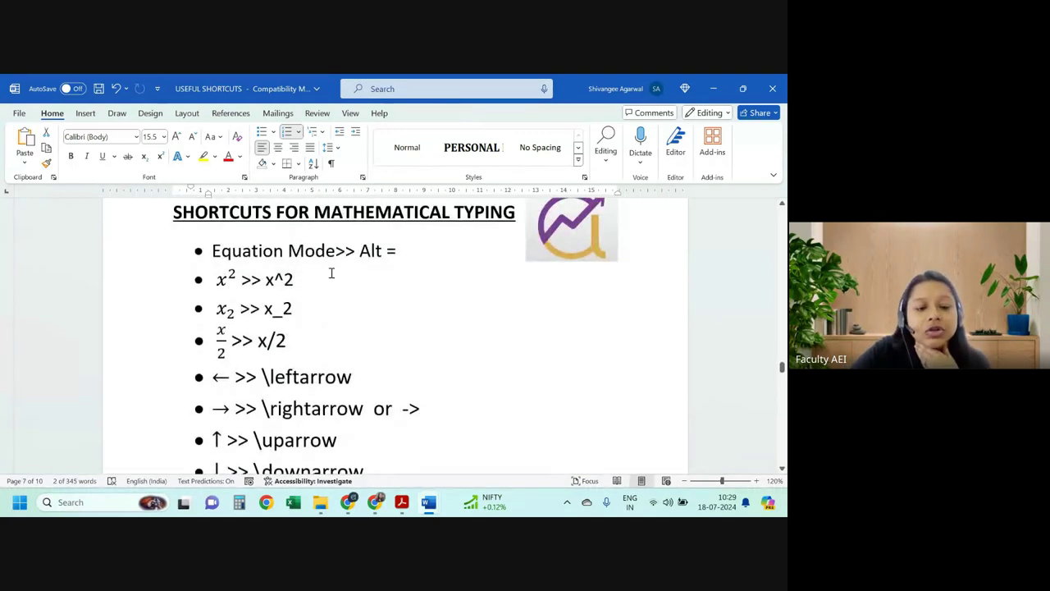
scroll(276, 277, down, 1)
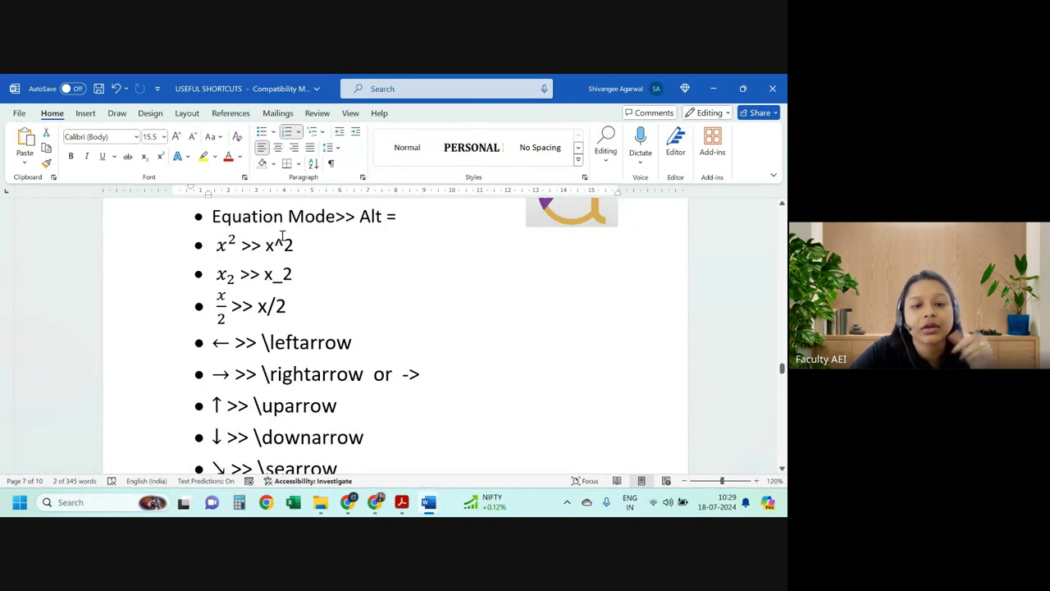
scroll(253, 238, down, 1)
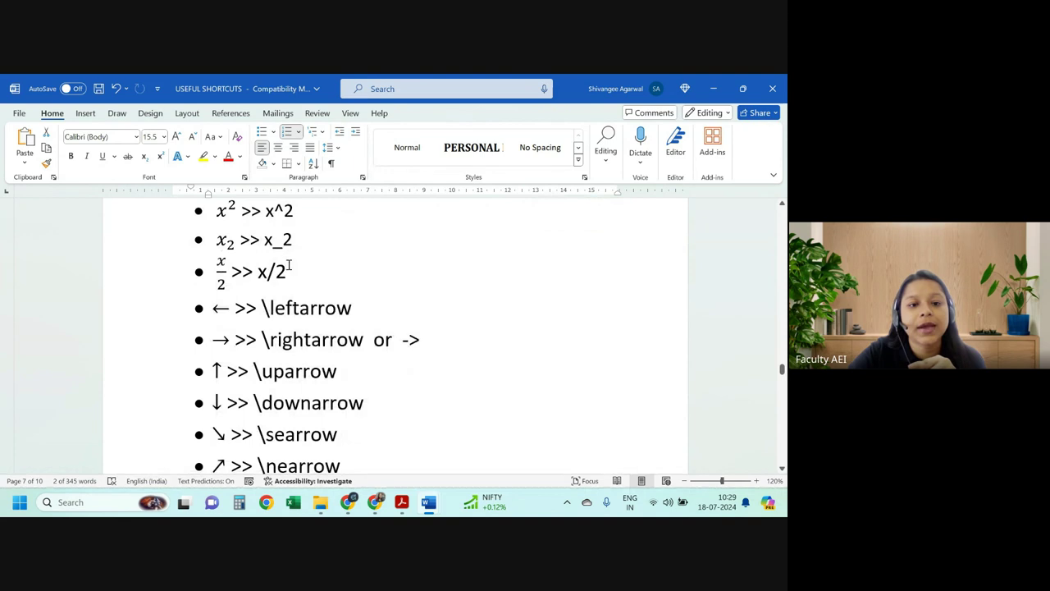
scroll(308, 259, down, 1)
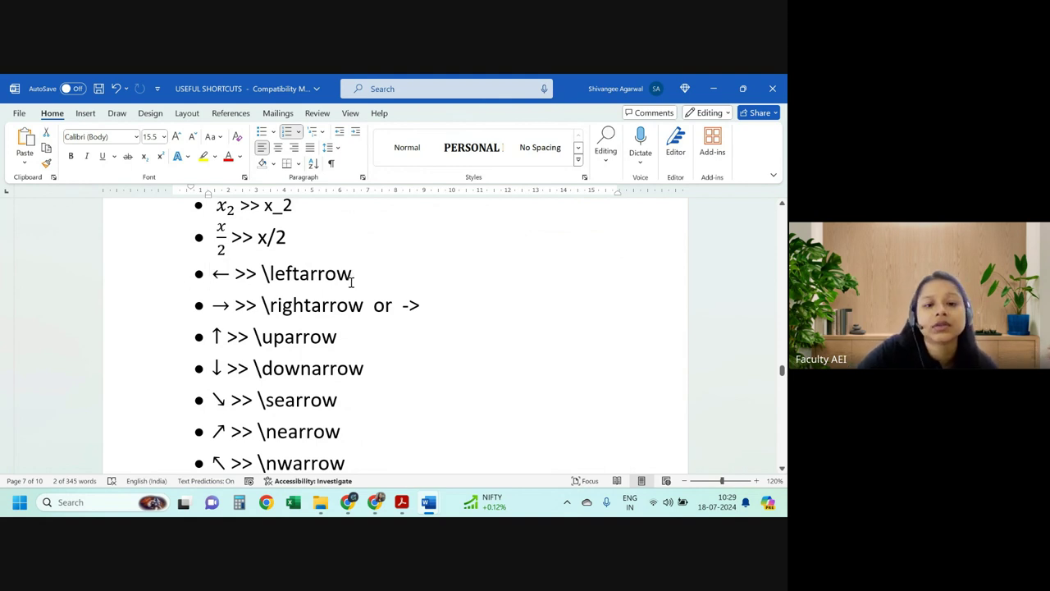
scroll(351, 282, down, 10)
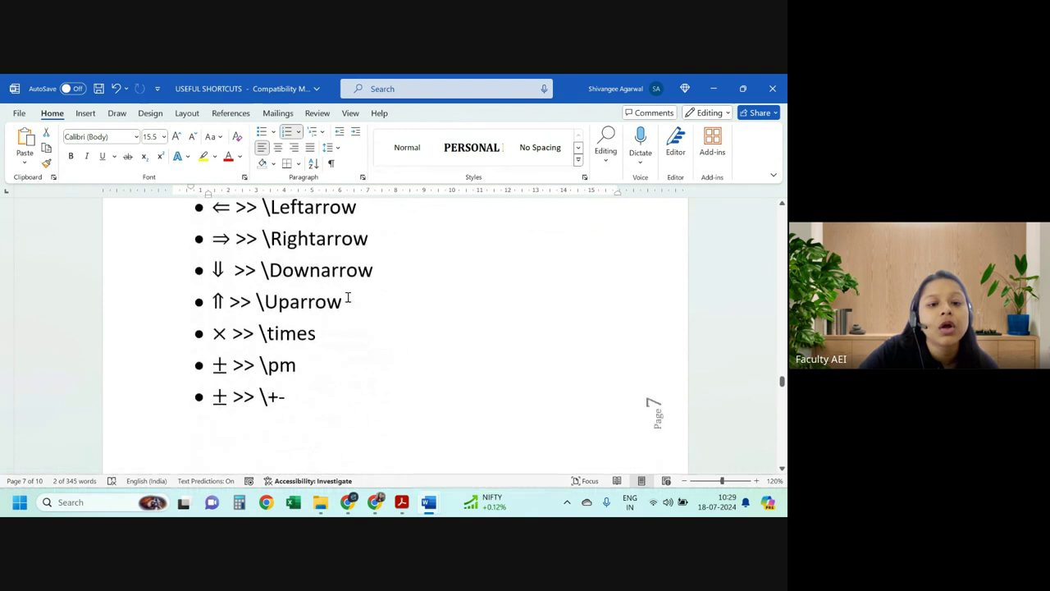
scroll(348, 298, down, 12)
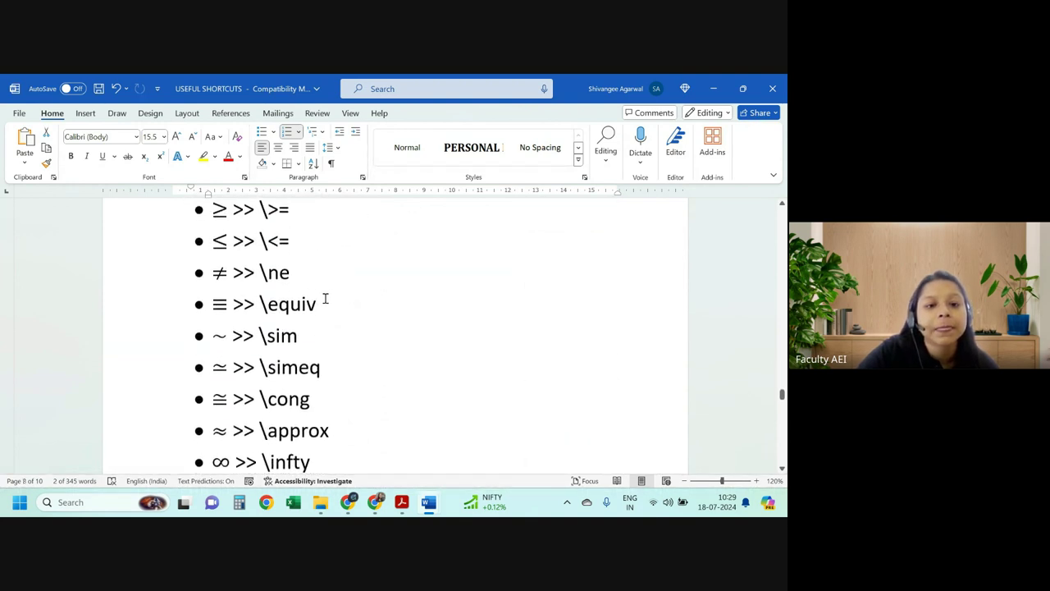
scroll(298, 298, down, 1)
scroll(298, 298, up, 1)
scroll(301, 305, down, 1)
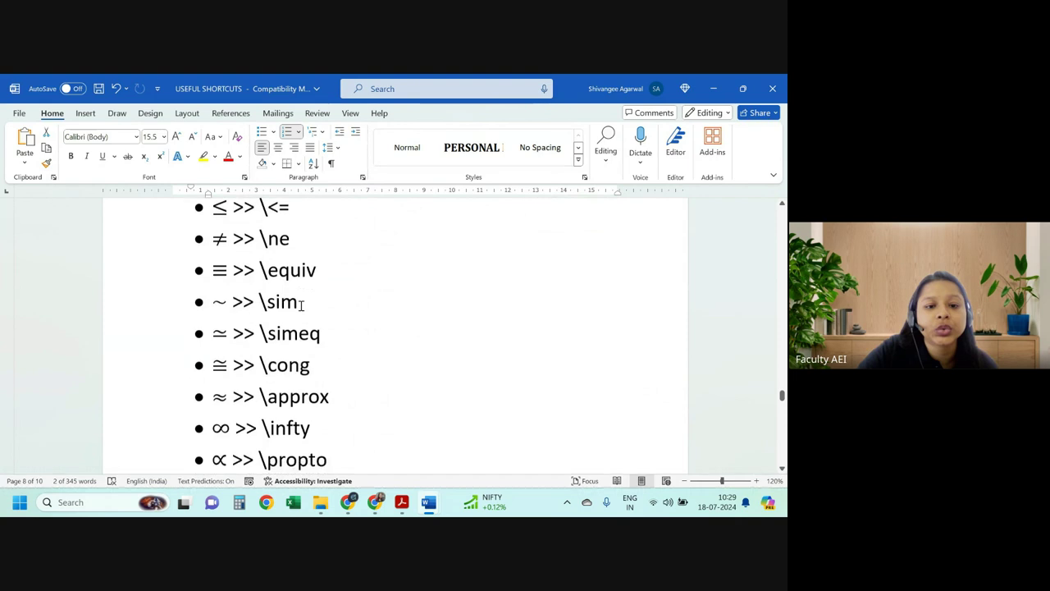
scroll(301, 305, down, 5)
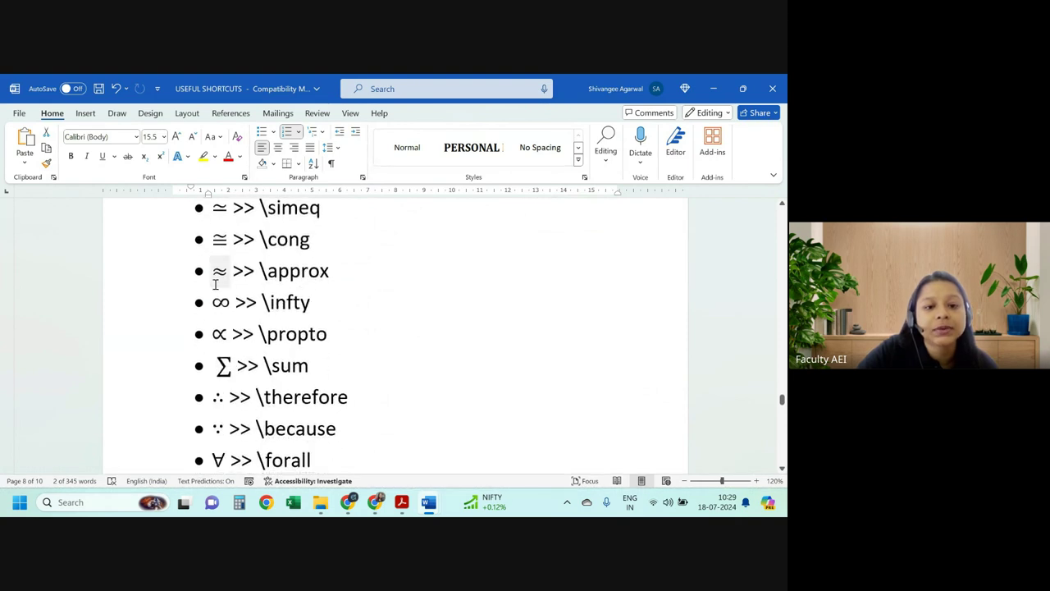
scroll(305, 310, down, 5)
scroll(299, 307, up, 2)
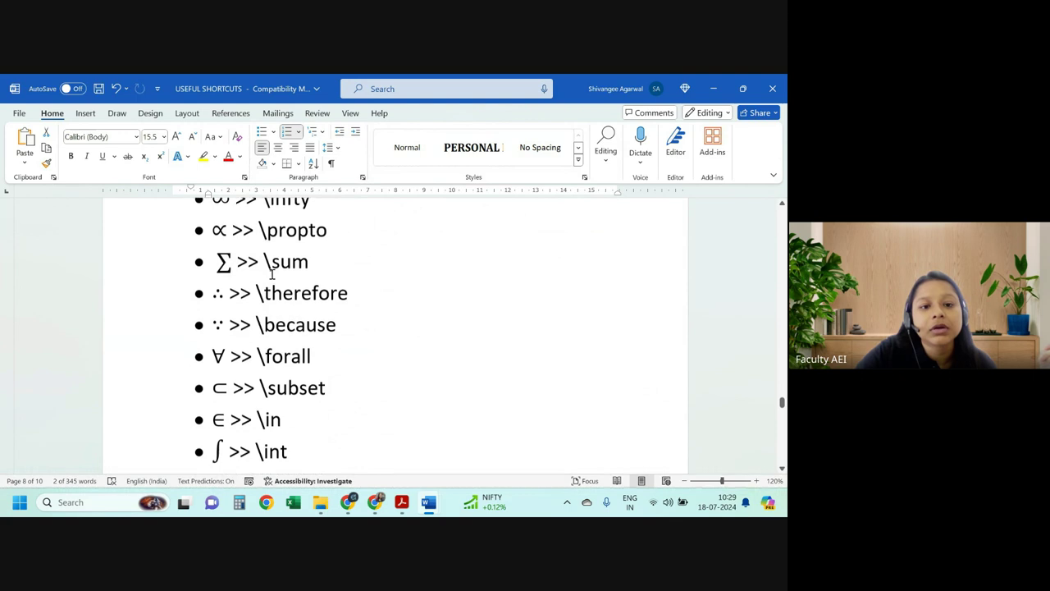
click(234, 271)
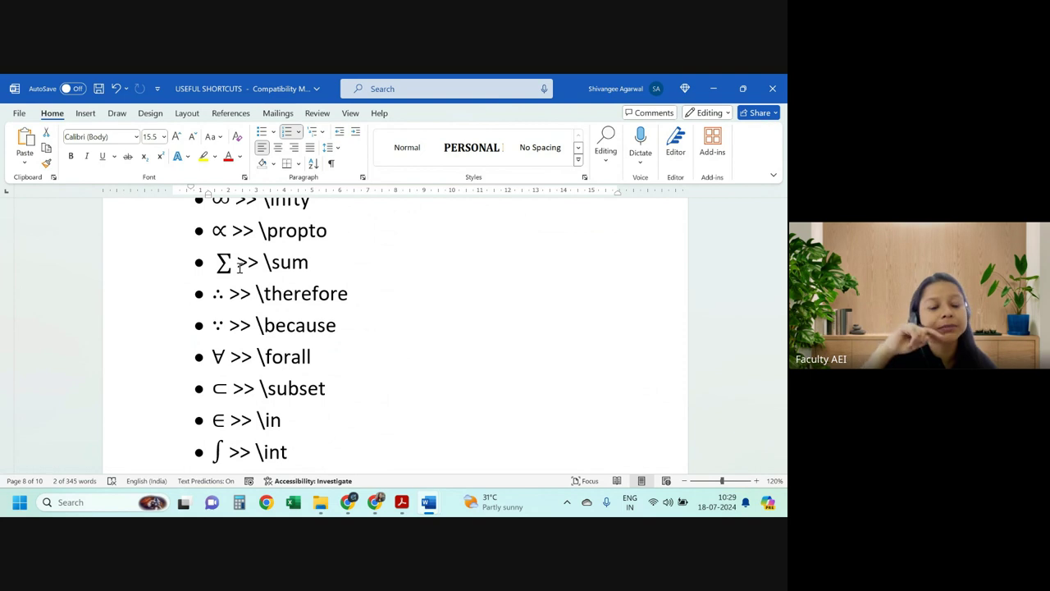
scroll(284, 301, down, 4)
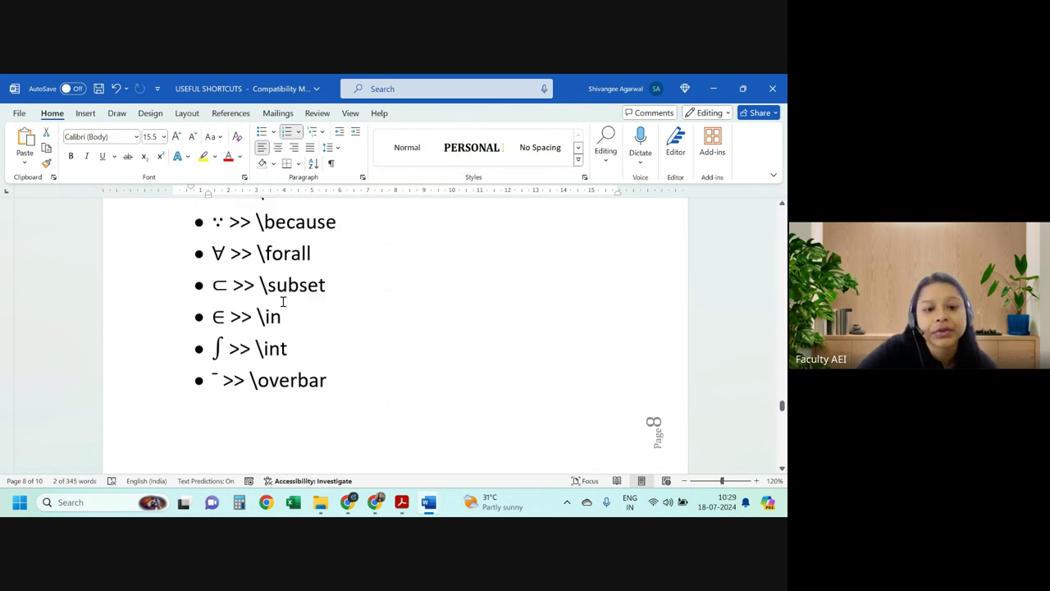
right_click(284, 305)
click(222, 345)
scroll(226, 341, down, 8)
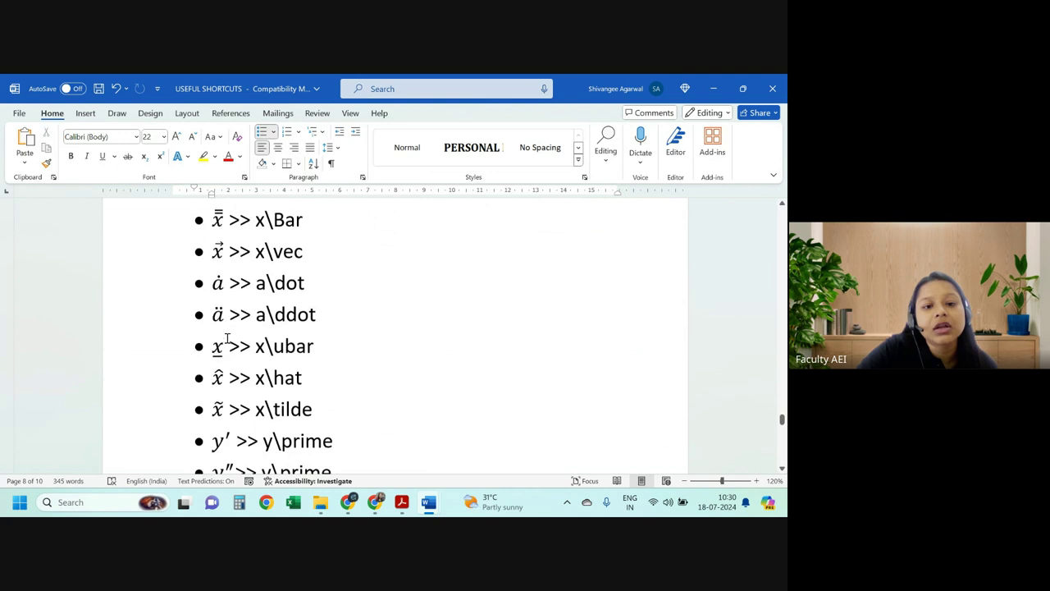
scroll(228, 338, down, 10)
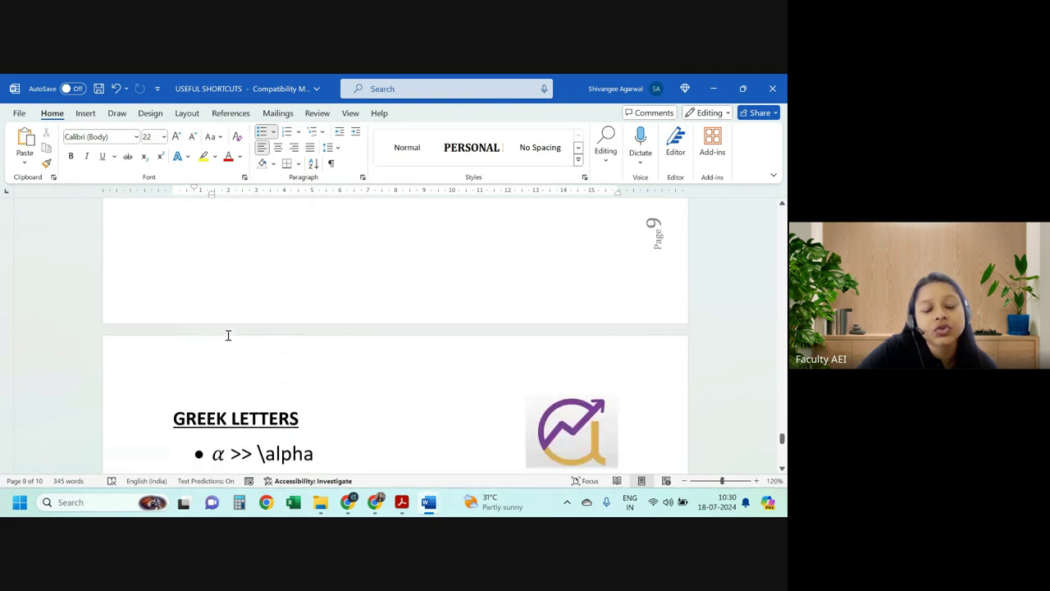
scroll(229, 333, down, 6)
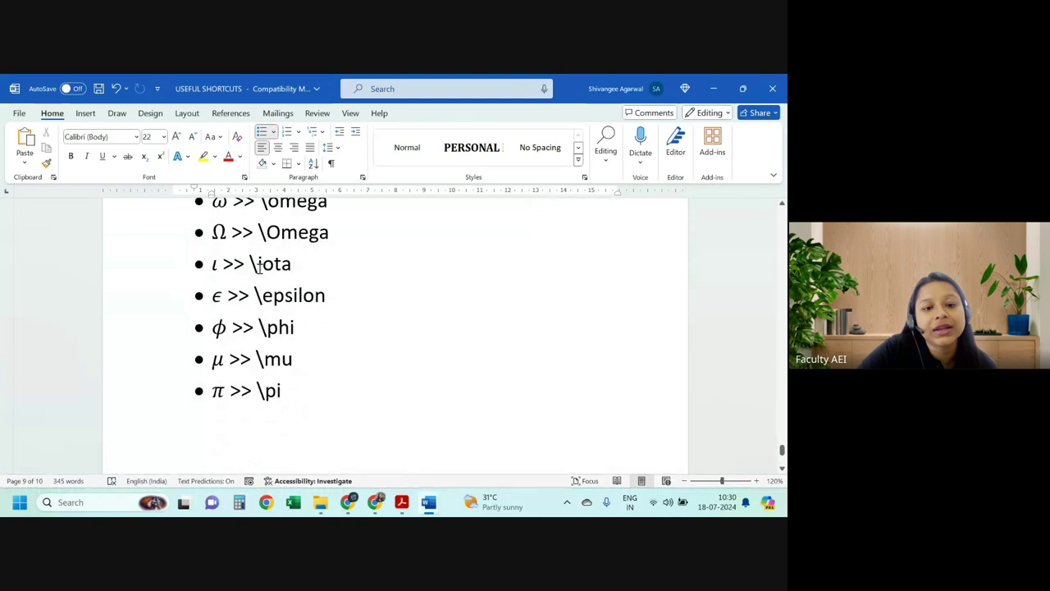
scroll(258, 273, down, 5)
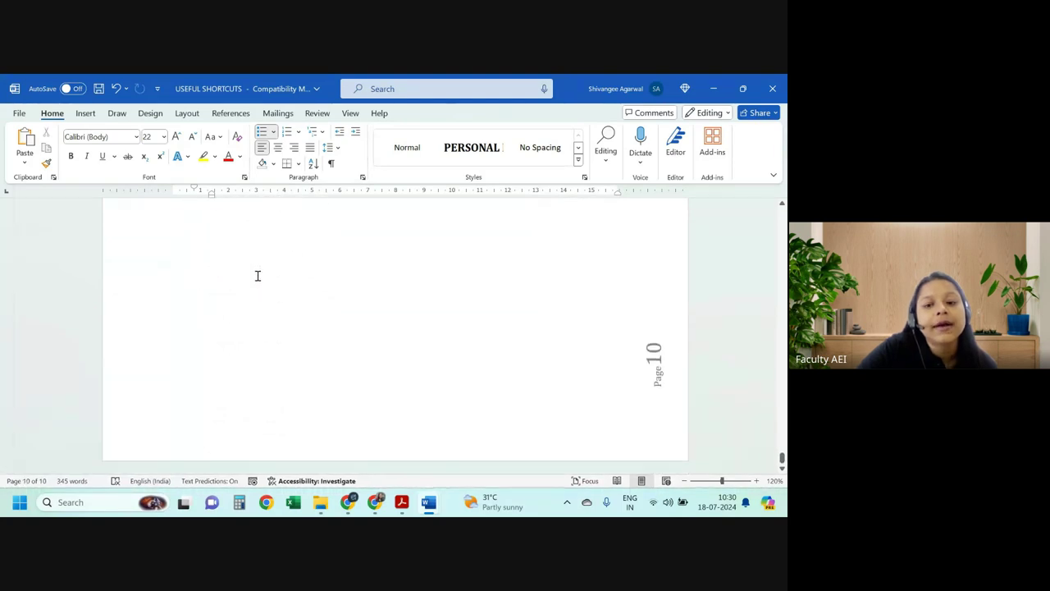
scroll(534, 224, up, 15)
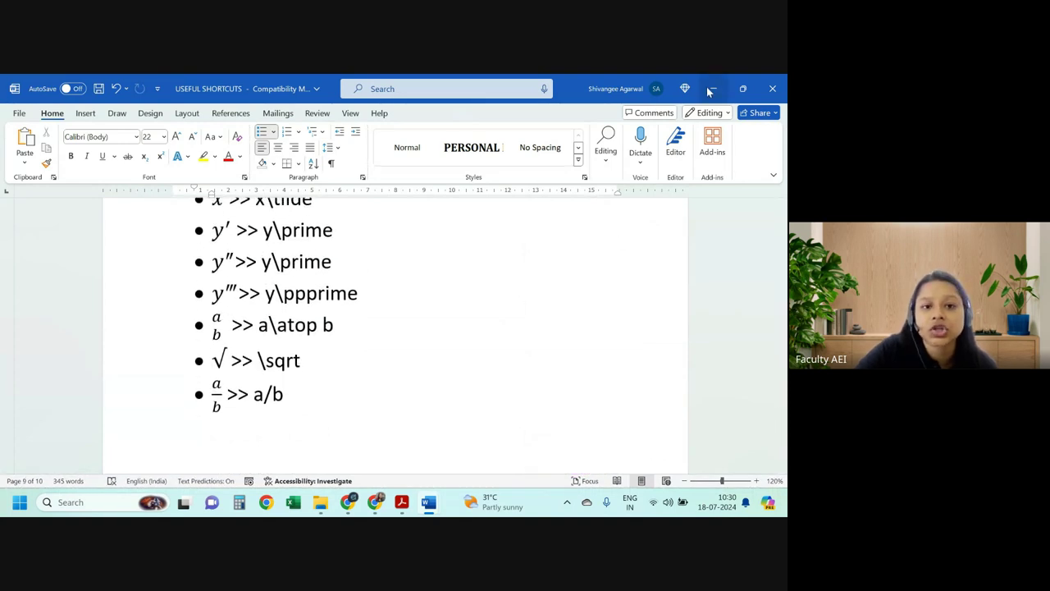
Bring the CS2 solutions document forward and scroll to the Ans6 (i) Age x, d_x, Z_x, Z^2 table
mouse_move(436, 505)
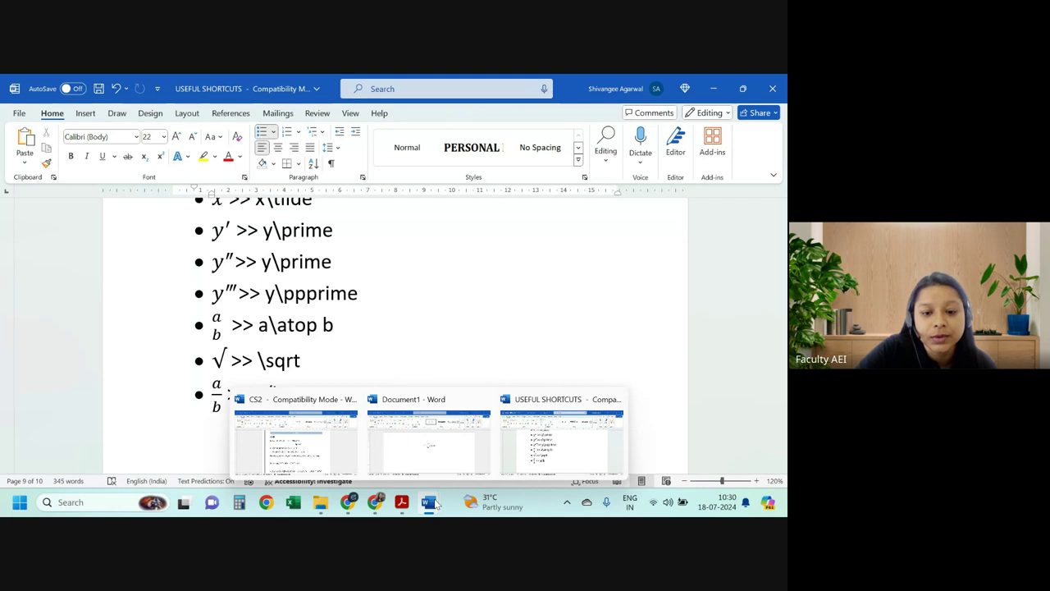
click(325, 454)
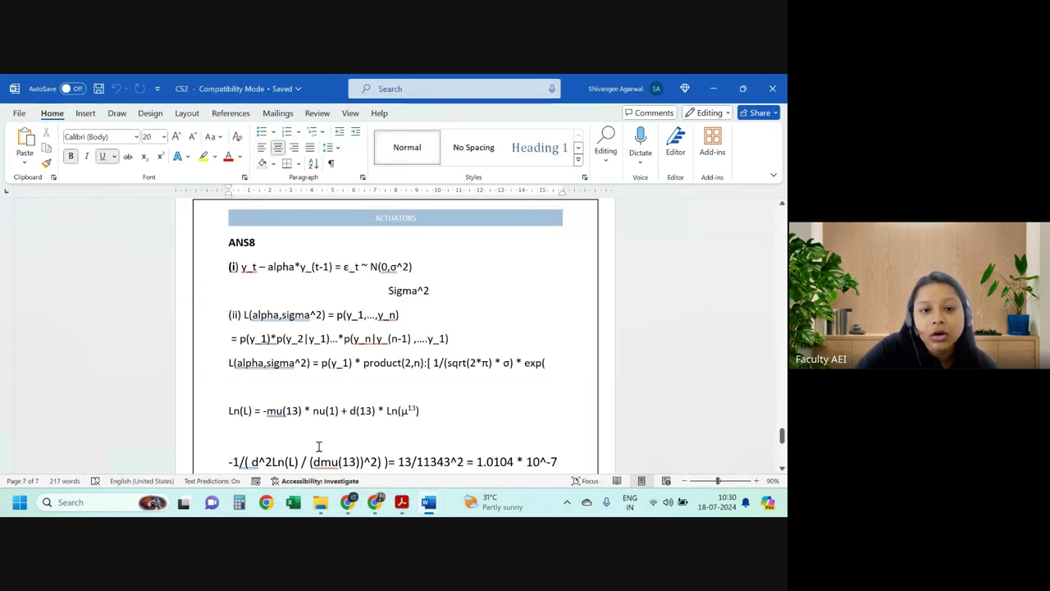
drag(782, 422, 783, 215)
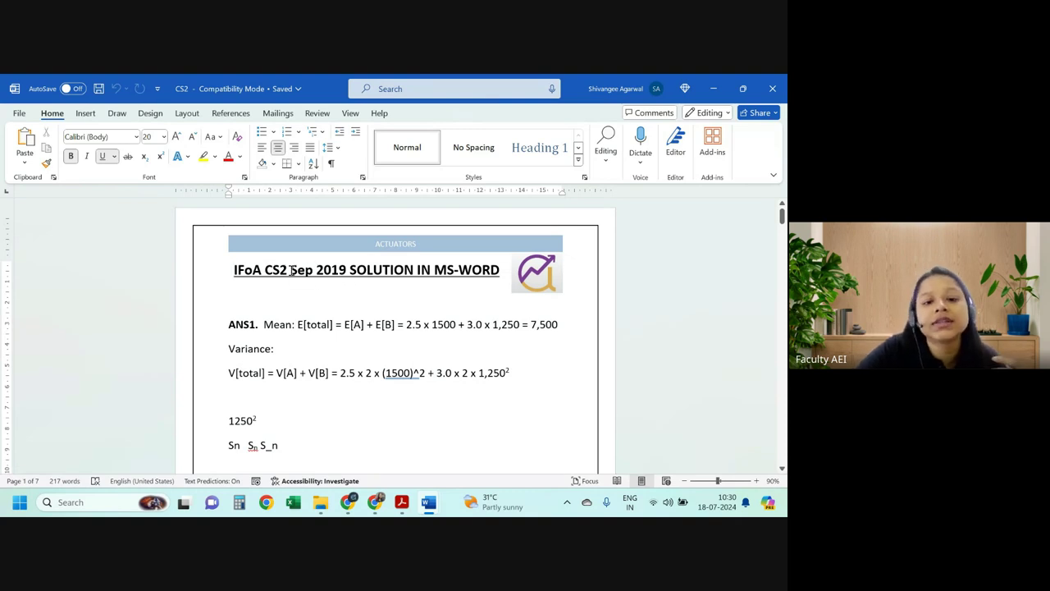
drag(291, 270, 435, 270)
click(362, 324)
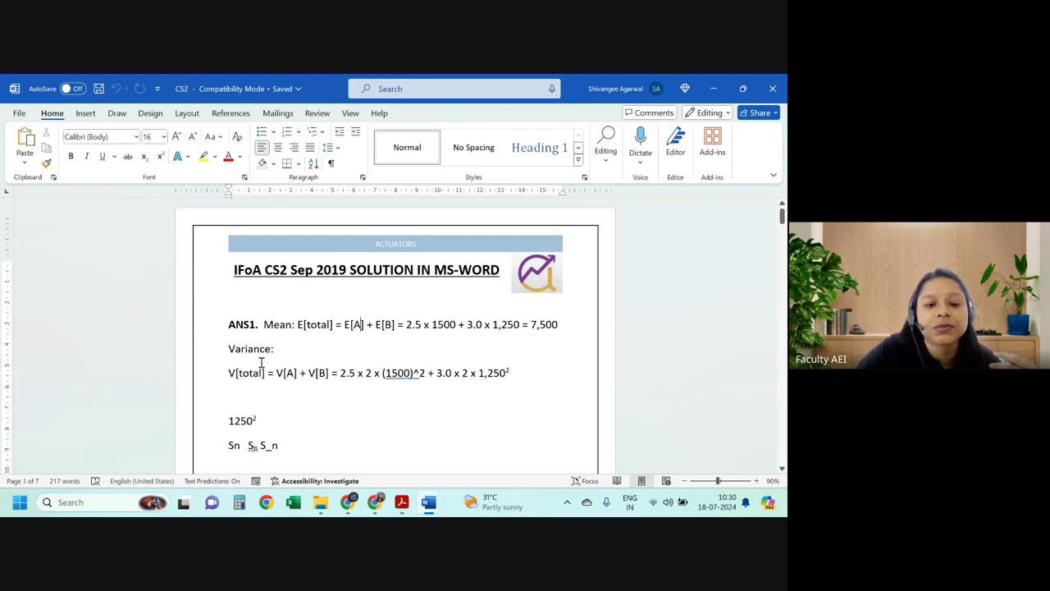
scroll(330, 366, down, 2)
drag(782, 218, 759, 362)
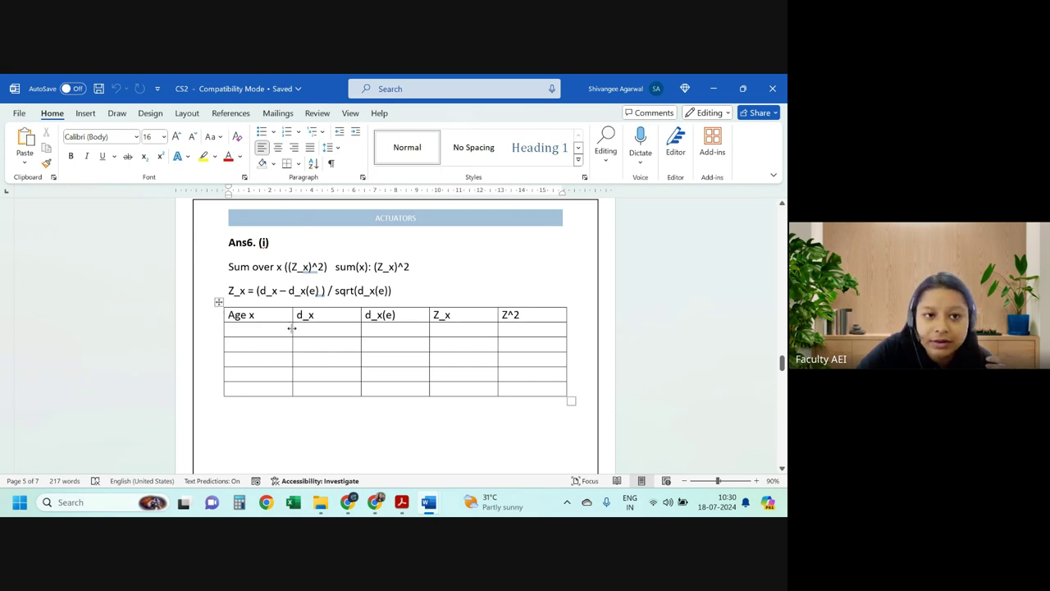
Display the Insert tab's Table size grid, then dismiss it without adding a table
click(85, 114)
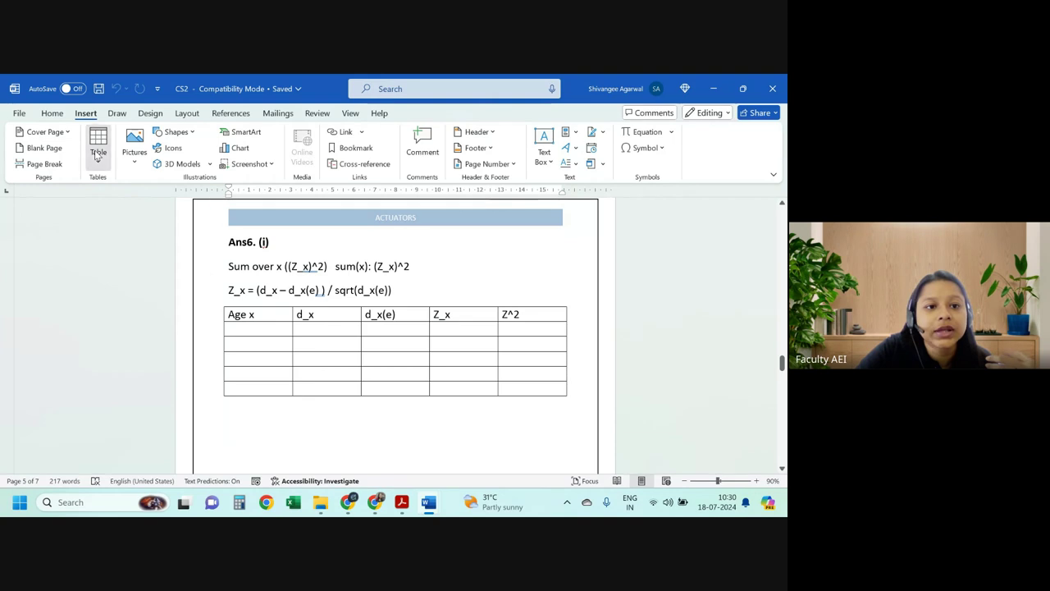
click(97, 154)
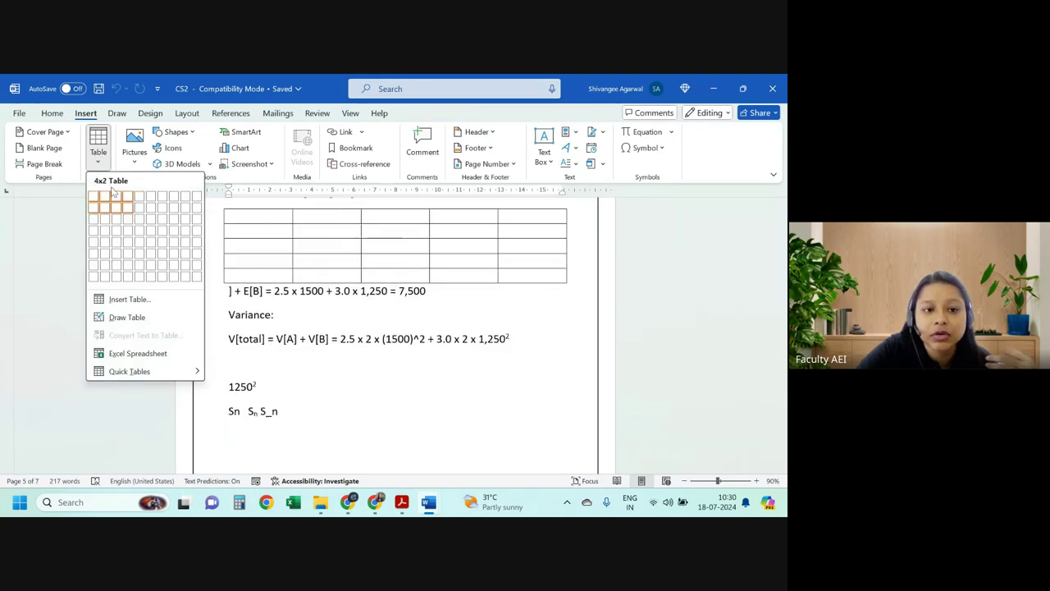
click(55, 229)
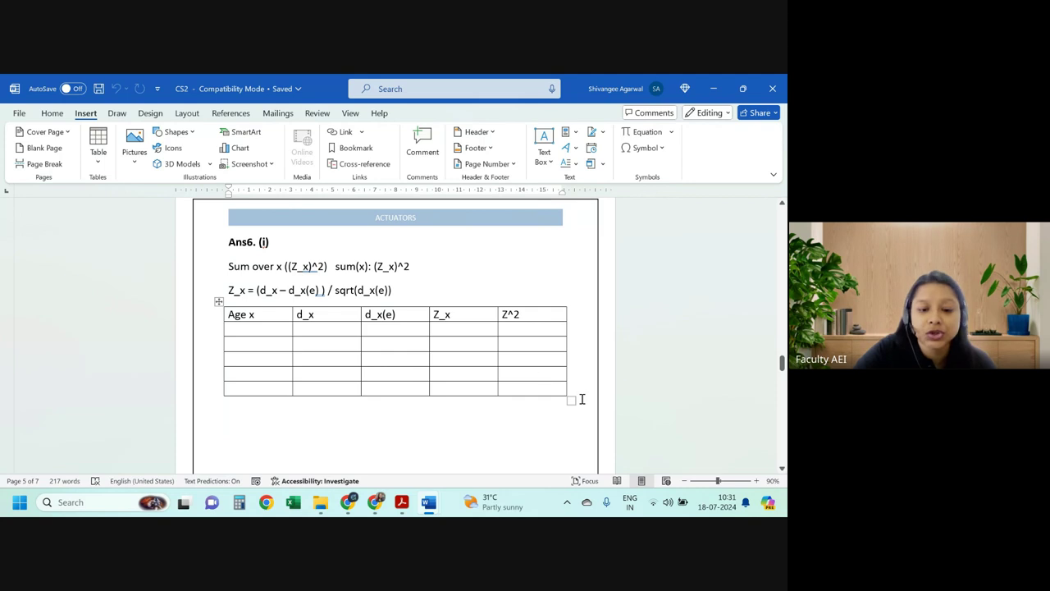
Open the cs2-guidance PDF from the Mathematical Typing folder in Acrobat, with the All tools panel closed
click(402, 507)
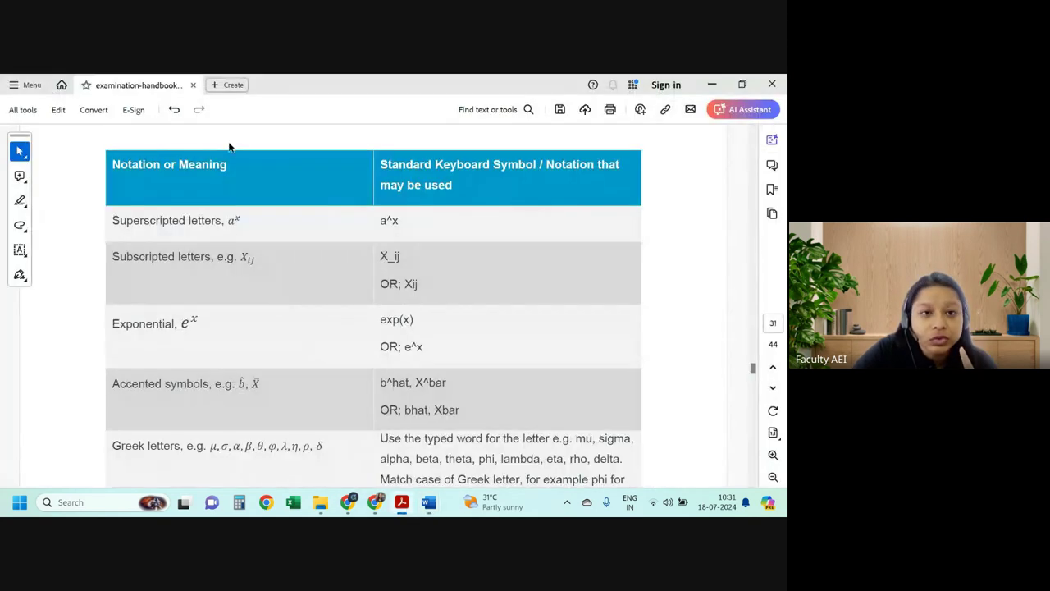
click(320, 502)
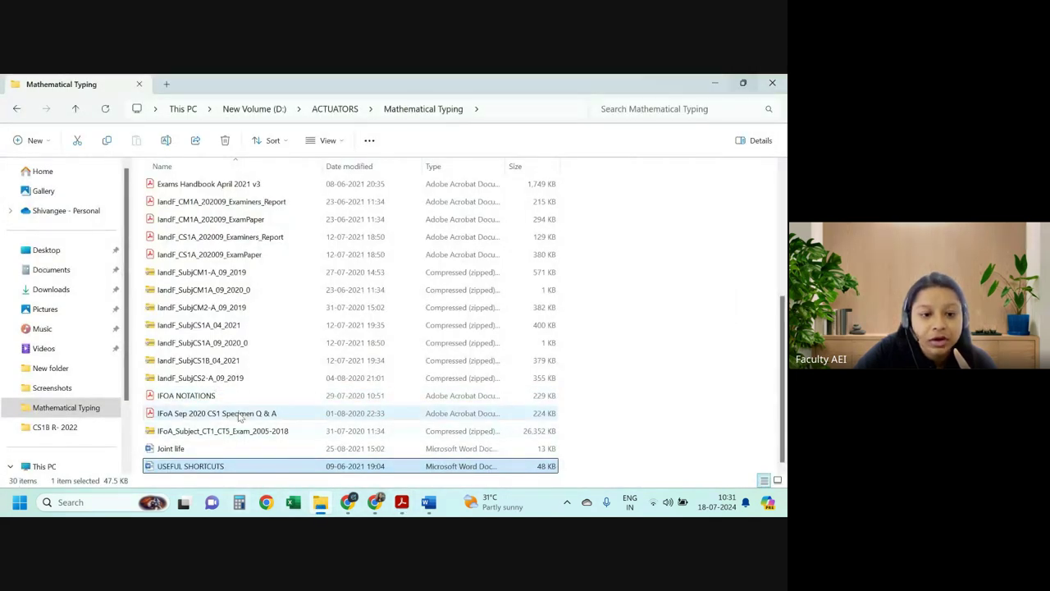
scroll(240, 419, up, 5)
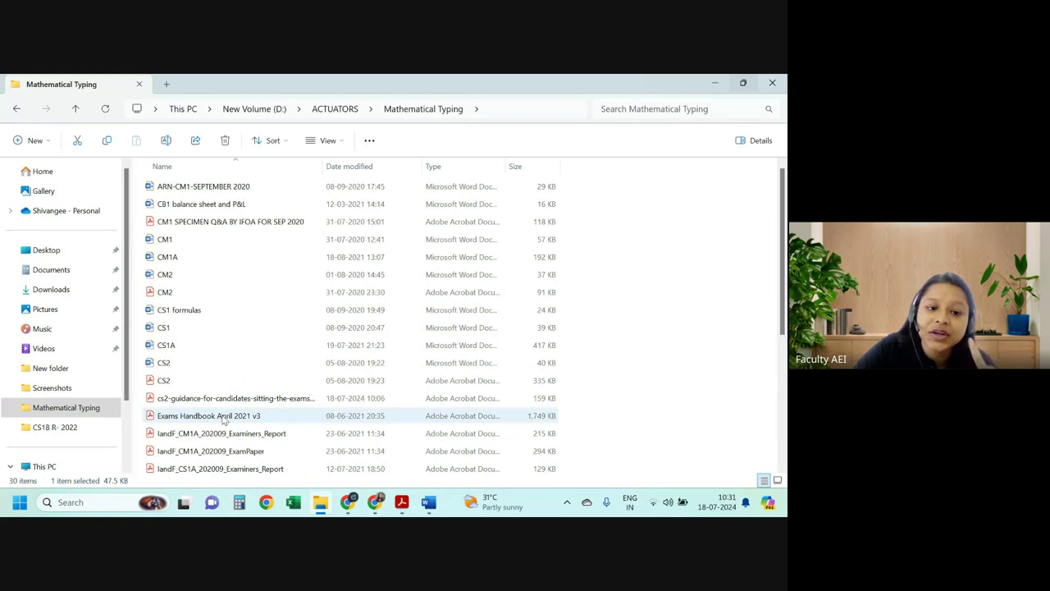
click(228, 402)
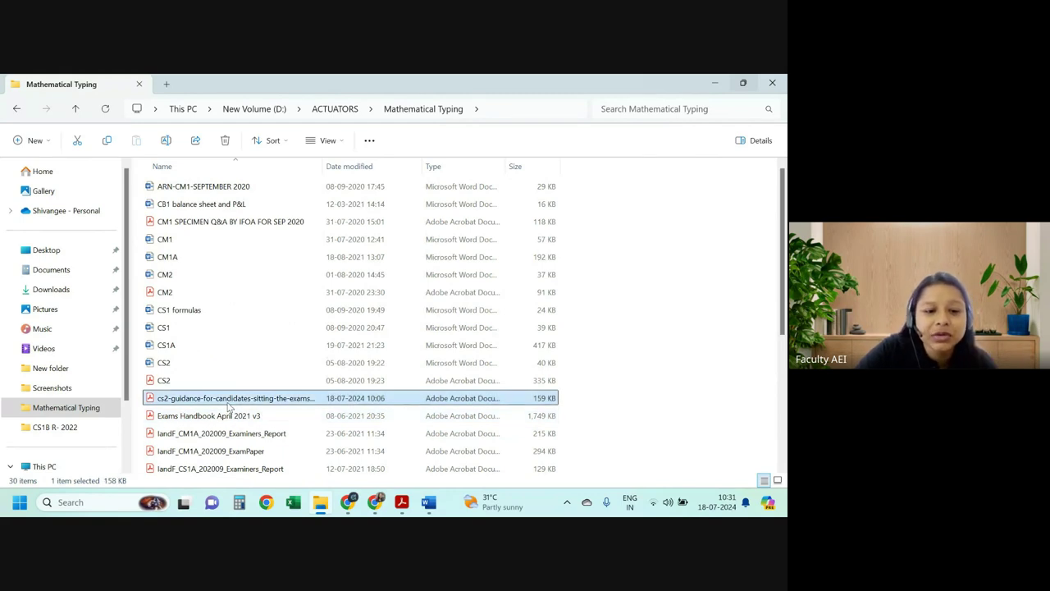
drag(322, 166, 364, 178)
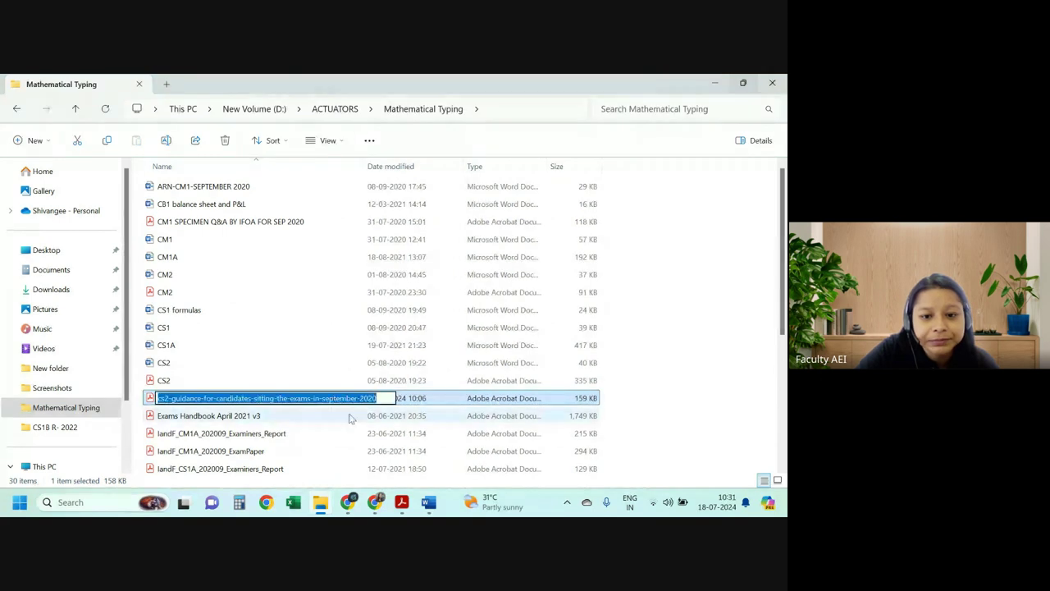
double_click(363, 397)
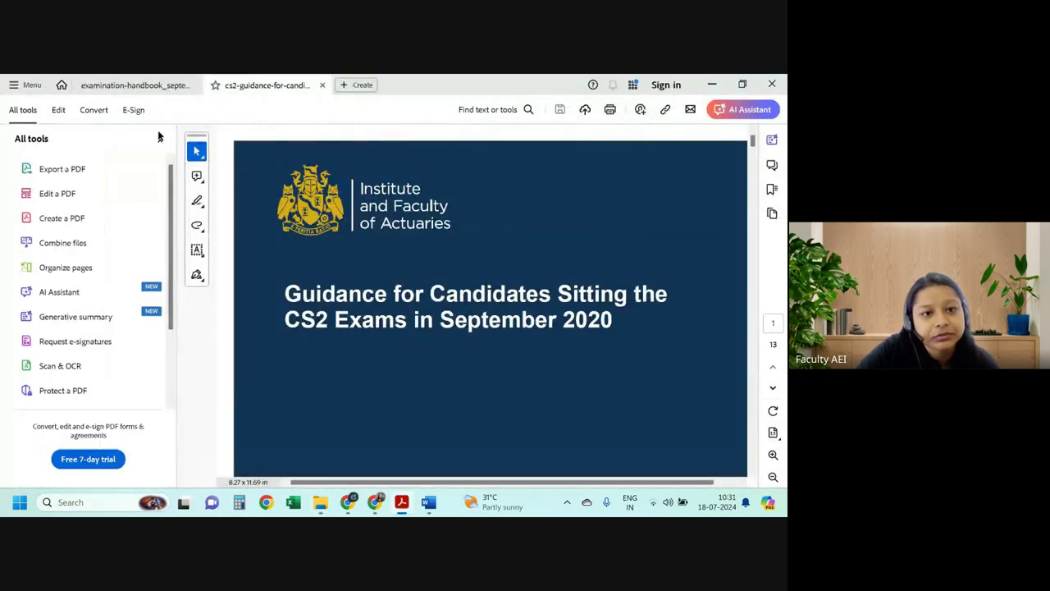
click(157, 135)
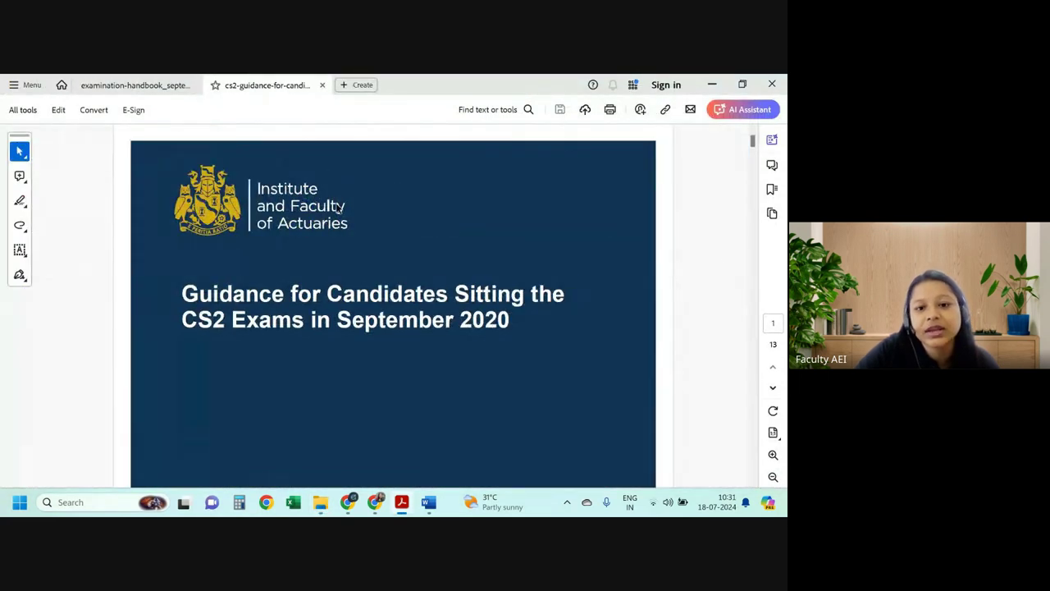
Read the CS2 guidance PDF through to the Question 7 solutions on page 11, then switch to the browser
drag(753, 144, 750, 228)
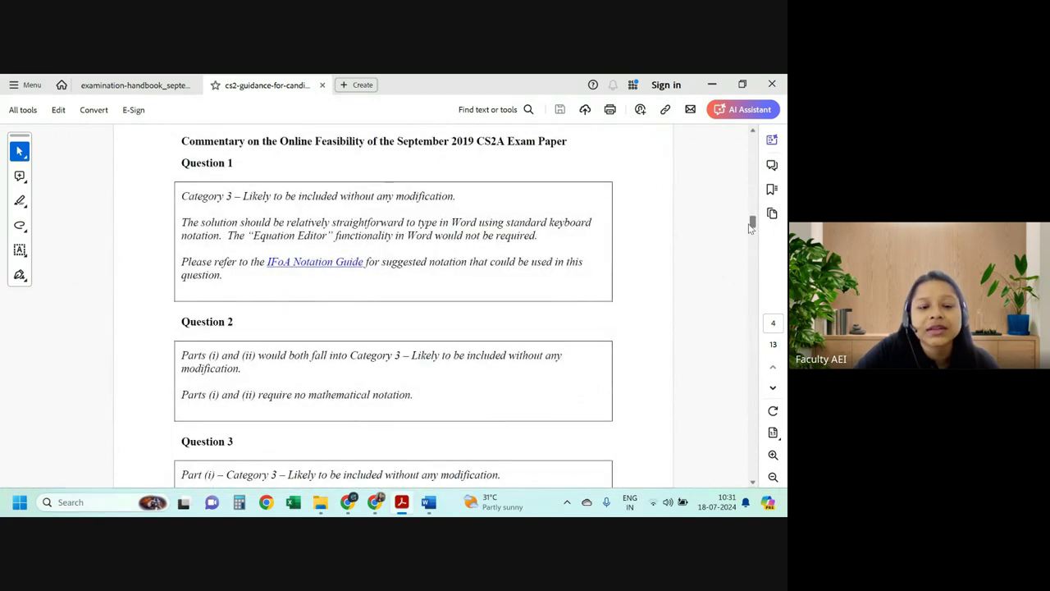
drag(367, 141, 536, 142)
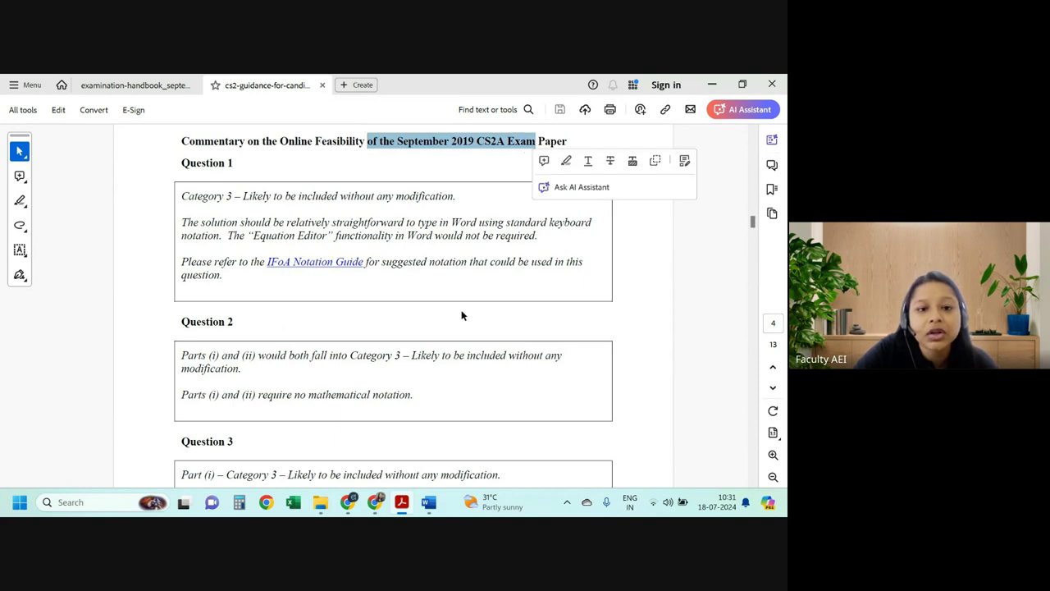
scroll(428, 315, down, 3)
scroll(426, 315, down, 8)
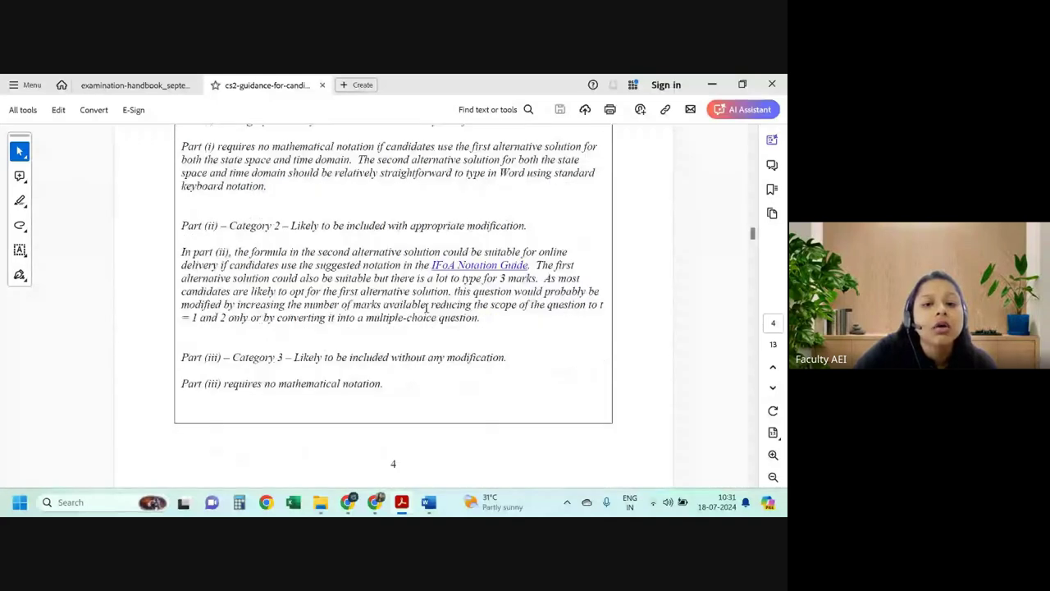
scroll(428, 306, down, 10)
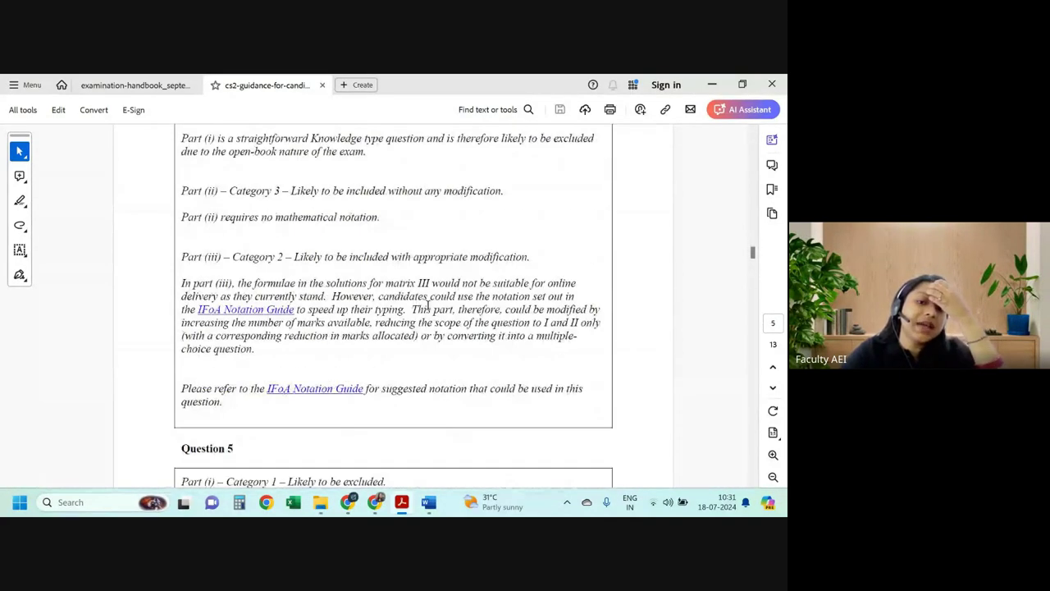
scroll(439, 294, down, 10)
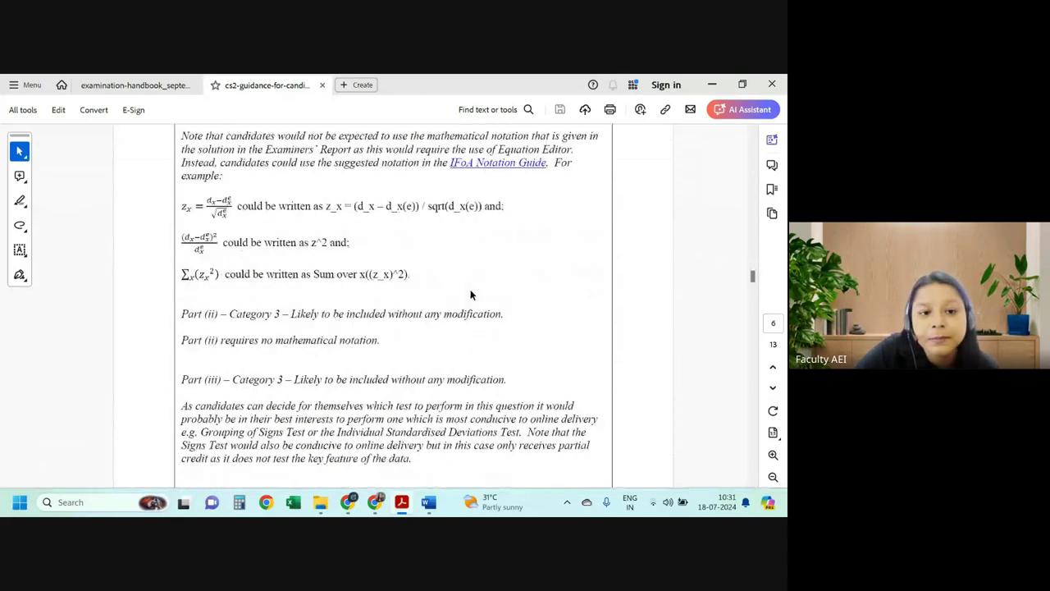
drag(752, 278, 739, 406)
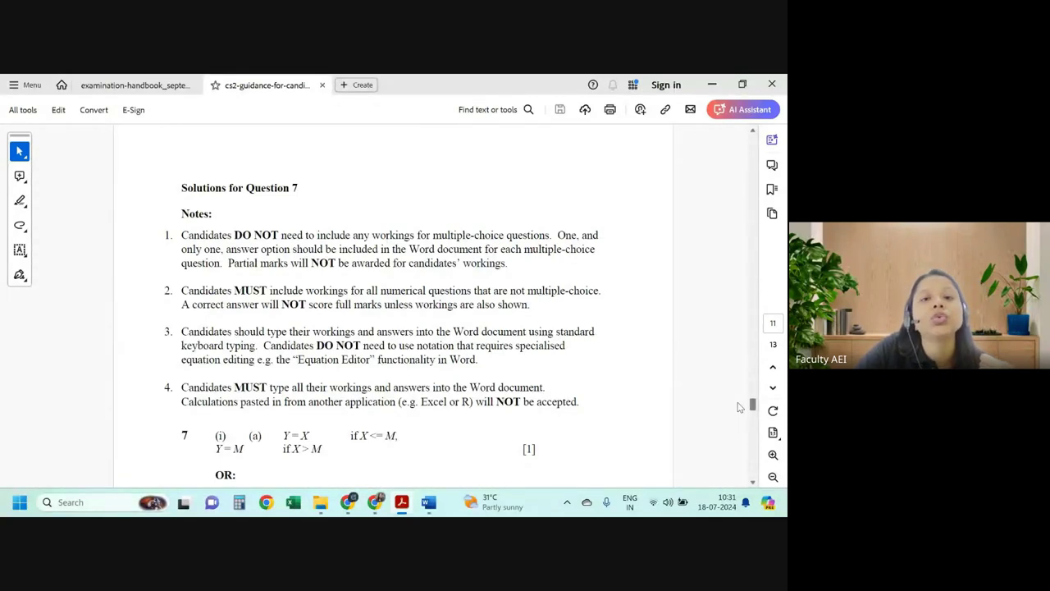
drag(739, 406, 723, 455)
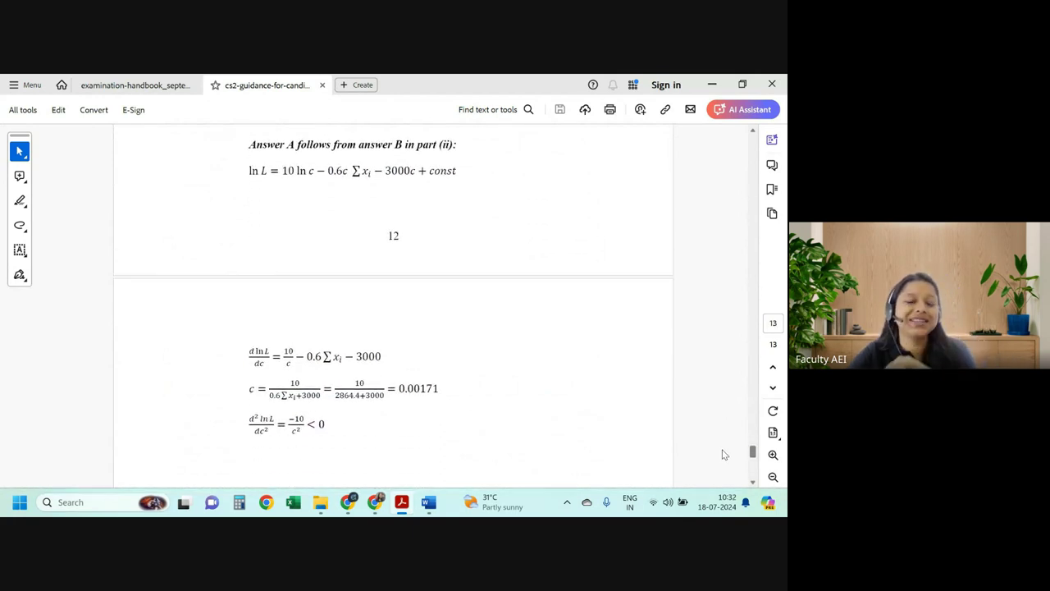
scroll(723, 454, up, 1)
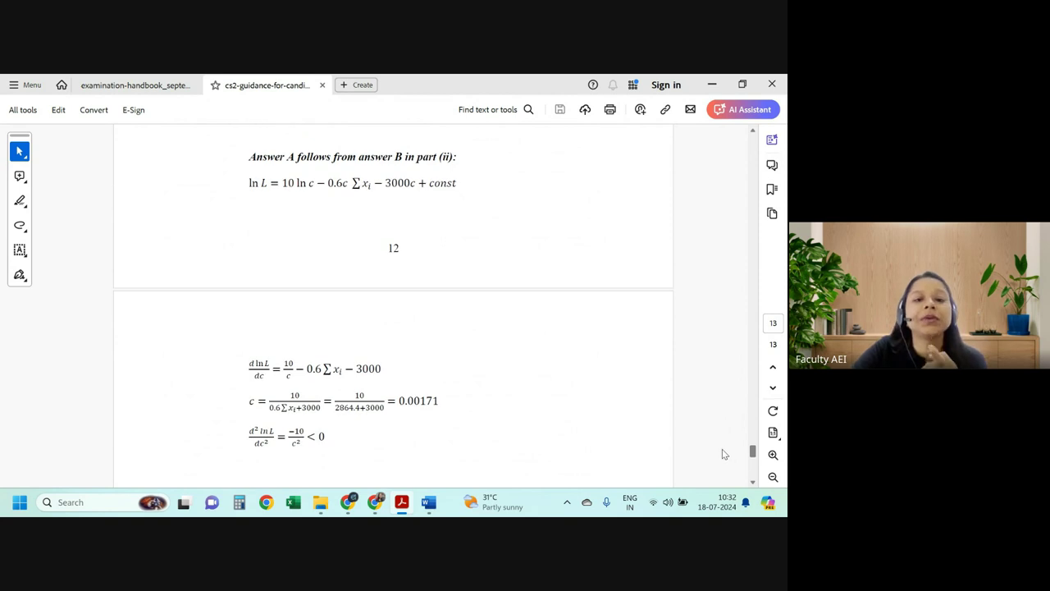
drag(723, 454, 714, 405)
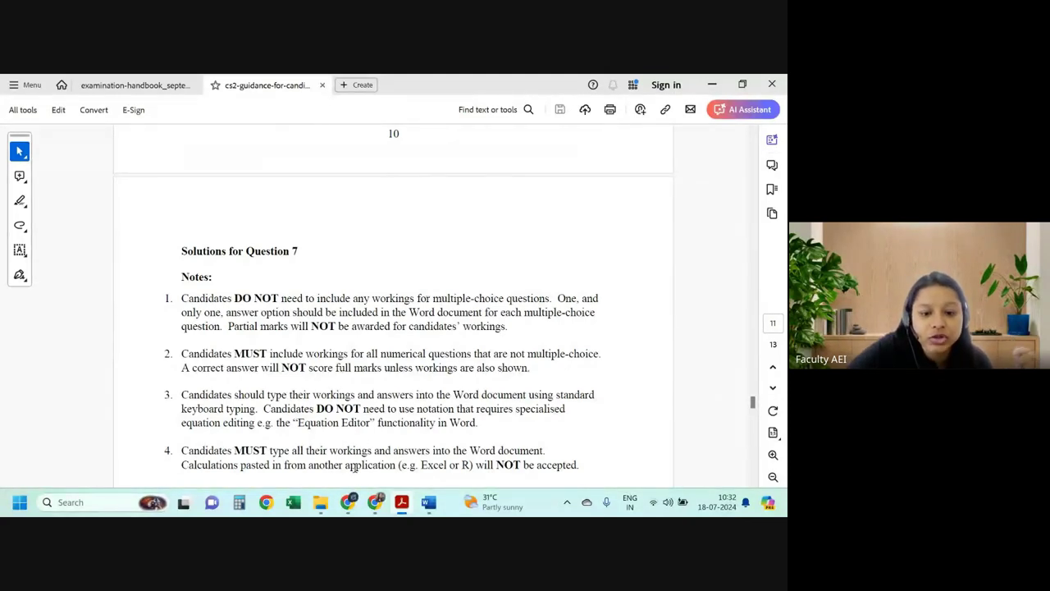
key(alt+Tab)
Open the IFoA past exam papers page at its September 2020 specimens, then minimise Chrome
click(90, 86)
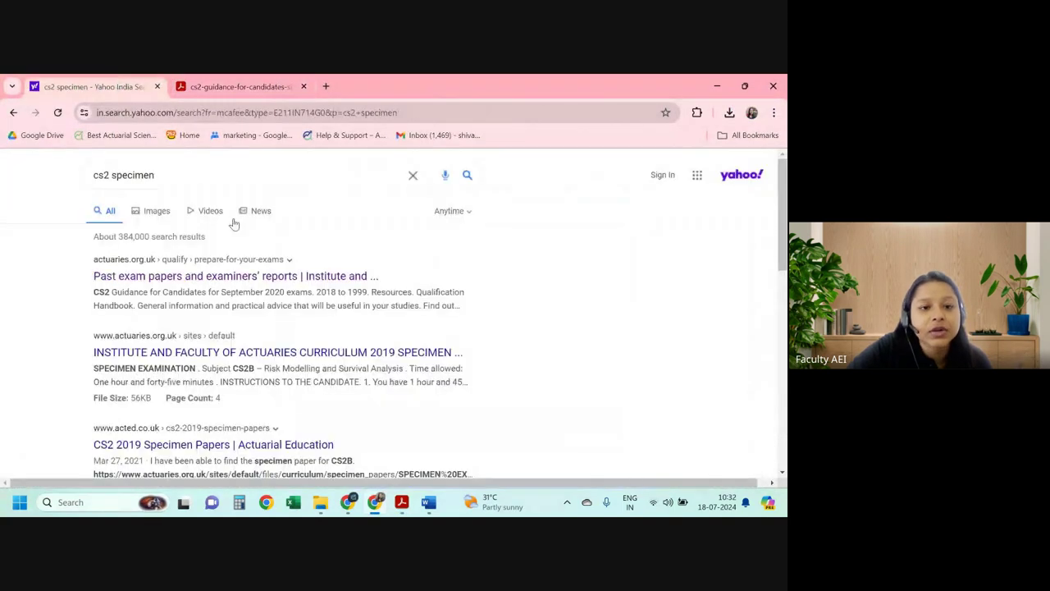
click(166, 279)
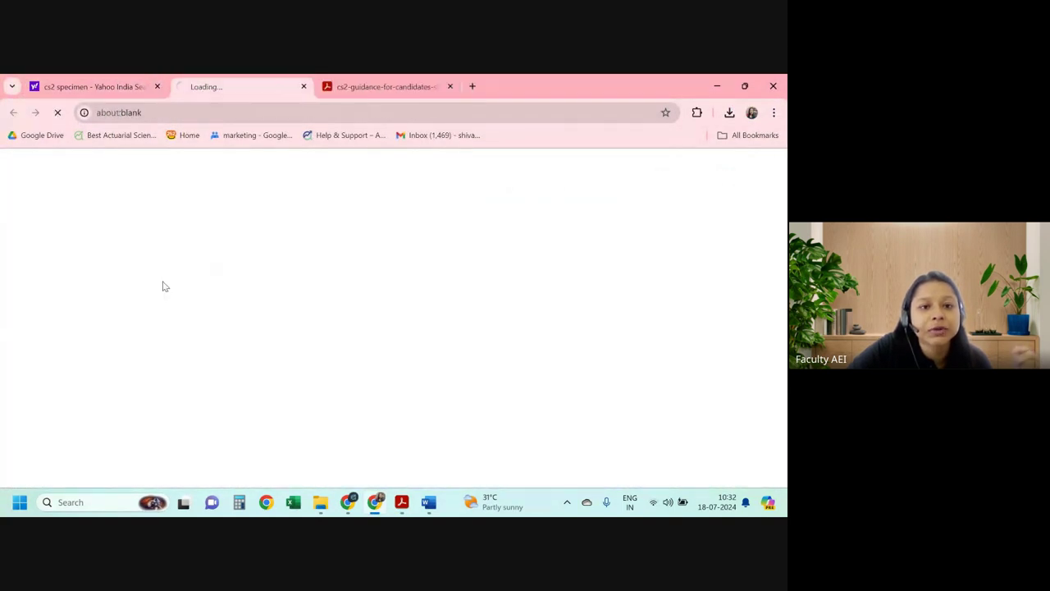
scroll(242, 345, down, 20)
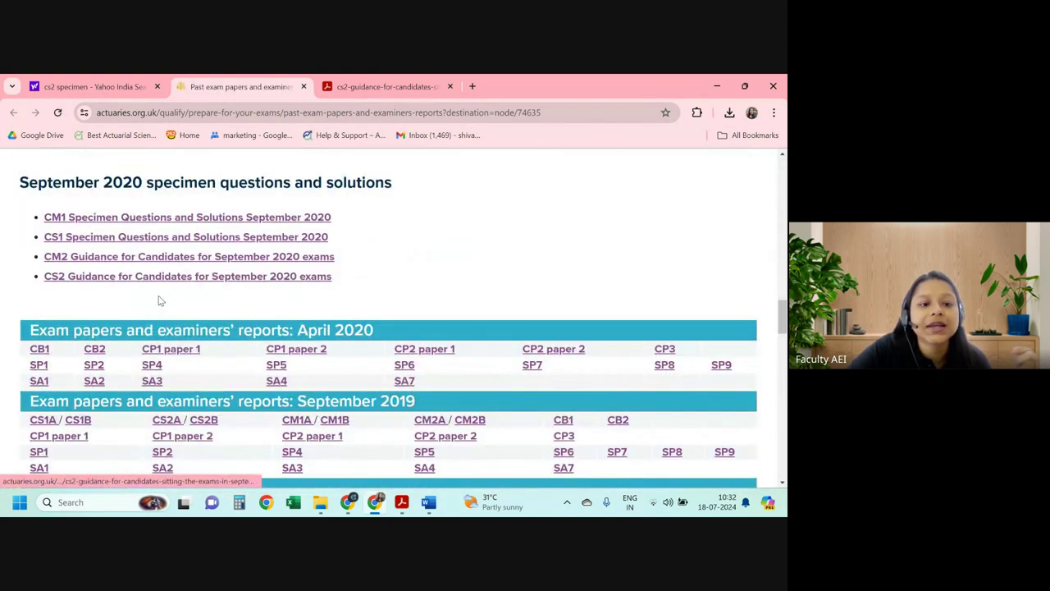
click(715, 84)
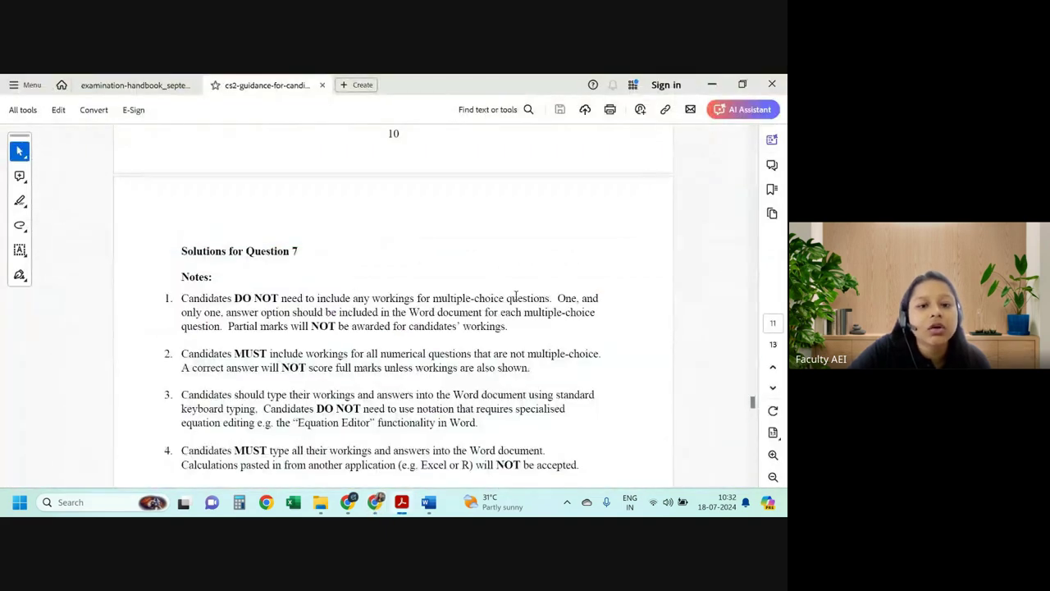
Review the guidance PDF pages 11–13 and back to page 5 (Question 4), then launch Excel
scroll(470, 342, down, 4)
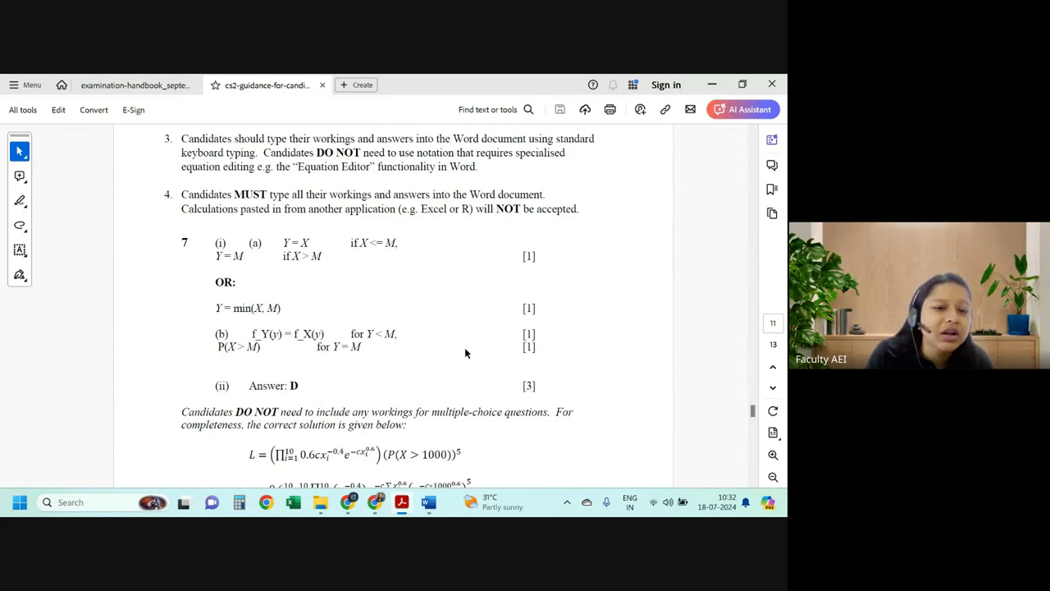
scroll(464, 352, down, 10)
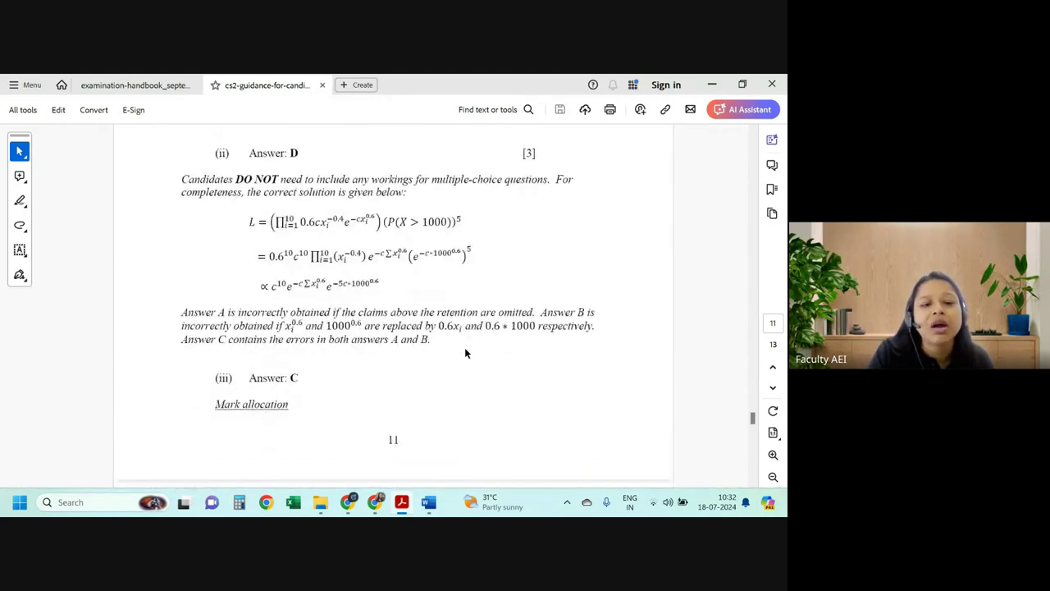
scroll(464, 353, down, 10)
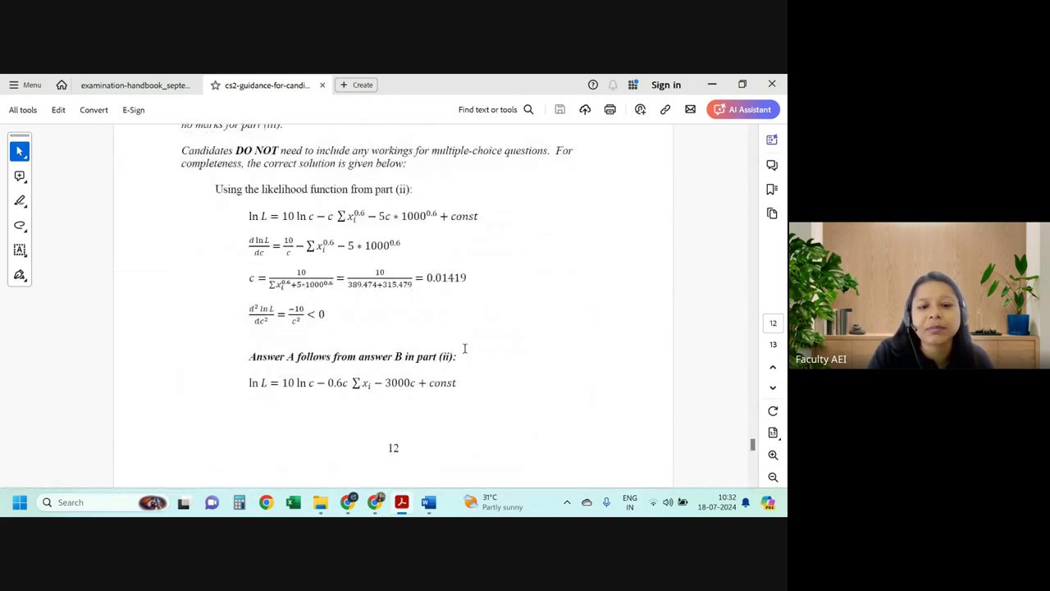
scroll(464, 353, down, 8)
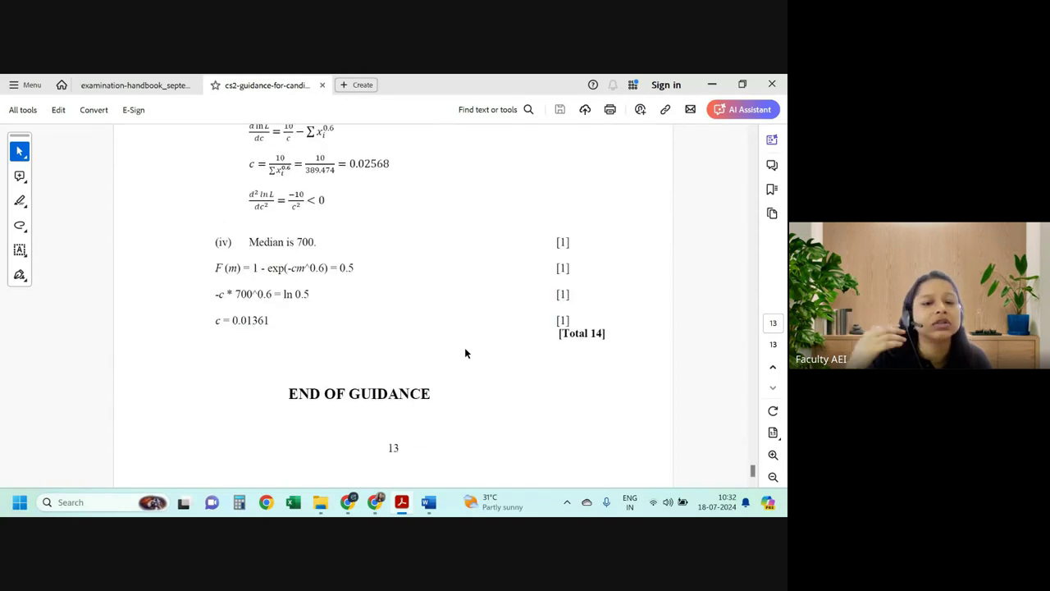
scroll(464, 353, up, 20)
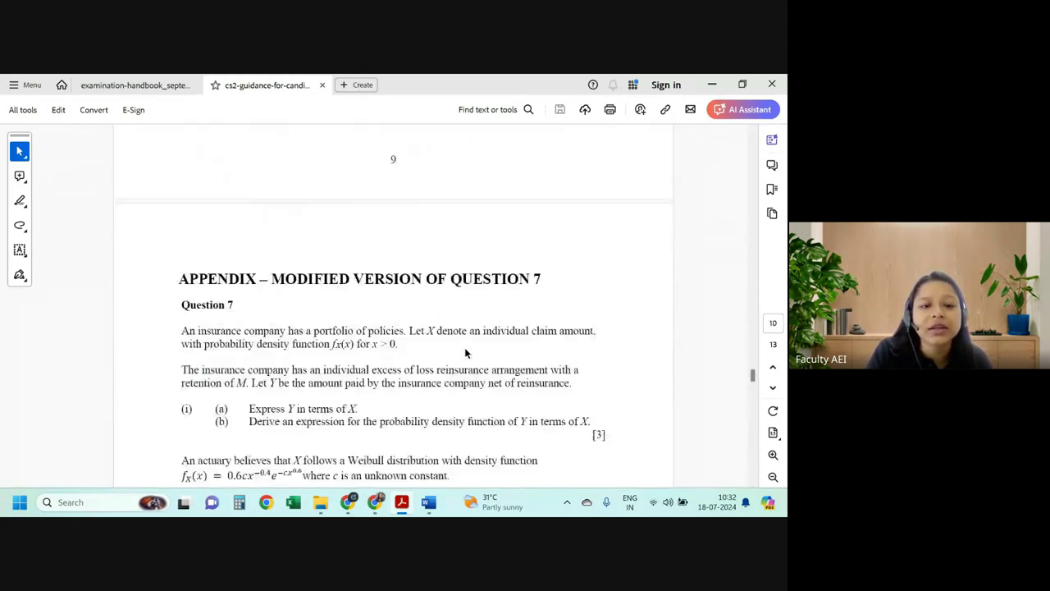
scroll(464, 353, down, 15)
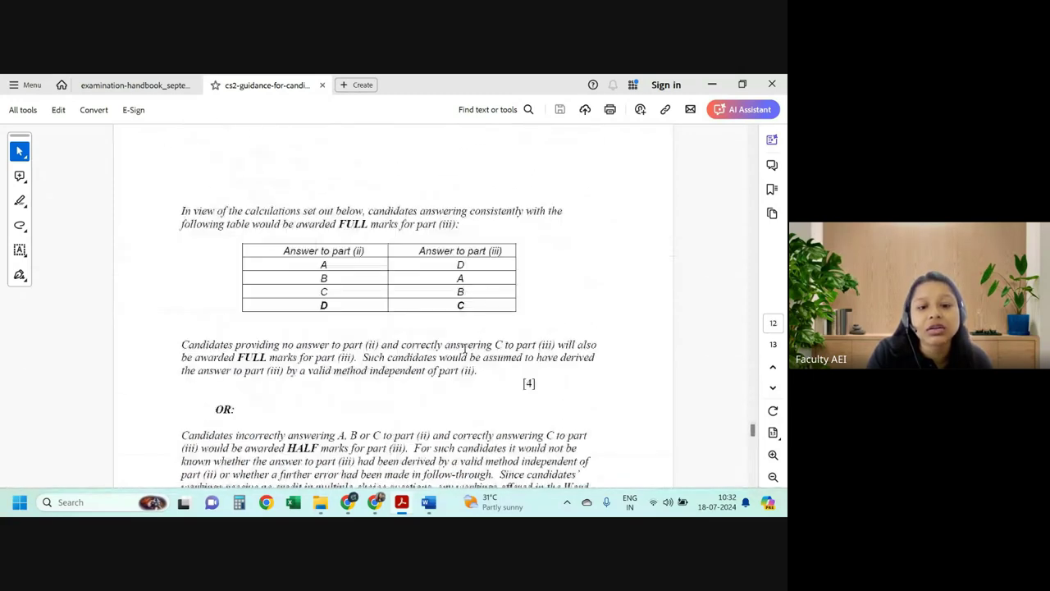
scroll(464, 349, up, 2)
scroll(465, 349, up, 20)
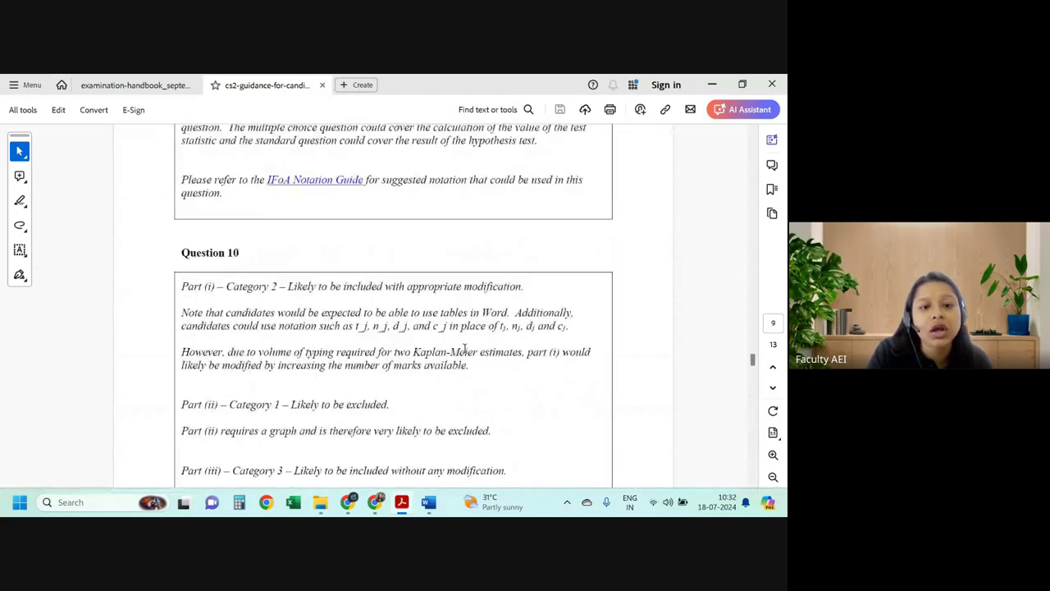
scroll(465, 348, up, 10)
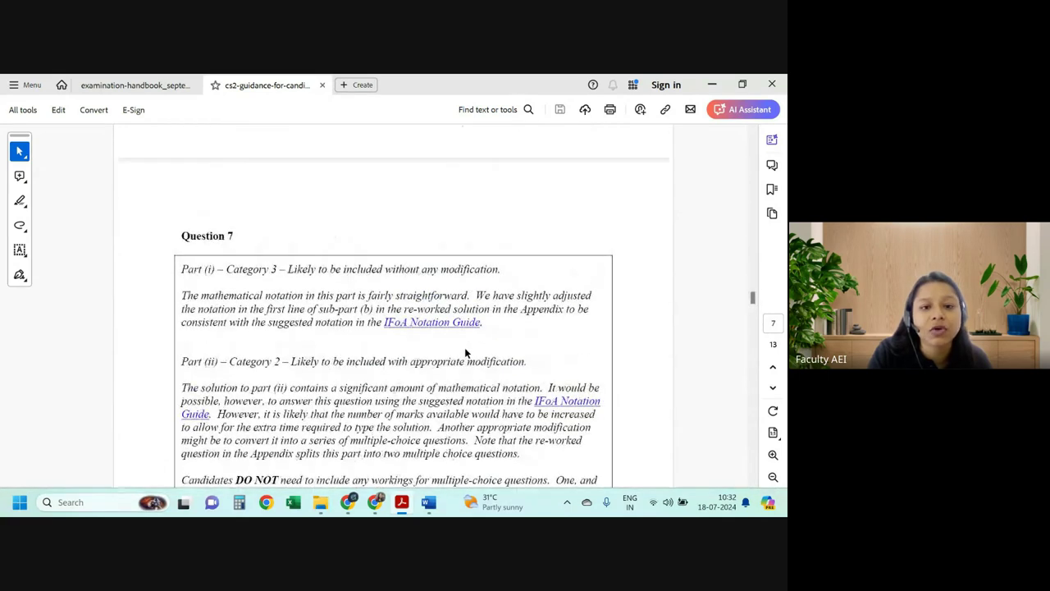
scroll(465, 350, up, 20)
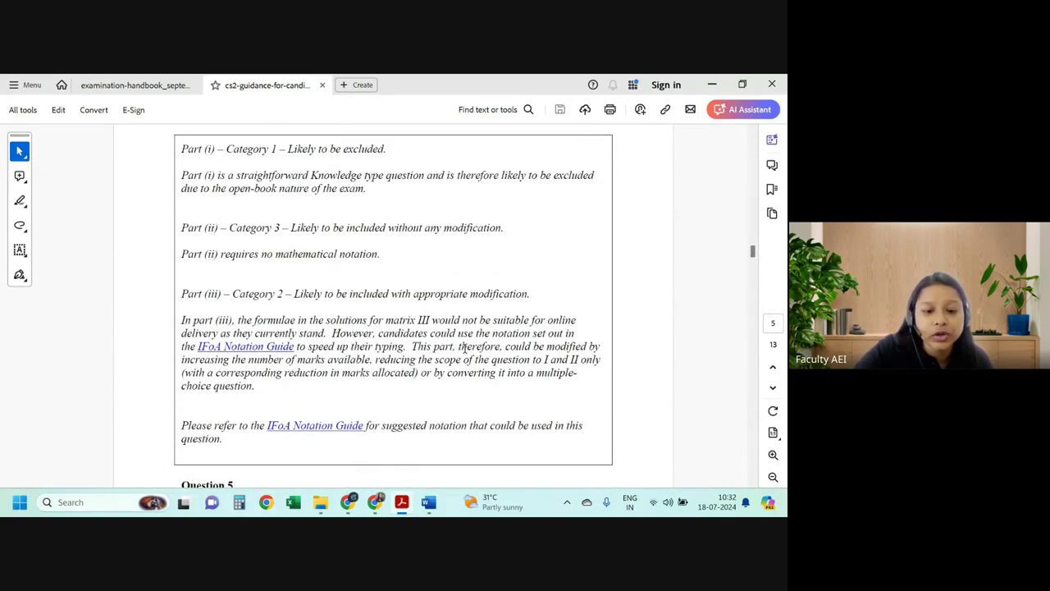
click(293, 502)
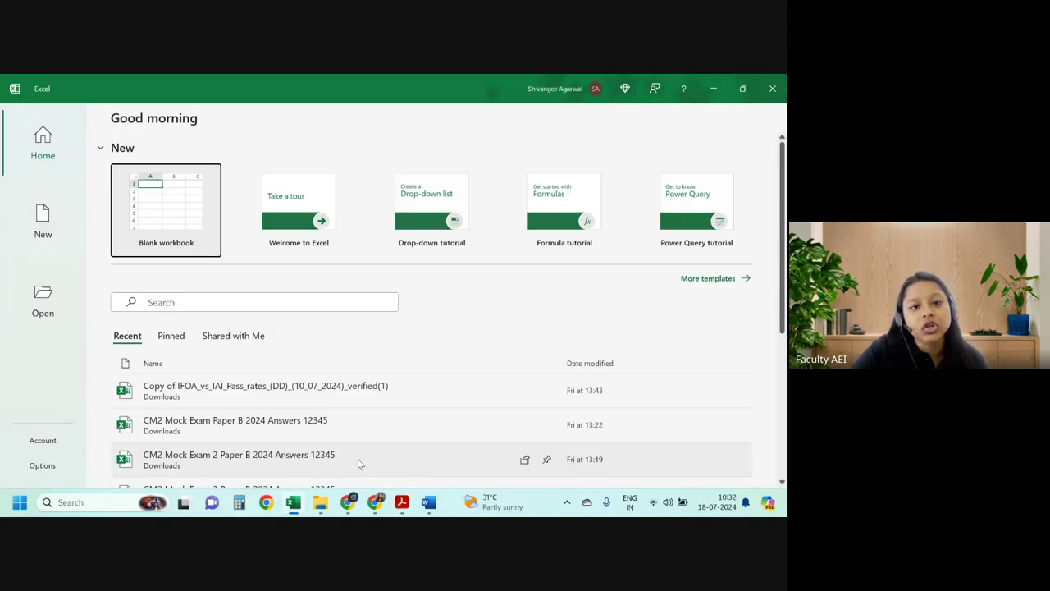
Create a new blank Excel workbook and select cell A1
click(164, 230)
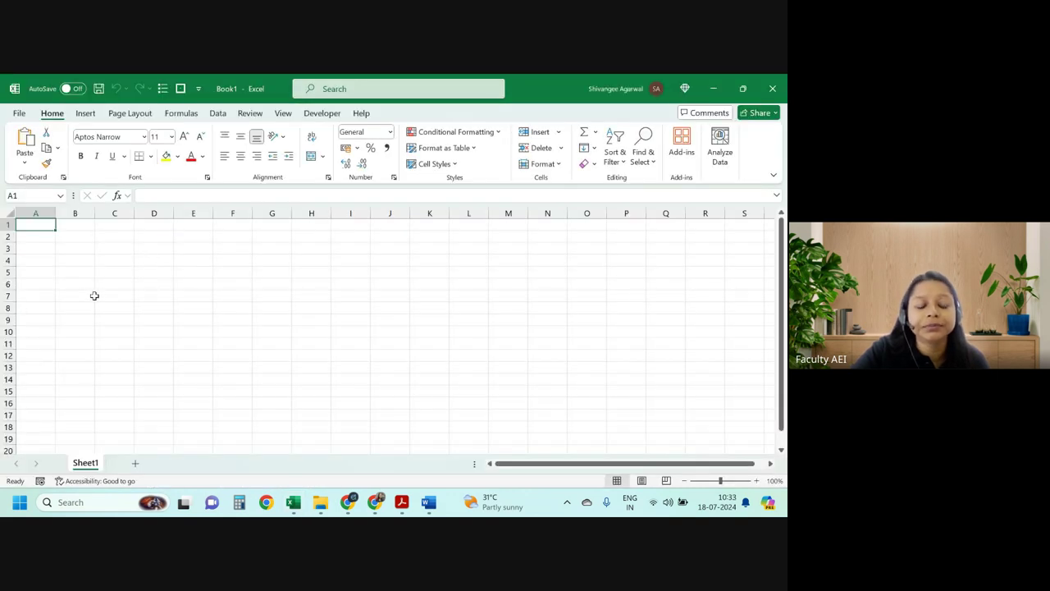
ctrl+scroll(143, 315, up, 1)
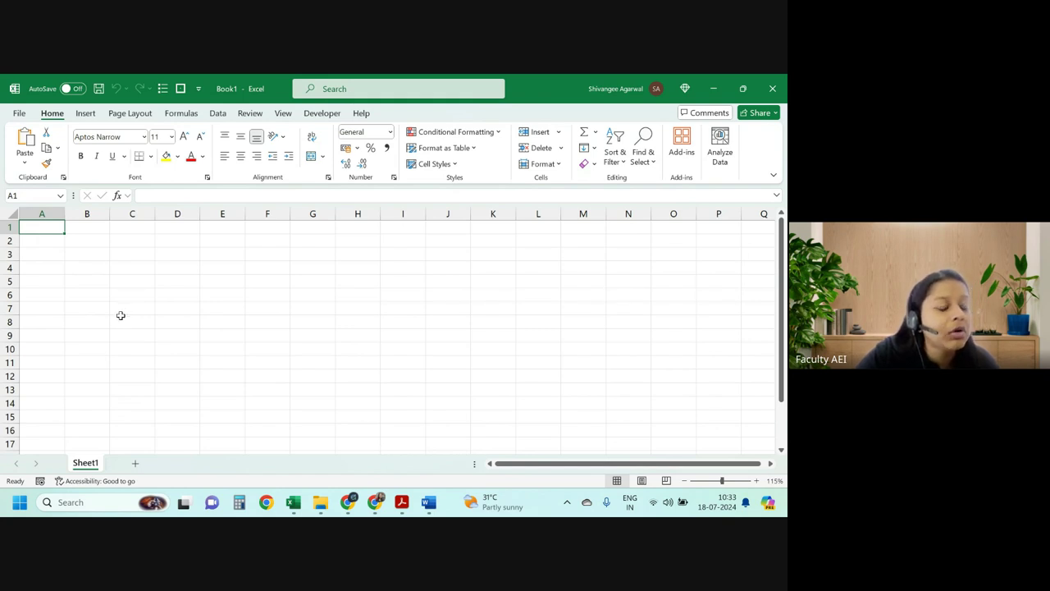
drag(47, 227, 340, 369)
click(56, 230)
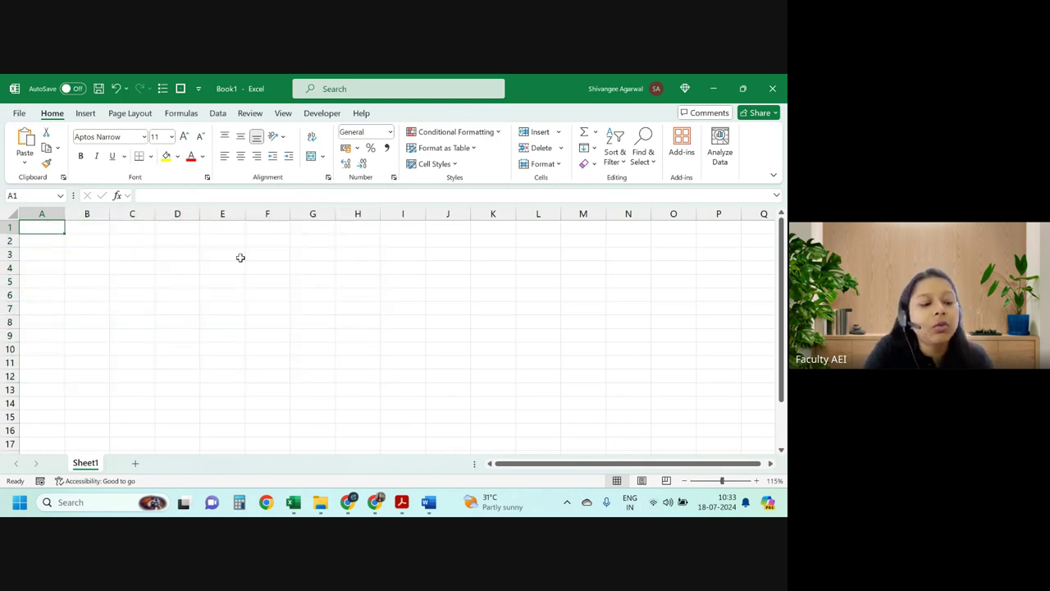
Enter the header j in A1 and the values 1, 2, 3 in A2:A4
text(j)
key(Return)
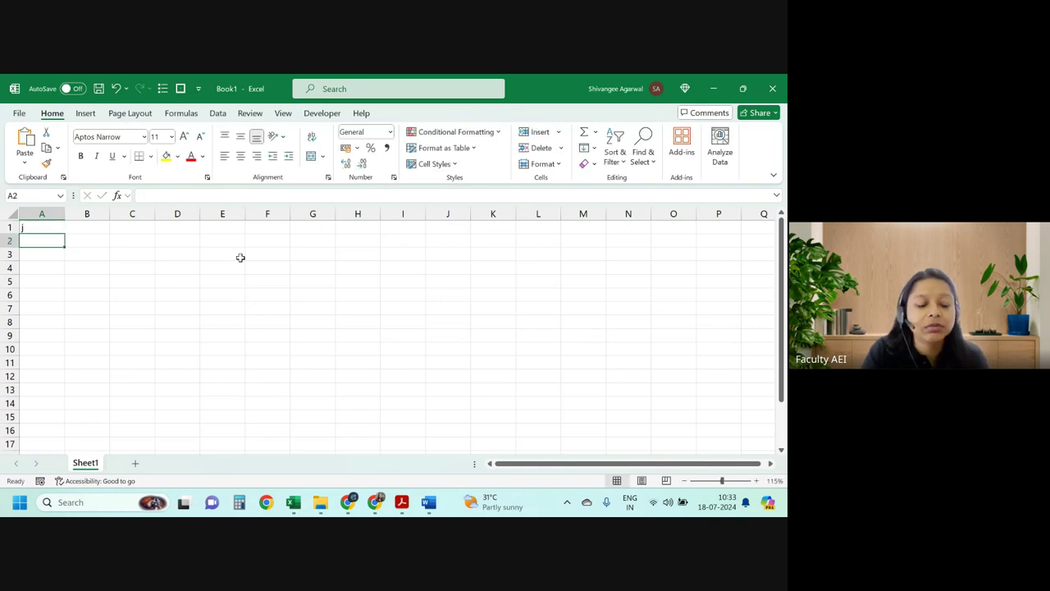
scroll(219, 255, up, 3)
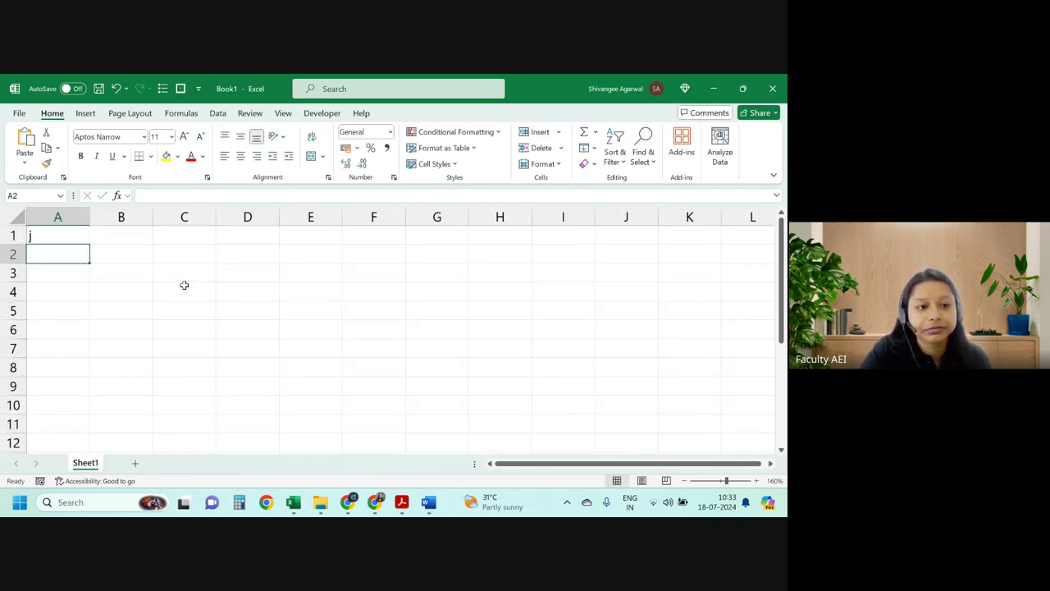
scroll(184, 285, down, 1)
text(1)
key(Return)
text(2)
key(Return)
text(3)
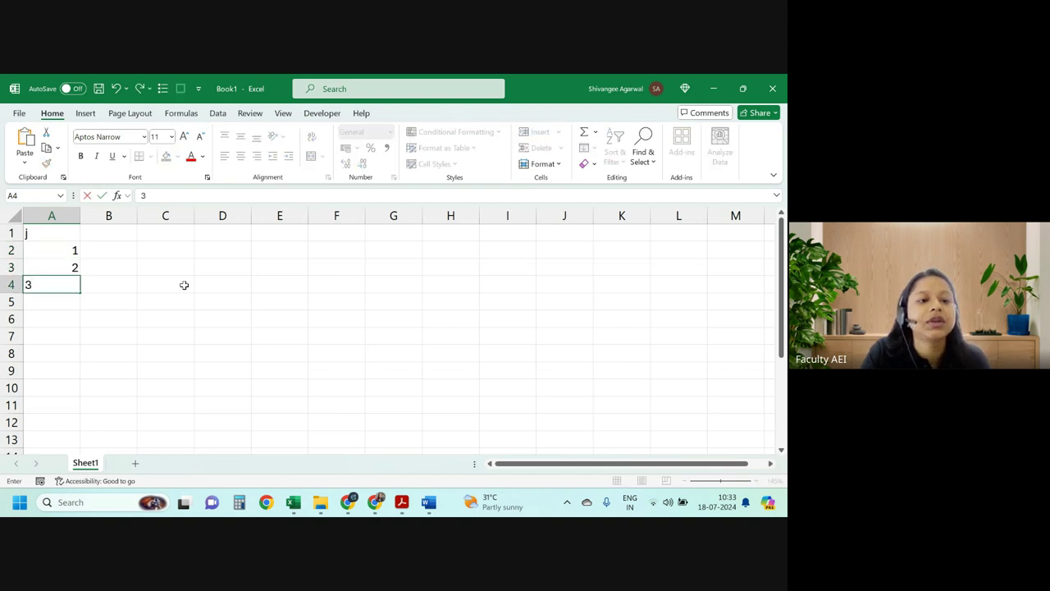
key(Up)
key(Up)
key(Up)
Add the headers tj, dj and nj in cells B1, C1 and D1
key(Right)
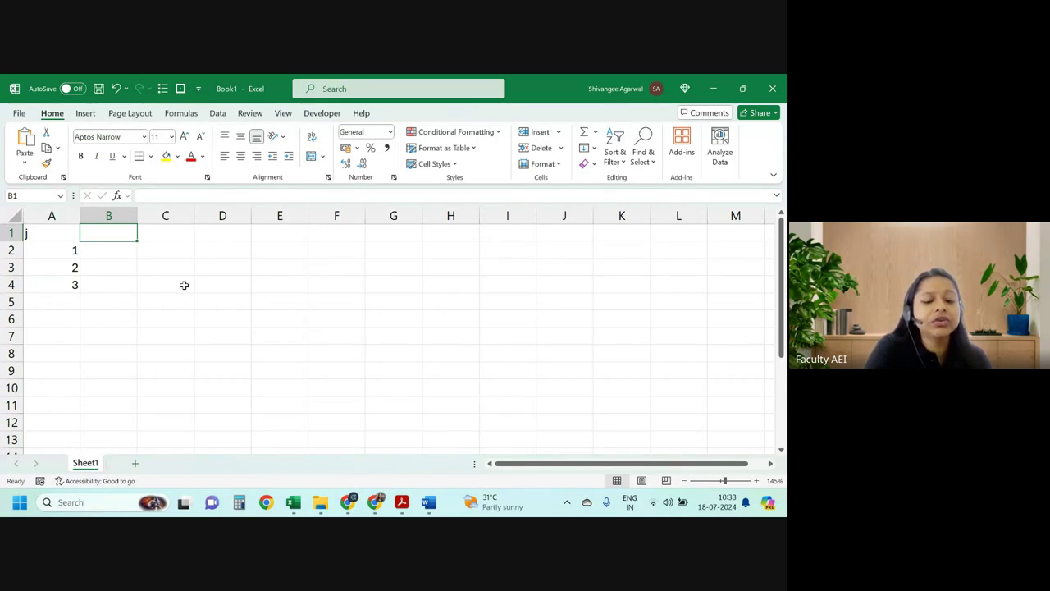
text(tj)
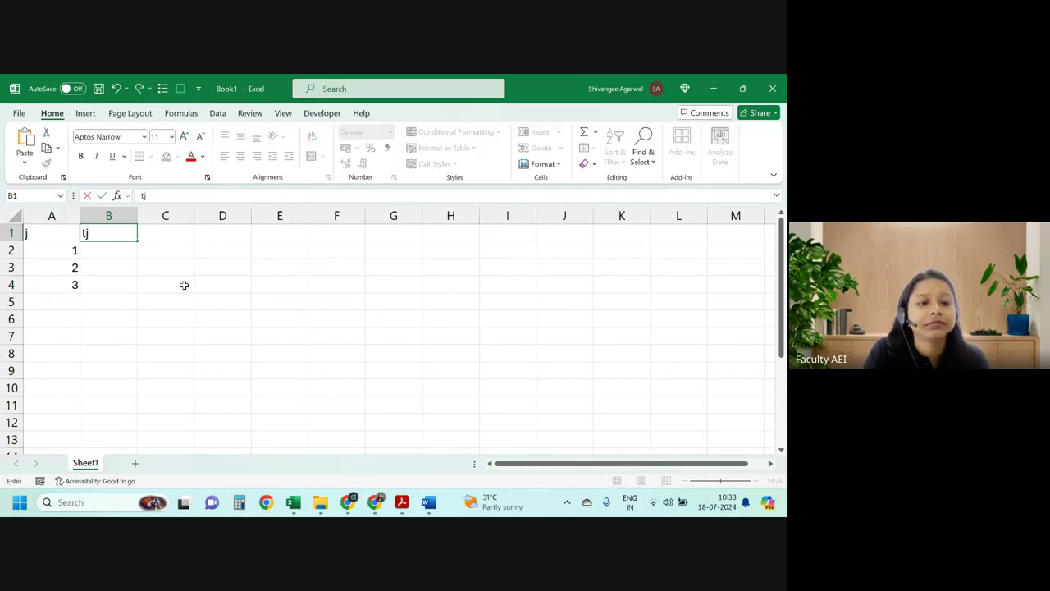
key(Return)
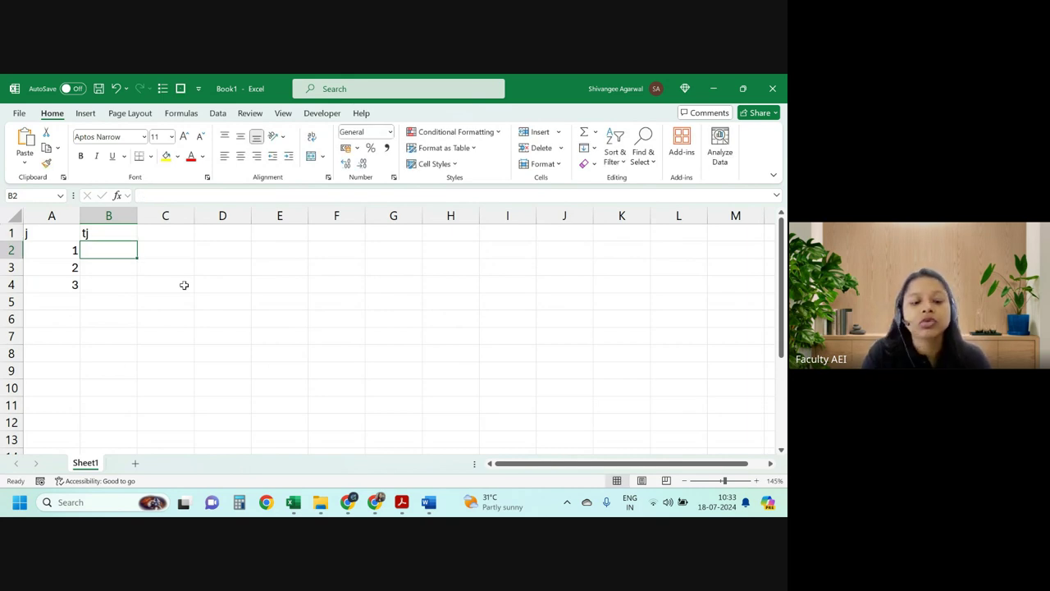
key(Up)
key(Right)
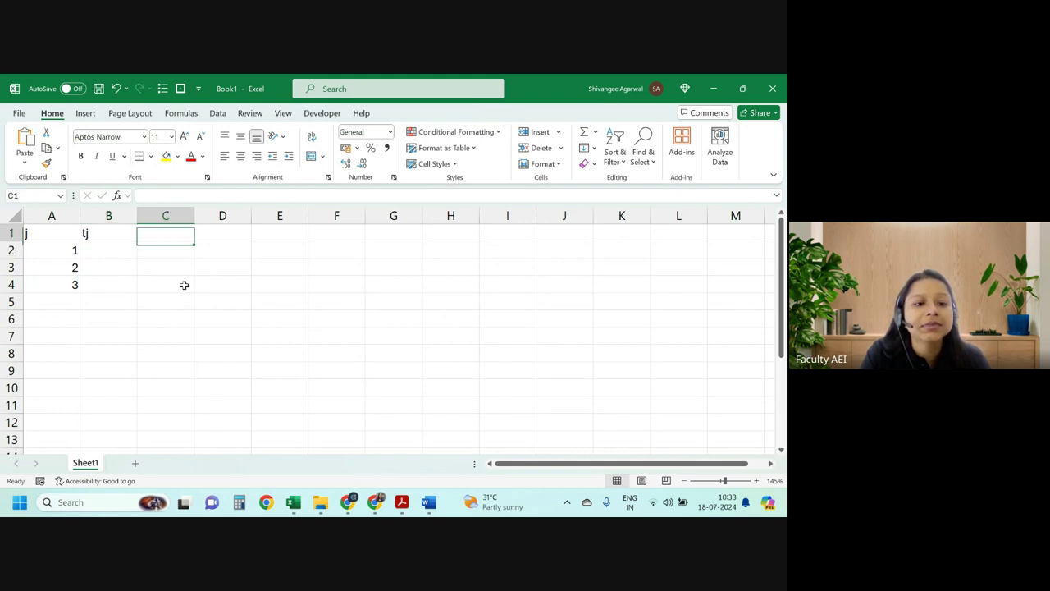
text(dj)
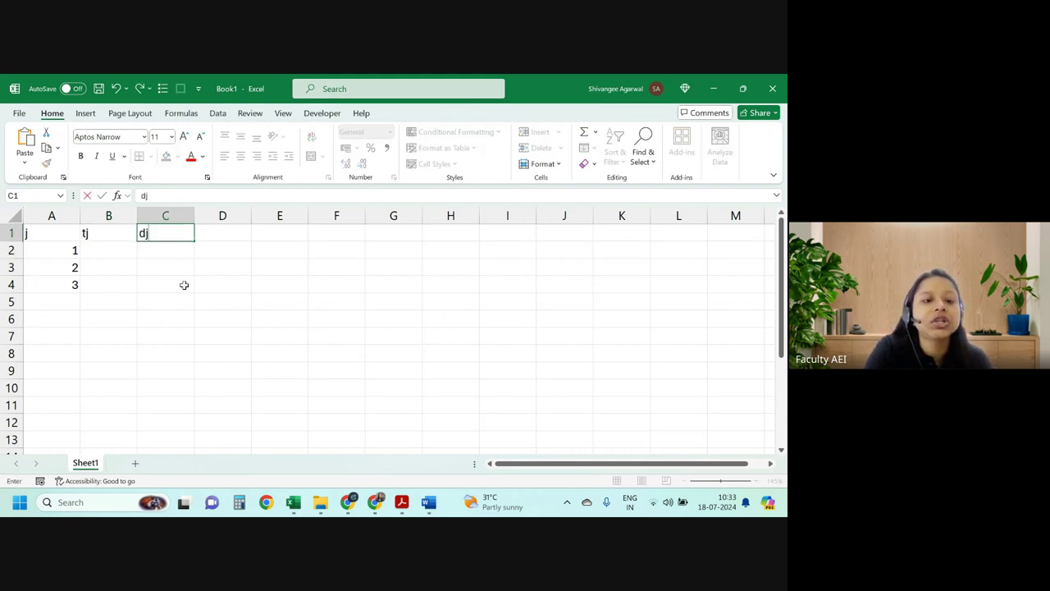
key(Tab)
text(nj)
key(Tab)
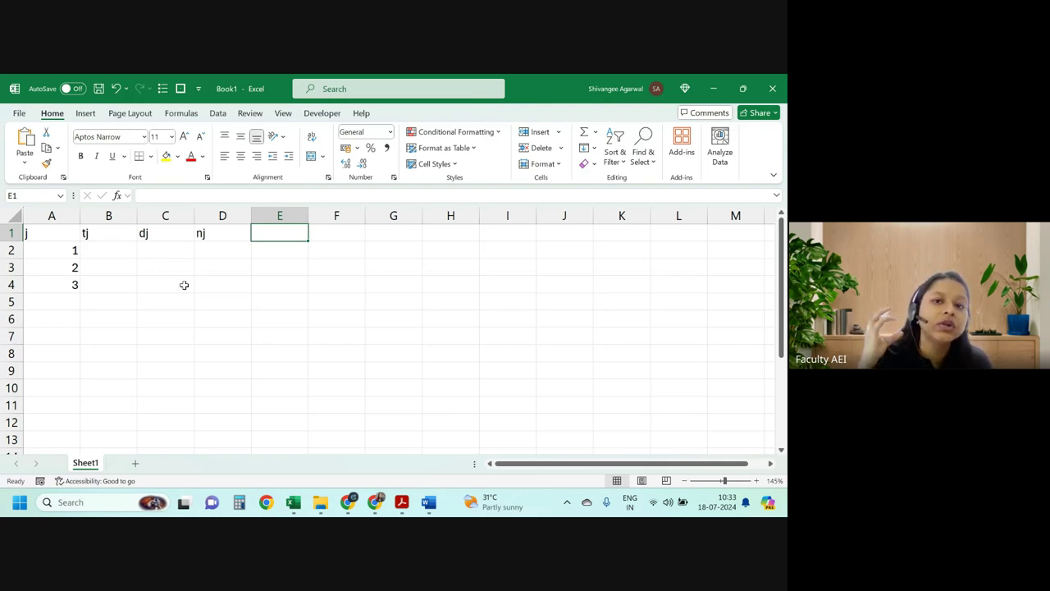
Enter nj 20 and dj 2 in row 2, and nj 17 and dj 1 in row 3
drag(156, 234, 296, 293)
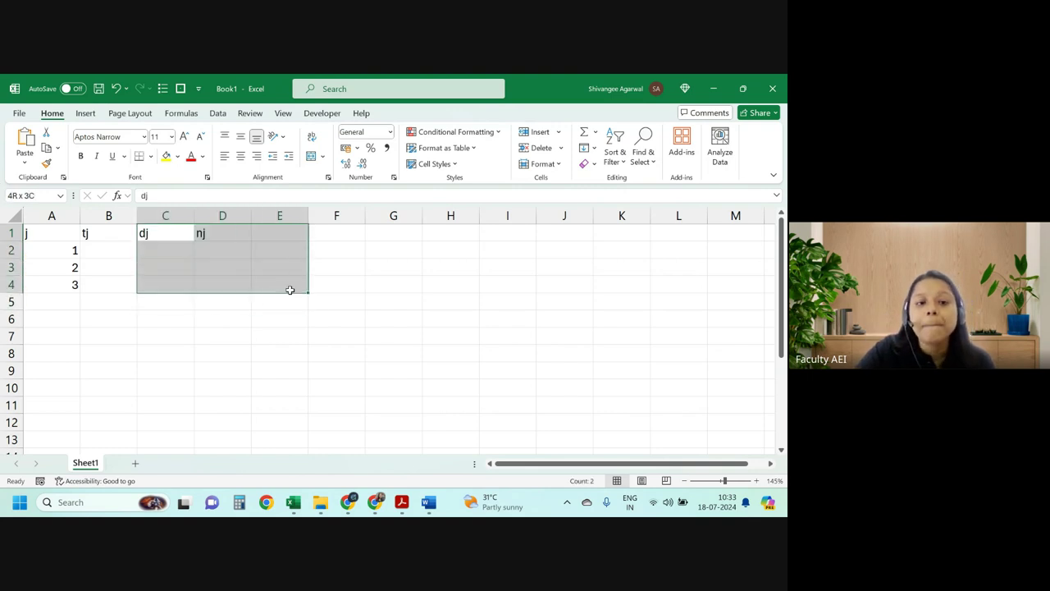
click(207, 280)
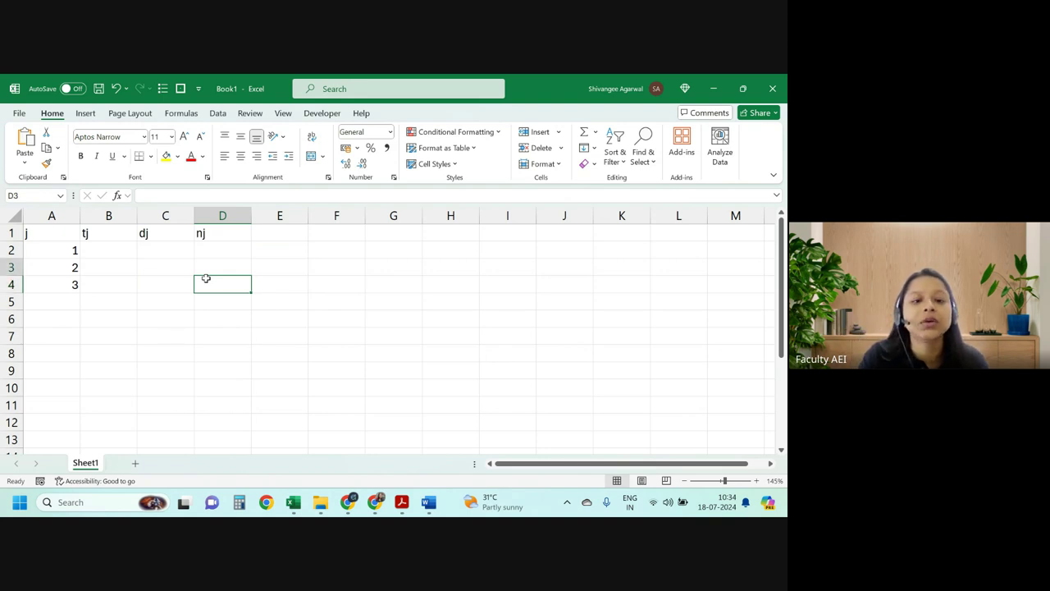
key(Up)
key(Up)
text(20)
key(Left)
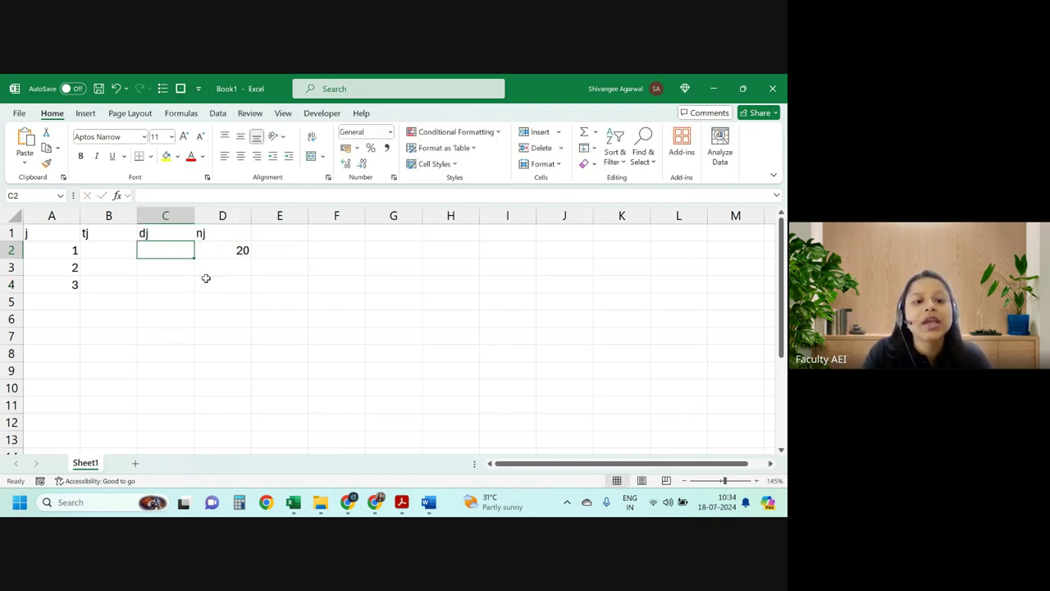
text(2)
key(Return)
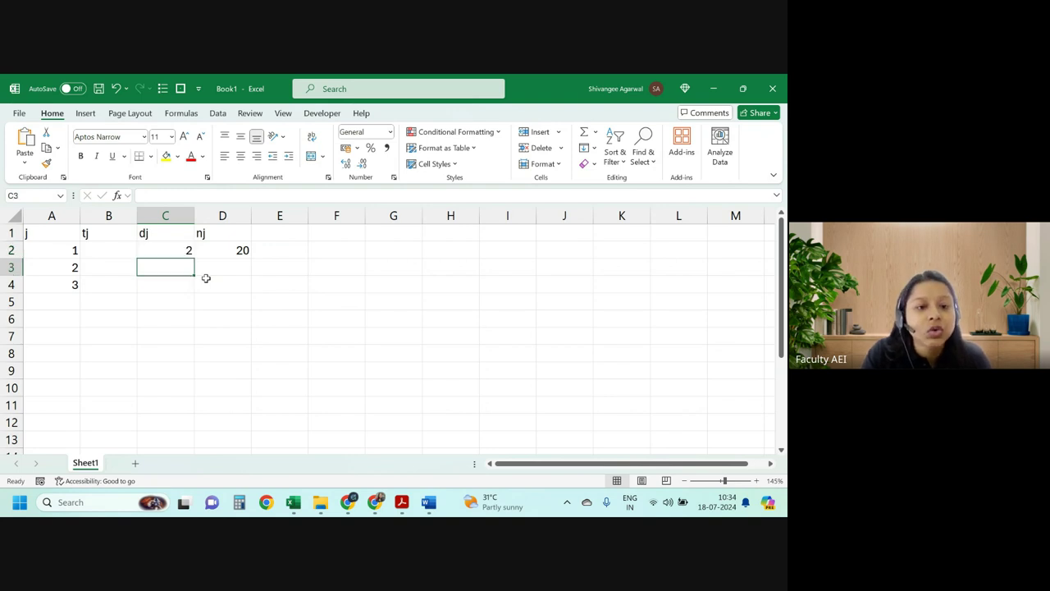
key(Right)
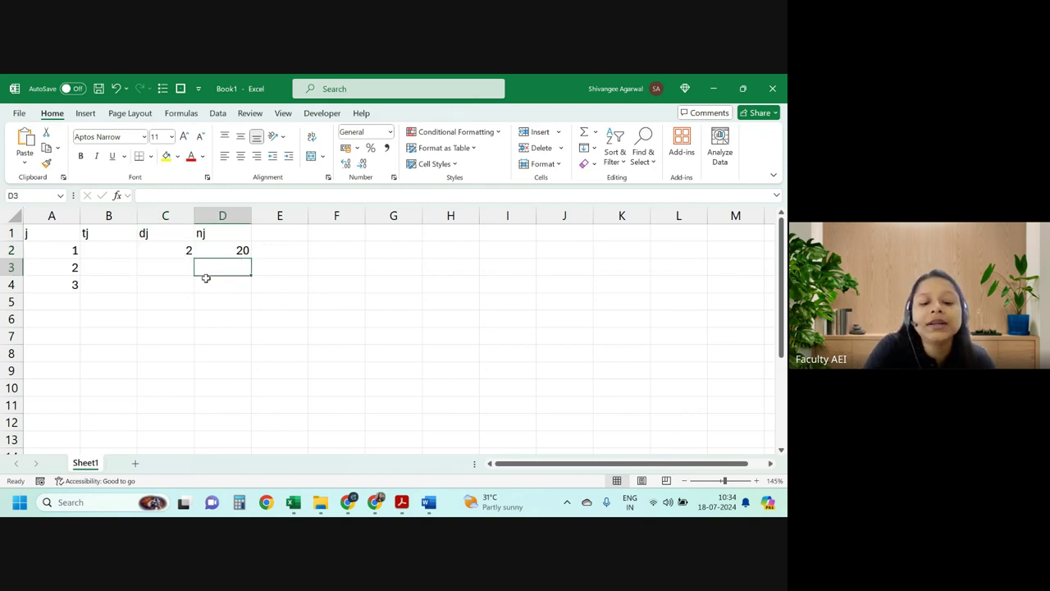
text(17)
key(Left)
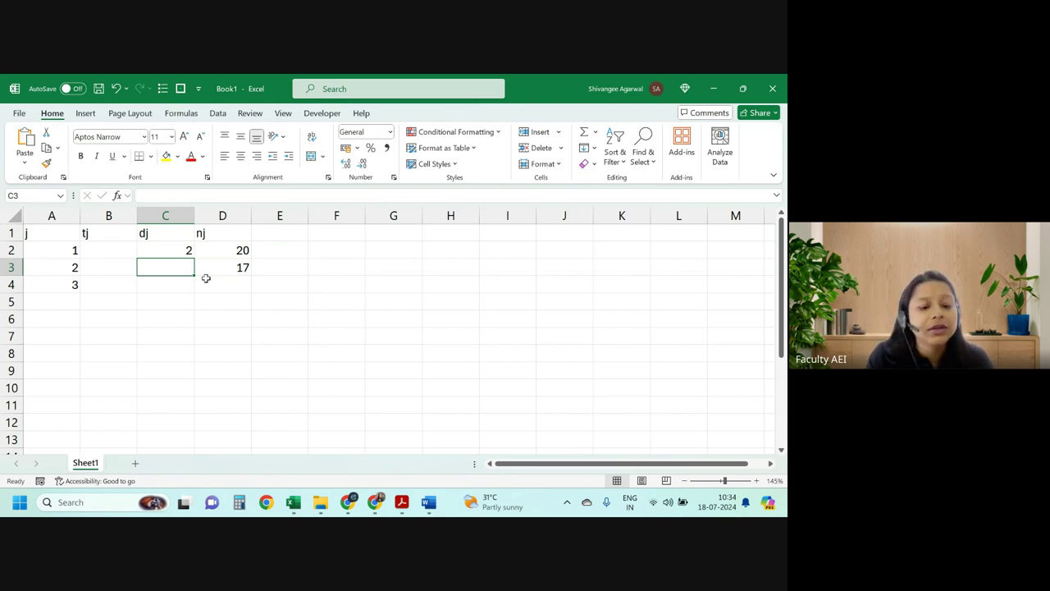
text(1)
key(Return)
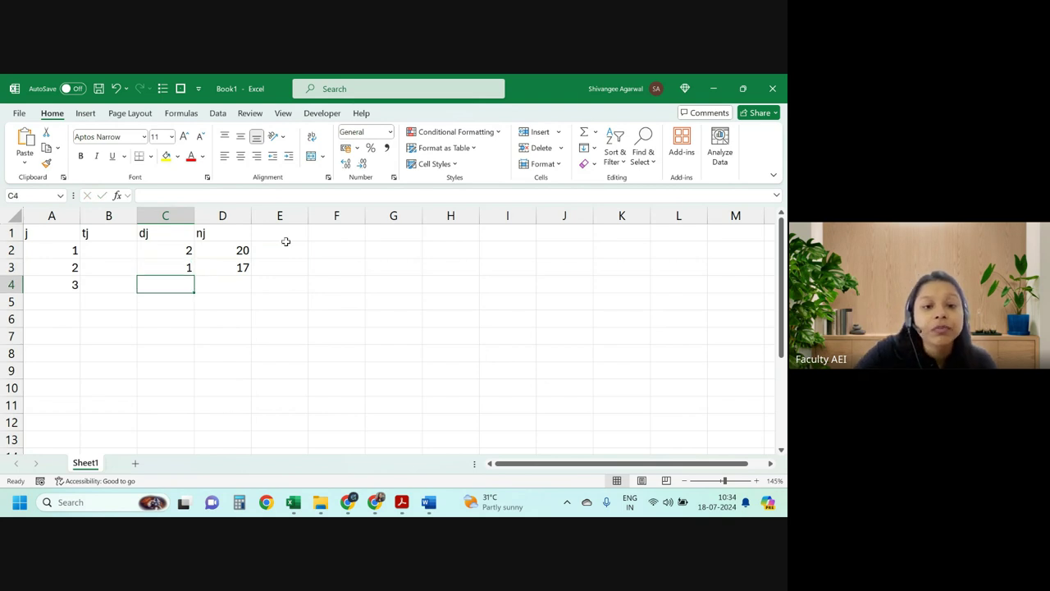
Begin a heading in E1, then erase it and cancel the entry
click(296, 236)
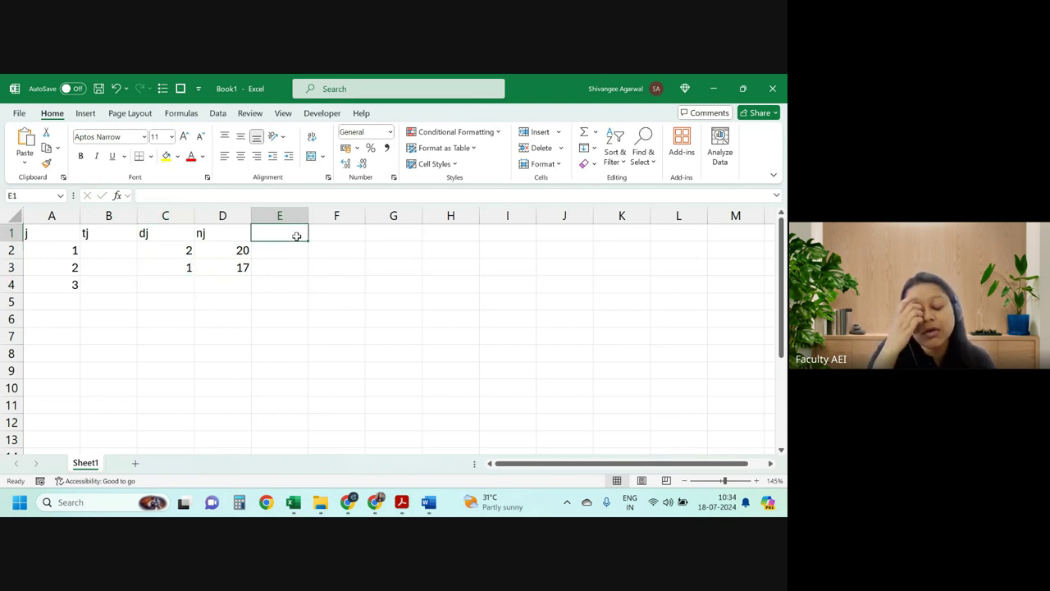
text(bj)
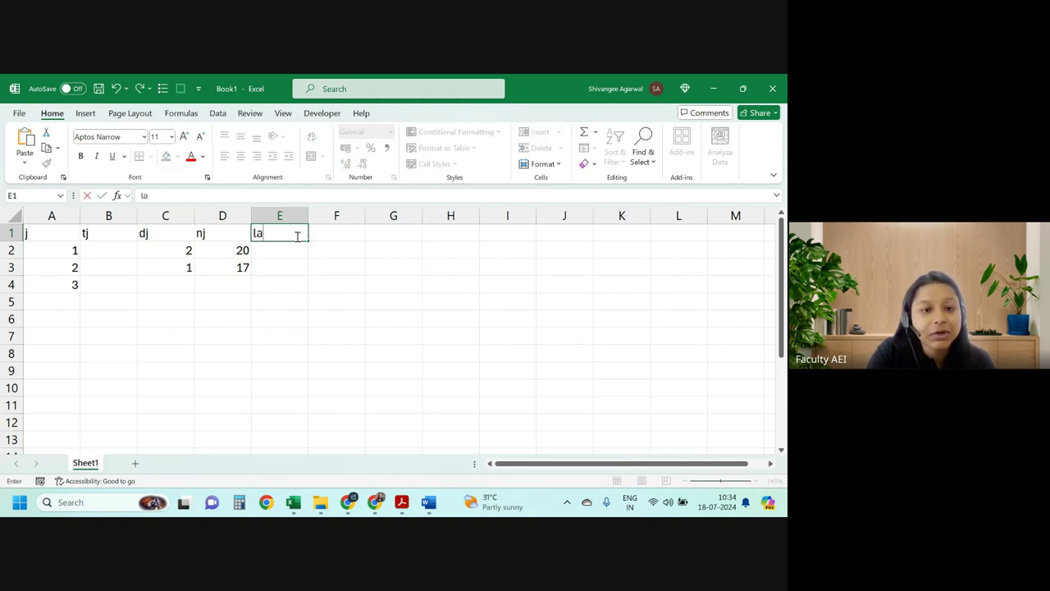
key(BackSpace)
key(BackSpace)
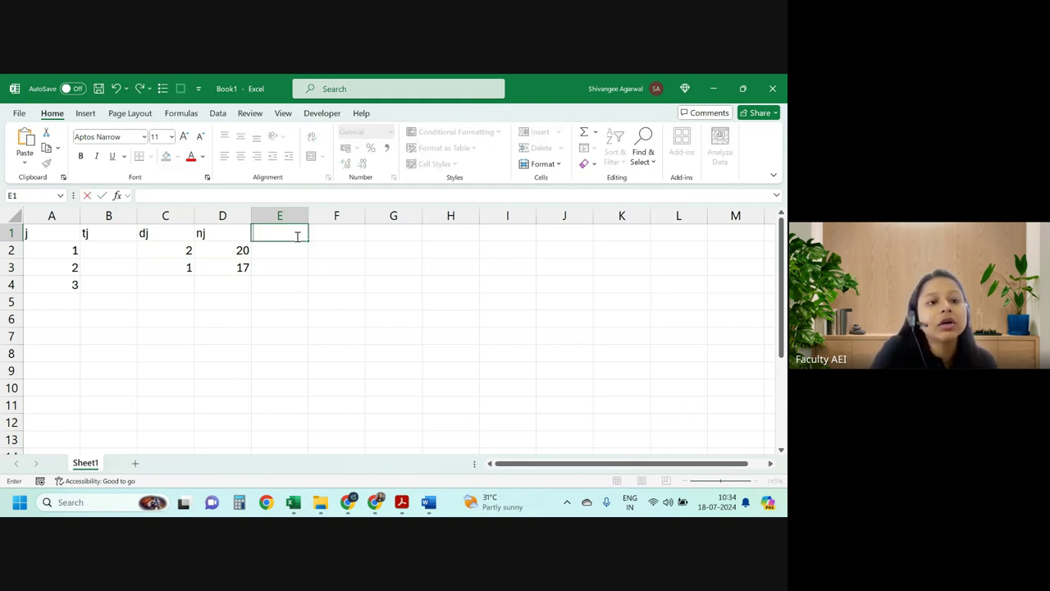
key(Escape)
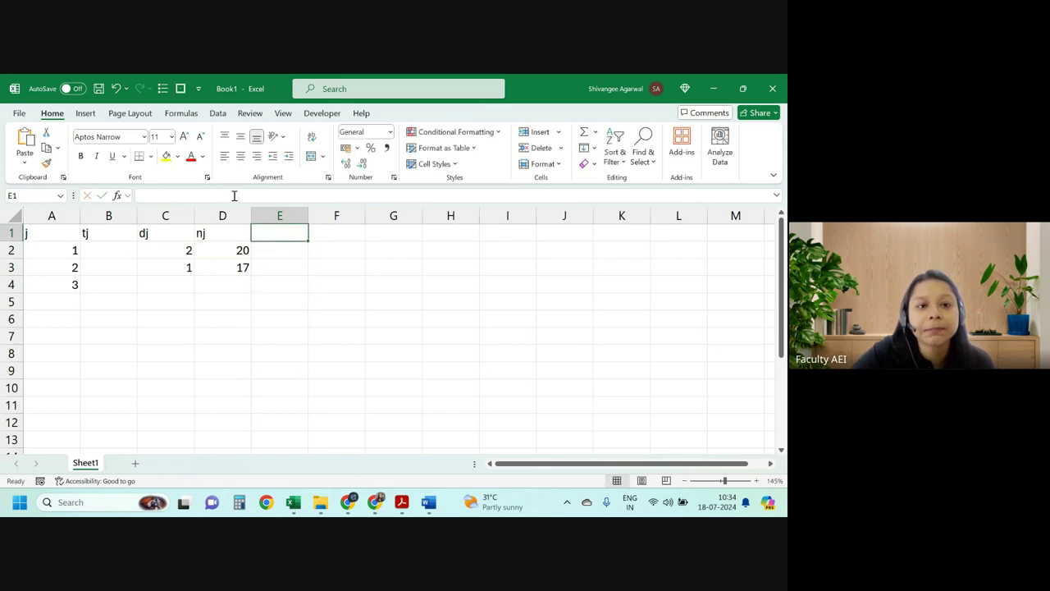
Insert the Greek letter λ into E1 from the Symbol picker and type = dj/nj after it
click(86, 113)
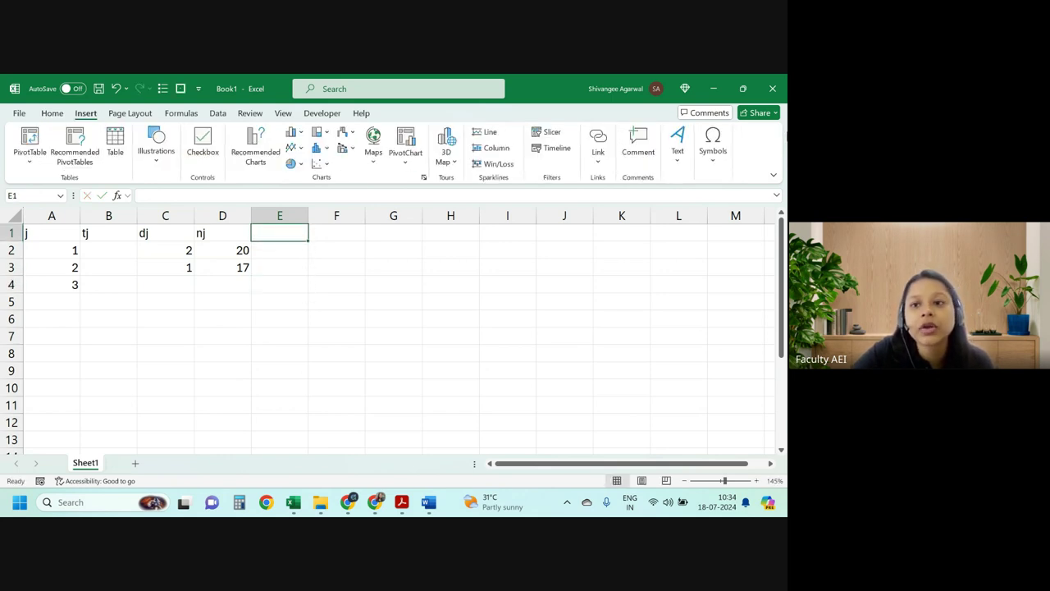
click(715, 150)
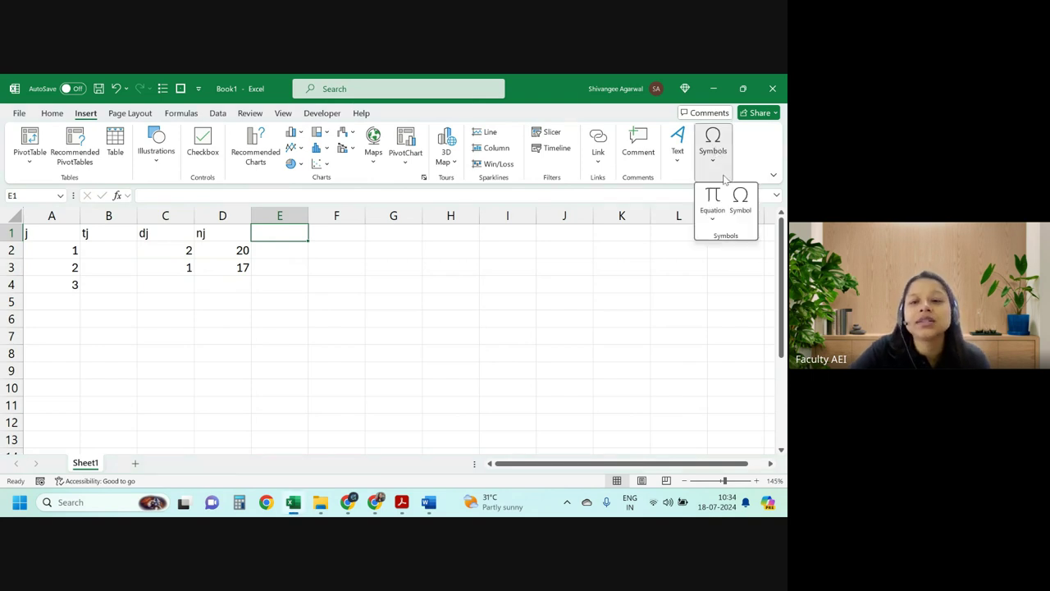
click(741, 199)
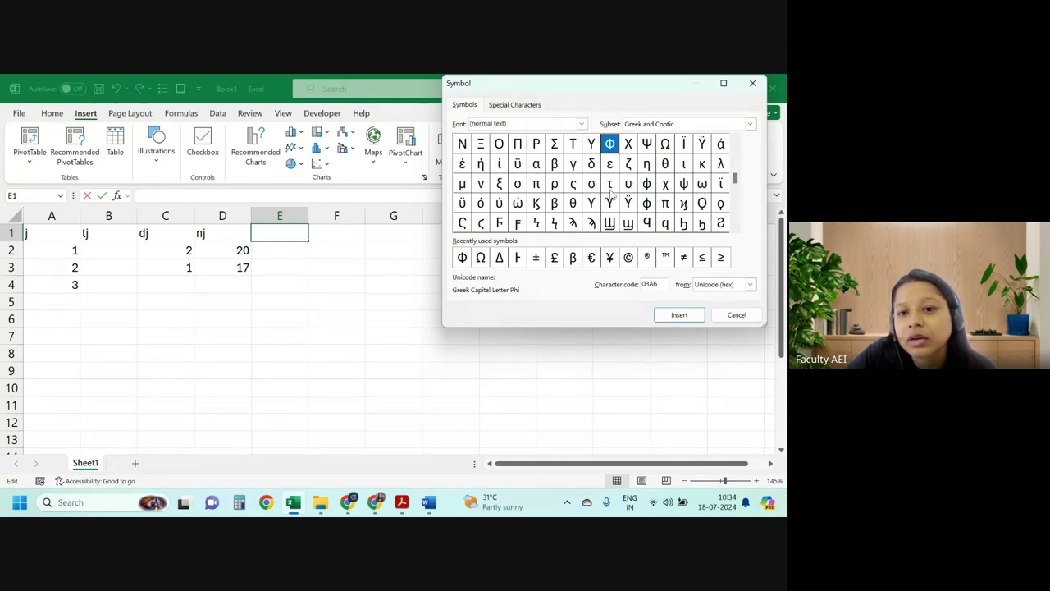
click(719, 165)
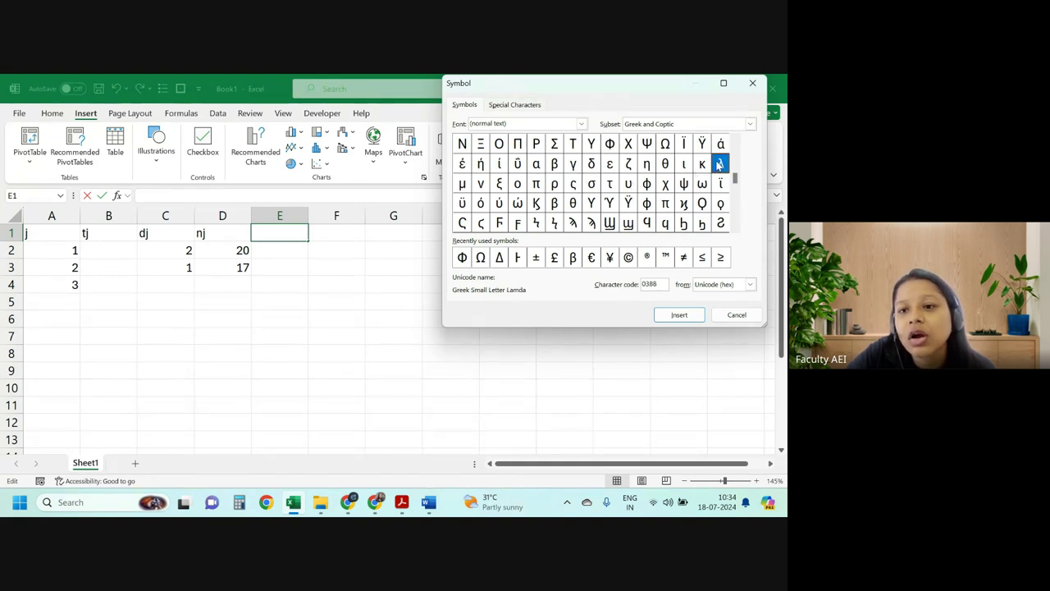
click(680, 314)
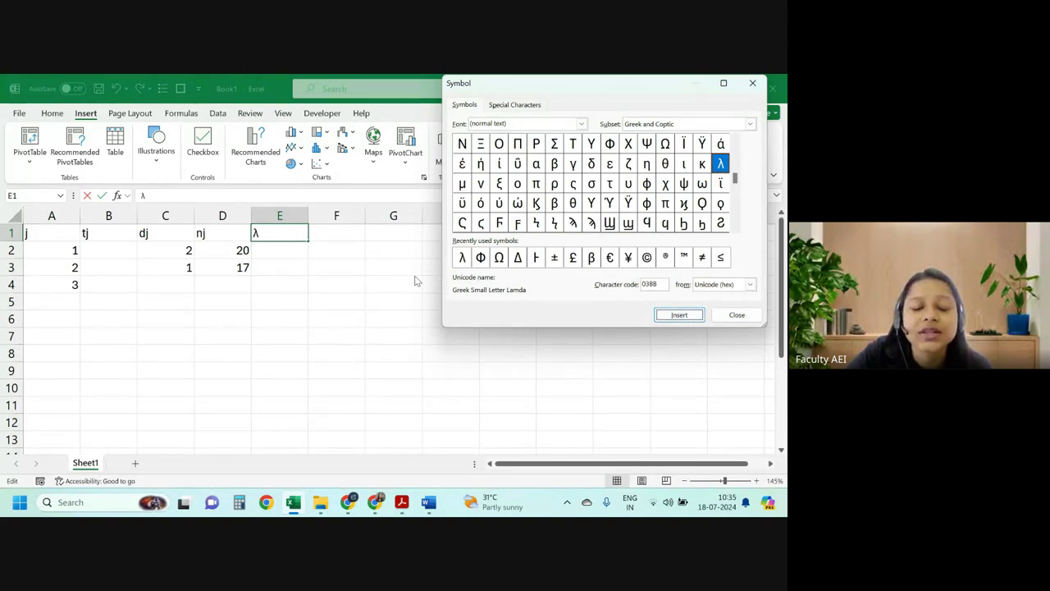
click(737, 315)
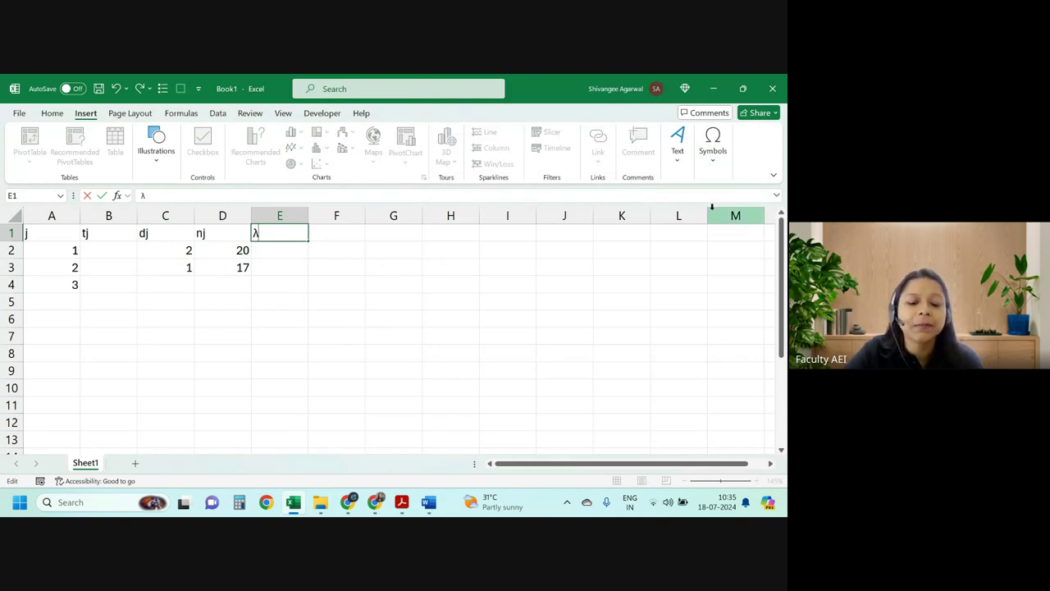
text(=)
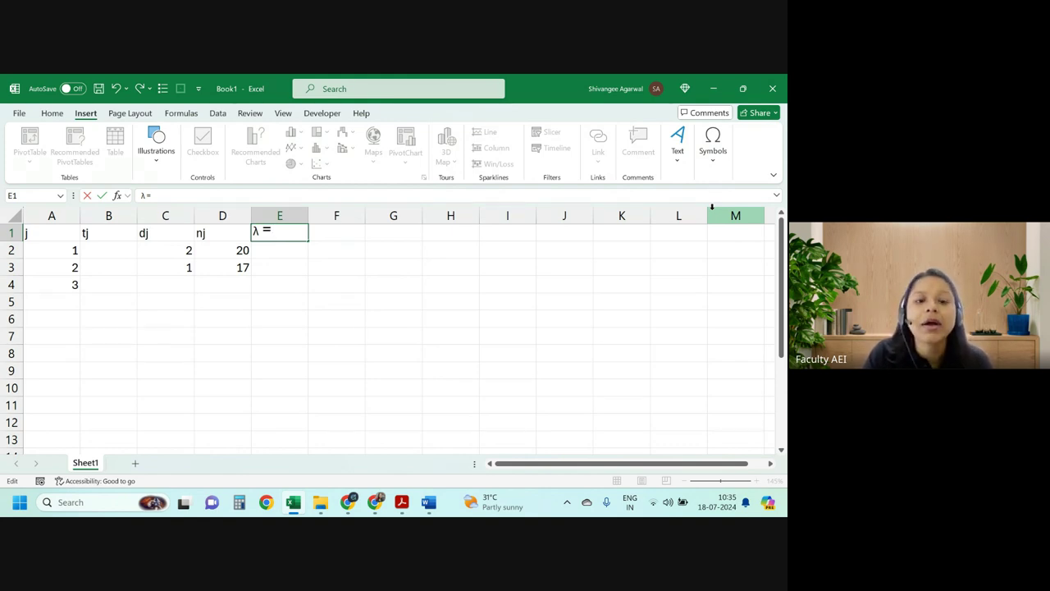
text(dj/)
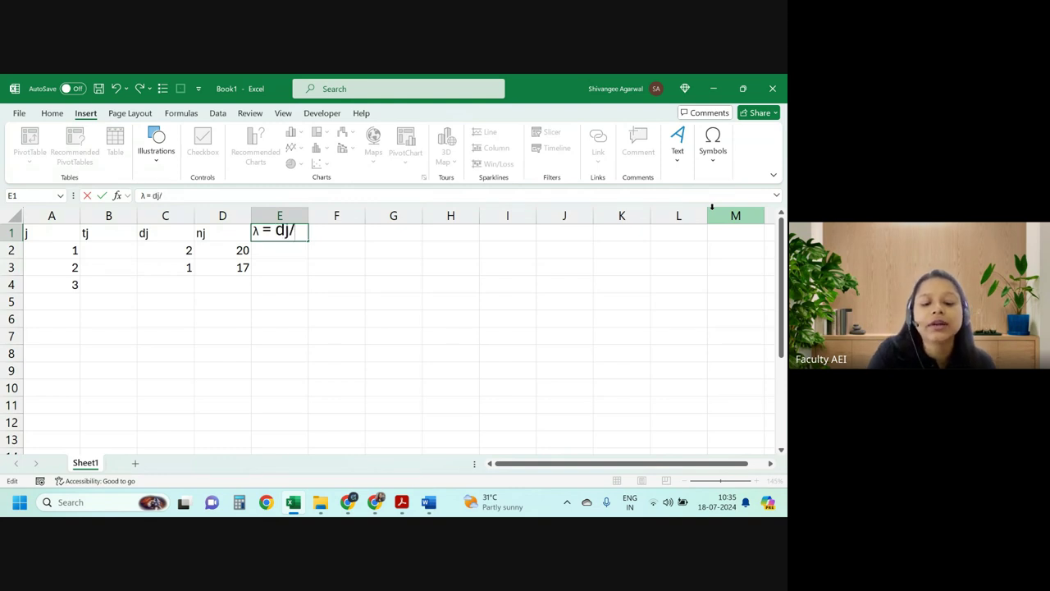
text(nj)
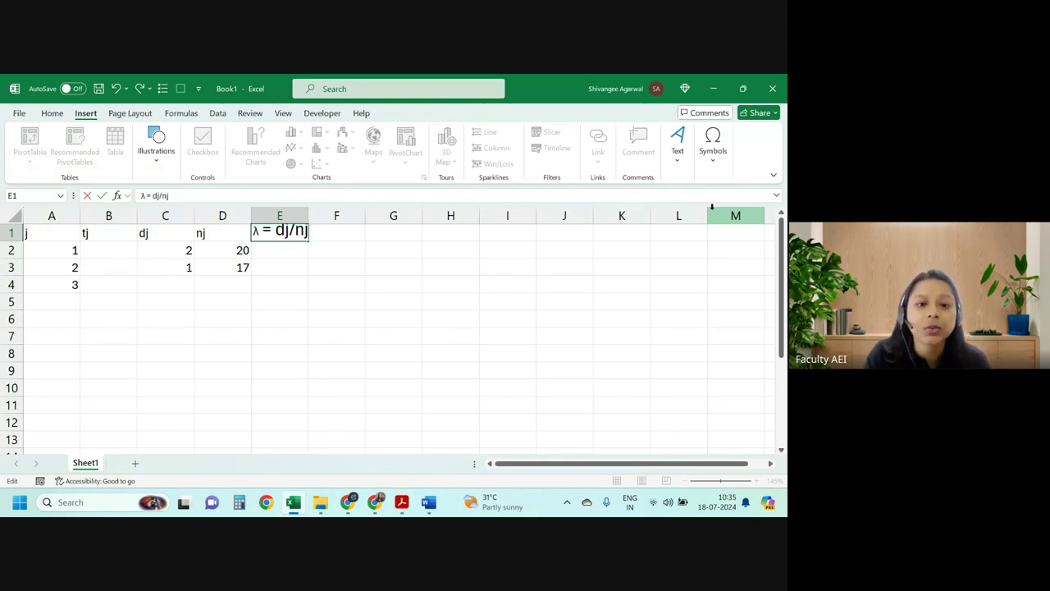
key(shift+Left)
key(shift+Left)
key(shift+Left)
key(shift+Left)
key(shift+Left)
key(shift+Left)
key(shift+Left)
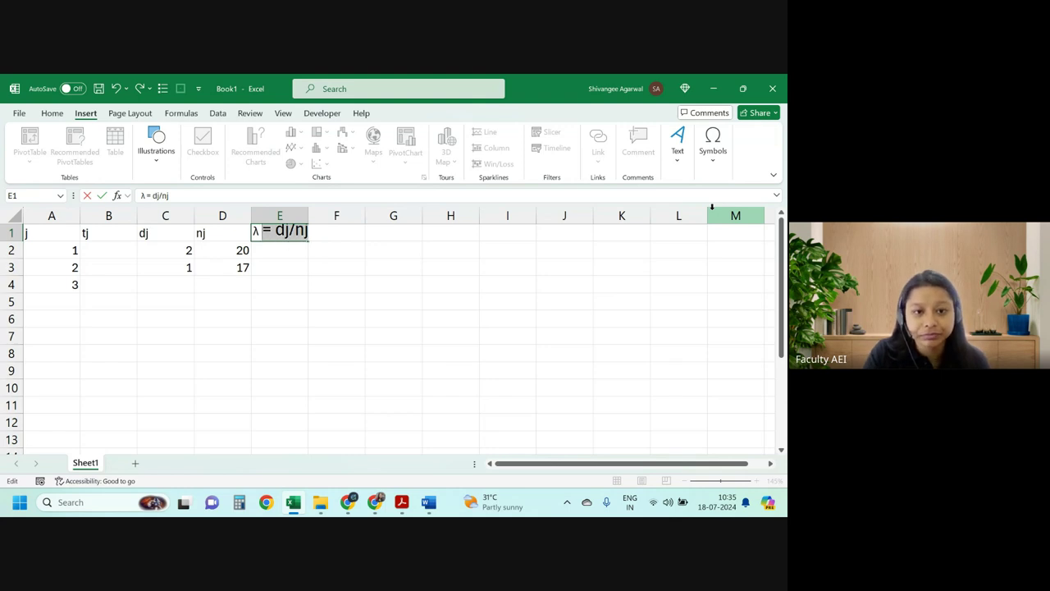
Set the selected heading text in E1 to font size 11 and finish the entry
click(52, 113)
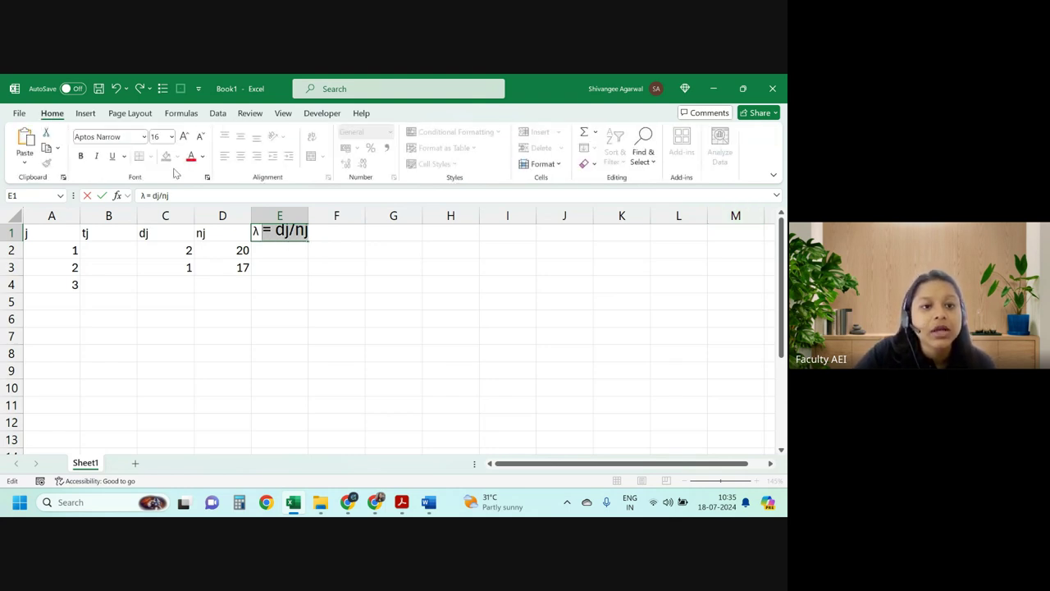
click(171, 138)
click(163, 179)
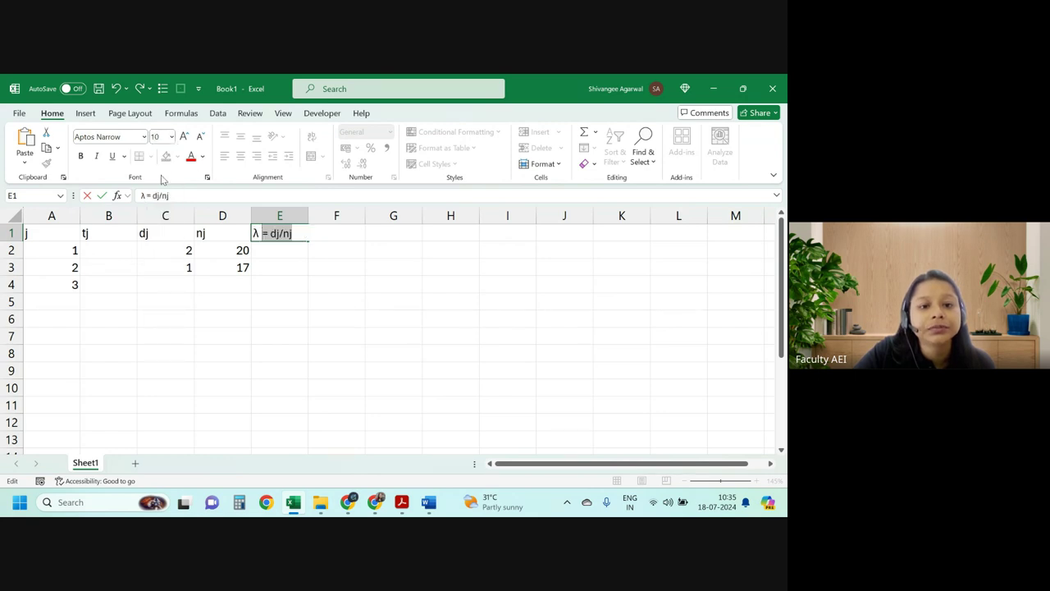
click(172, 138)
click(171, 197)
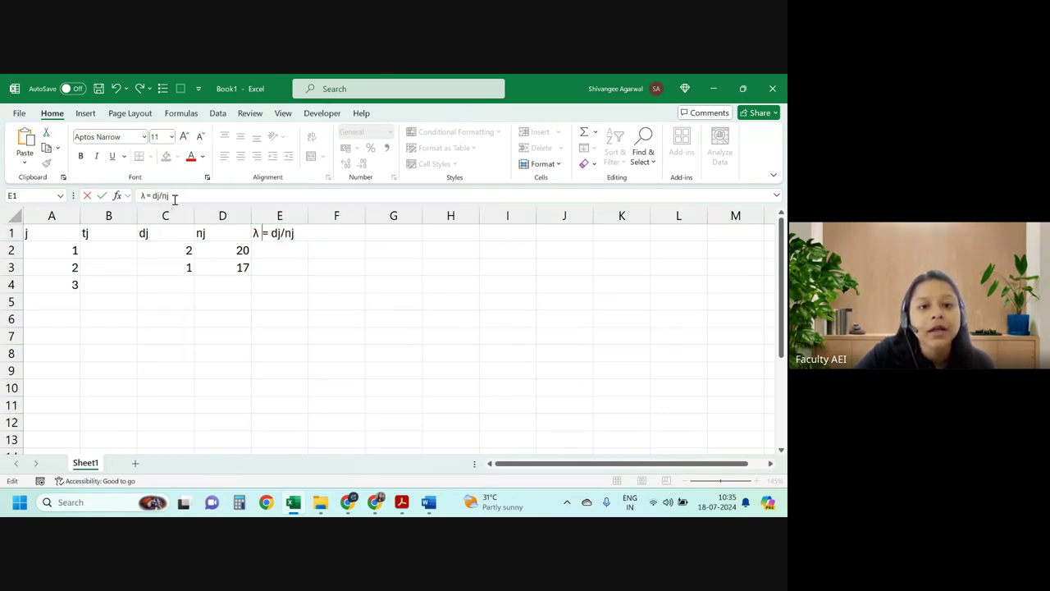
click(279, 268)
Select across the row 1 header cells, then select the whole of row 2
click(279, 239)
click(209, 241)
click(103, 244)
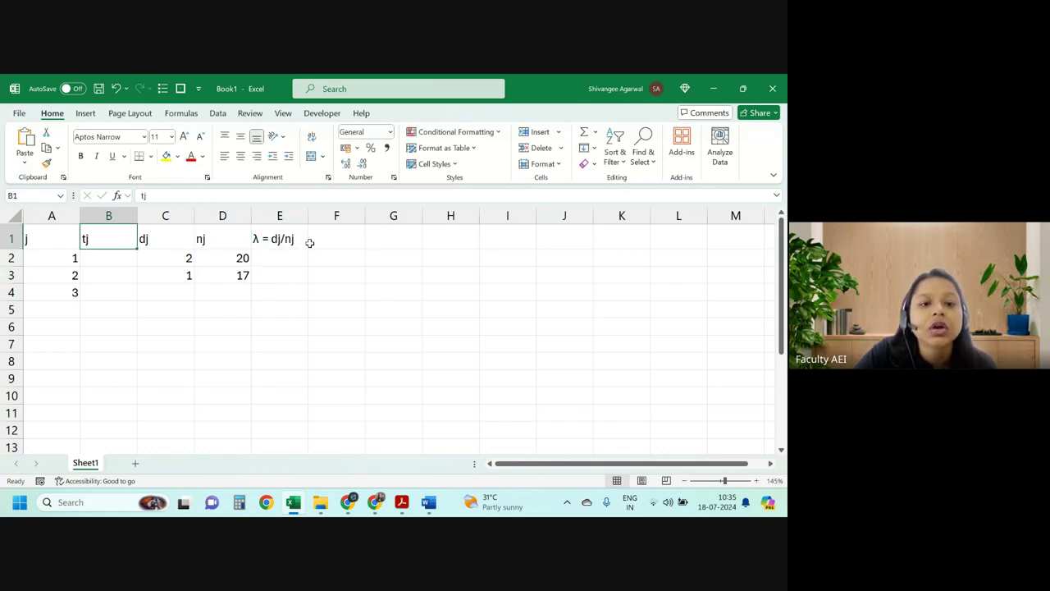
click(313, 242)
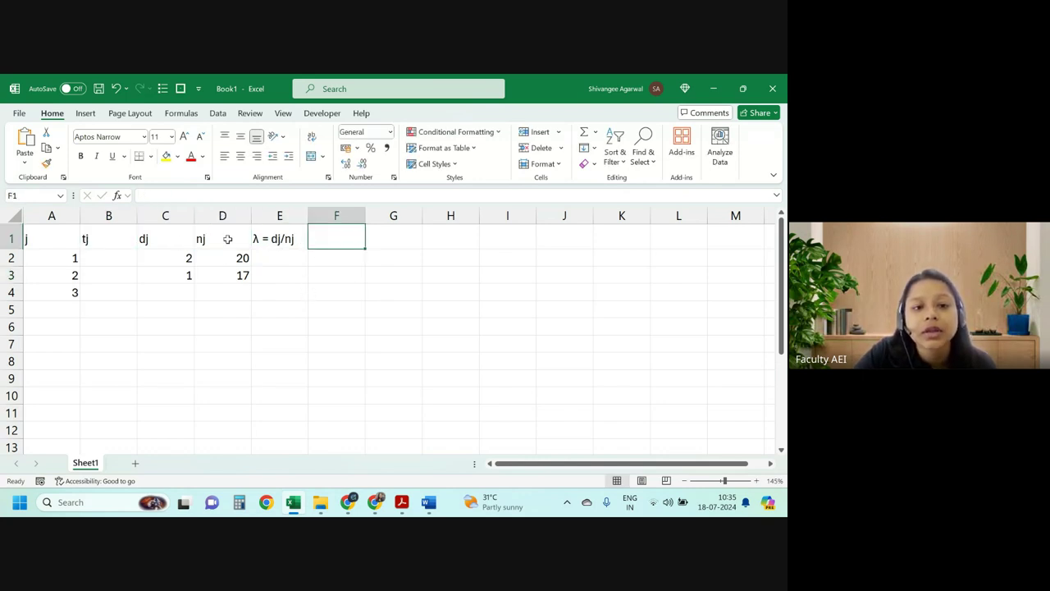
click(7, 258)
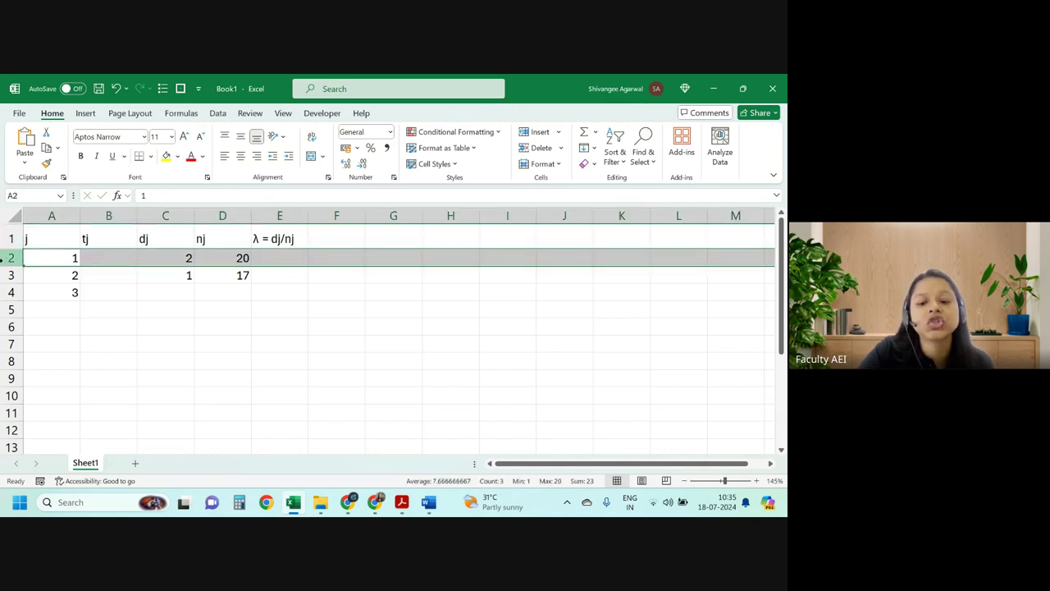
Remove the stray blank row A2:F2 from the table, shifting cells up
key(ctrl+shift+plus)
click(49, 261)
click(100, 261)
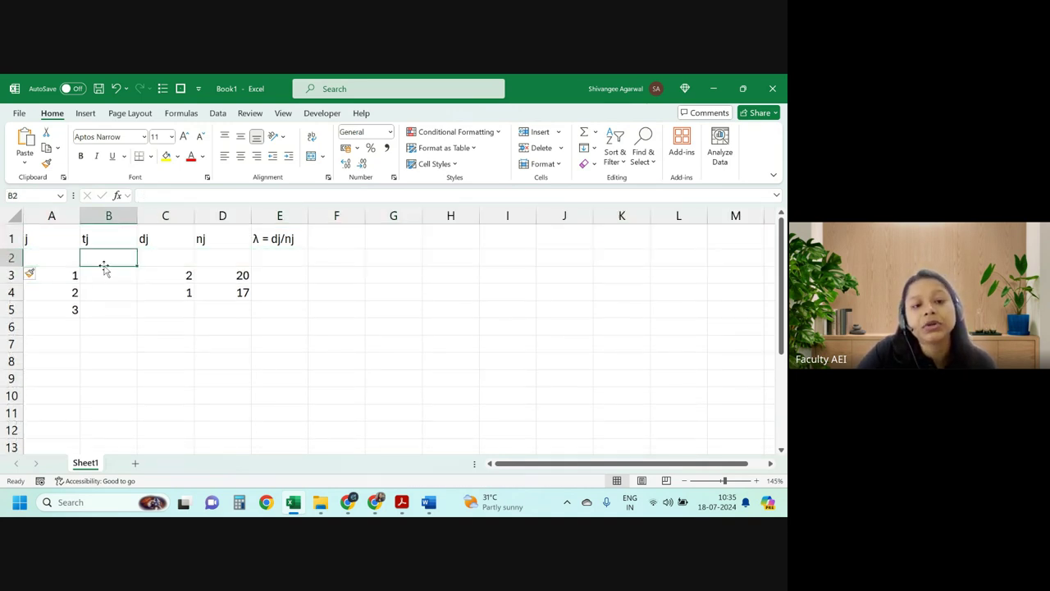
drag(39, 259, 336, 260)
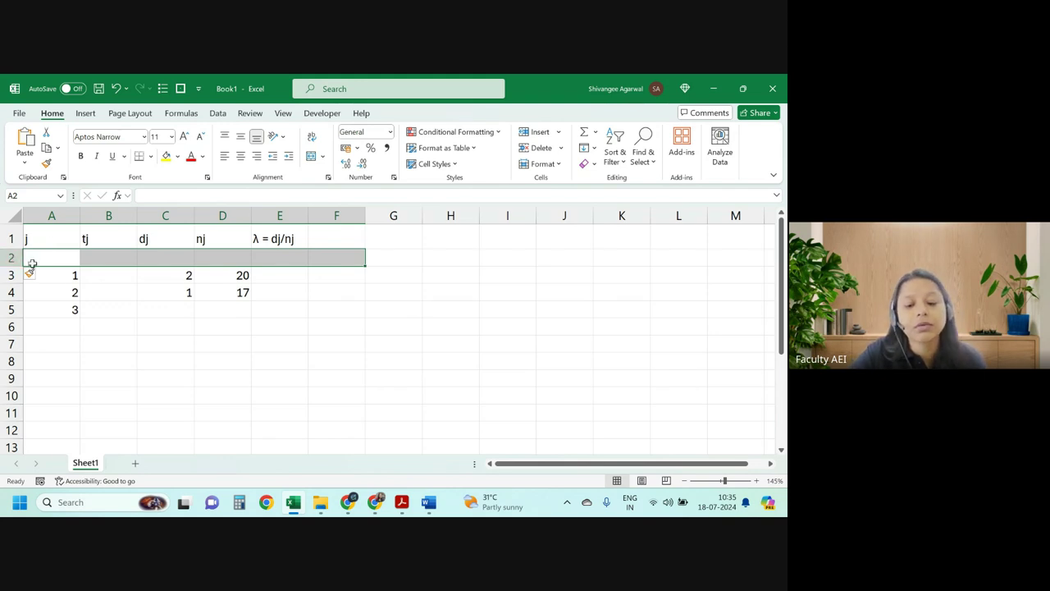
key(ctrl+minus)
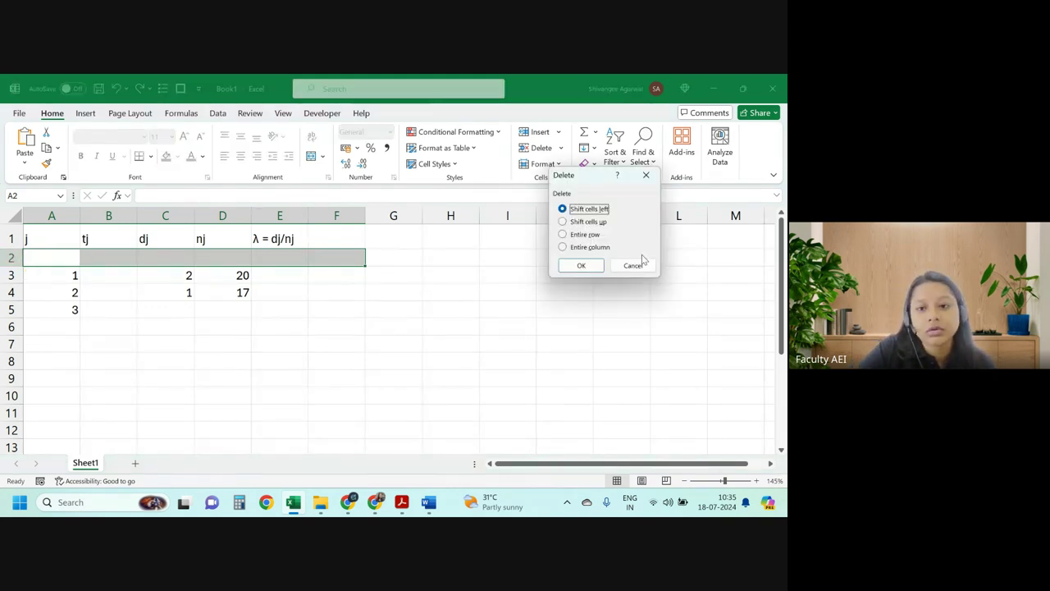
click(604, 225)
click(579, 265)
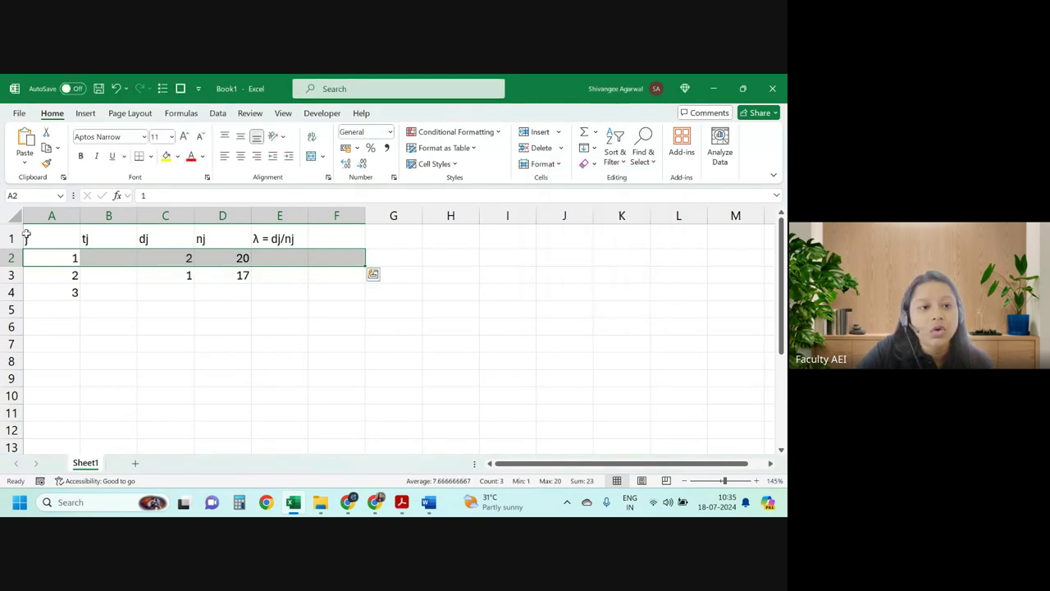
Insert a new top row labelled a, b, c, d and e=c/d
click(11, 237)
key(ctrl+plus)
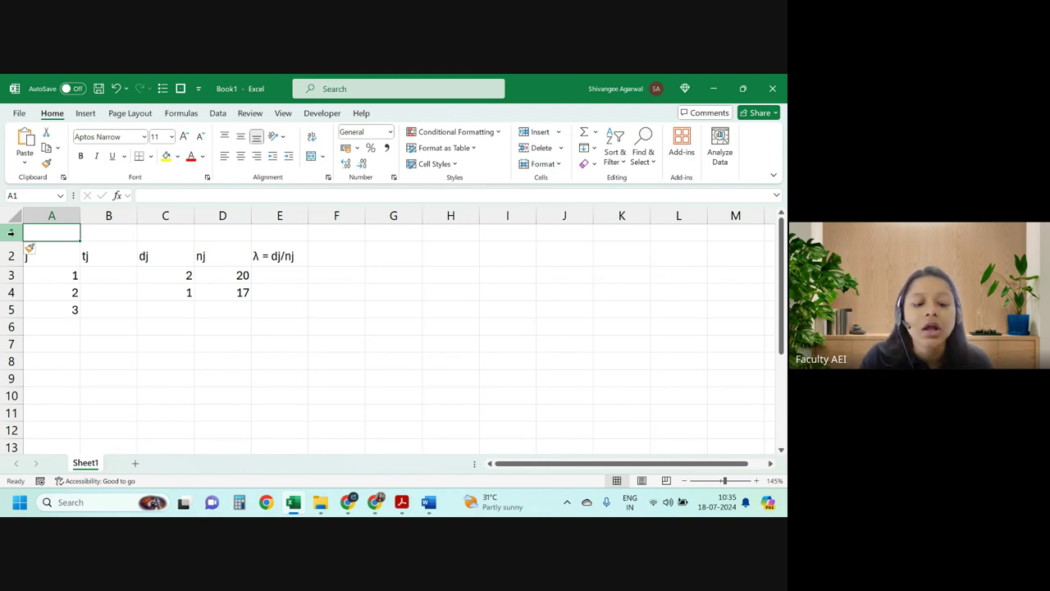
text(a)
key(Tab)
text(b)
key(Tab)
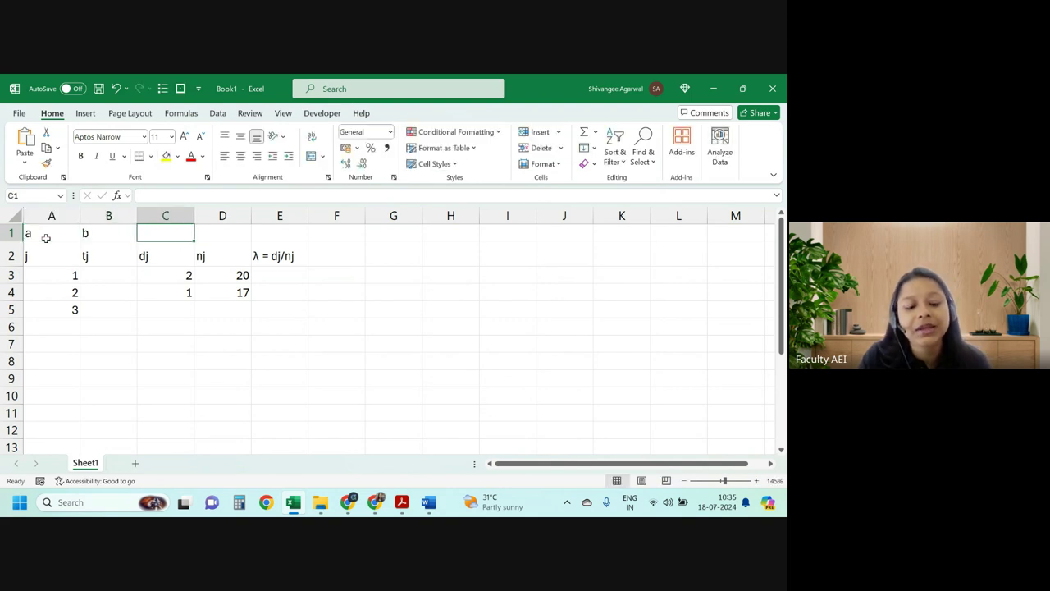
text(c)
key(Tab)
text(d)
key(Tab)
text(e)
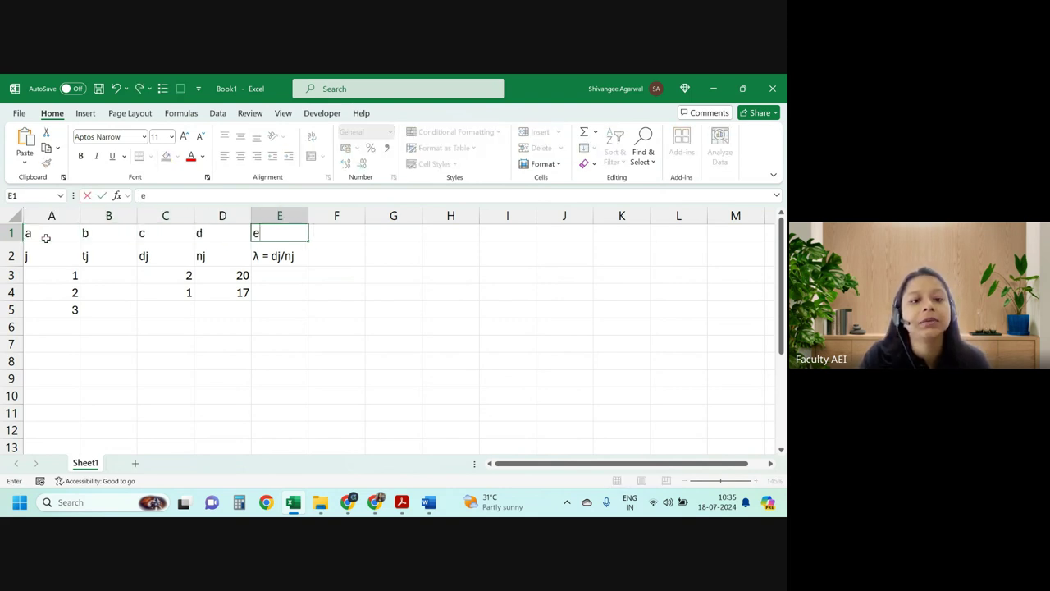
key(Tab)
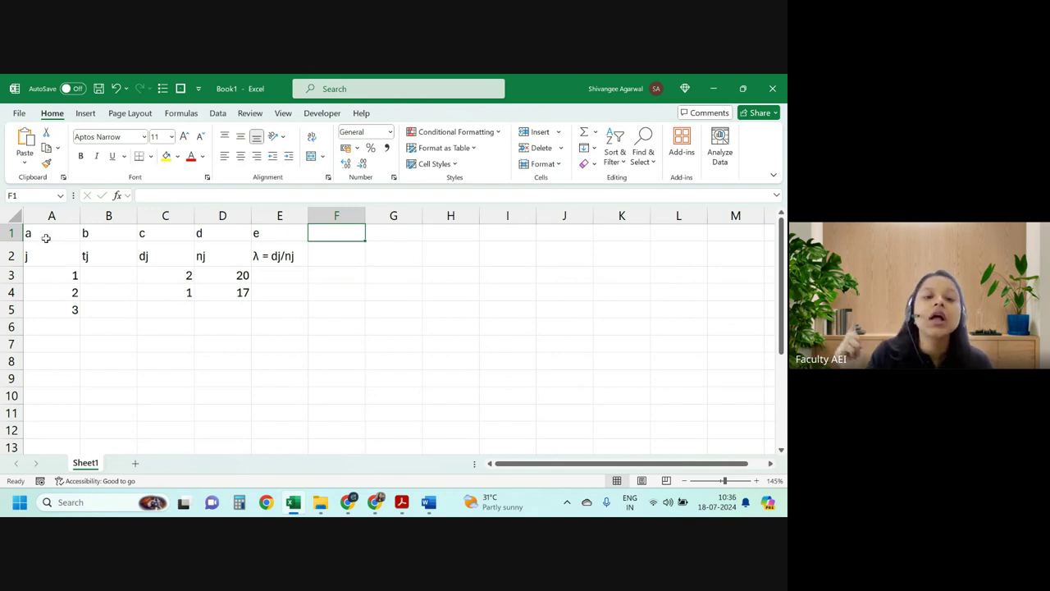
key(Left)
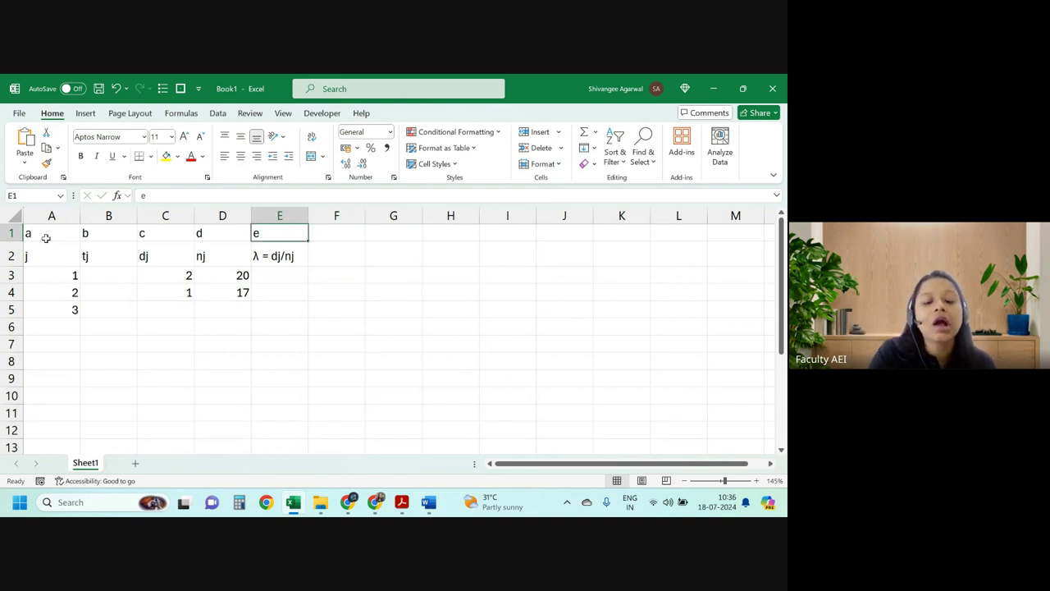
text(e)
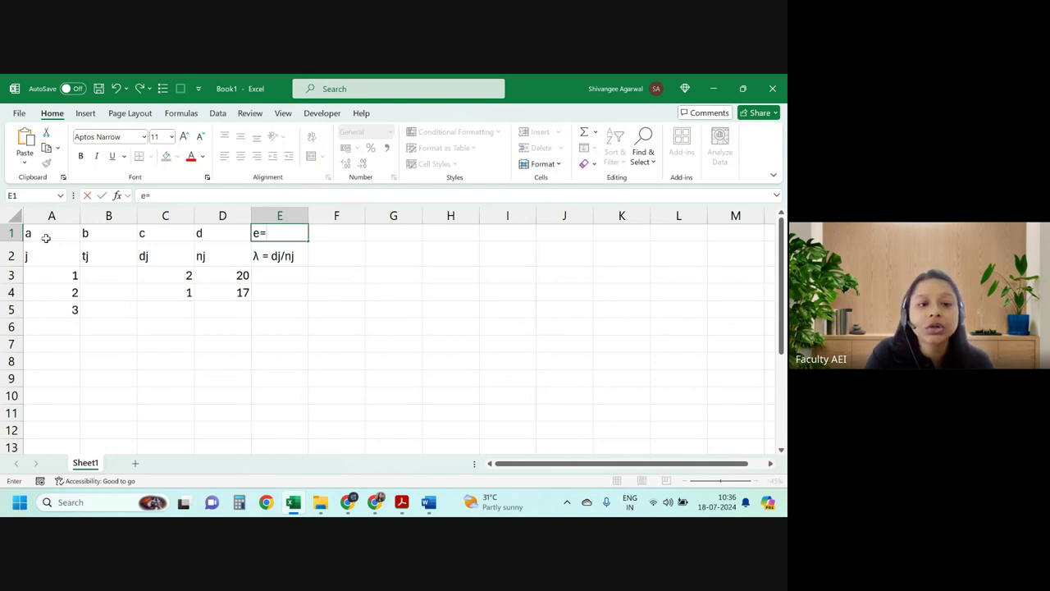
text(=c/d)
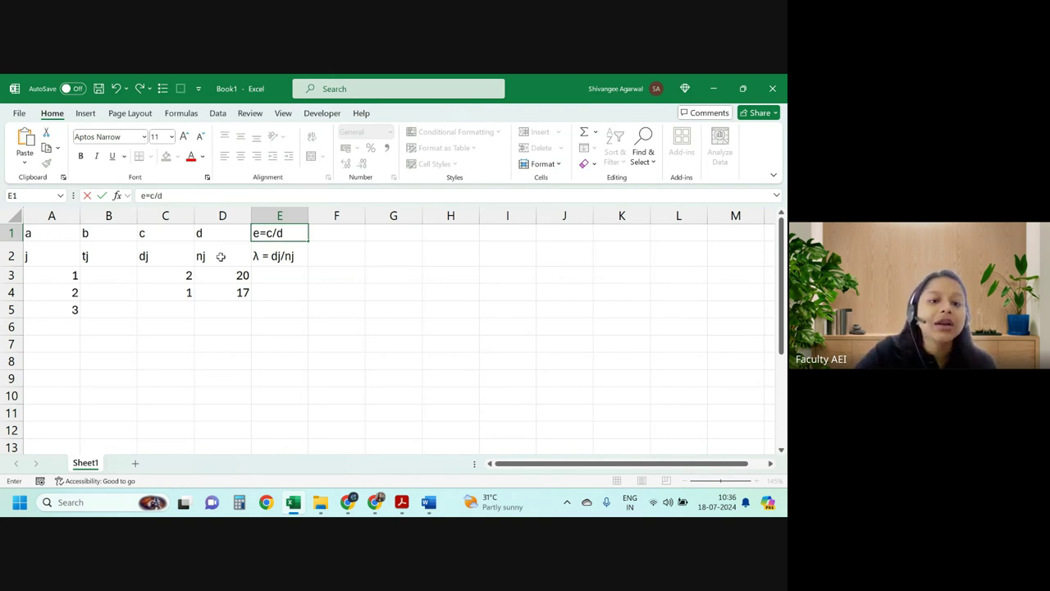
Enter 2/20 = in cell E3 and copy the range A1:E5
click(263, 272)
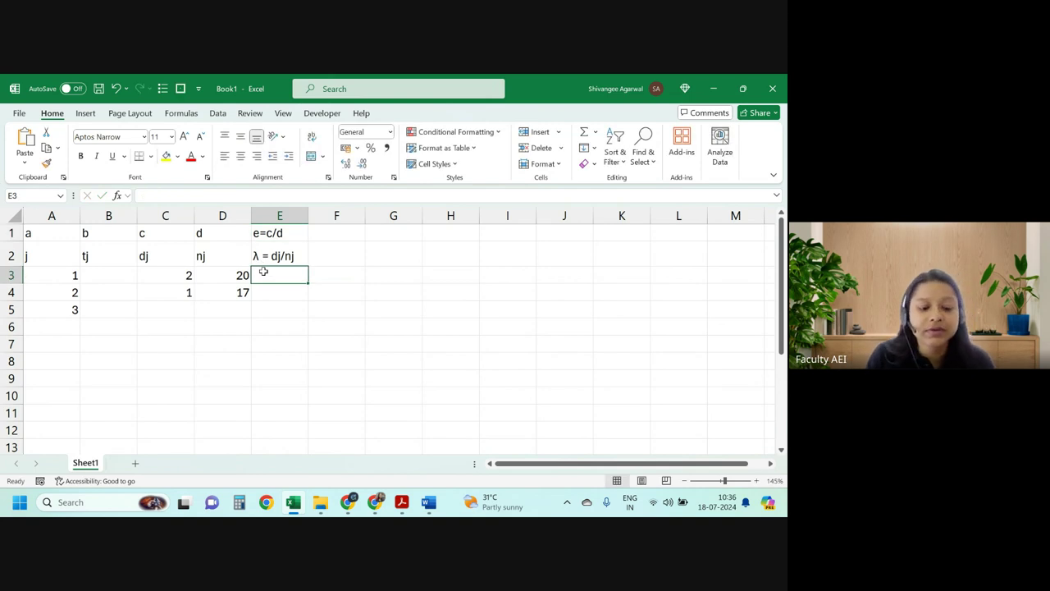
text(2/20 =)
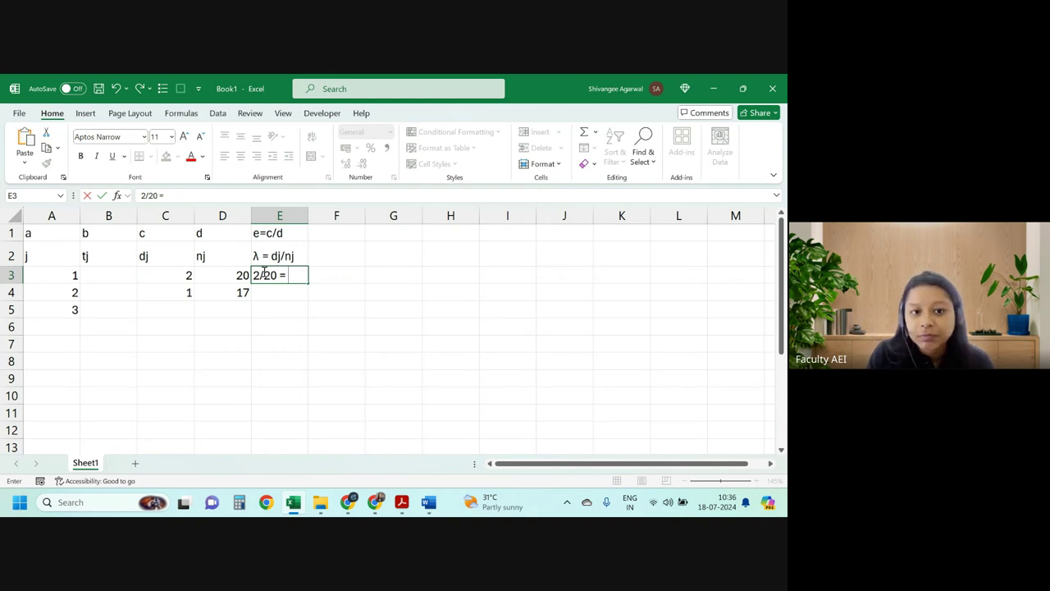
key(Return)
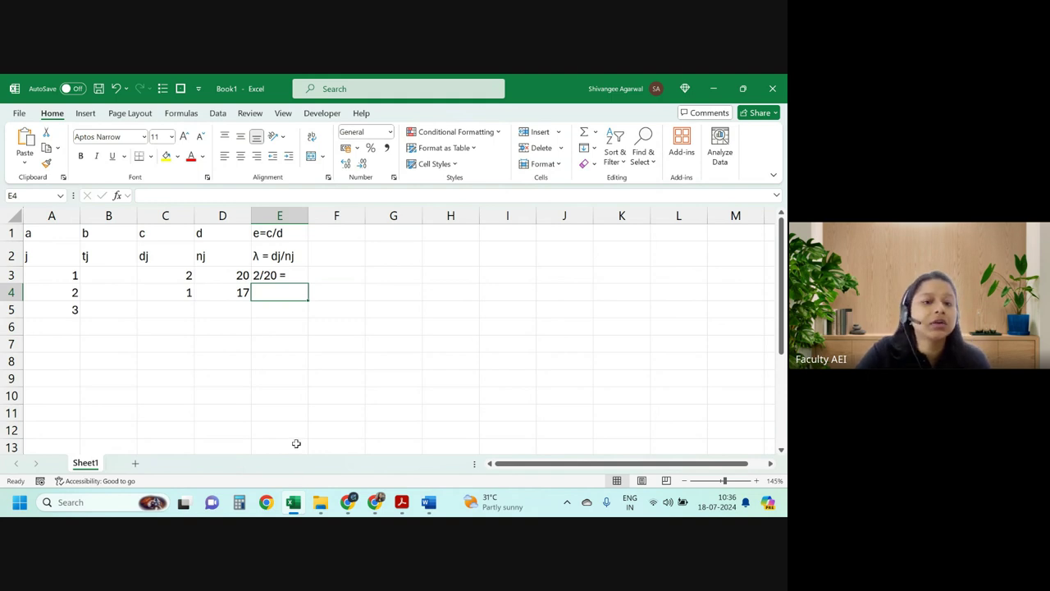
drag(45, 233, 275, 306)
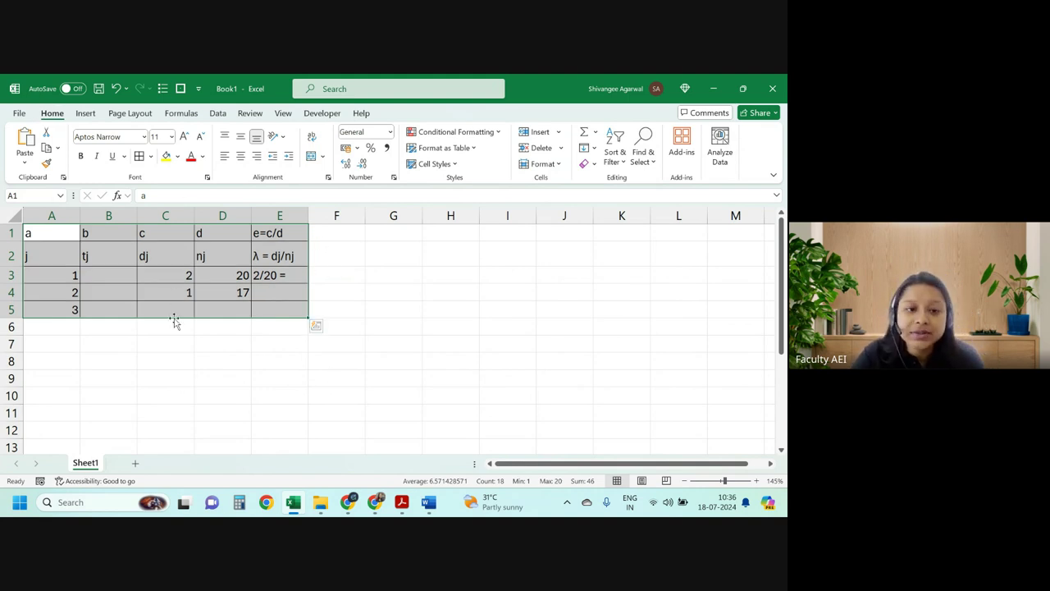
key(ctrl+c)
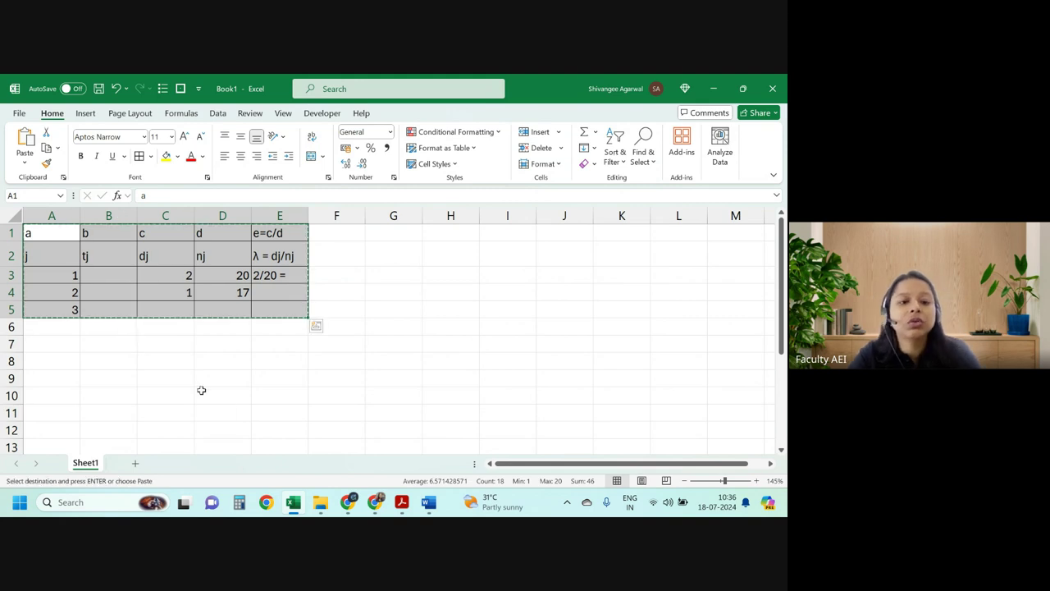
mouse_move(427, 511)
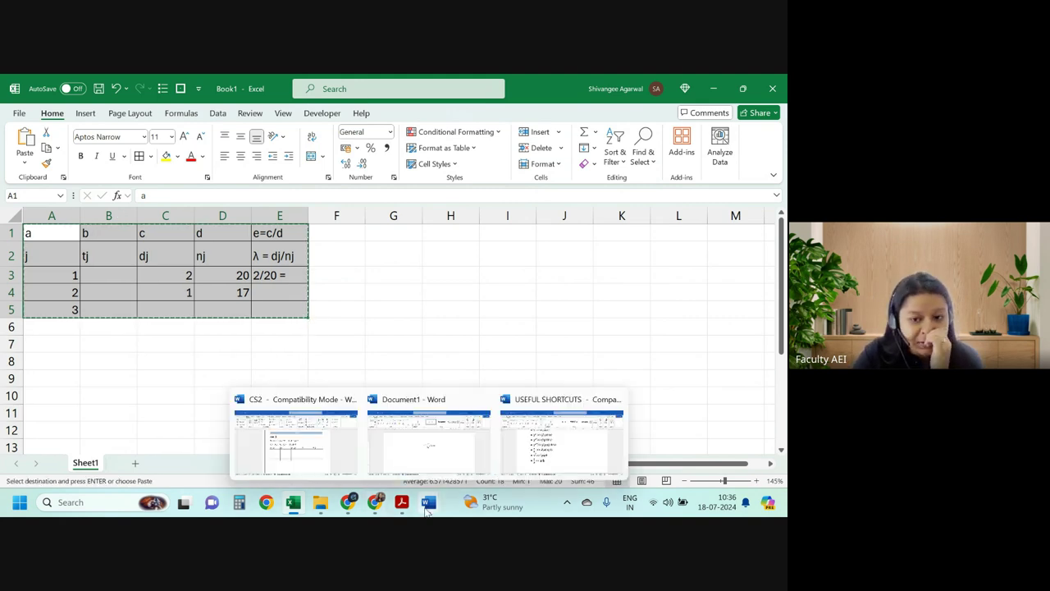
Paste the copied a–e table into Document1 below the integral equation
click(428, 502)
click(405, 434)
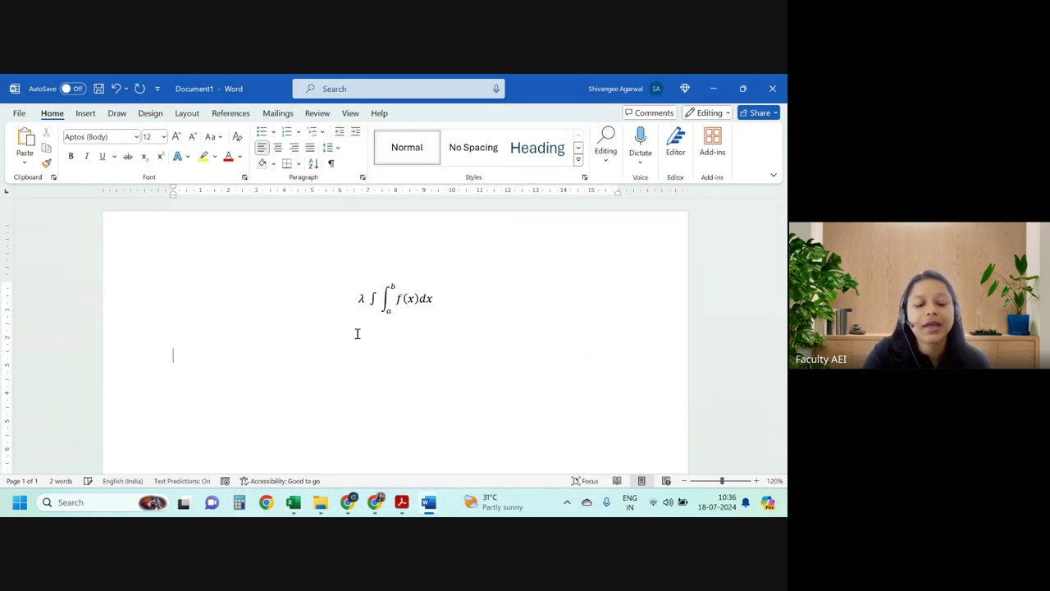
key(ctrl+v)
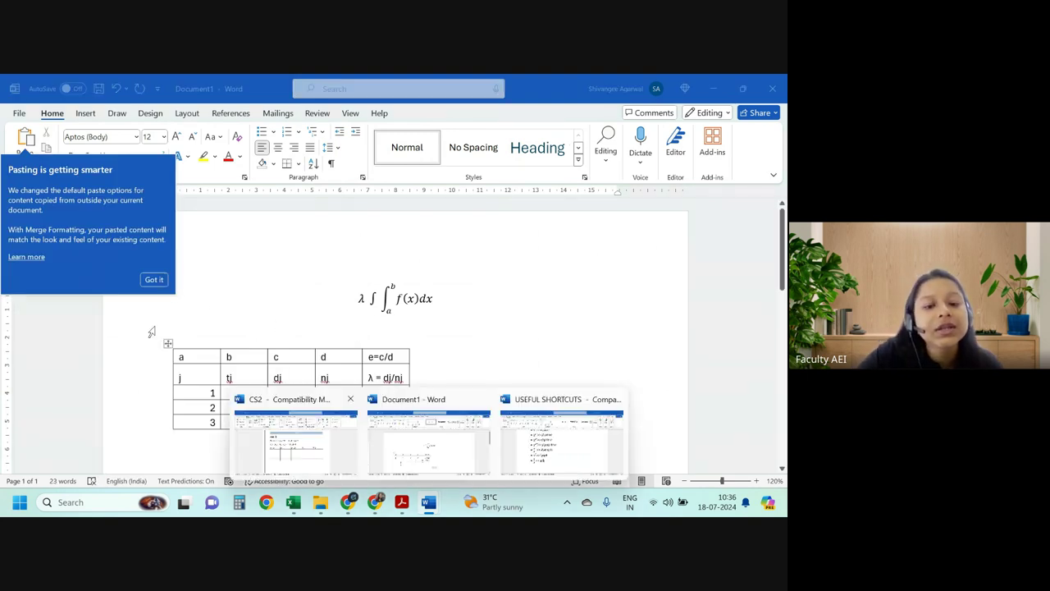
click(169, 345)
Select the c and d cells in the pasted table's top rows
click(169, 326)
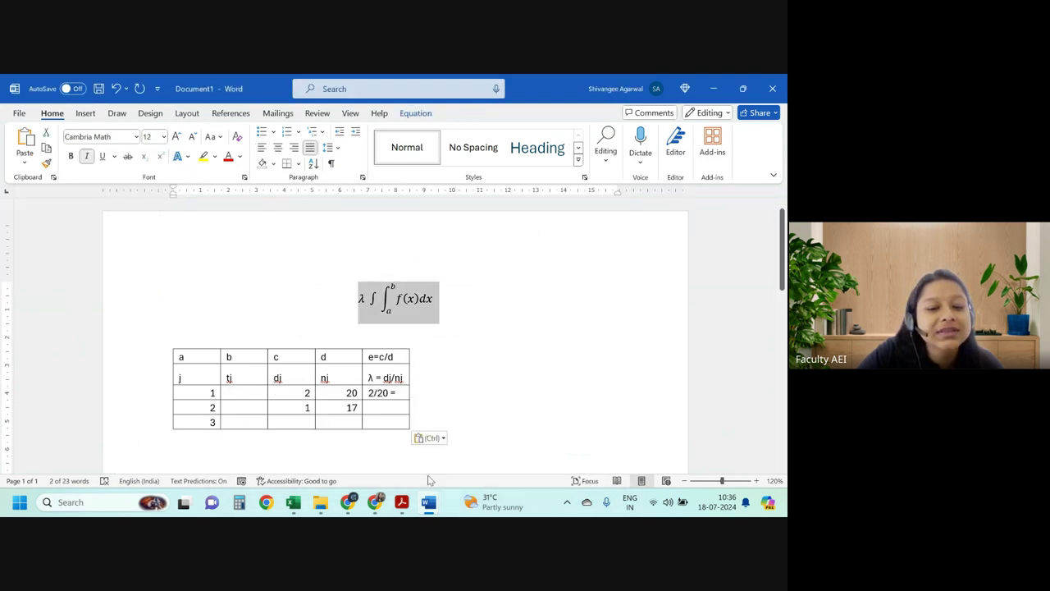
scroll(305, 429, down, 1)
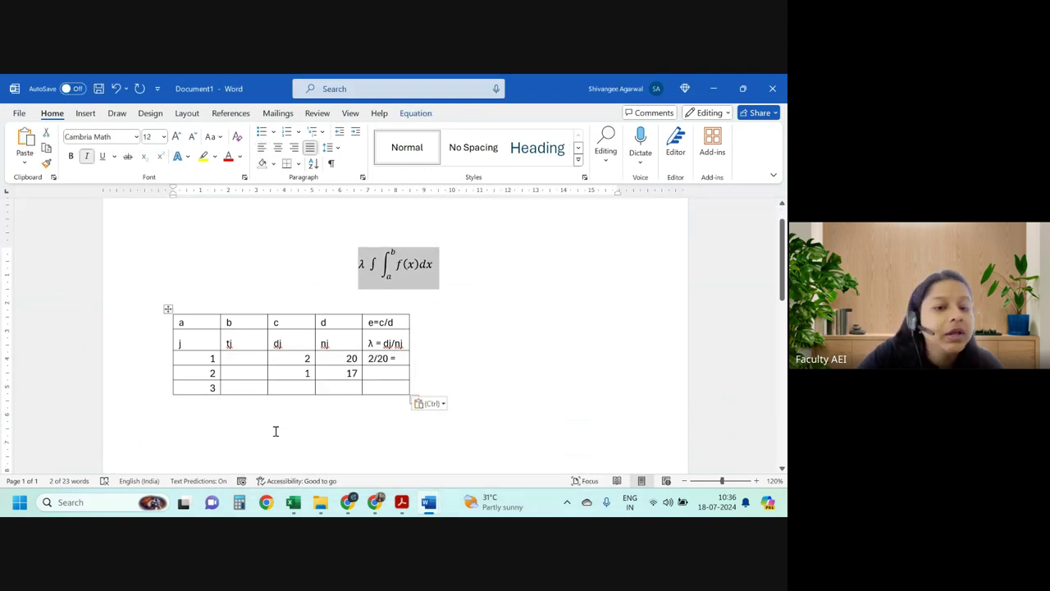
drag(300, 353, 334, 396)
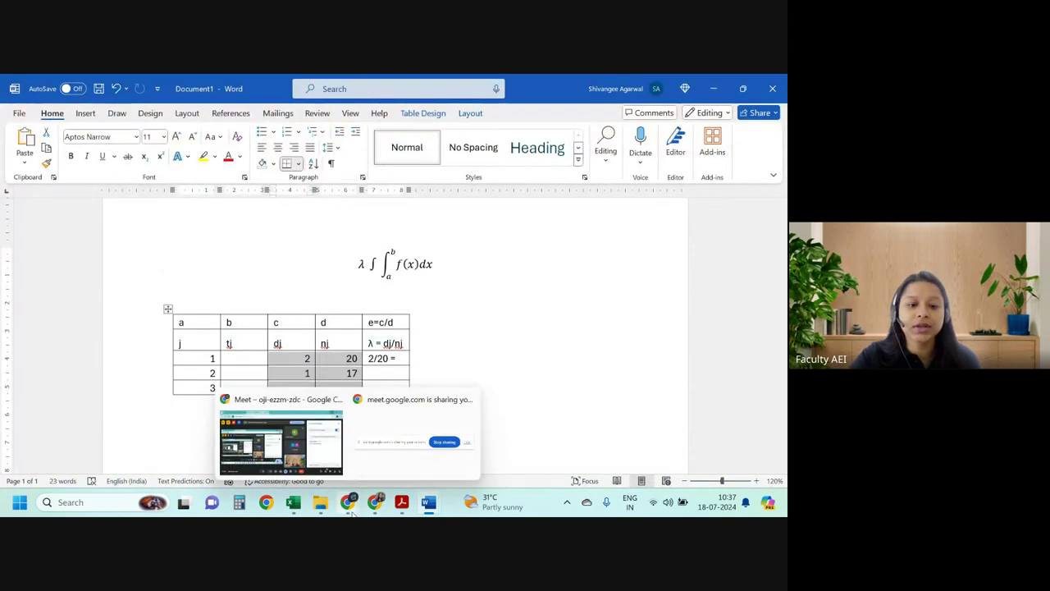
Switch to the other Chrome window
click(284, 443)
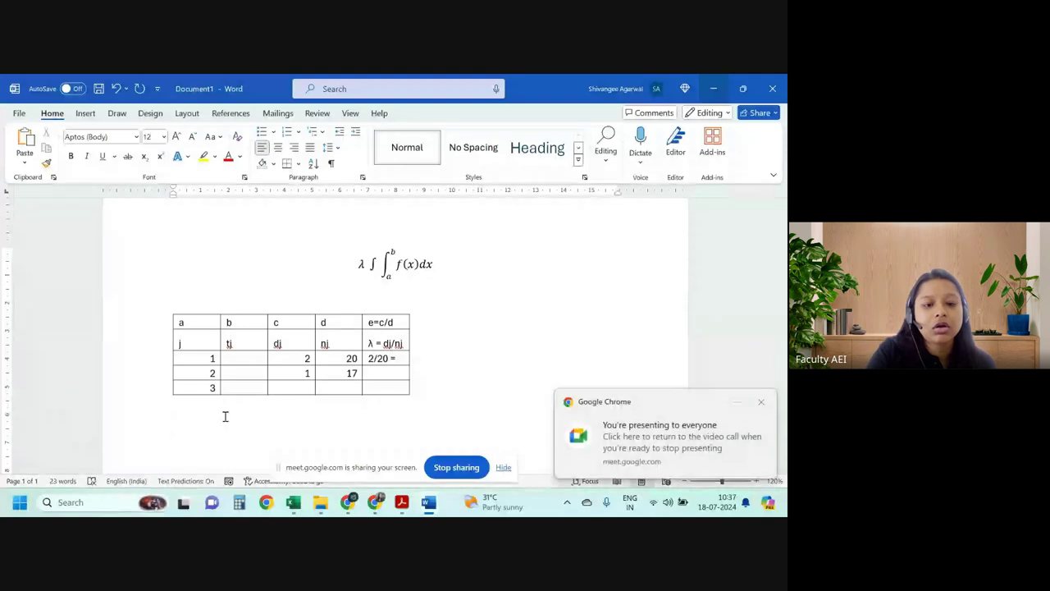
key(ctrl+v)
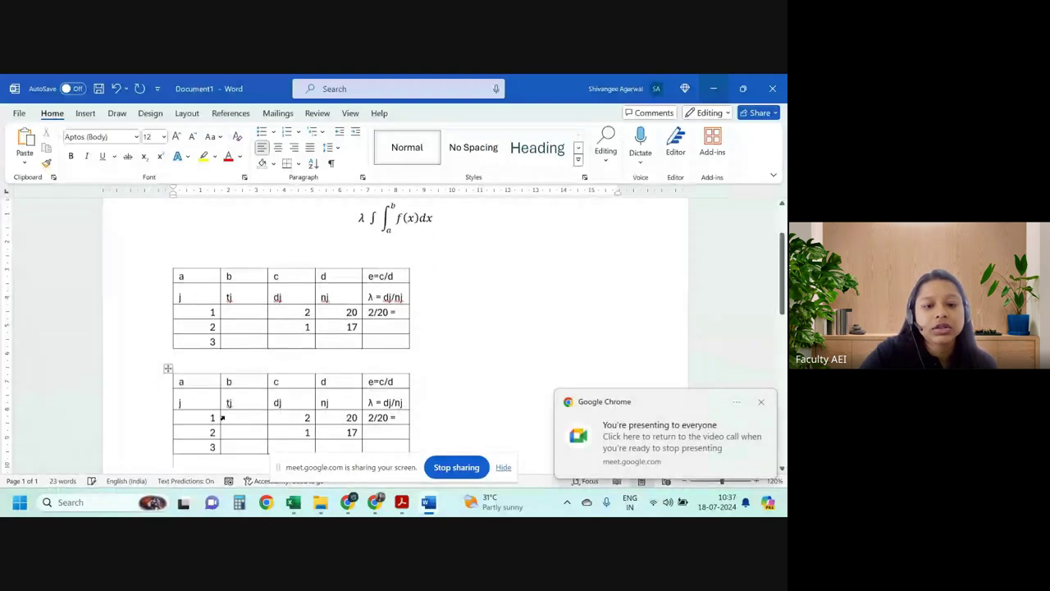
click(503, 467)
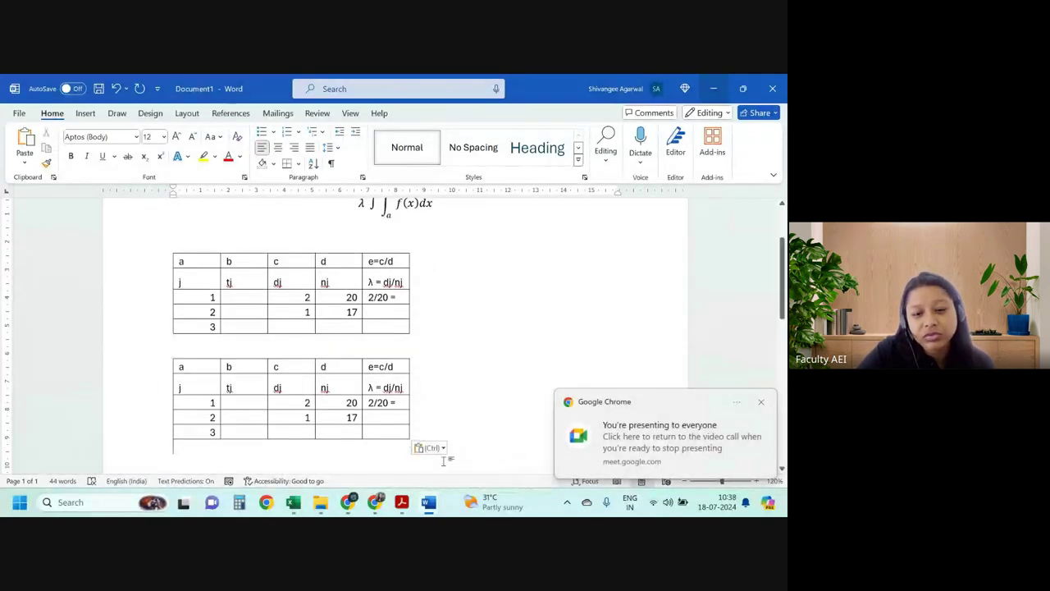
click(440, 448)
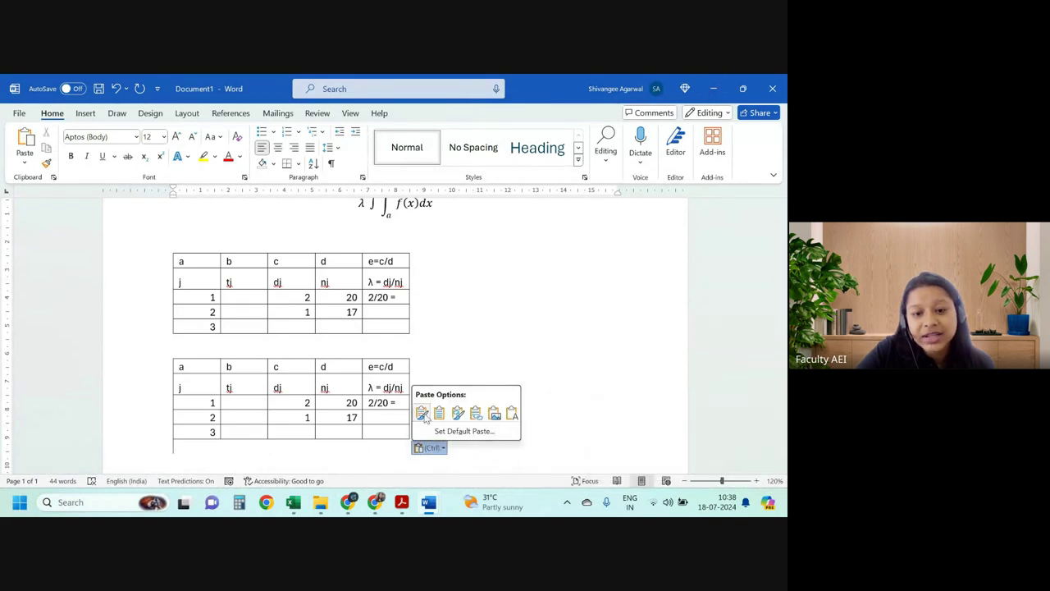
click(424, 413)
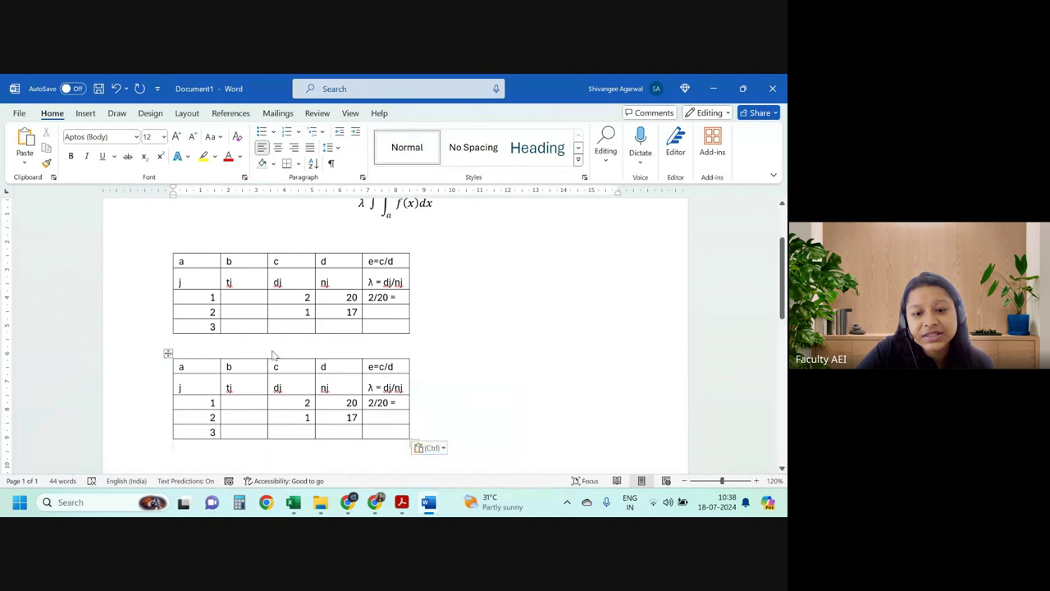
scroll(467, 349, down, 1)
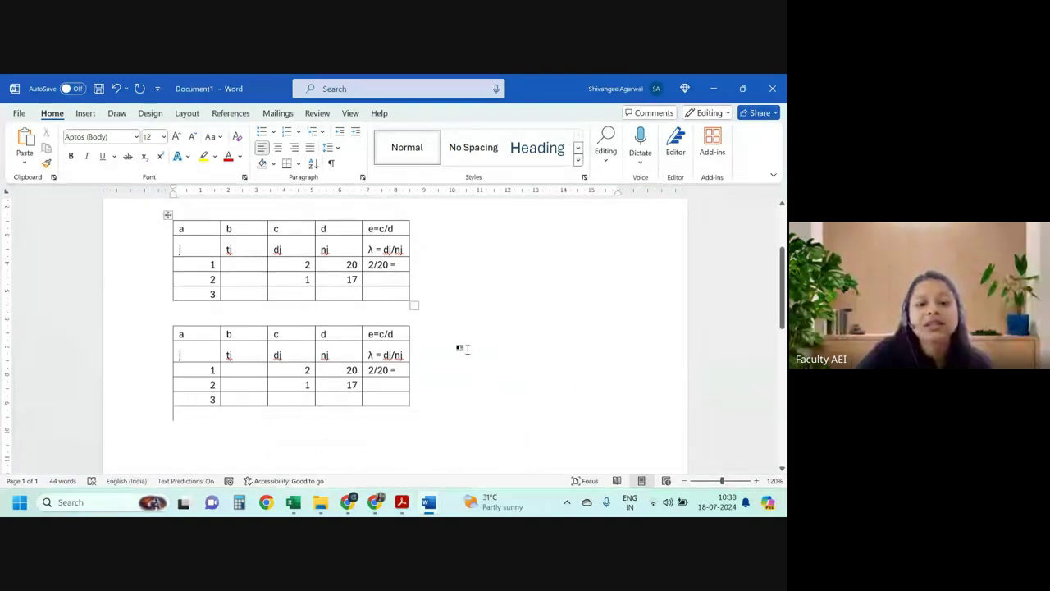
scroll(472, 349, down, 2)
key(Return)
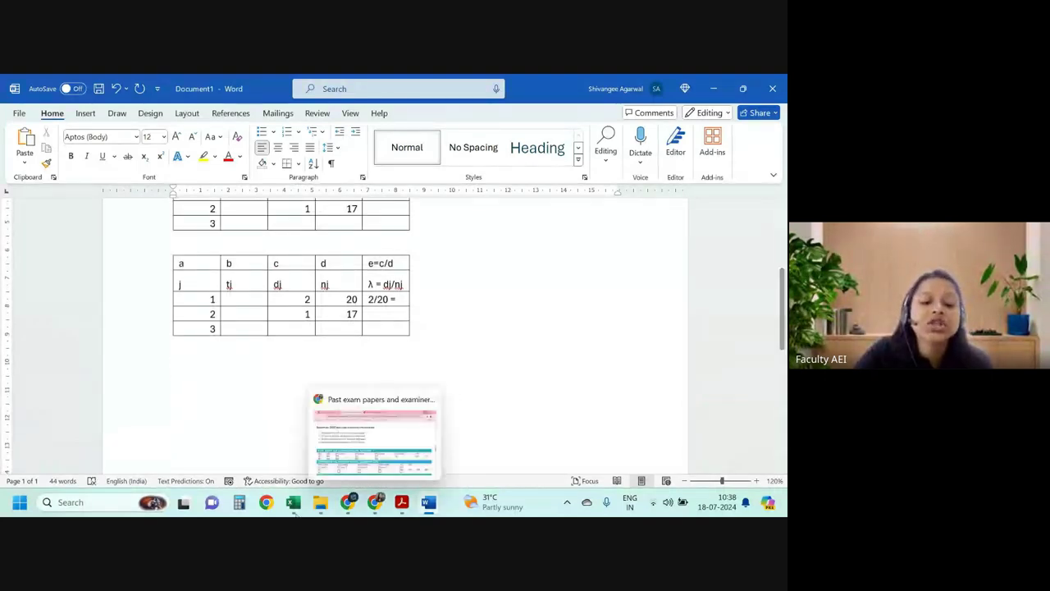
click(293, 502)
key(ctrl+a)
key(ctrl+c)
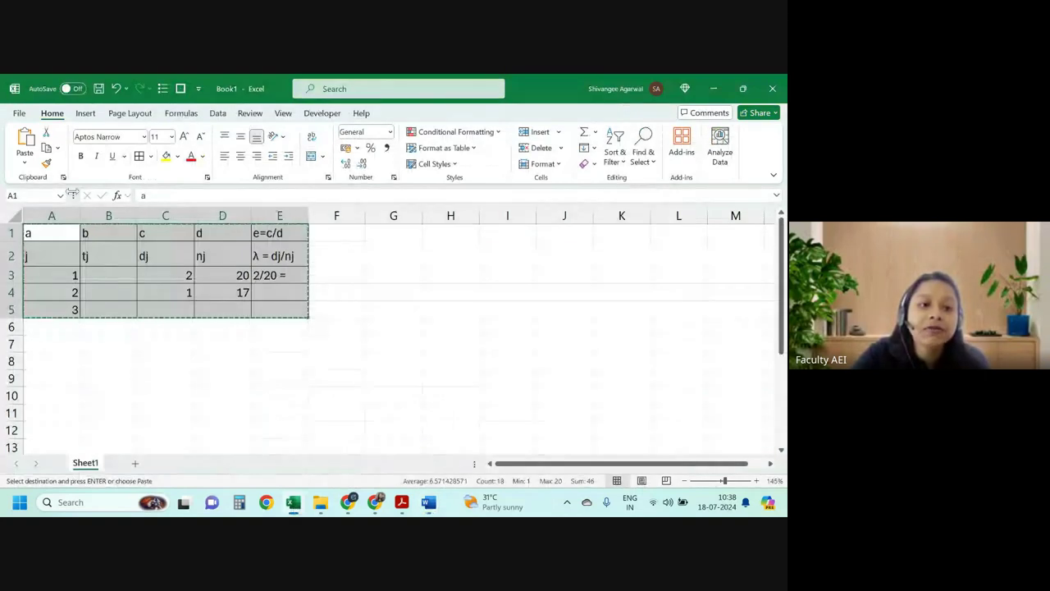
Set the whole Excel sheet's font to Calibri
key(alt+Tab)
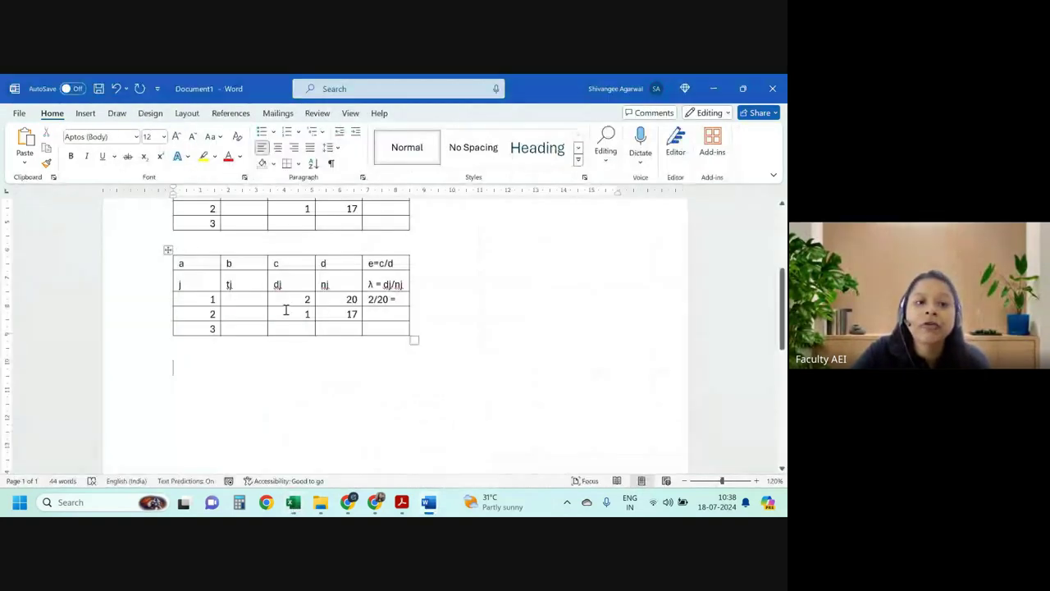
key(alt+Tab)
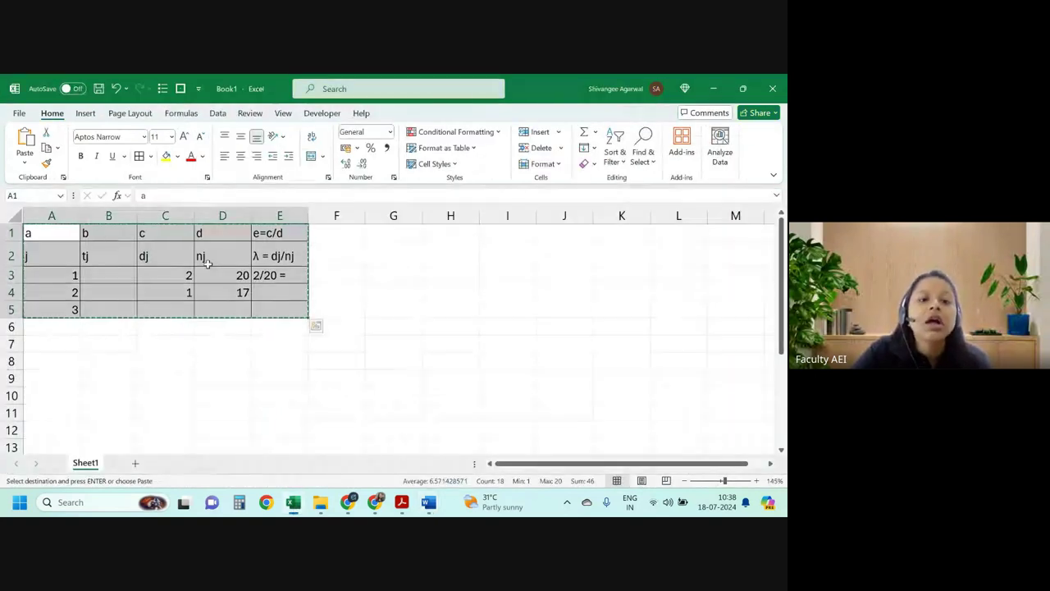
click(11, 215)
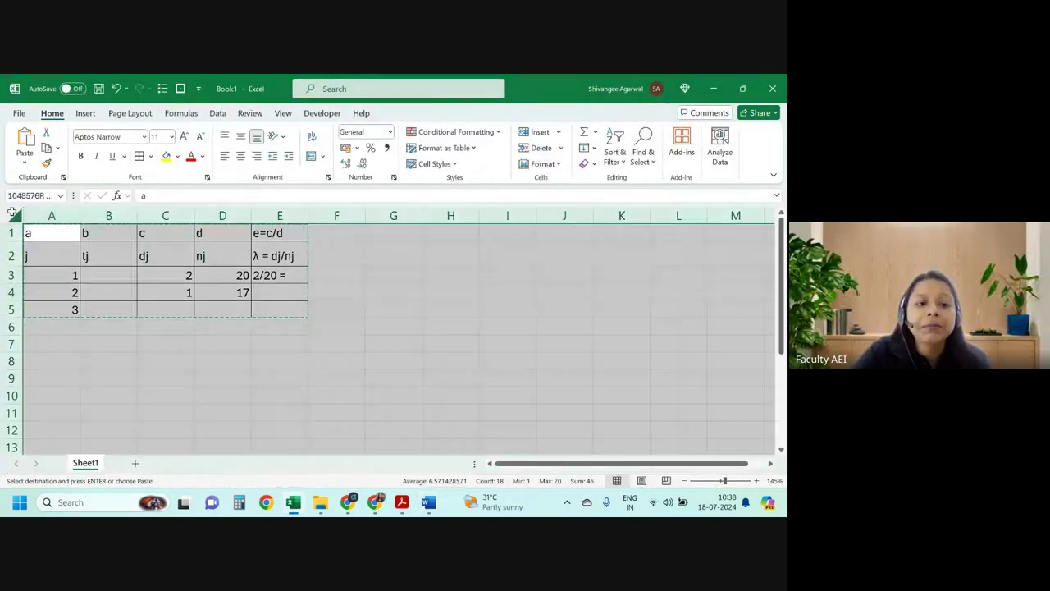
click(143, 137)
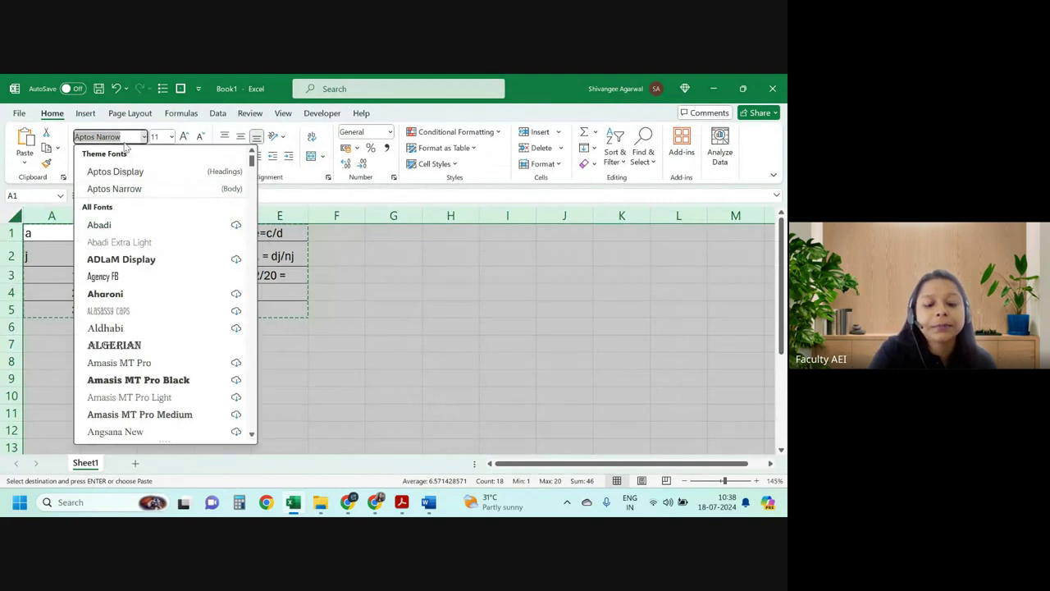
text(Calibri)
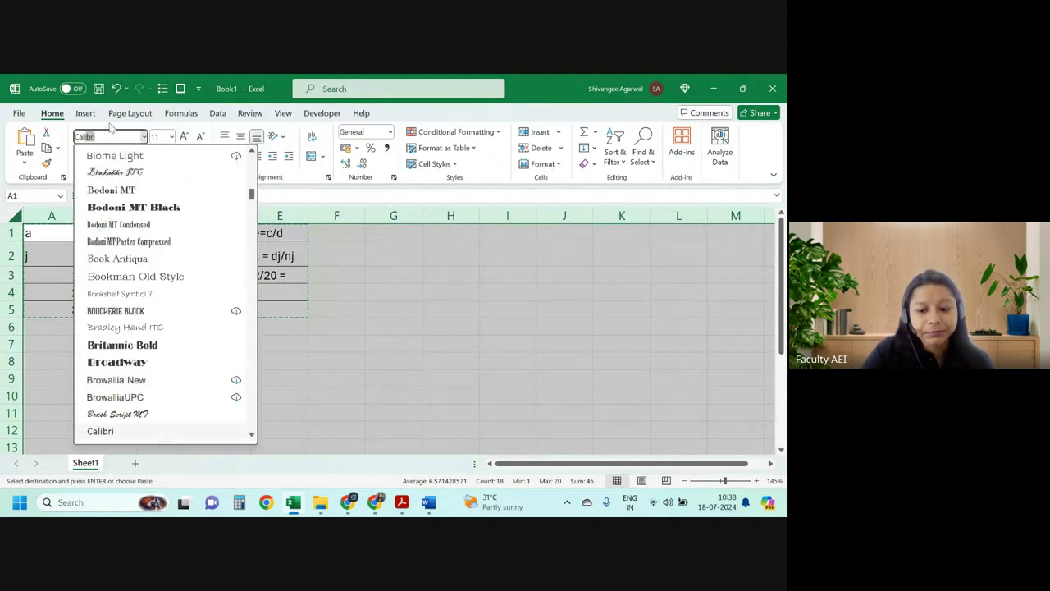
key(Return)
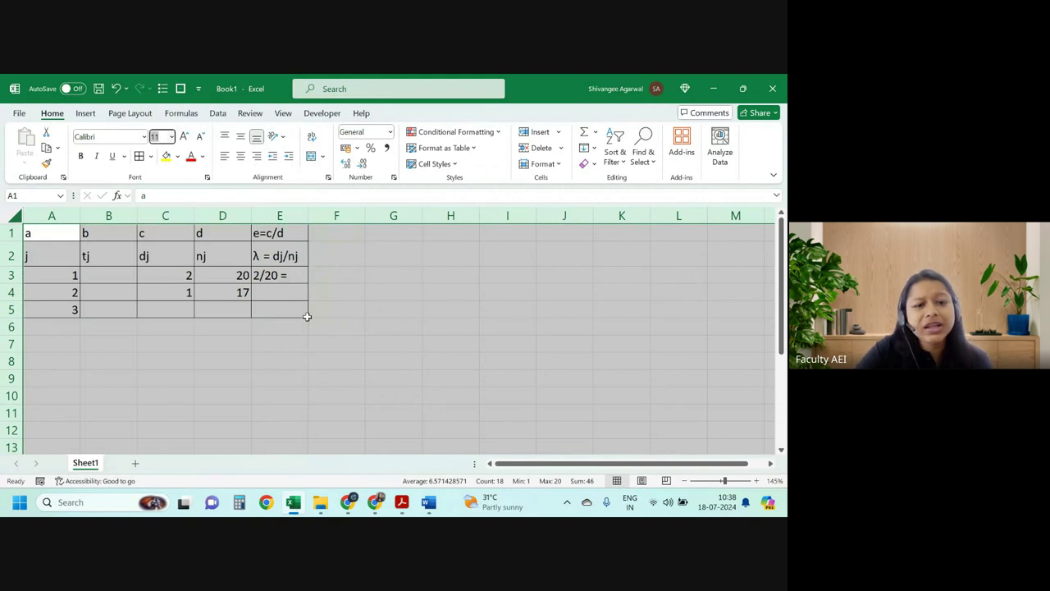
Copy the table range A1:E5 and return to Word
click(307, 316)
drag(72, 241, 270, 307)
key(ctrl+c)
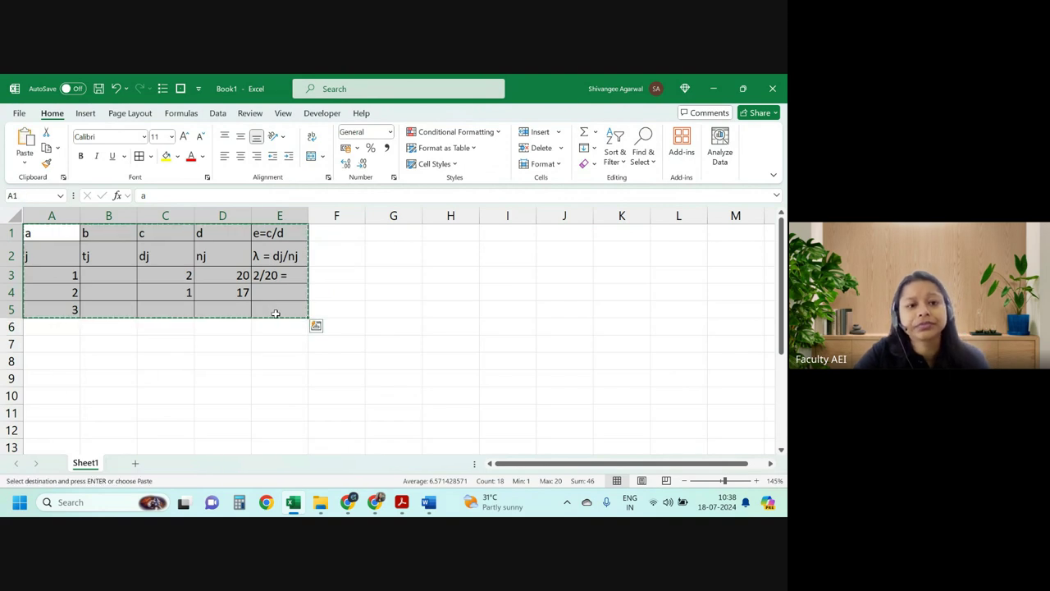
key(alt+Tab)
Paste the table below the existing one, trying a Calibri document font along the way
key(ctrl+v)
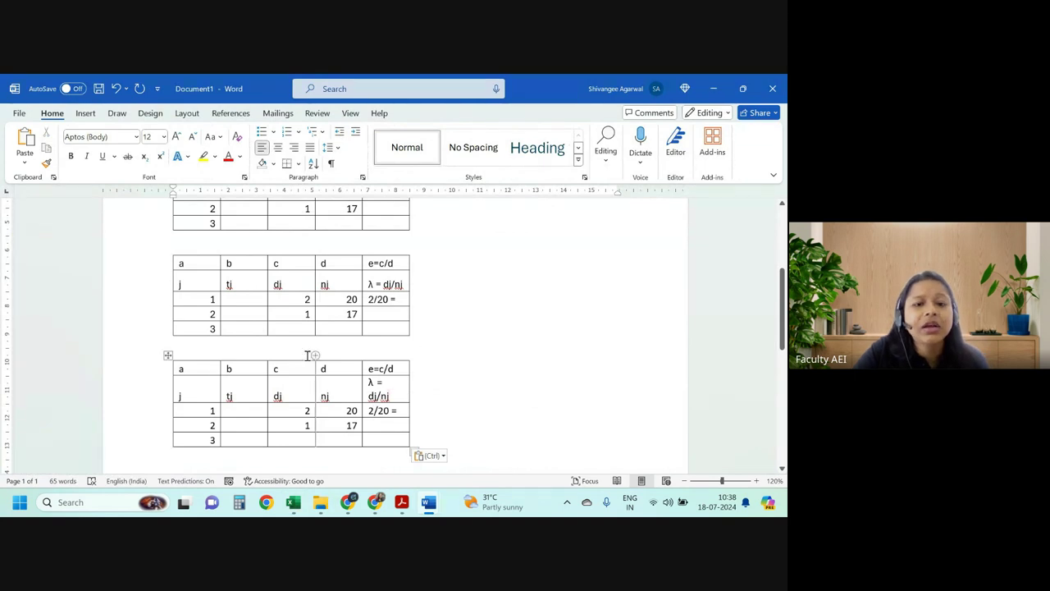
key(ctrl+a)
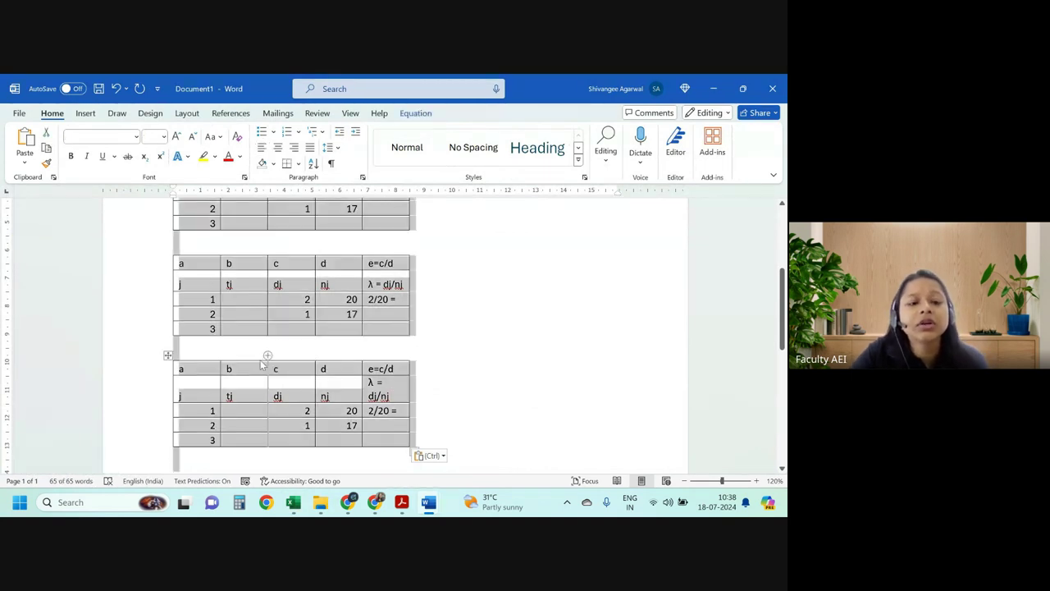
click(136, 137)
text(c)
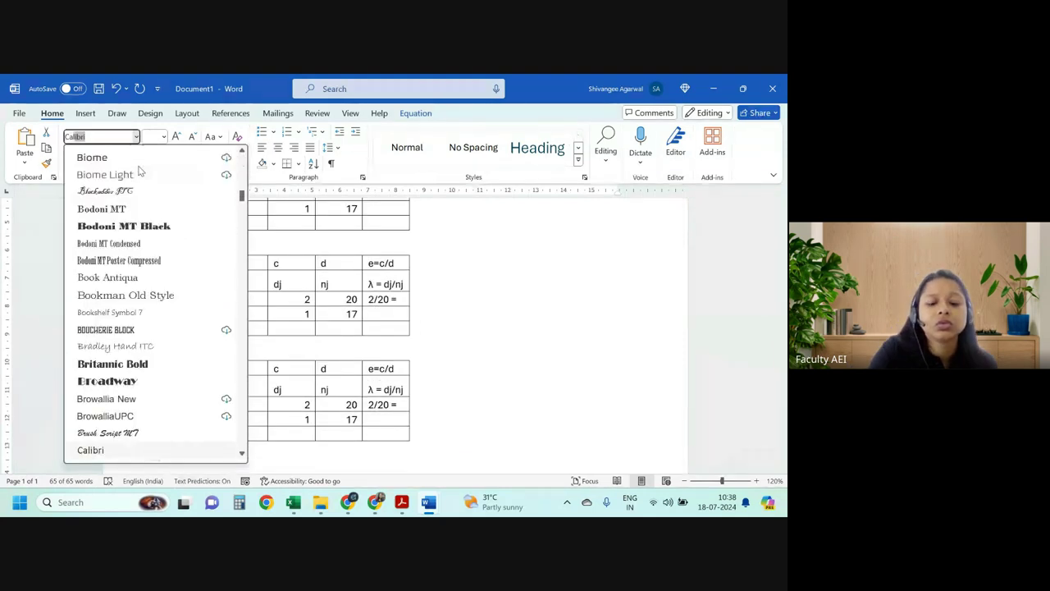
key(Escape)
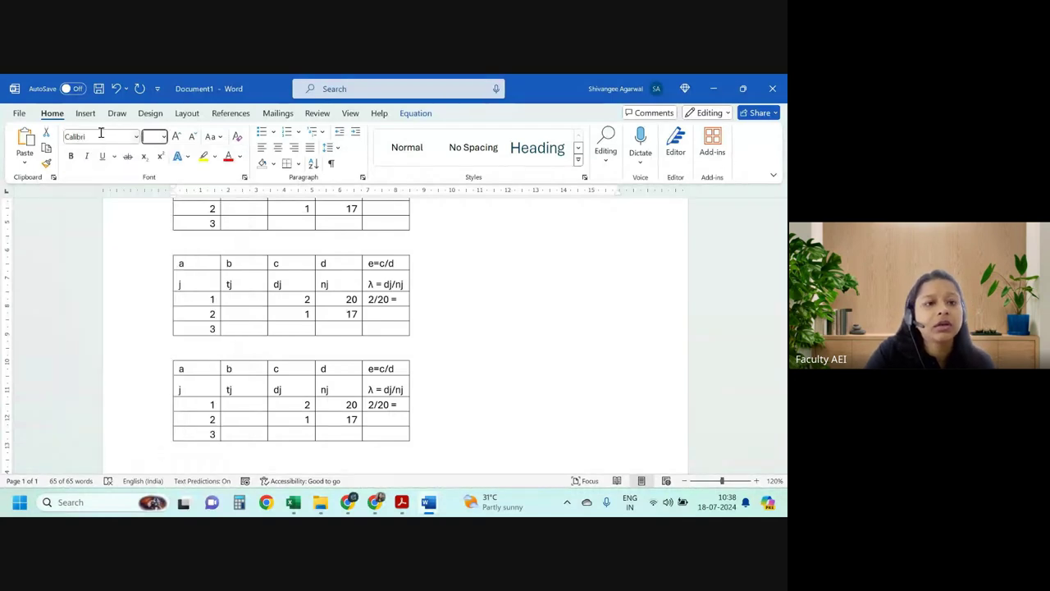
key(ctrl+a)
key(ctrl+v)
click(264, 333)
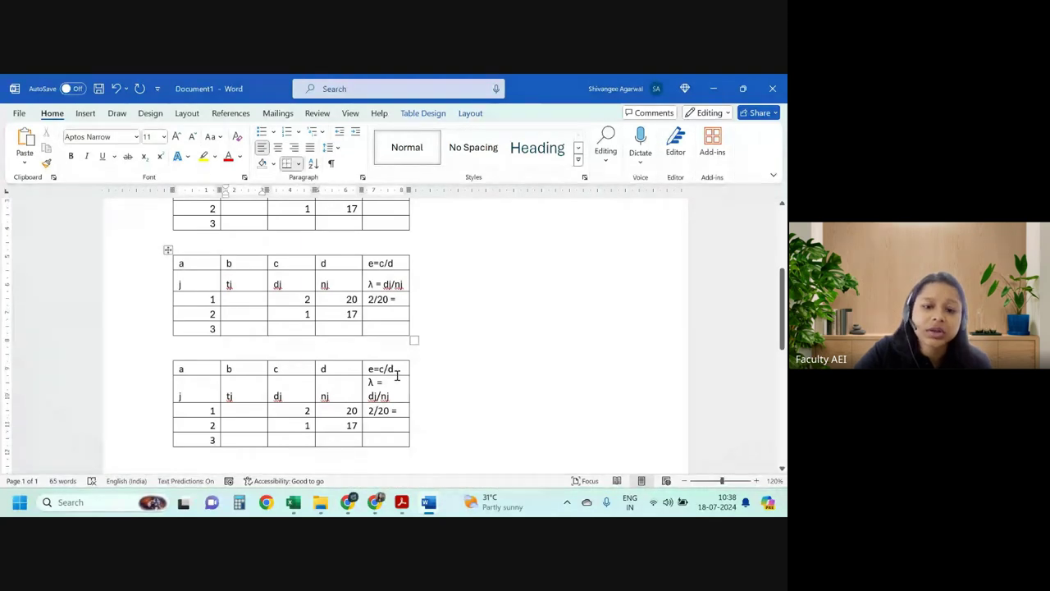
Apply Use Destination Styles to the pasted table
scroll(397, 373, up, 5)
scroll(335, 398, down, 4)
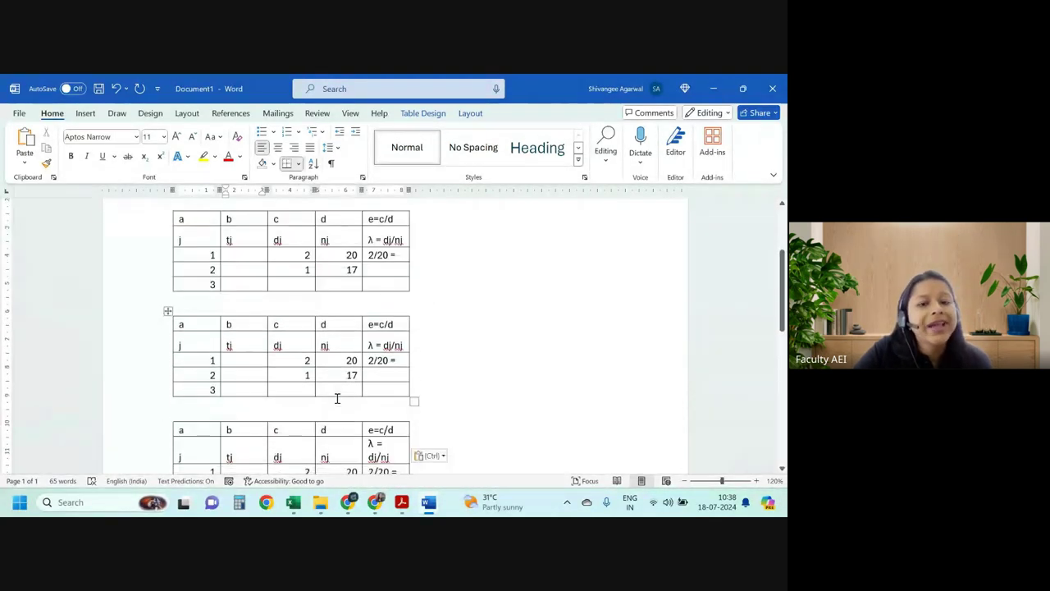
click(432, 380)
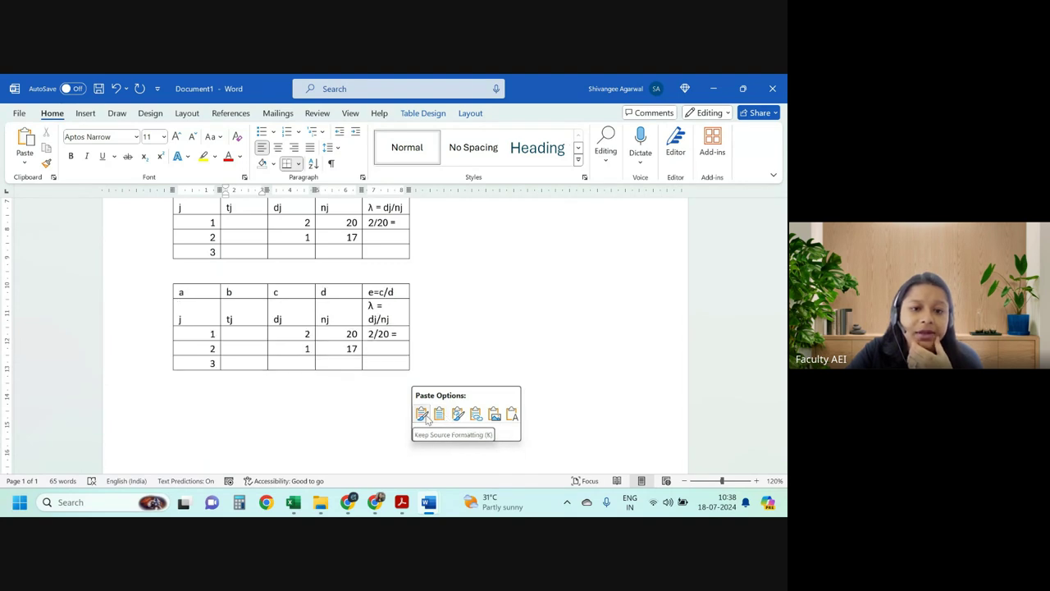
click(441, 414)
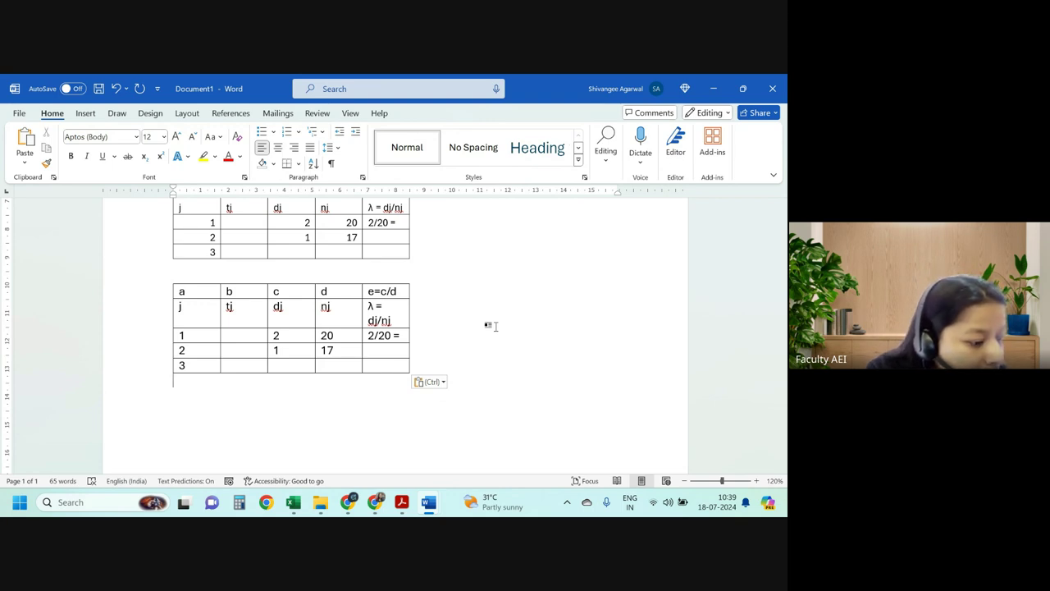
scroll(523, 370, down, 3)
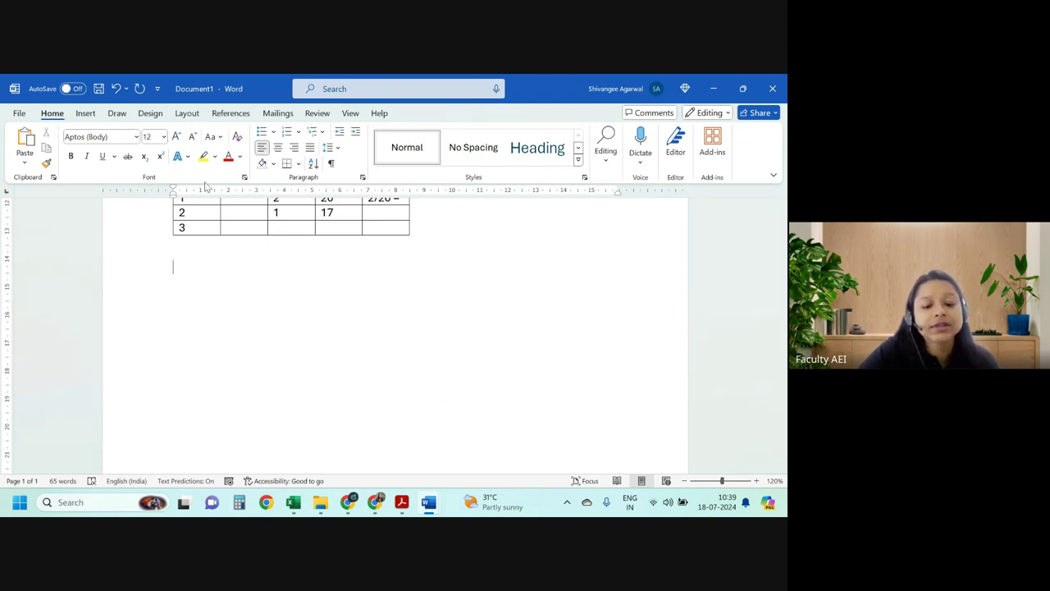
Check Word's Insert options, then return to Excel and select the B7:C8 block
key(alt+Tab)
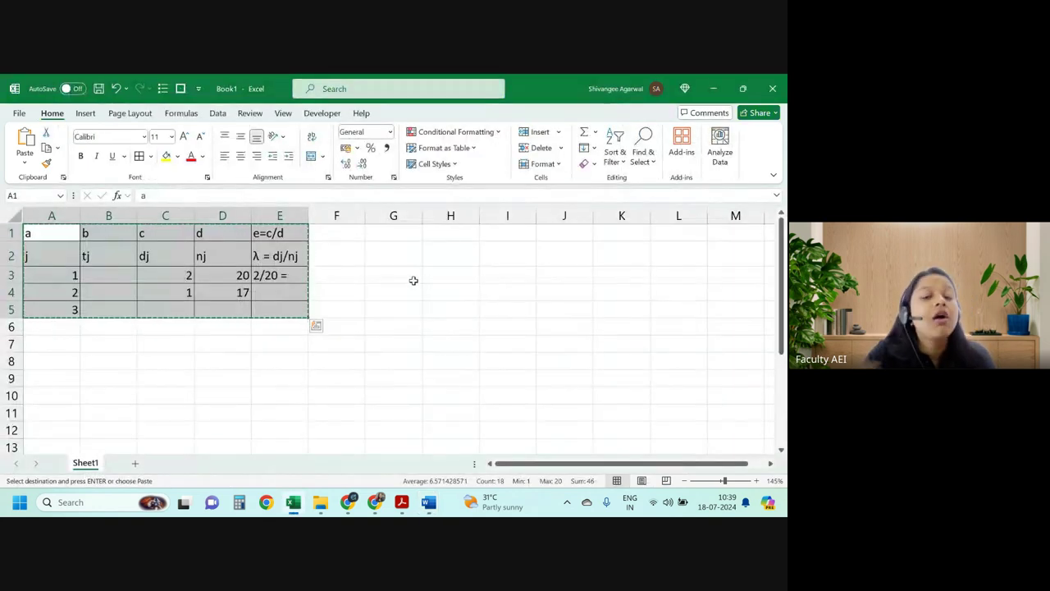
key(alt+Tab)
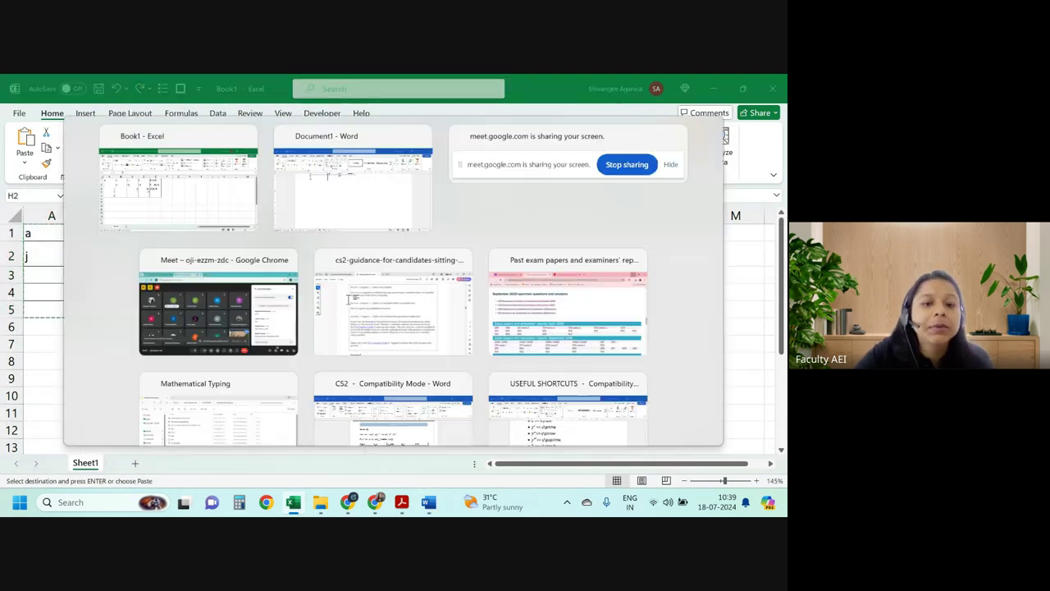
click(86, 113)
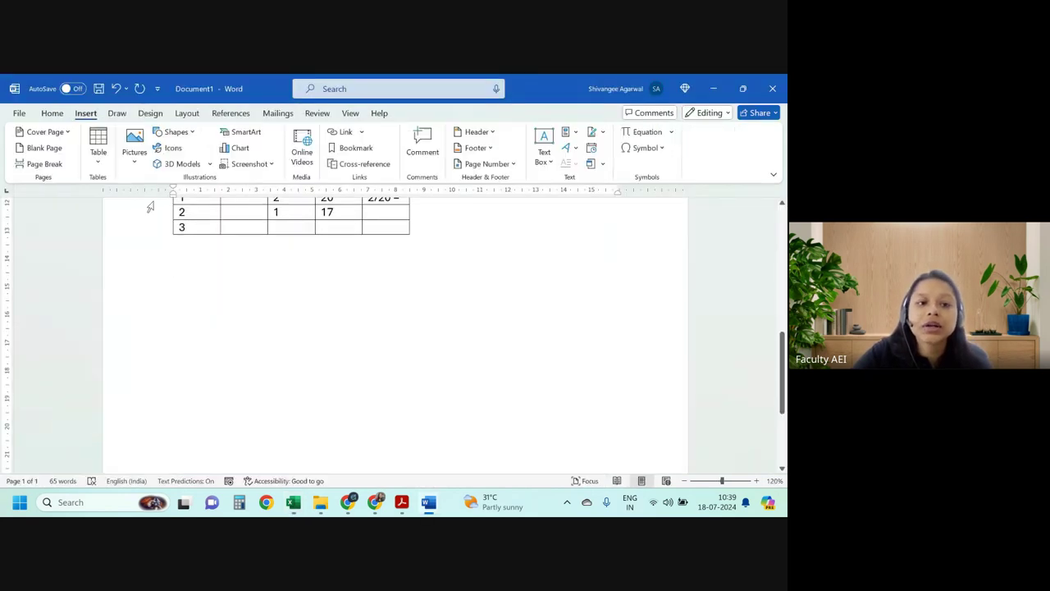
key(alt+Tab)
drag(386, 233, 430, 264)
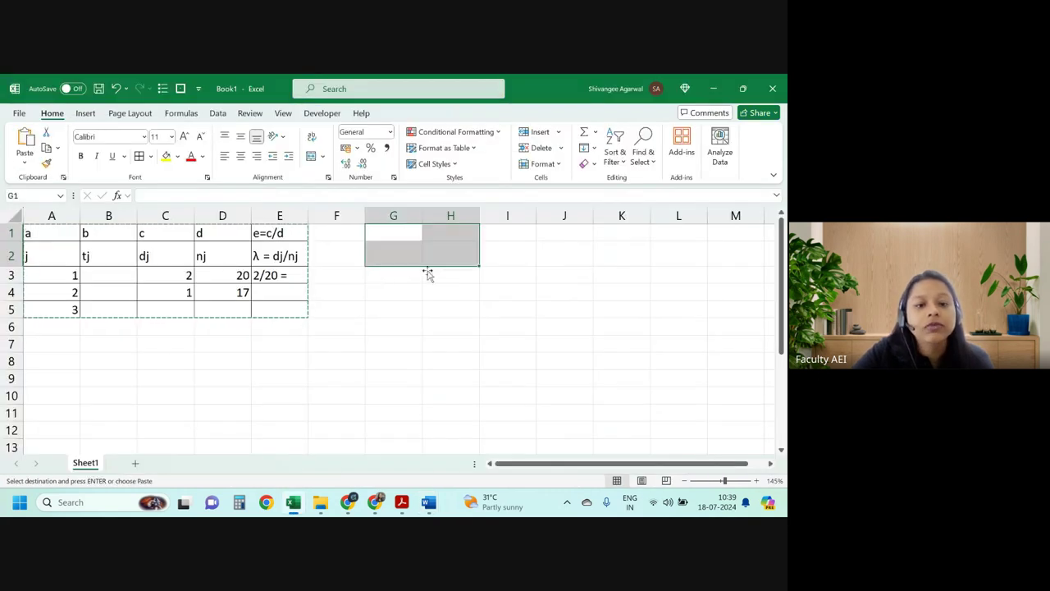
scroll(69, 327, down, 3)
scroll(69, 327, up, 3)
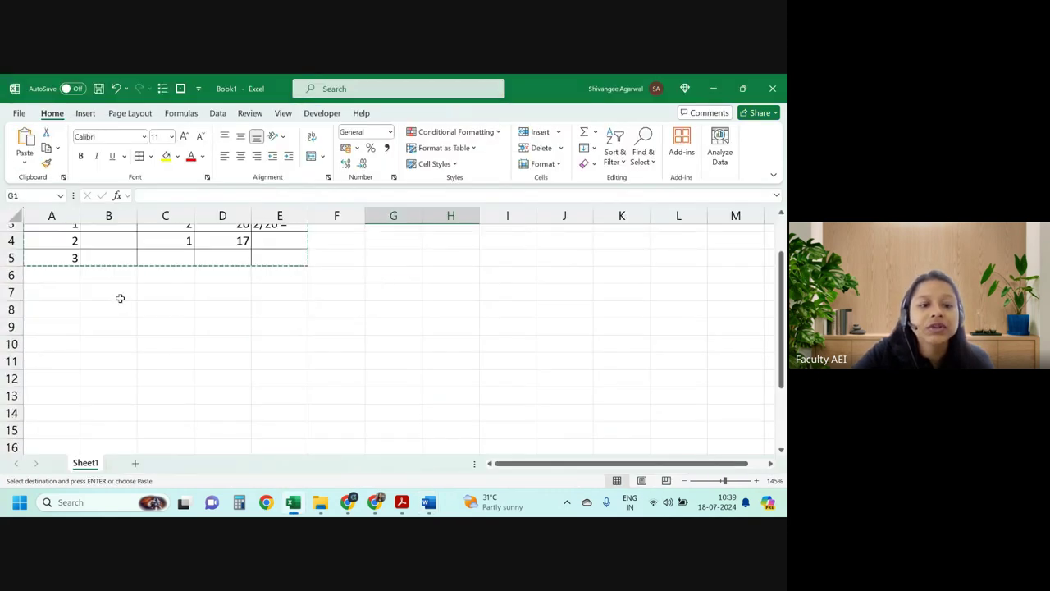
drag(119, 298, 141, 310)
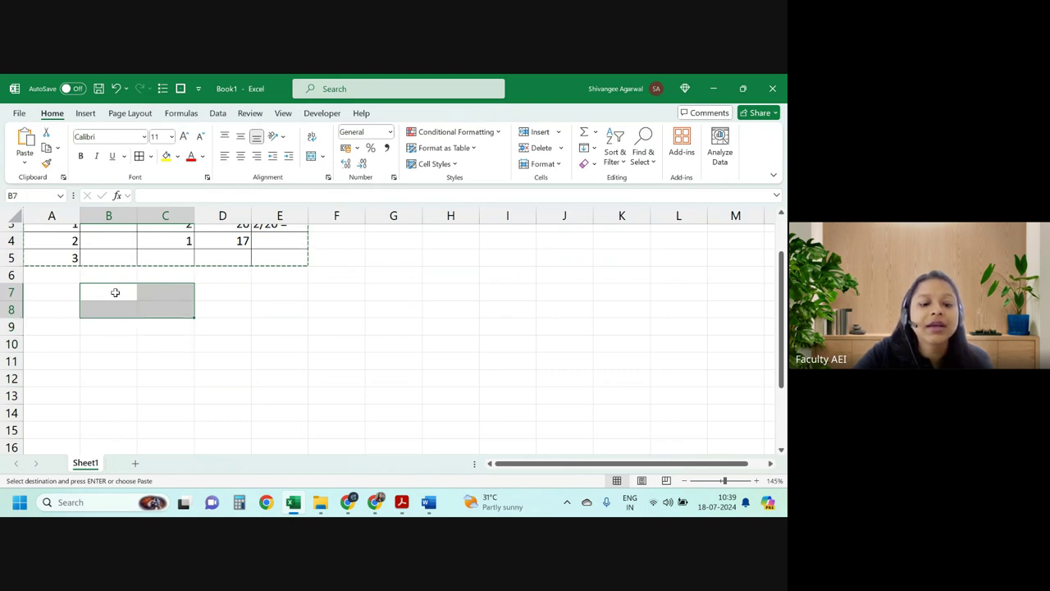
Give cells B7:C8 All Borders, then go back to Word
key(alt+h)
key(b)
key(a)
click(109, 292)
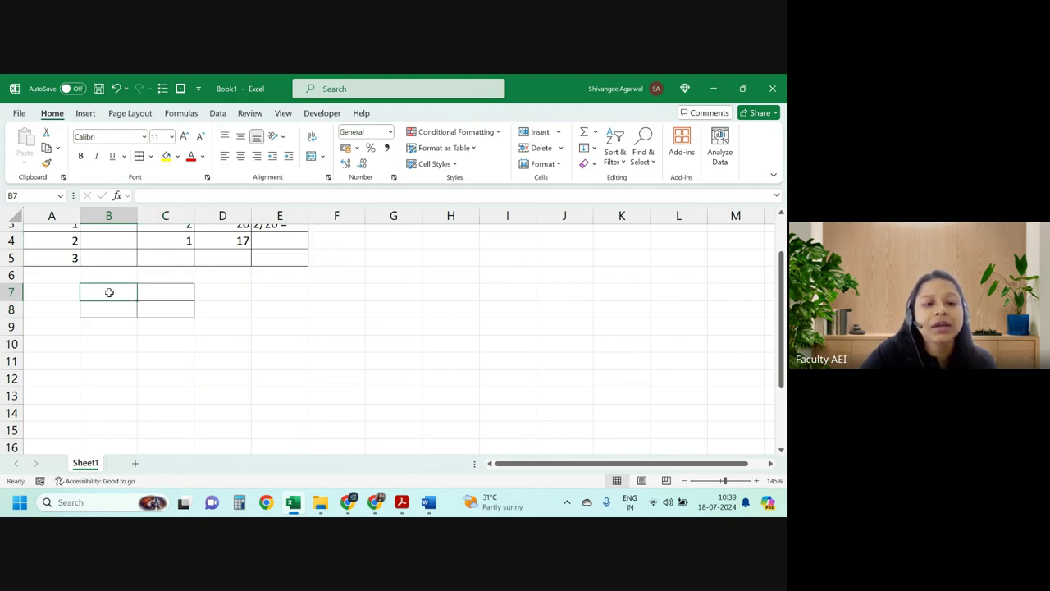
key(Right)
key(Left)
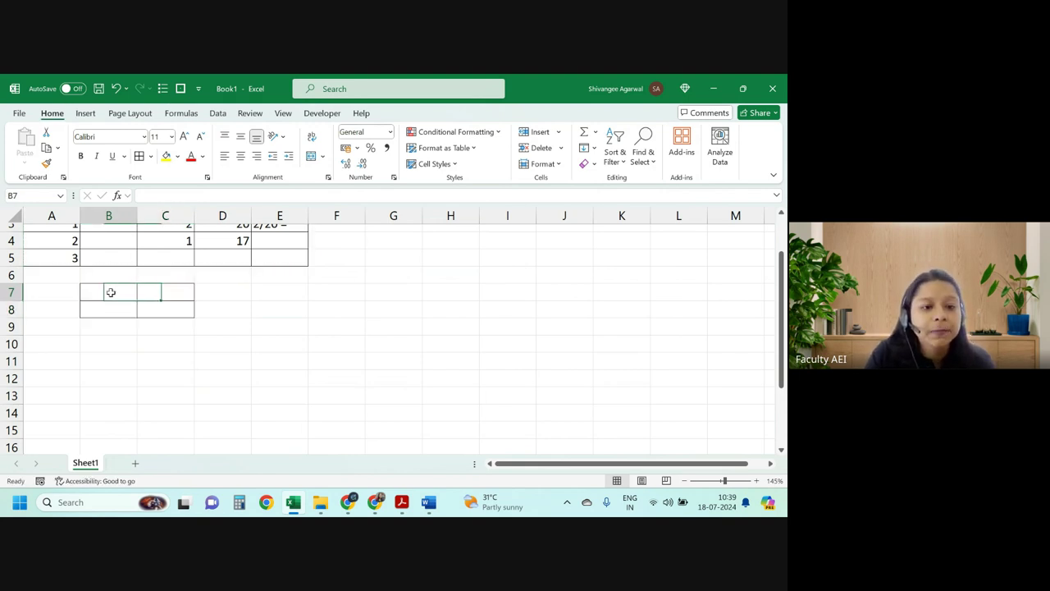
key(Right)
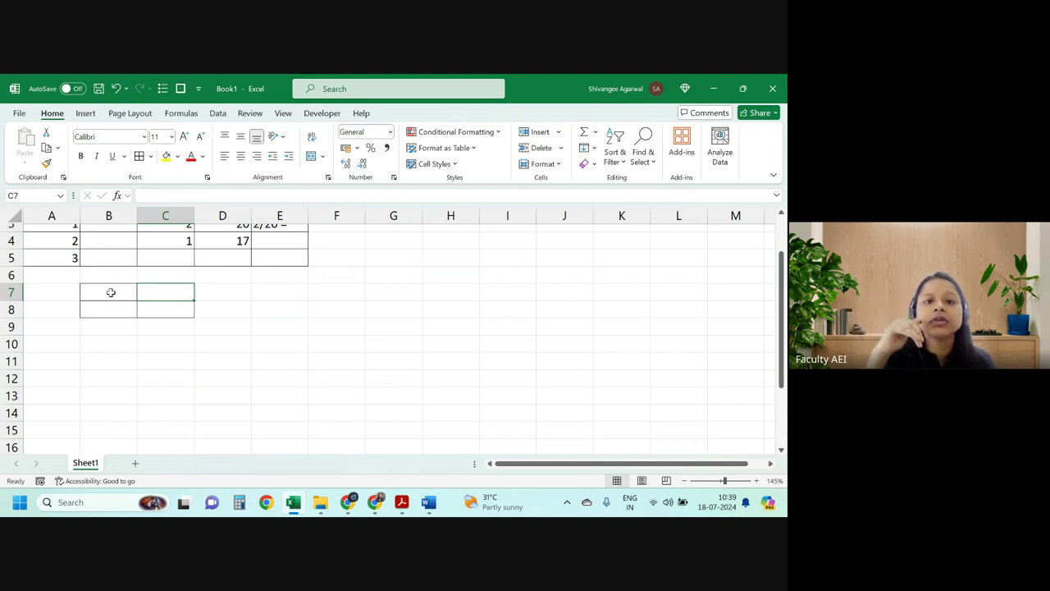
drag(111, 292, 186, 330)
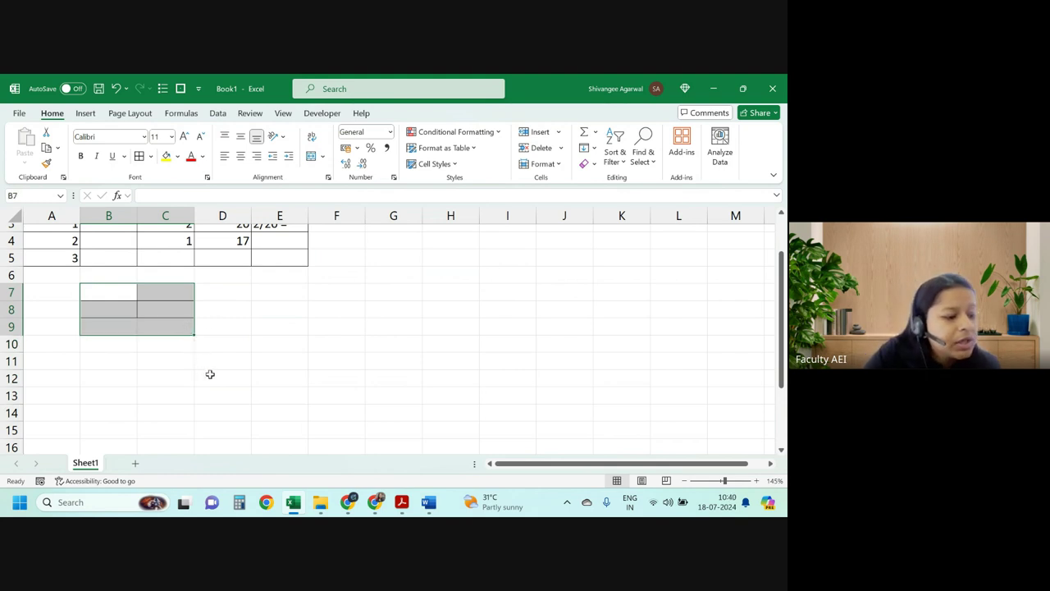
key(alt+Tab)
click(171, 263)
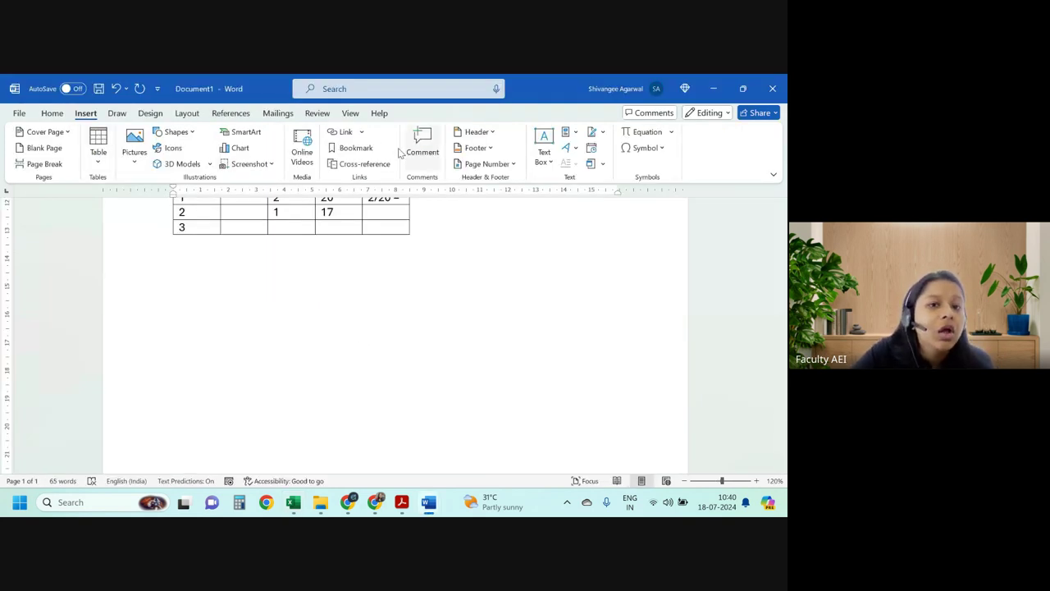
Draw a rectangle below the table and style it white with a black outline
click(173, 132)
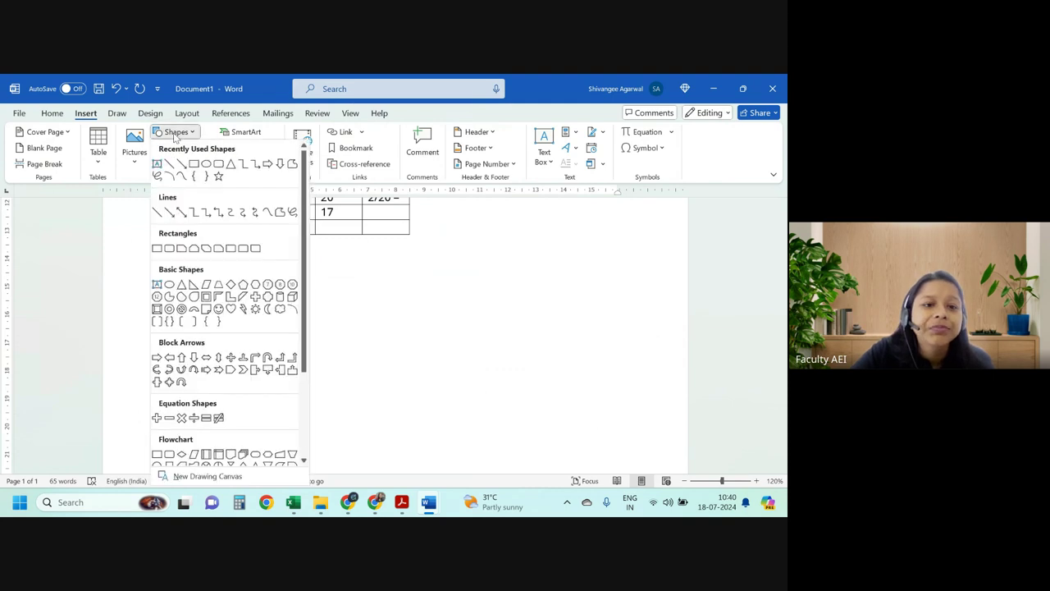
click(196, 165)
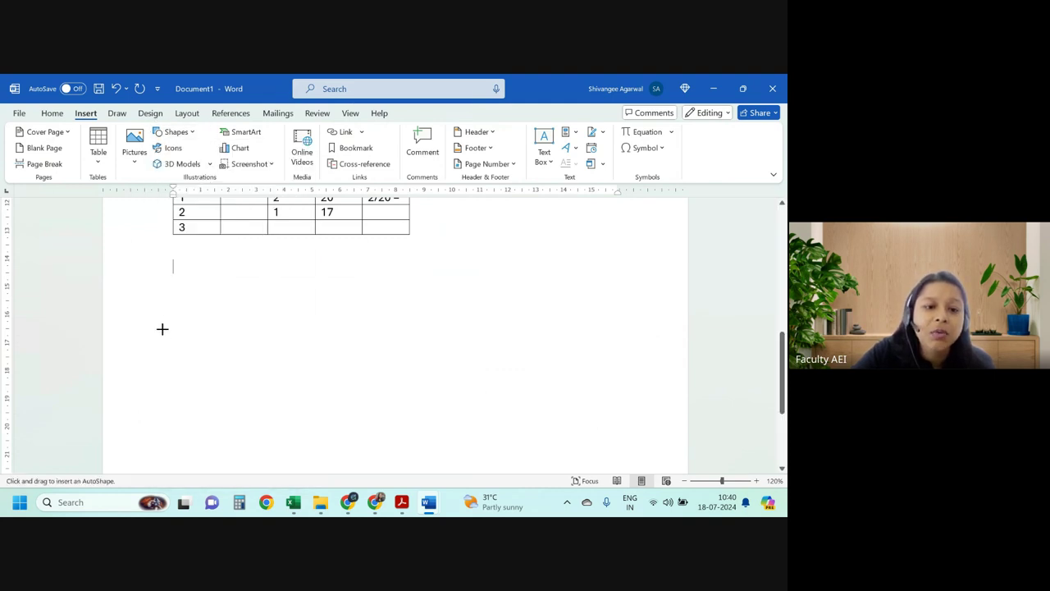
mouse_move(162, 329)
mouse_down()
mouse_move(218, 366)
mouse_move(252, 363)
mouse_up()
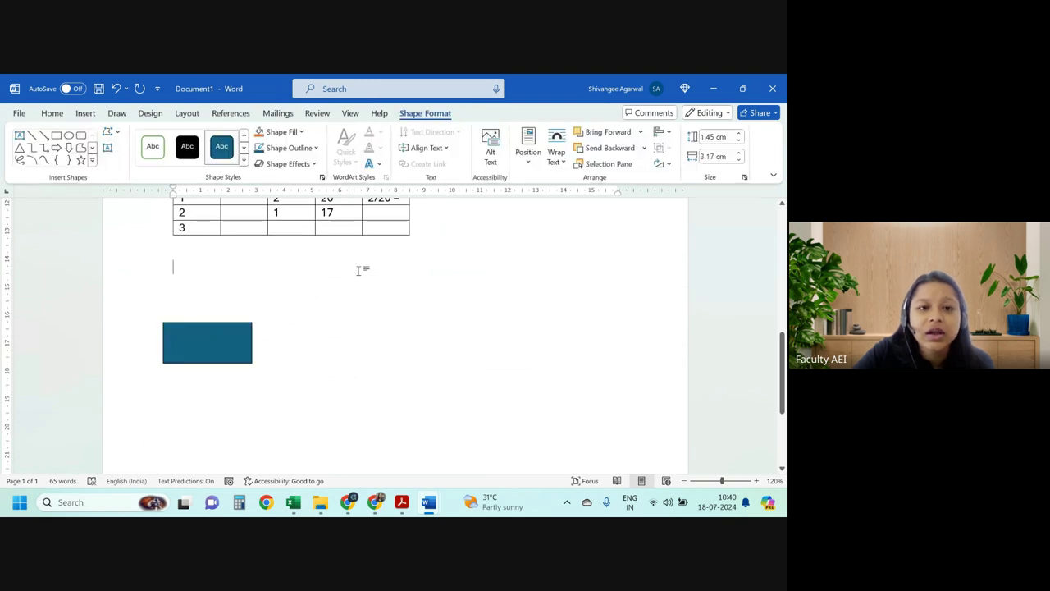
click(225, 343)
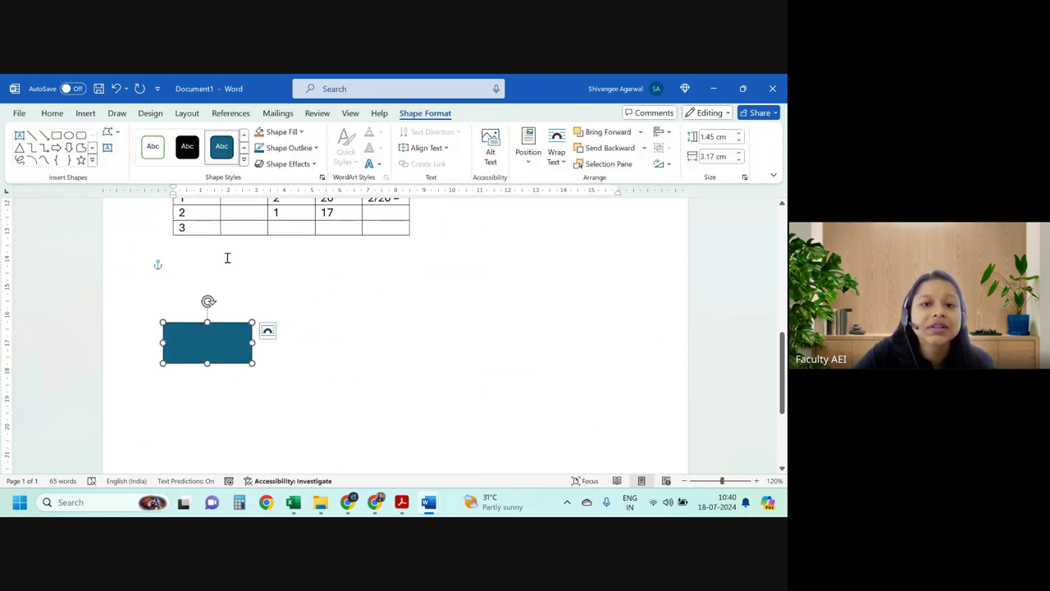
scroll(206, 181, up, 5)
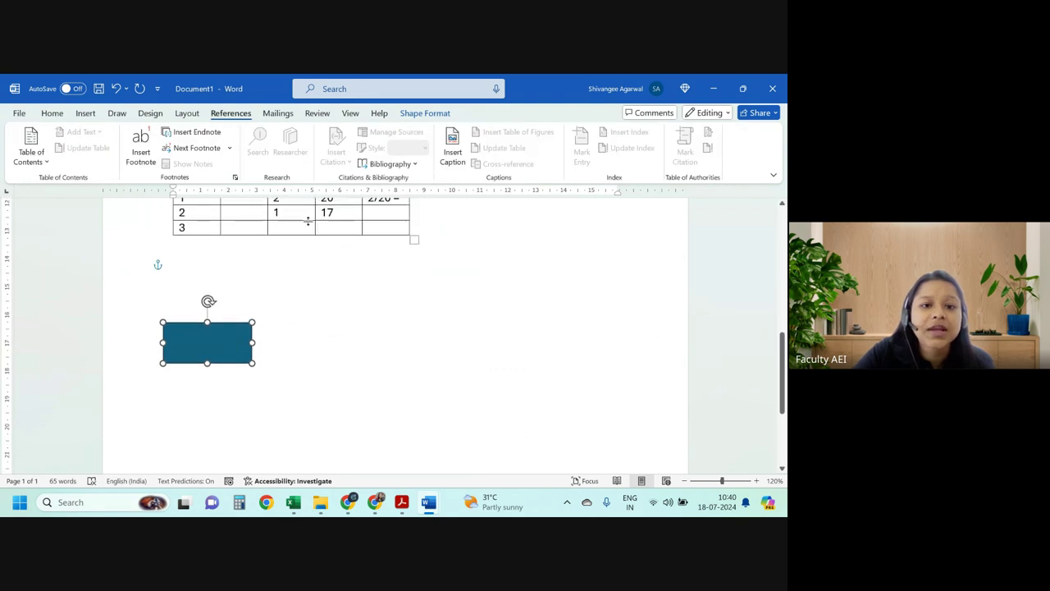
click(426, 112)
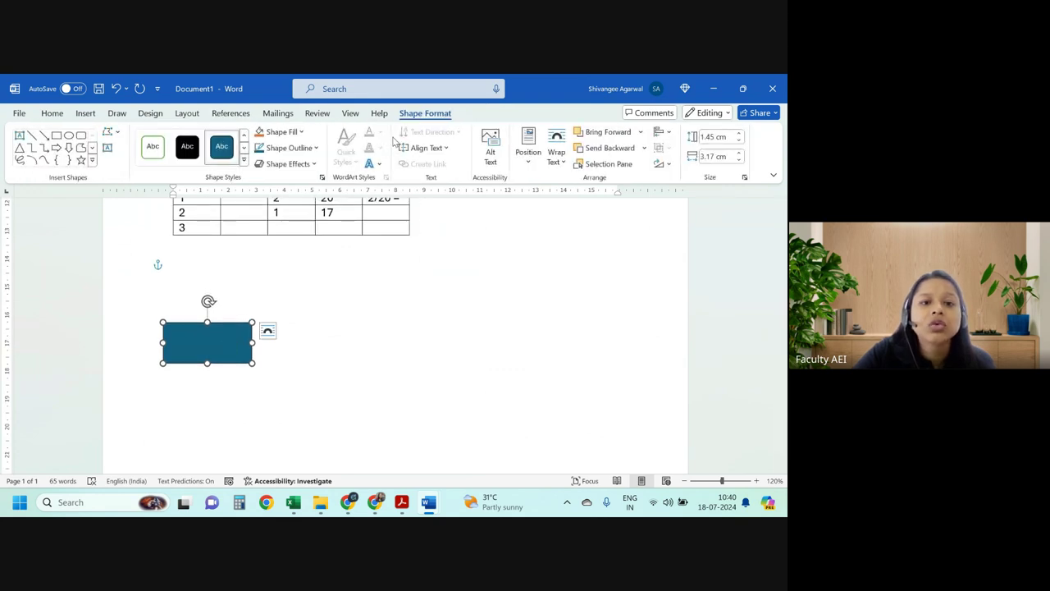
click(244, 161)
click(152, 180)
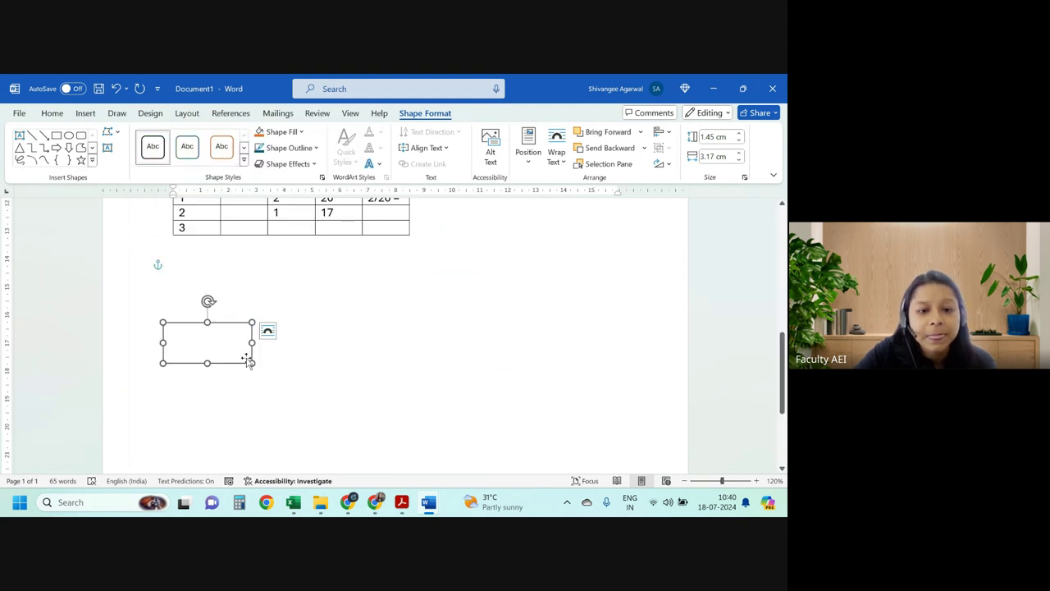
Paste copies of the rectangle, moving one to the top beside the table
key(ctrl+c)
click(402, 305)
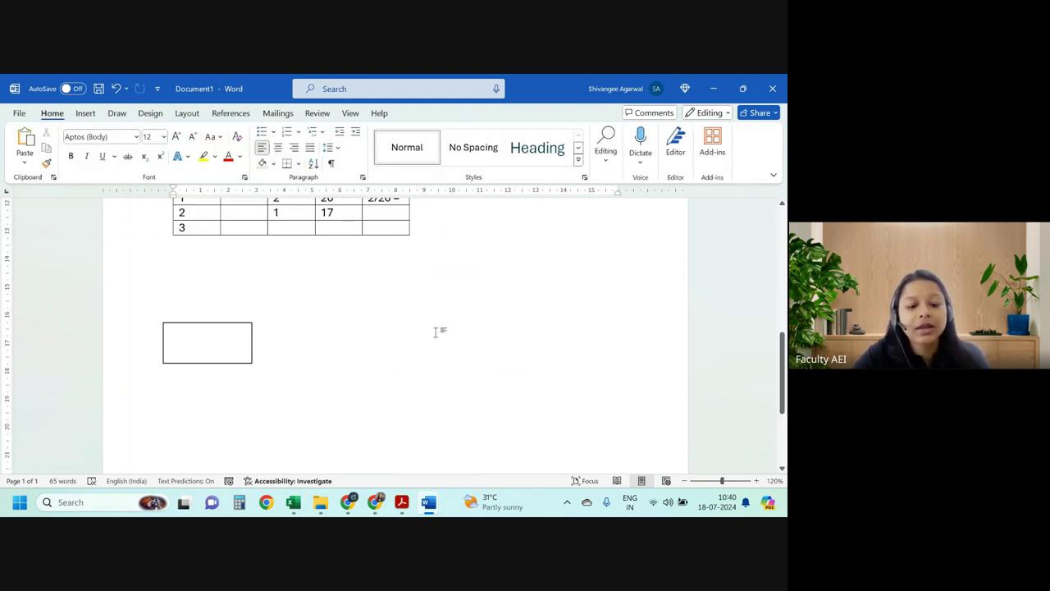
key(ctrl+v)
drag(237, 304, 543, 363)
key(ctrl+v)
Type Alive in the left box, W in the top, I in the bottom and D in the right
click(383, 431)
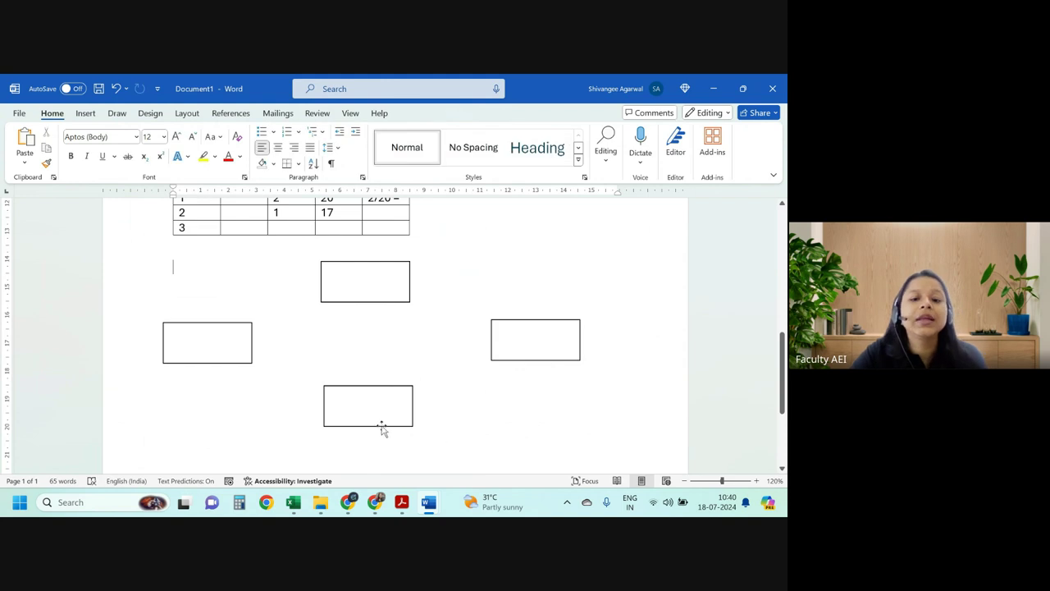
click(217, 361)
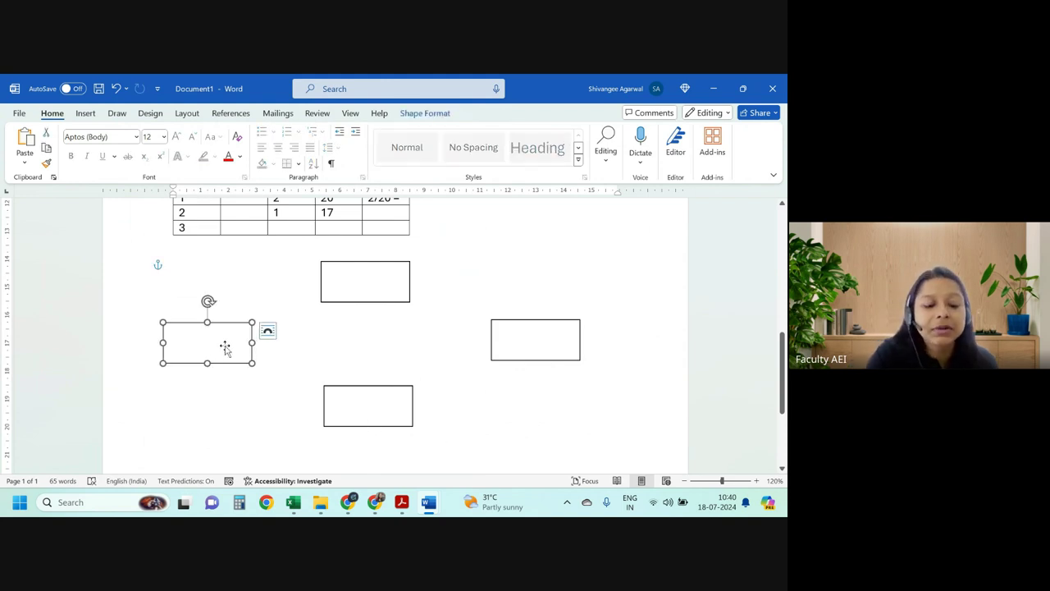
text(A)
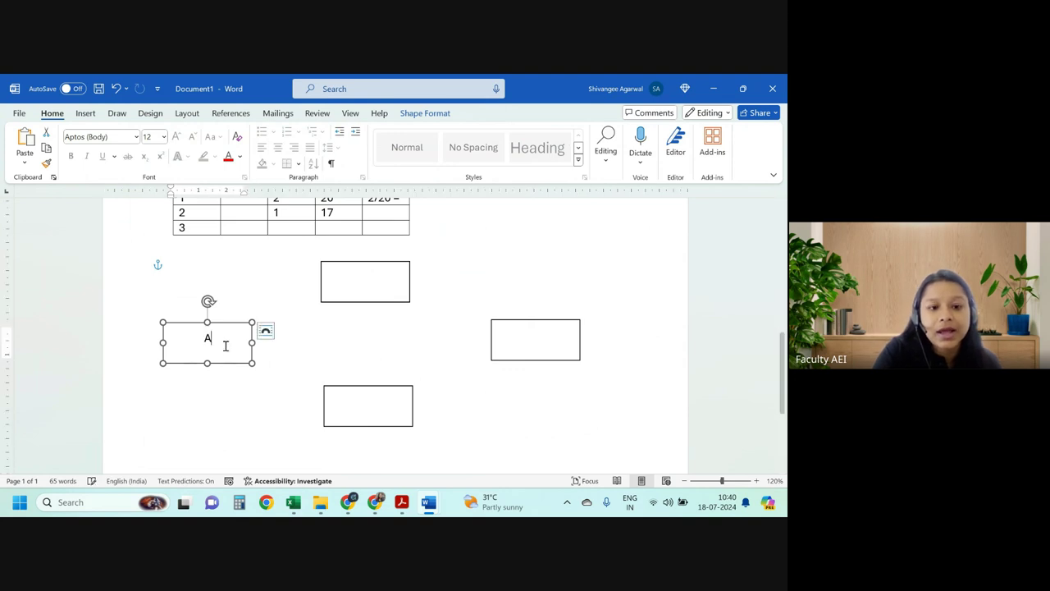
text(live)
click(356, 277)
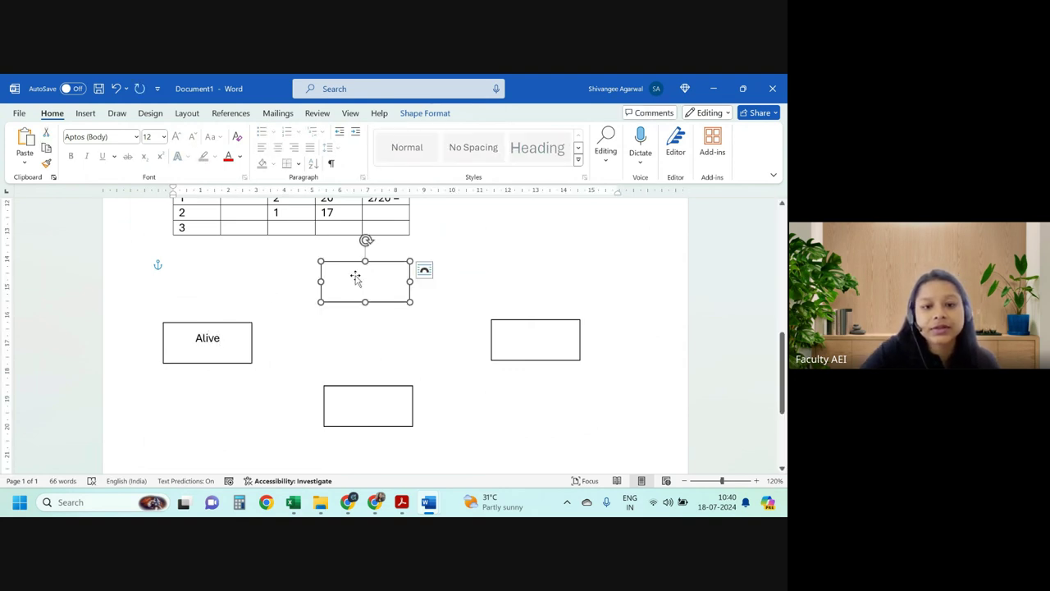
text(W)
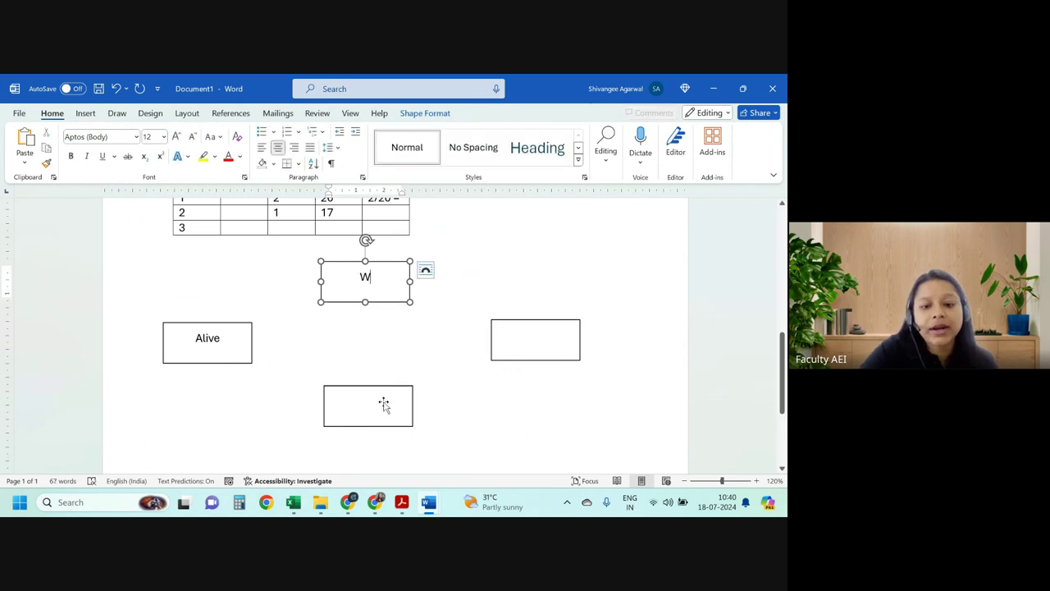
click(377, 407)
text(I)
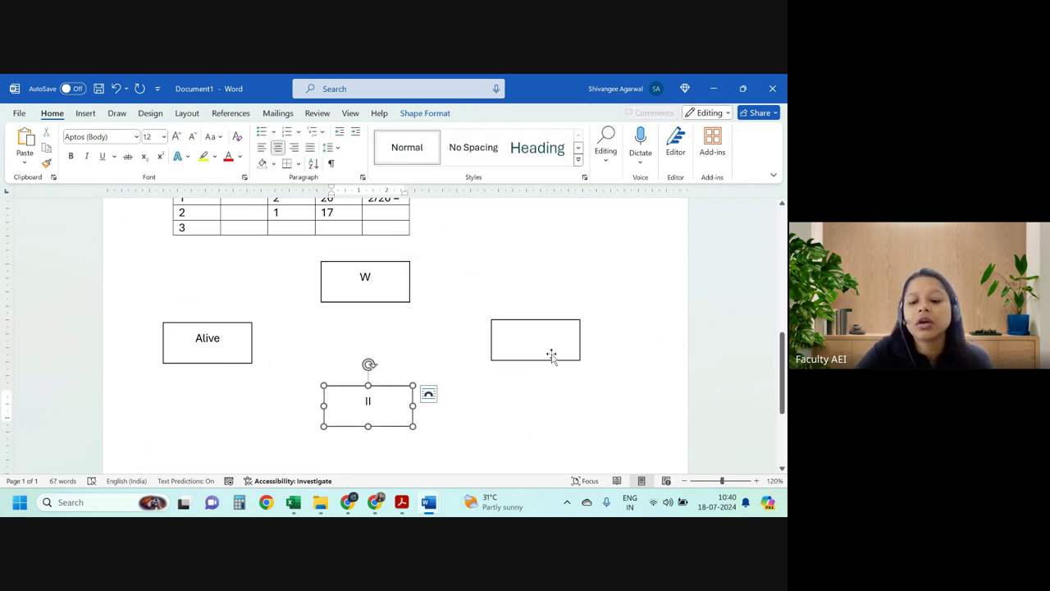
click(546, 345)
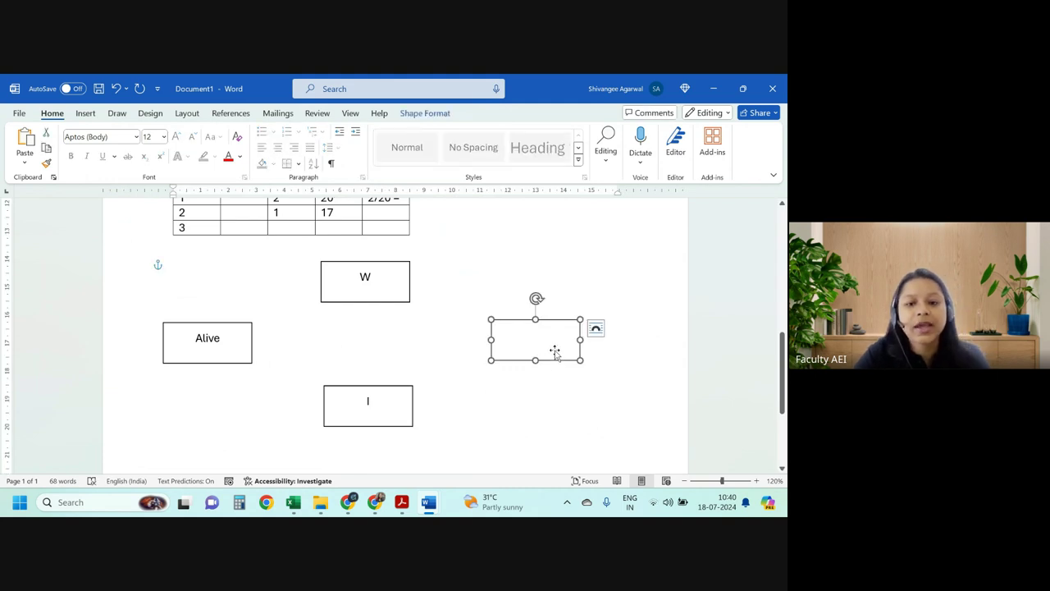
text(D)
click(577, 424)
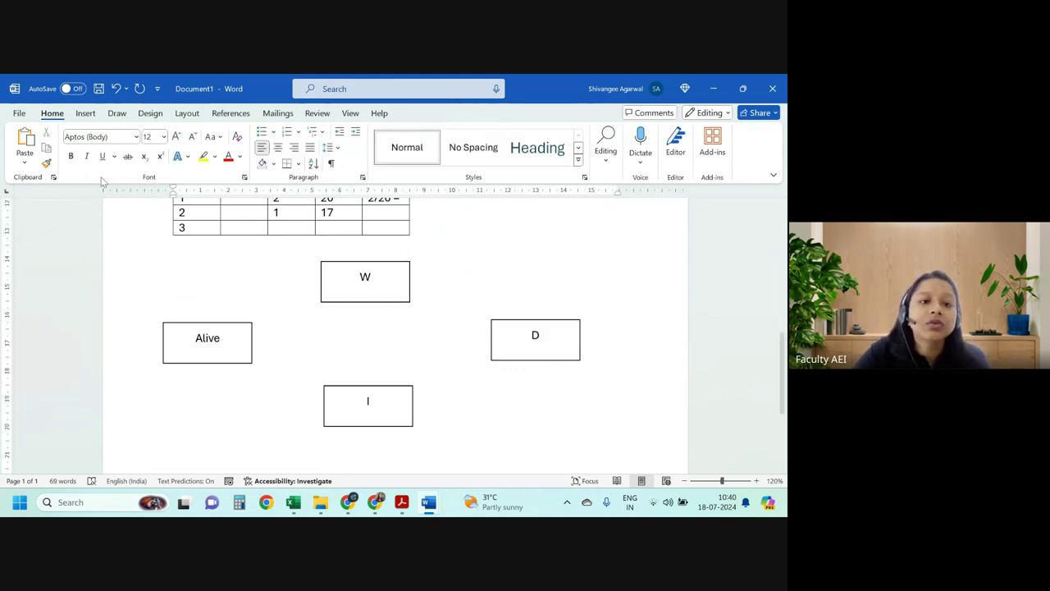
click(86, 114)
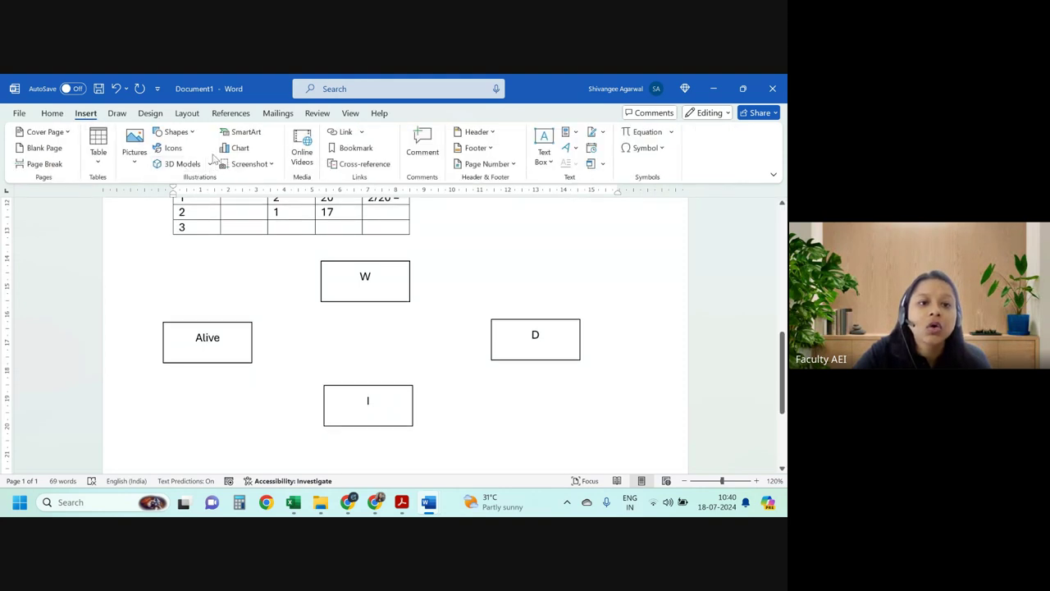
Draw an arrow from Alive to W and paste a copy pointing to I
click(187, 135)
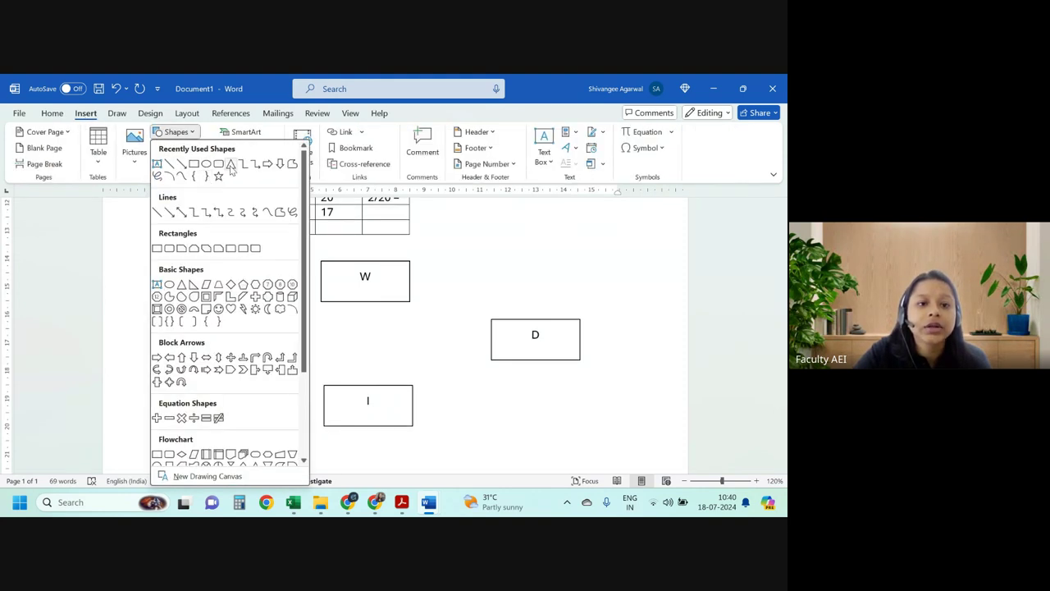
click(195, 168)
click(177, 133)
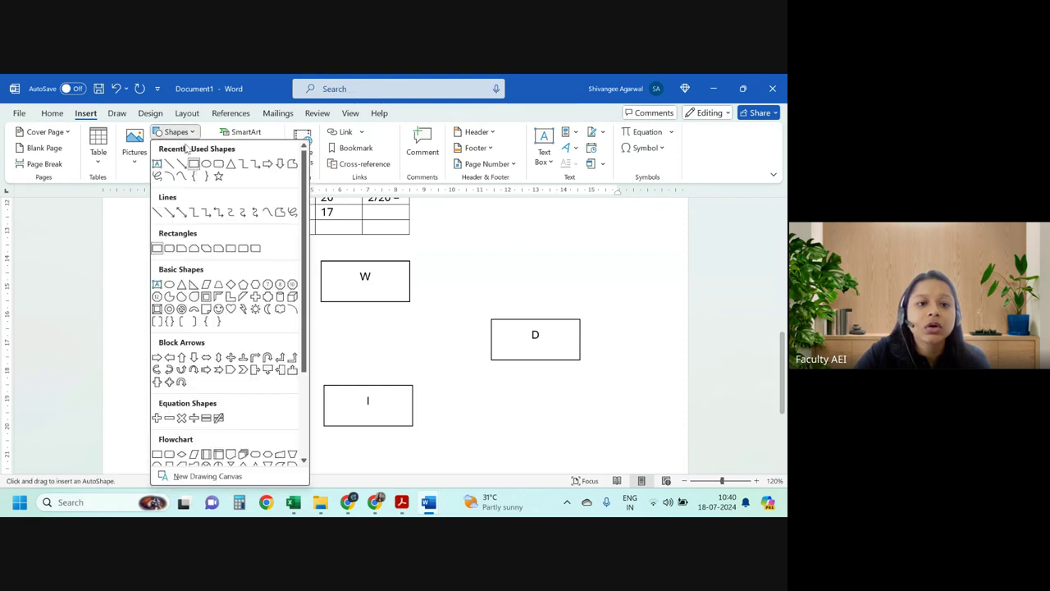
click(193, 167)
drag(211, 316, 320, 284)
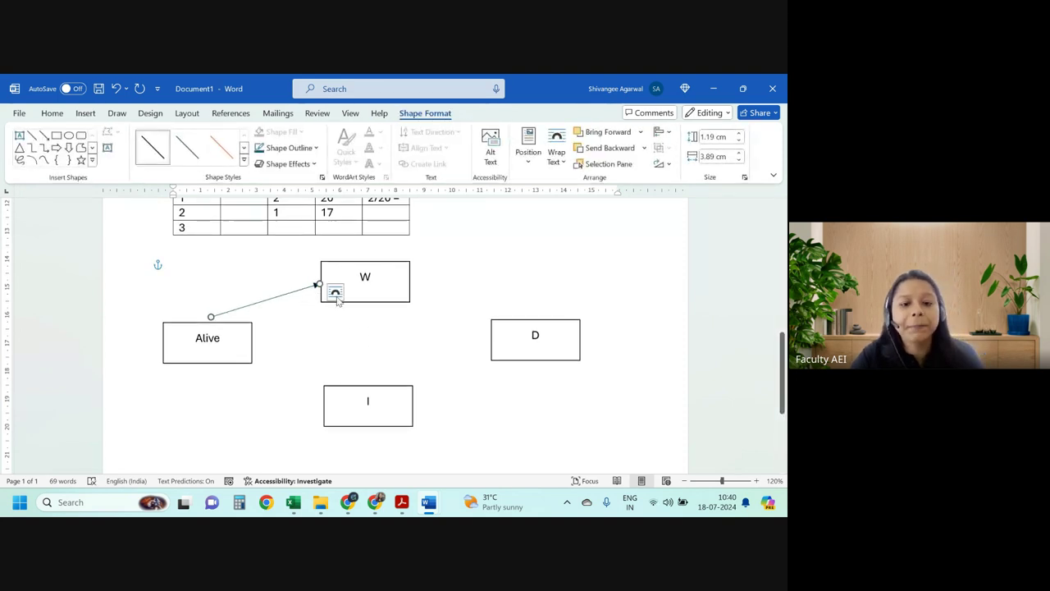
key(ctrl+v)
drag(303, 306, 312, 412)
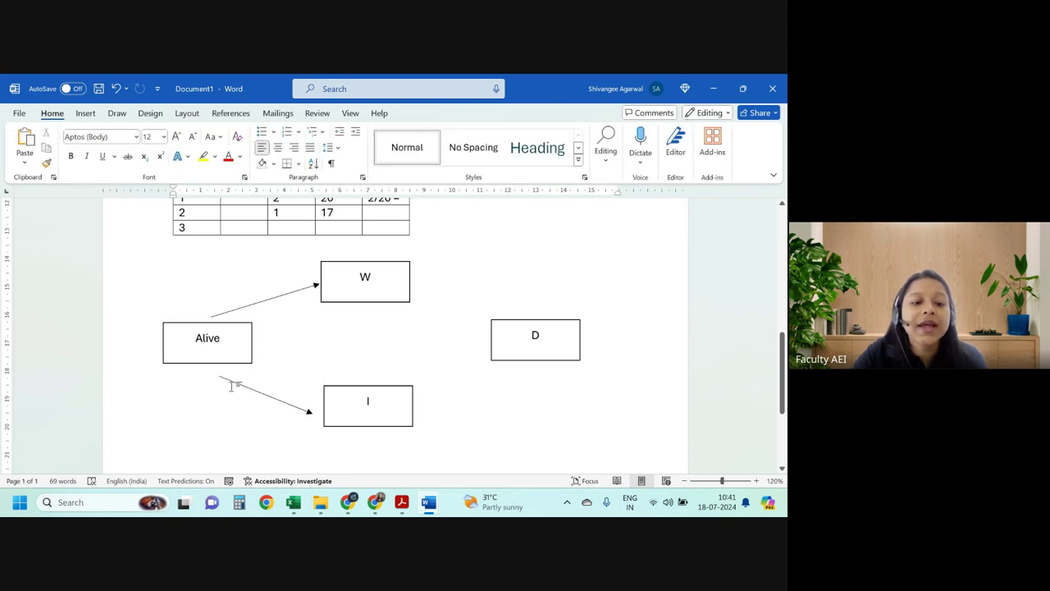
click(270, 397)
mouse_move(270, 400)
mouse_down()
mouse_move(270, 385)
mouse_move(277, 391)
mouse_up()
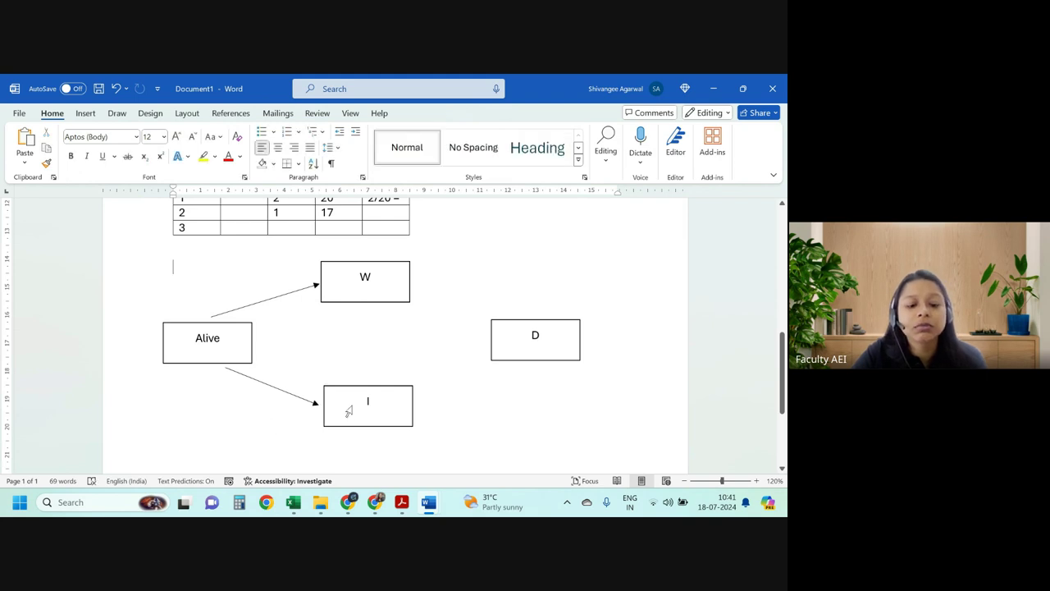
Add an Alive-to-D arrow copy and delete the extra I-to-D arrow
key(ctrl+v)
drag(254, 273, 339, 324)
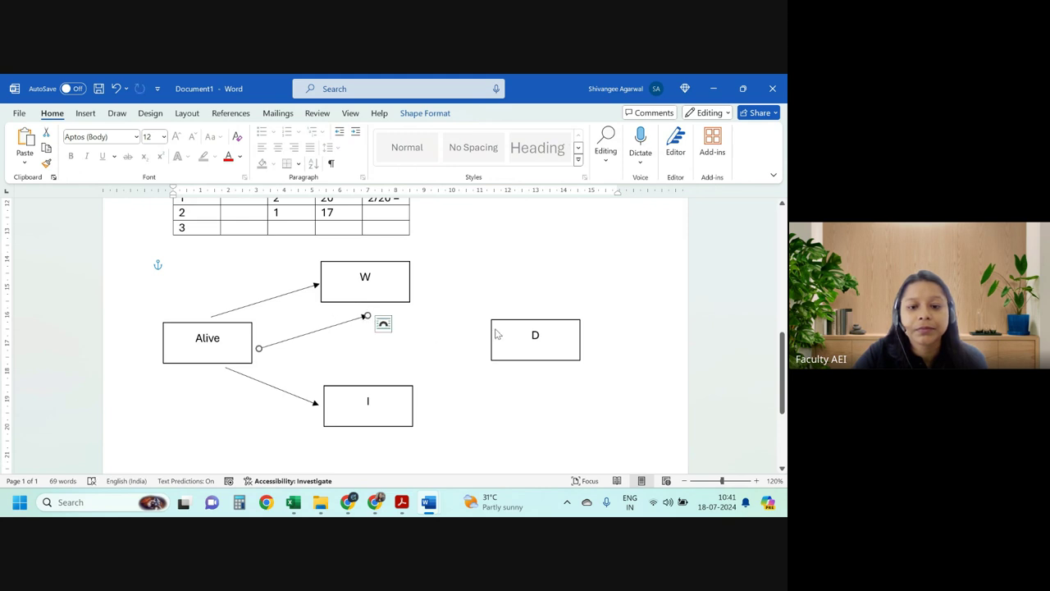
drag(367, 316, 486, 342)
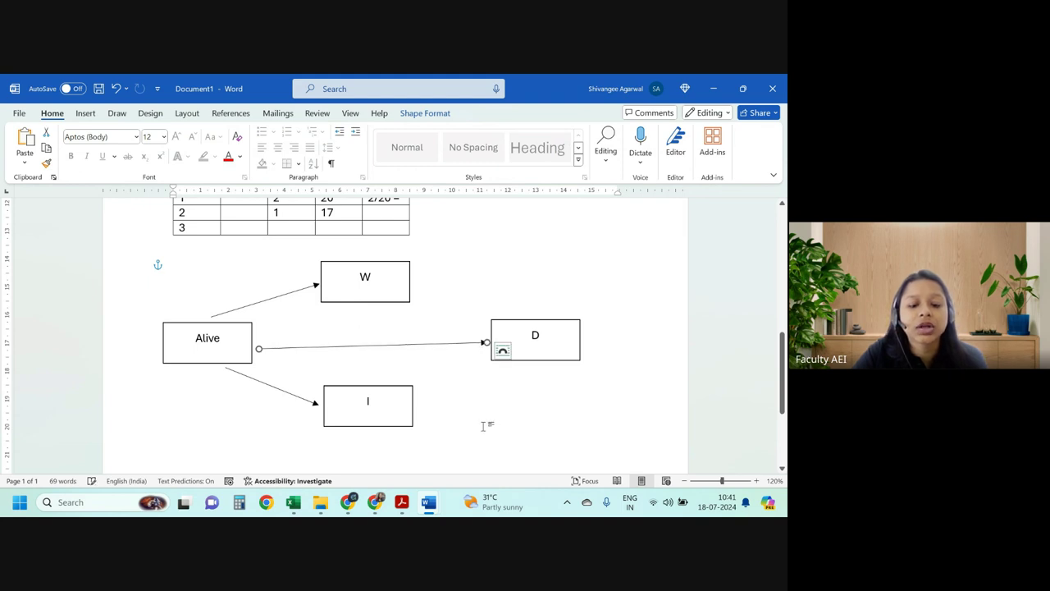
key(ctrl+v)
drag(340, 356, 527, 367)
click(335, 436)
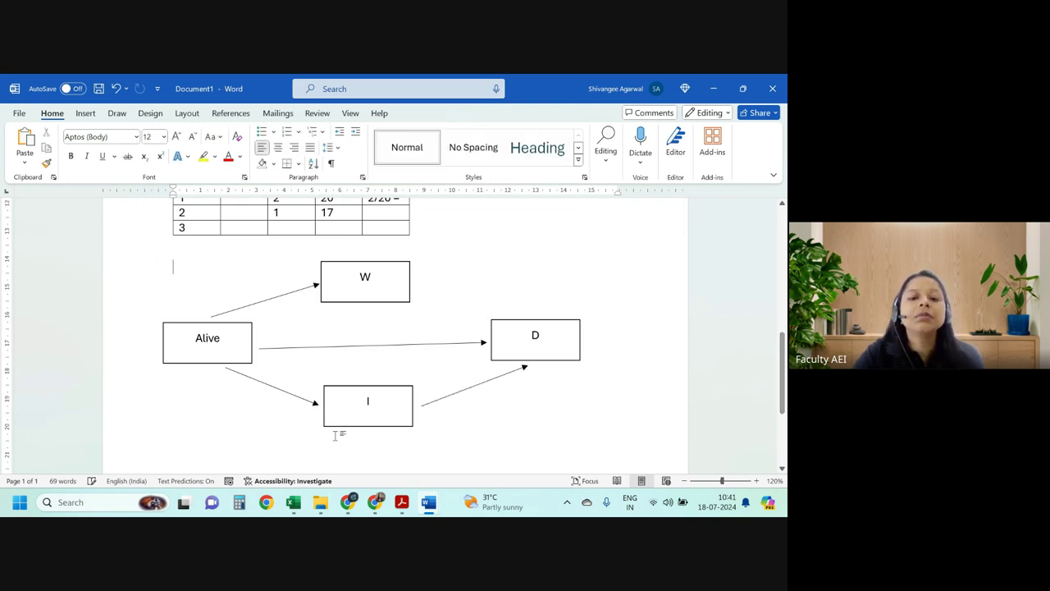
click(493, 379)
key(Delete)
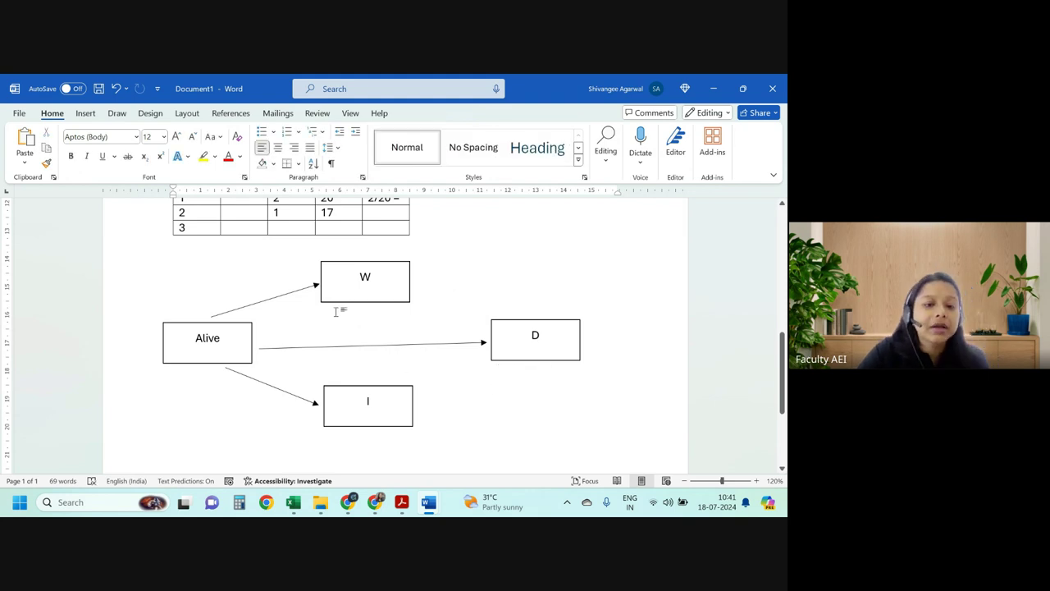
scroll(336, 374, down, 1)
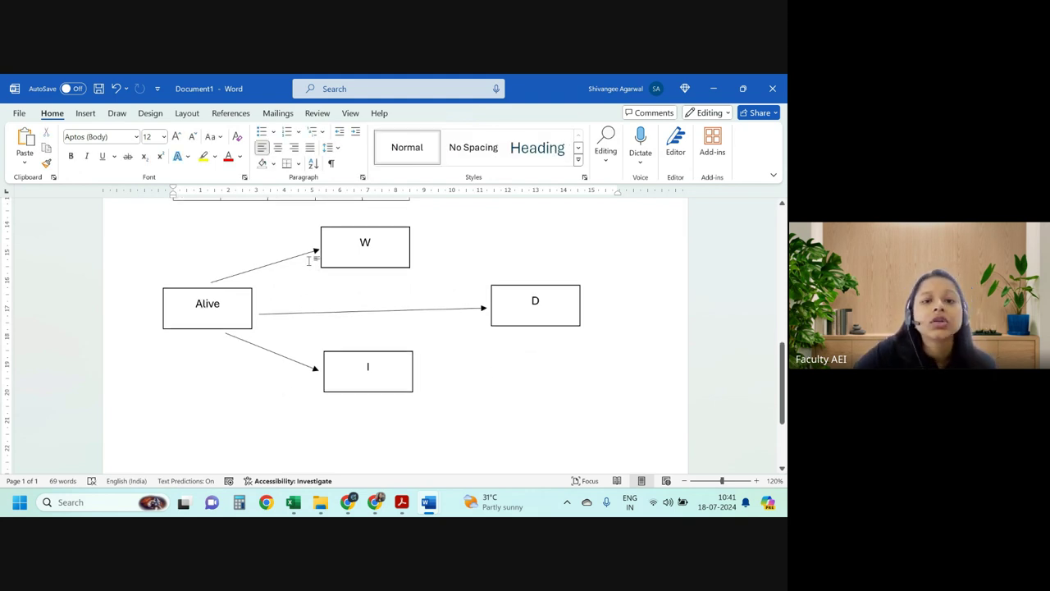
click(85, 117)
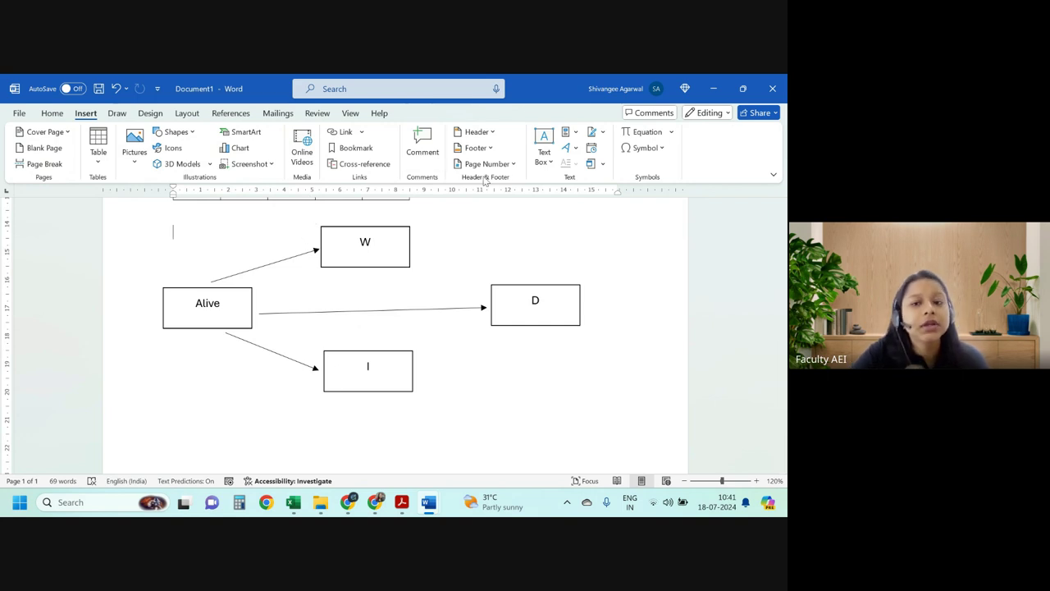
Insert a simple text box, clear its placeholder text, and shrink it to a small label box
click(540, 161)
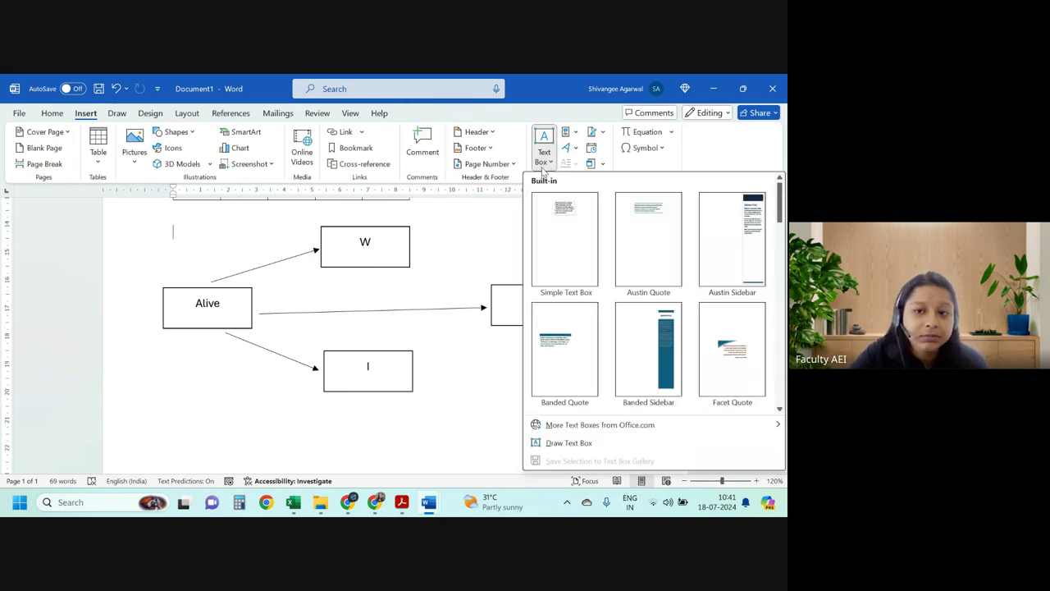
click(556, 246)
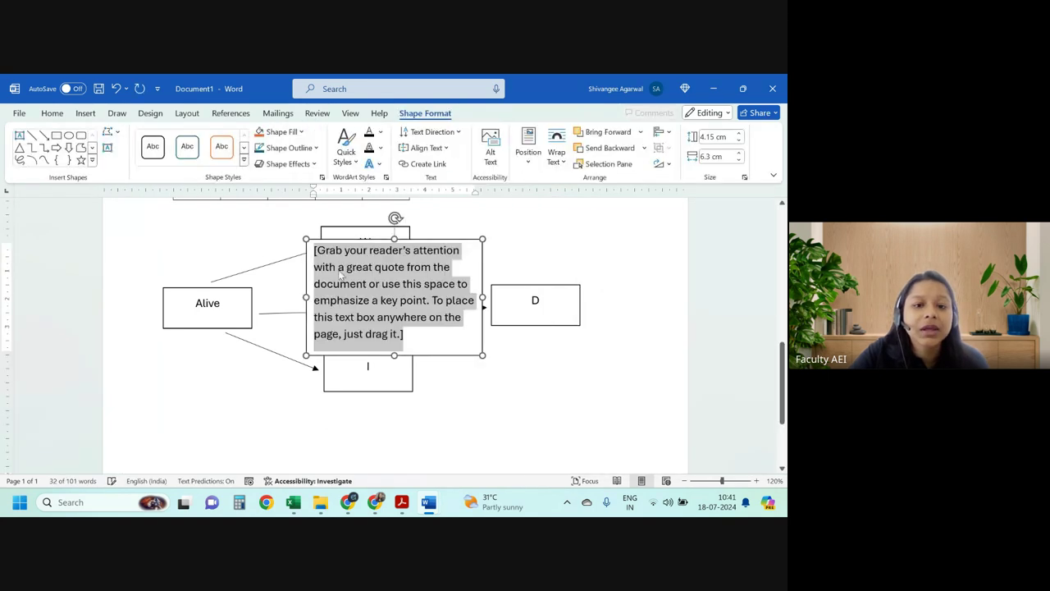
key(Delete)
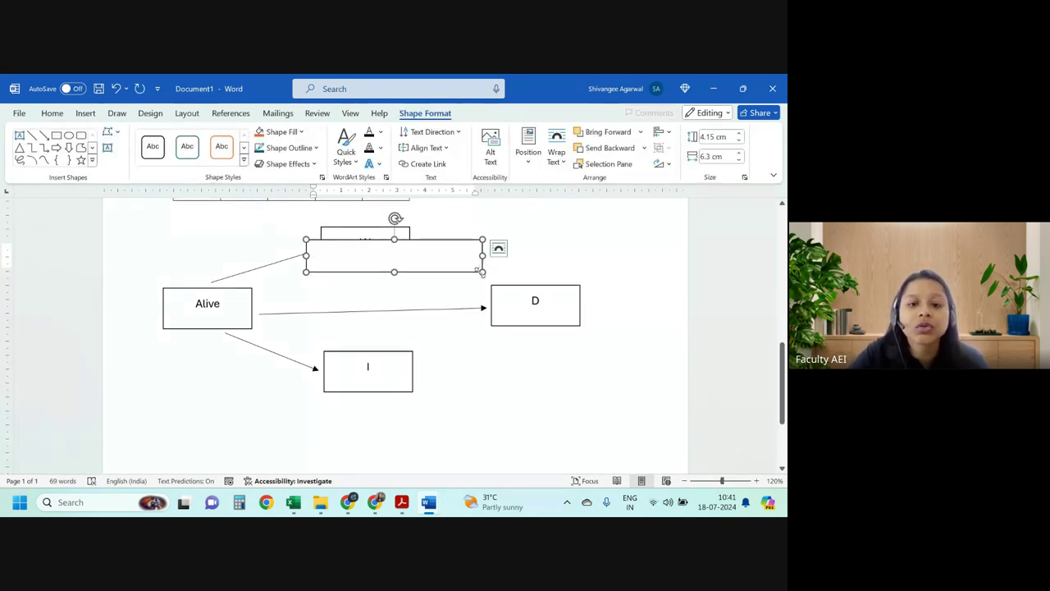
drag(483, 271, 262, 259)
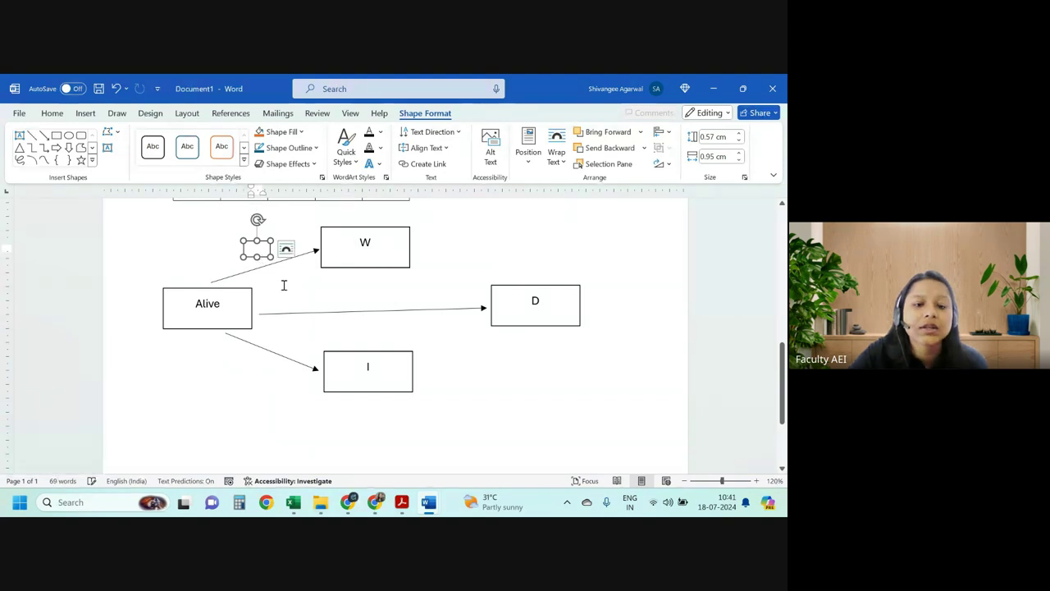
click(284, 284)
Paste a copy of the label box and place it below the W box
click(265, 261)
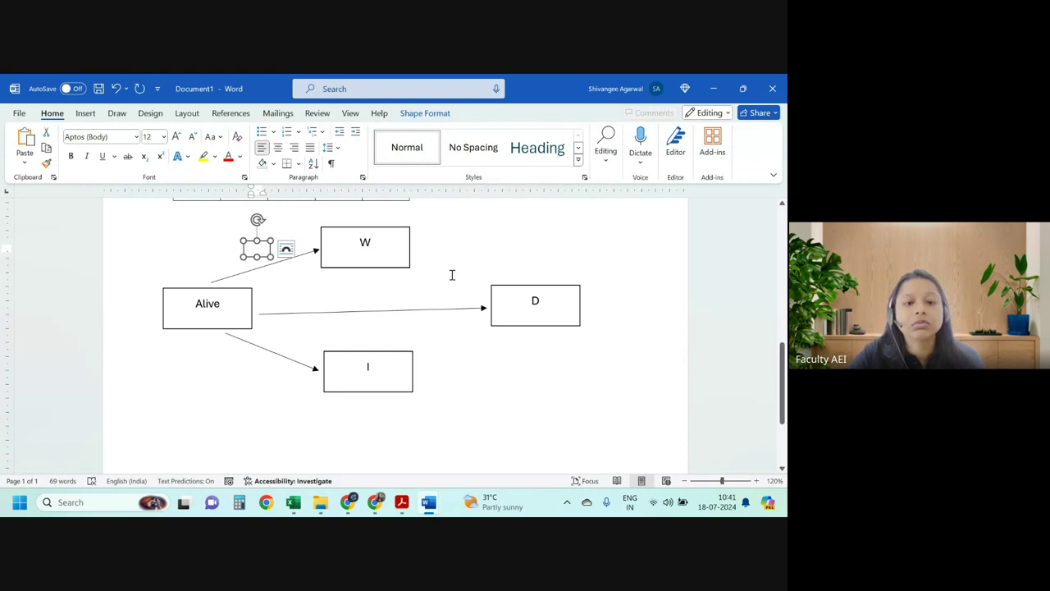
key(ctrl+v)
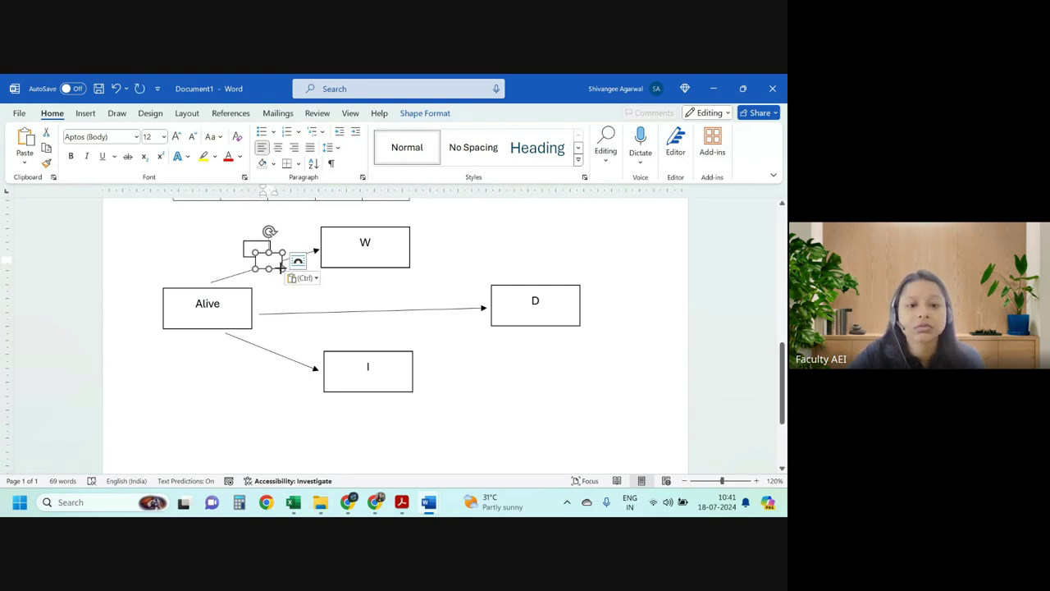
click(277, 262)
click(271, 261)
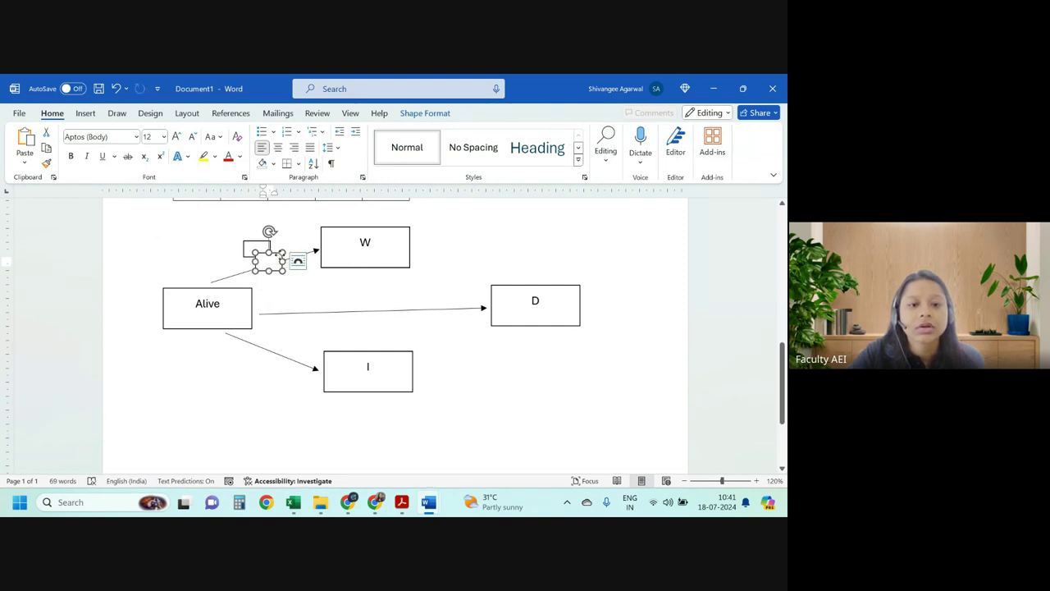
drag(277, 257, 395, 300)
click(287, 359)
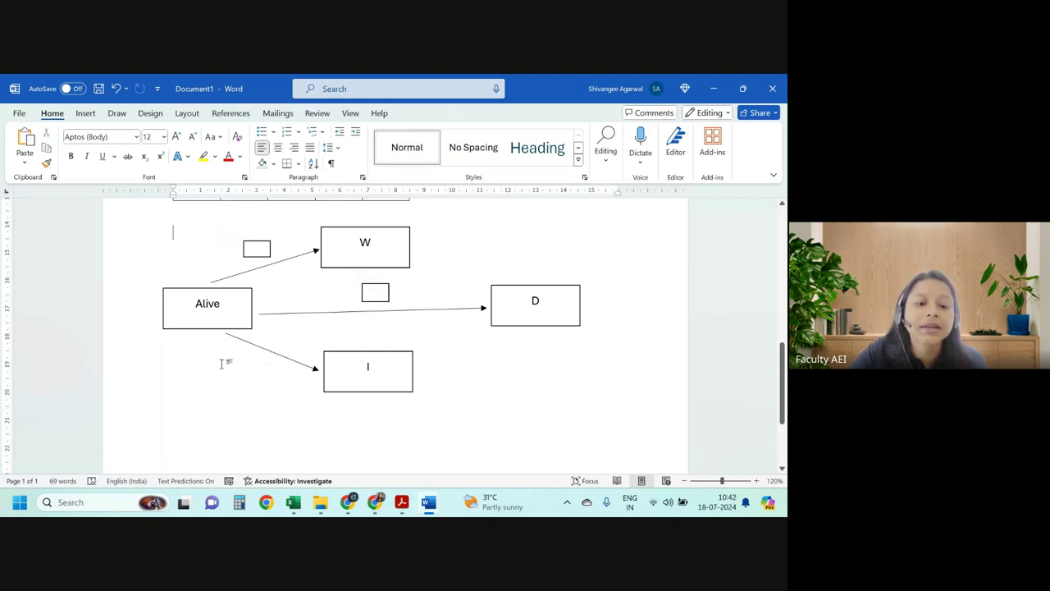
Paste another label box copy and move it beside the Alive-to-I arrow
drag(192, 417, 506, 347)
click(503, 348)
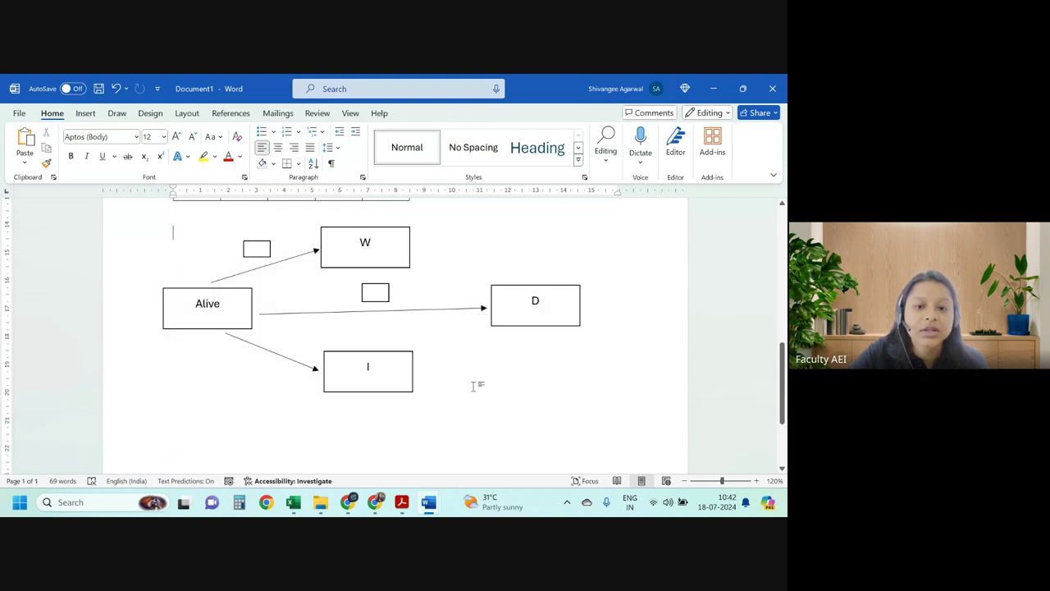
click(380, 296)
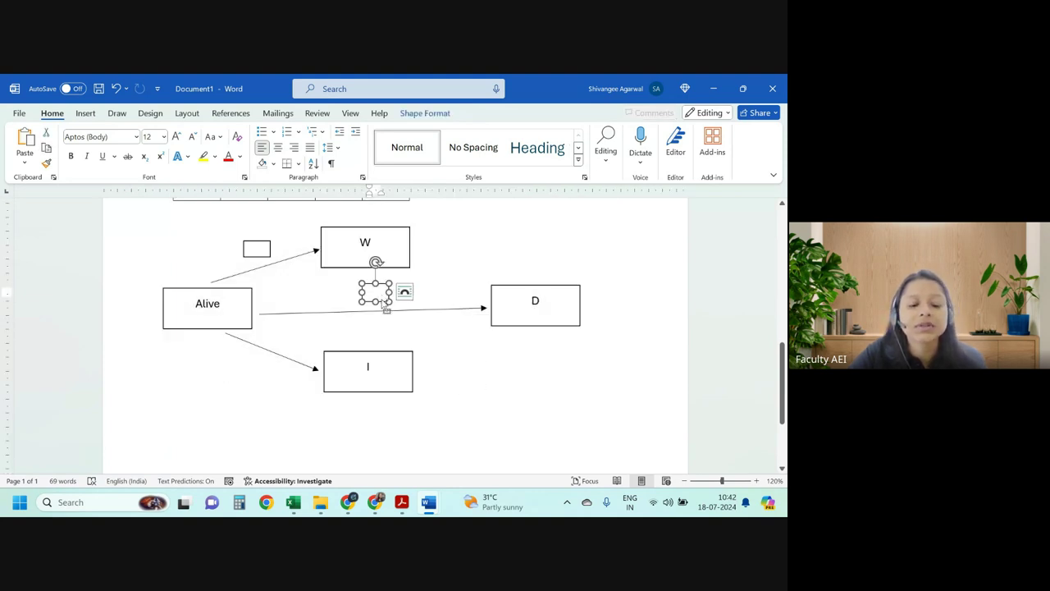
key(ctrl+v)
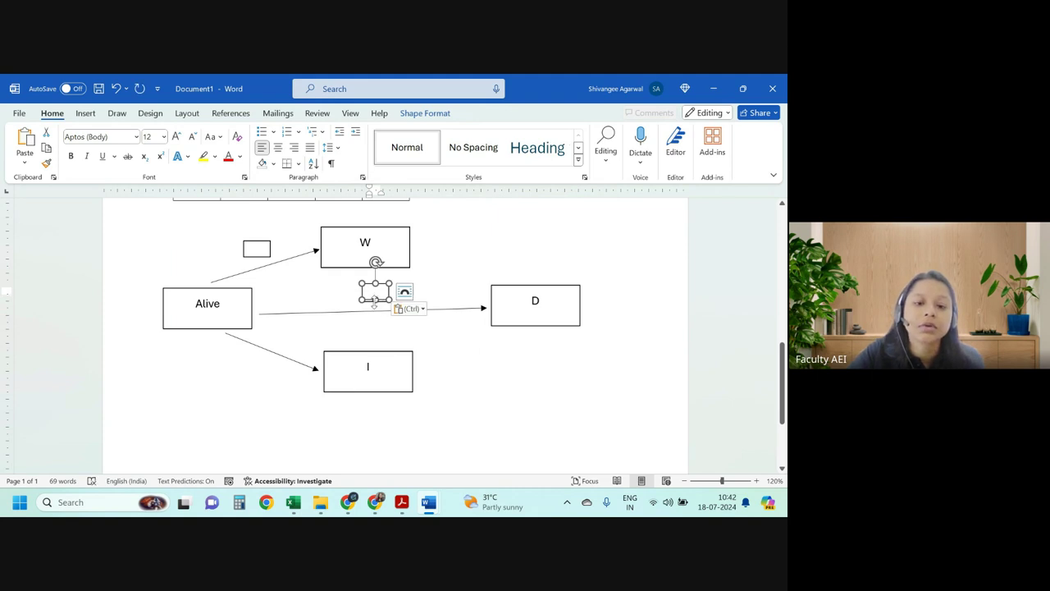
drag(374, 300, 251, 371)
click(454, 403)
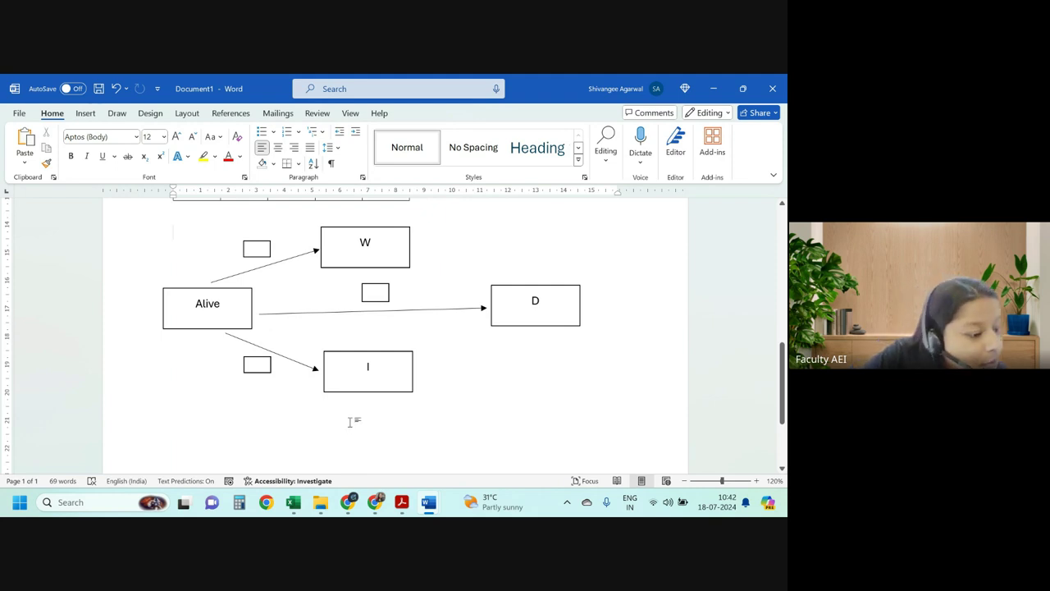
scroll(349, 423, down, 1)
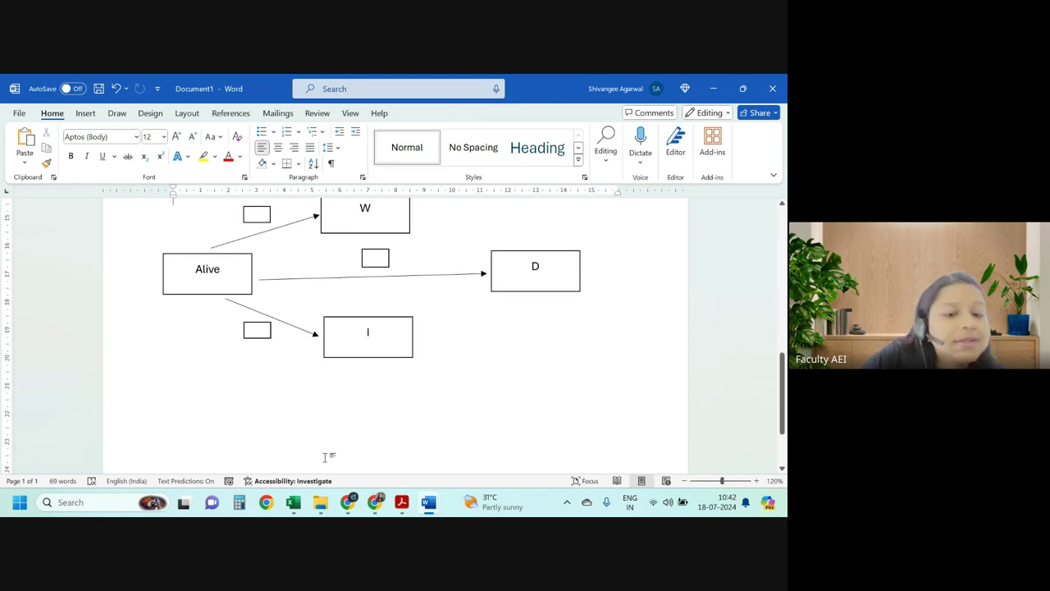
Select and deselect the state diagram and its I box while scrolling around the page
triple_click(124, 403)
click(460, 406)
scroll(274, 312, up, 5)
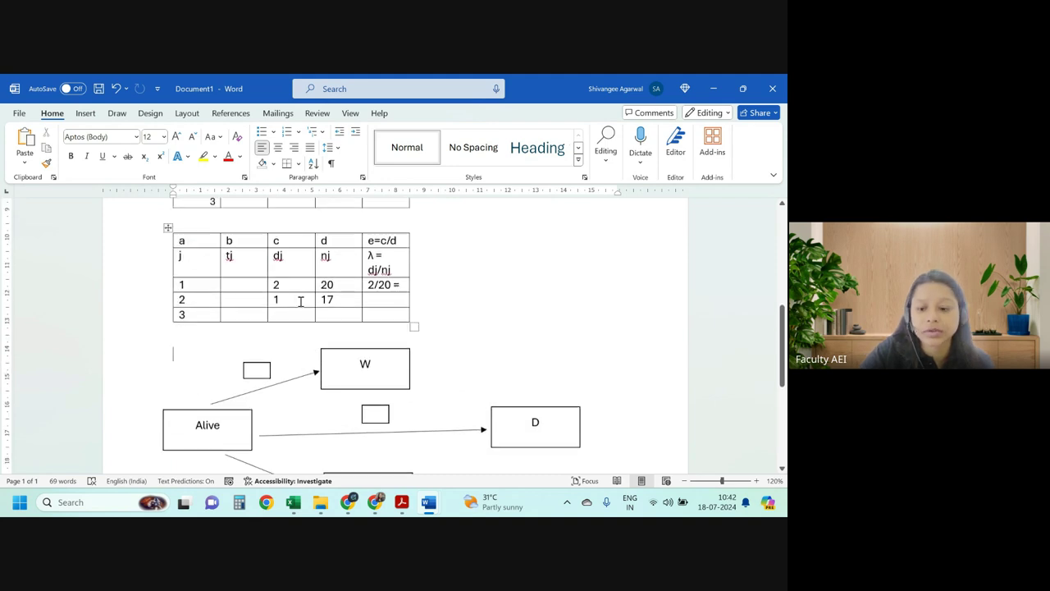
scroll(351, 346, down, 4)
scroll(350, 346, down, 1)
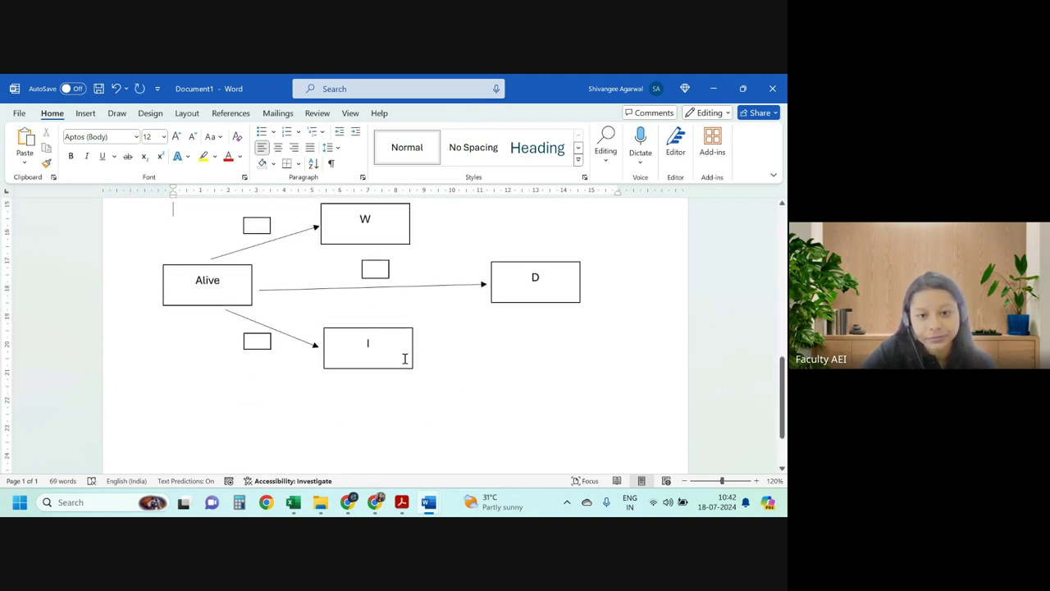
click(408, 359)
click(433, 364)
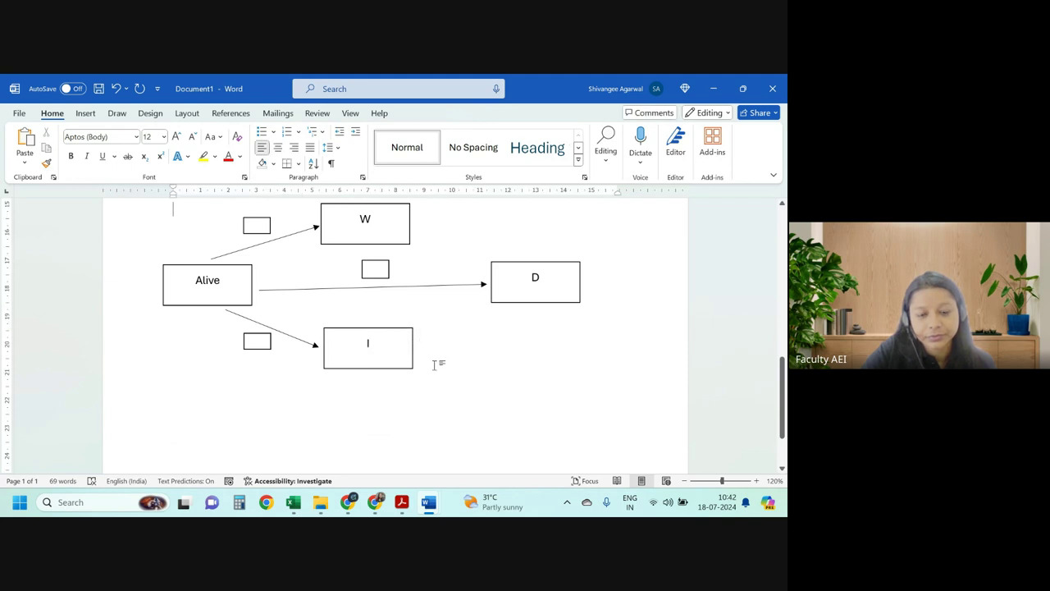
scroll(437, 358, up, 5)
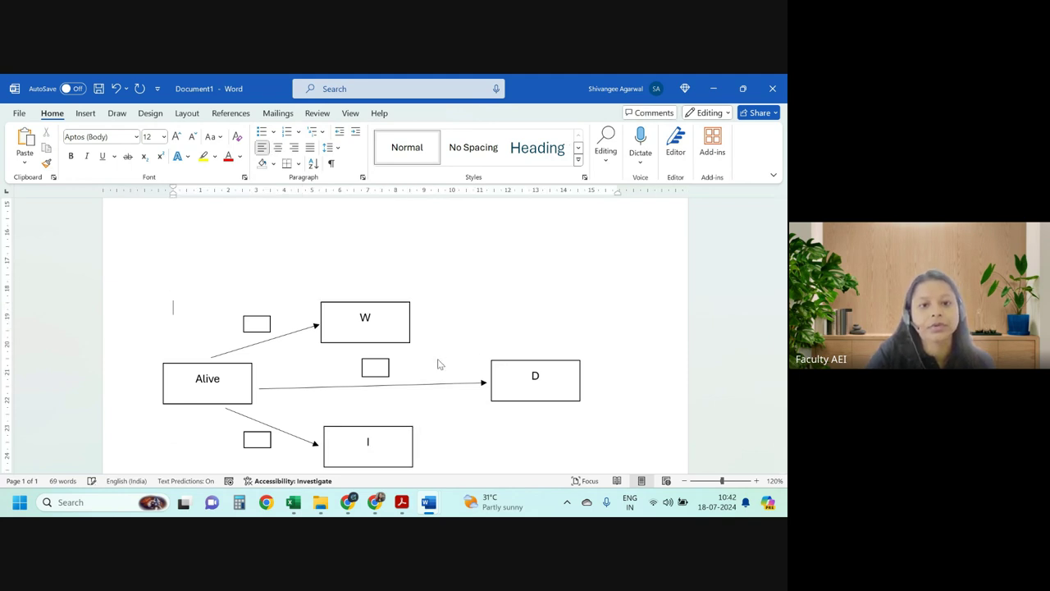
Write 'Cs2 :(' on the empty line below the table, keeping it from becoming an emoji, and add blank lines
click(253, 309)
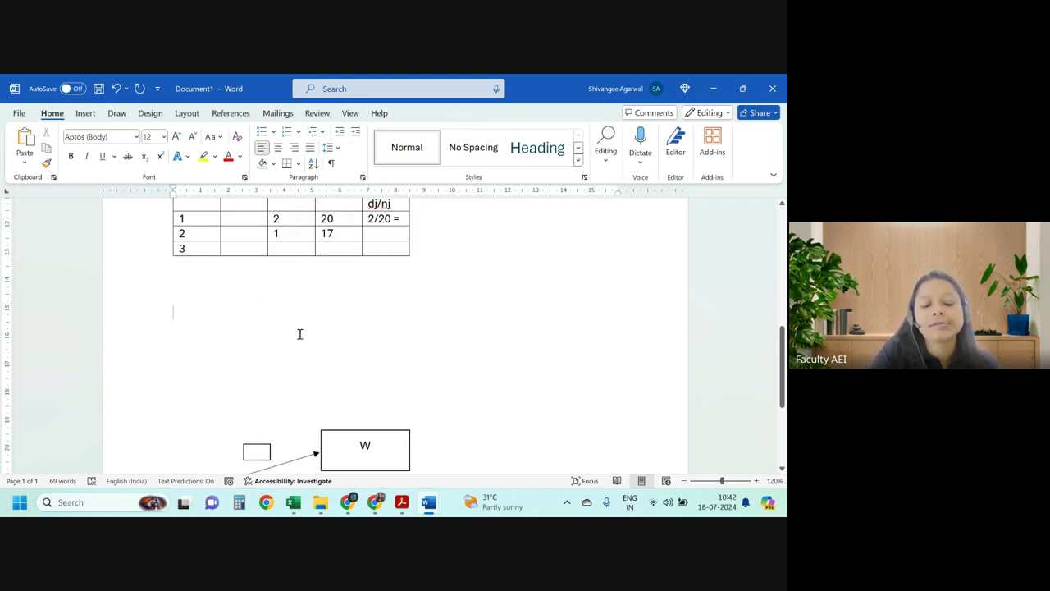
text(Cs2)
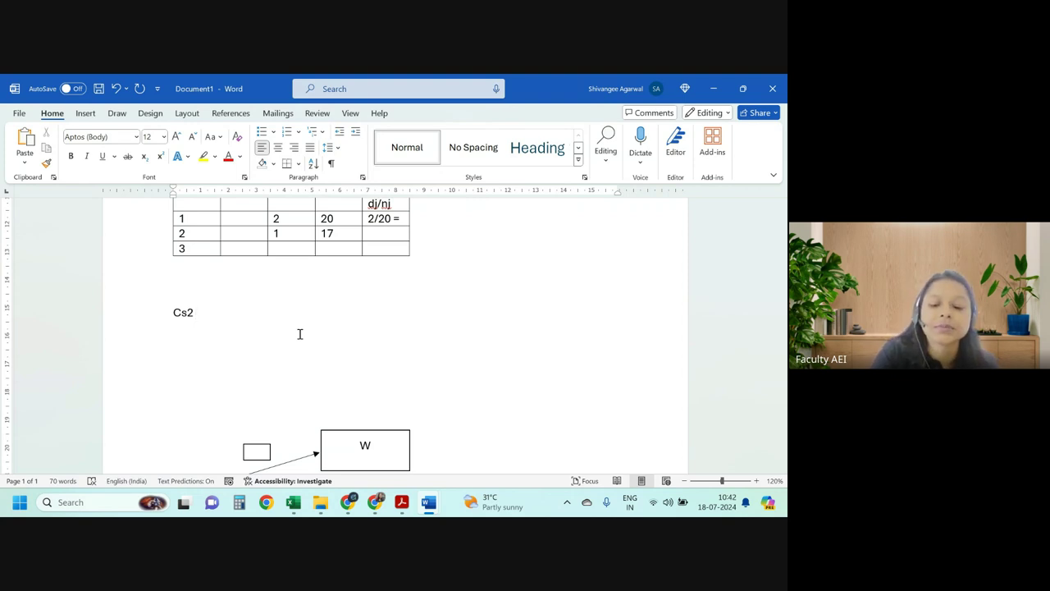
text(:)
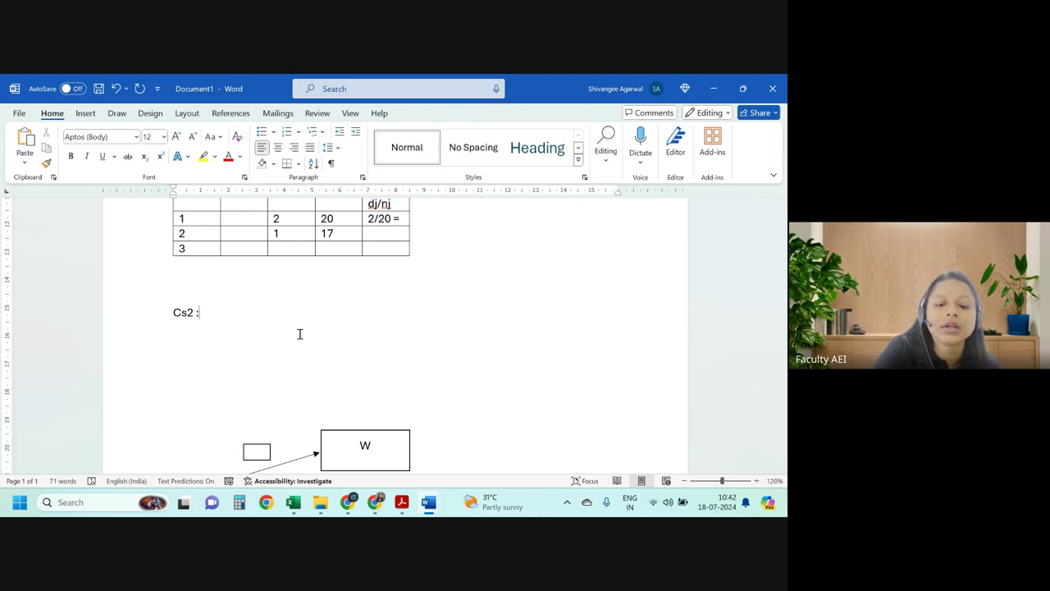
text(()
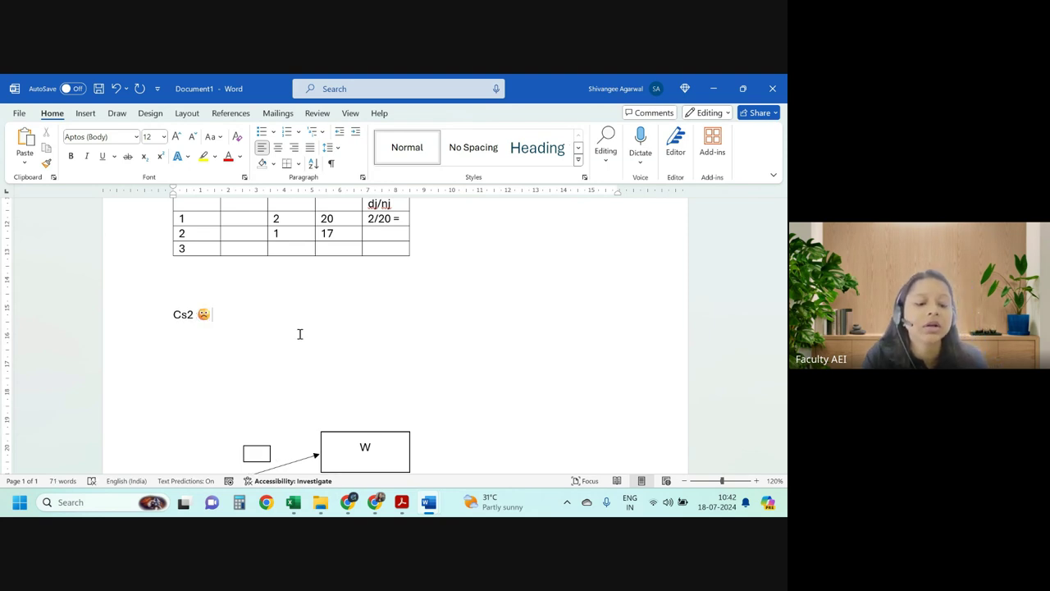
key(ctrl+z)
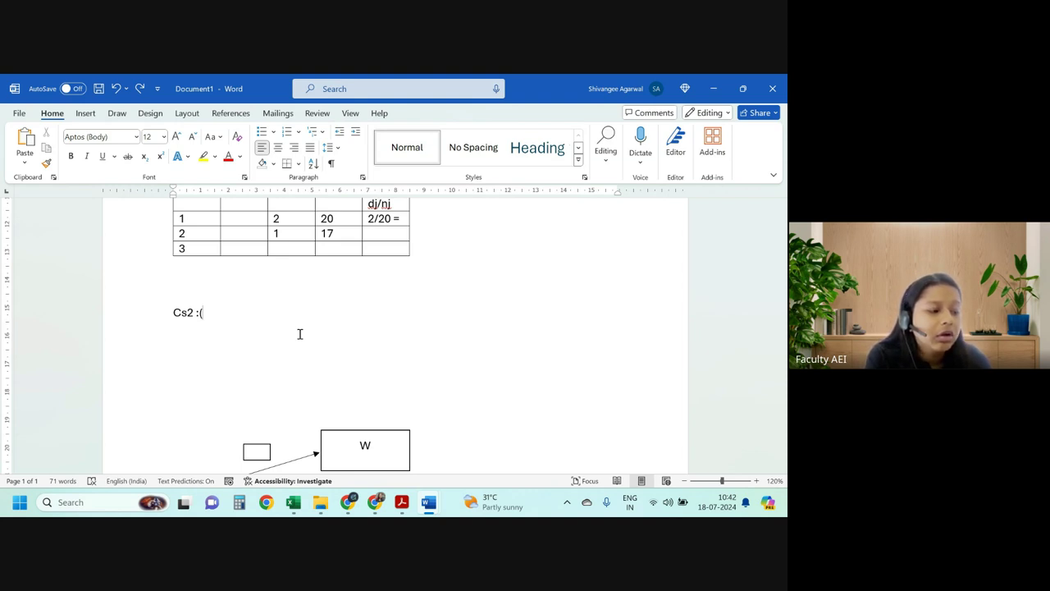
key(Return)
key(Return)
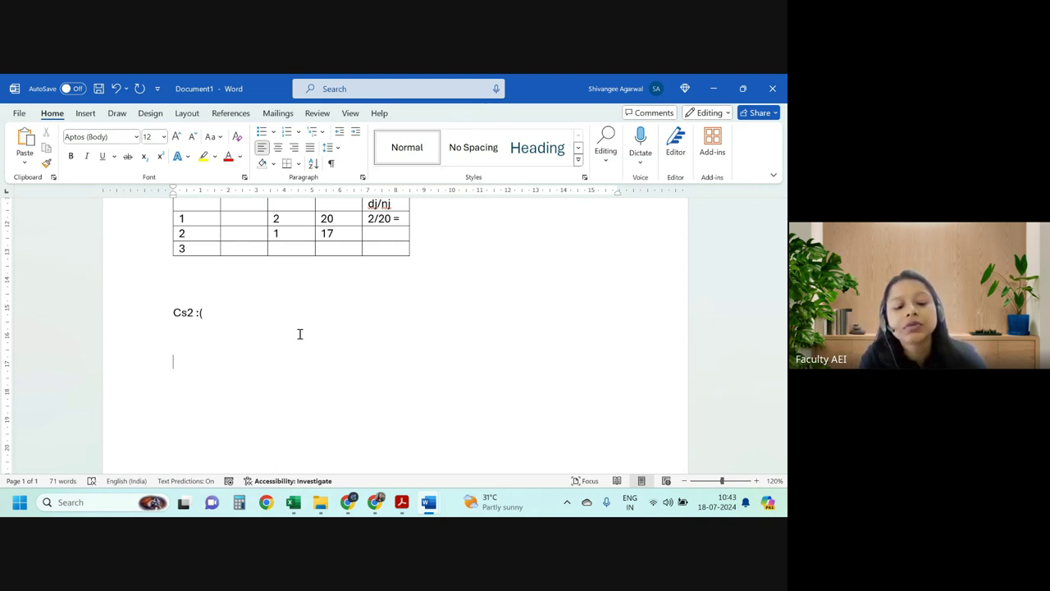
Type the note '@2% -' on the new line, then switch to the Excel workbook
text(@2% -)
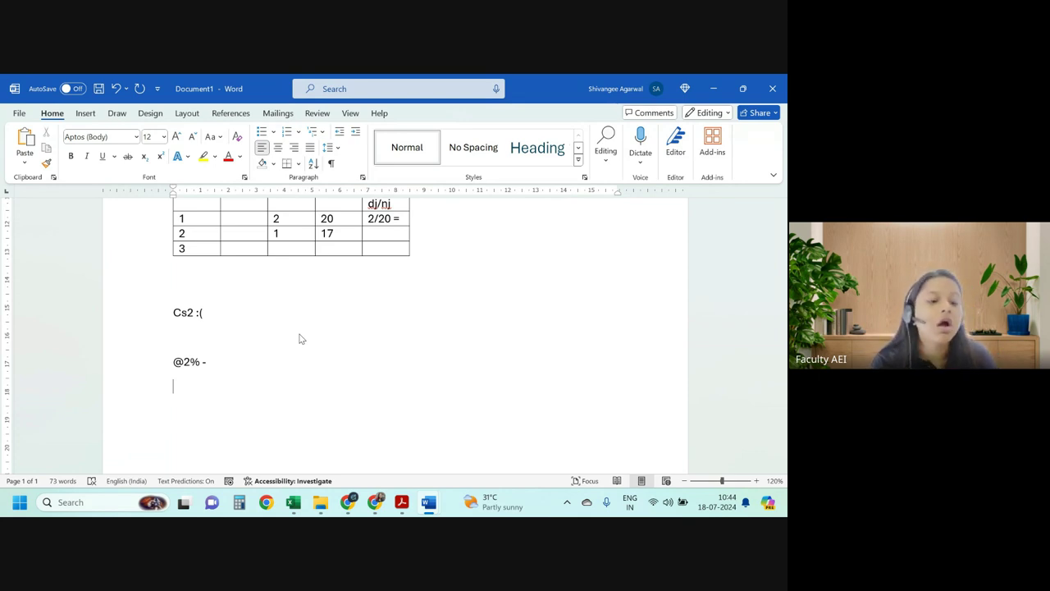
key(alt+Tab)
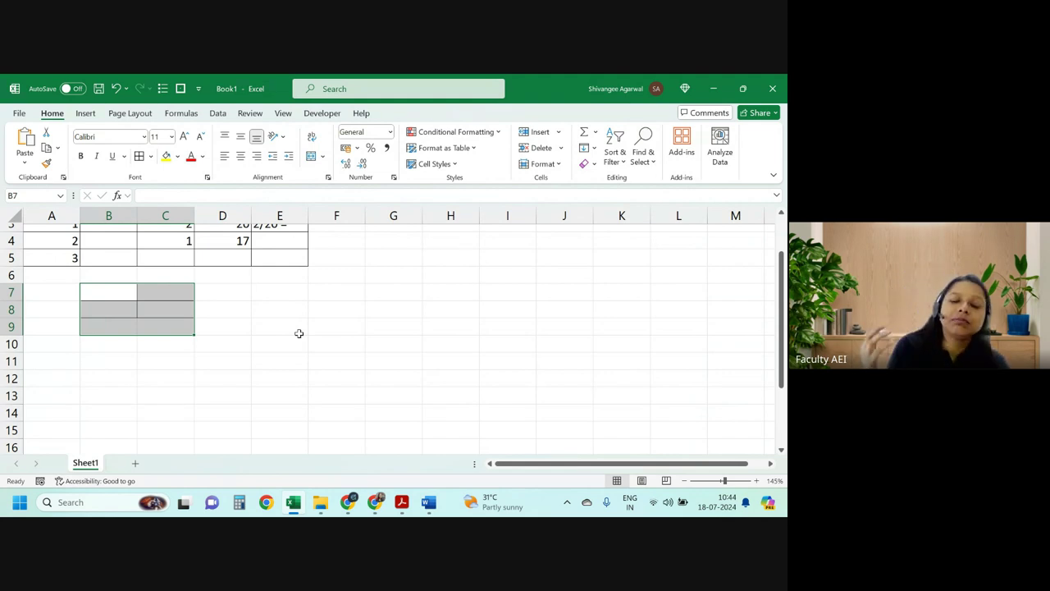
Calculate =76+78-677 in cell F7 (-523), select its formula text and return to Word
click(333, 295)
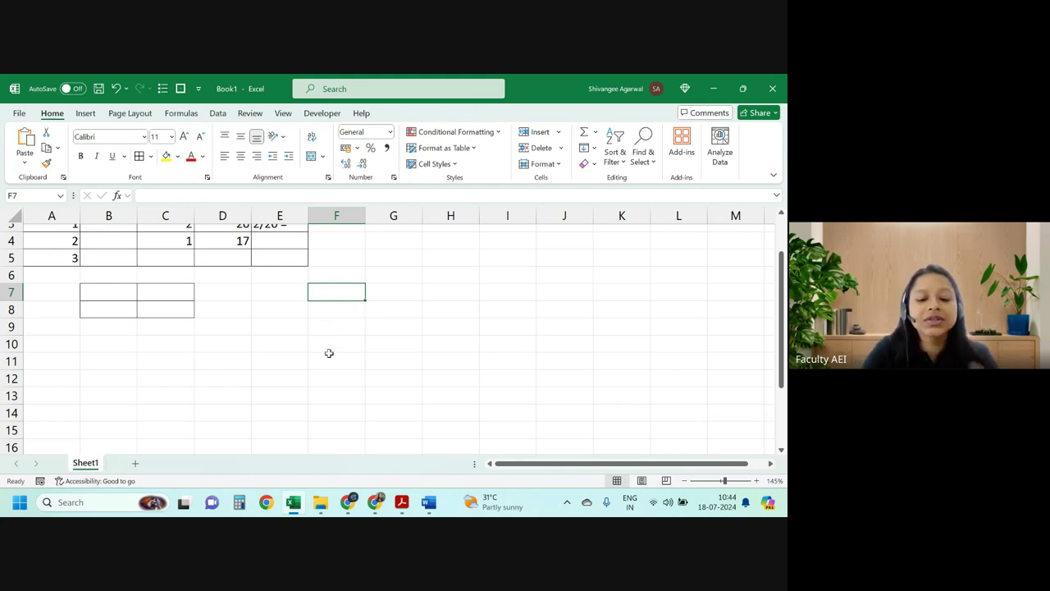
text(76+)
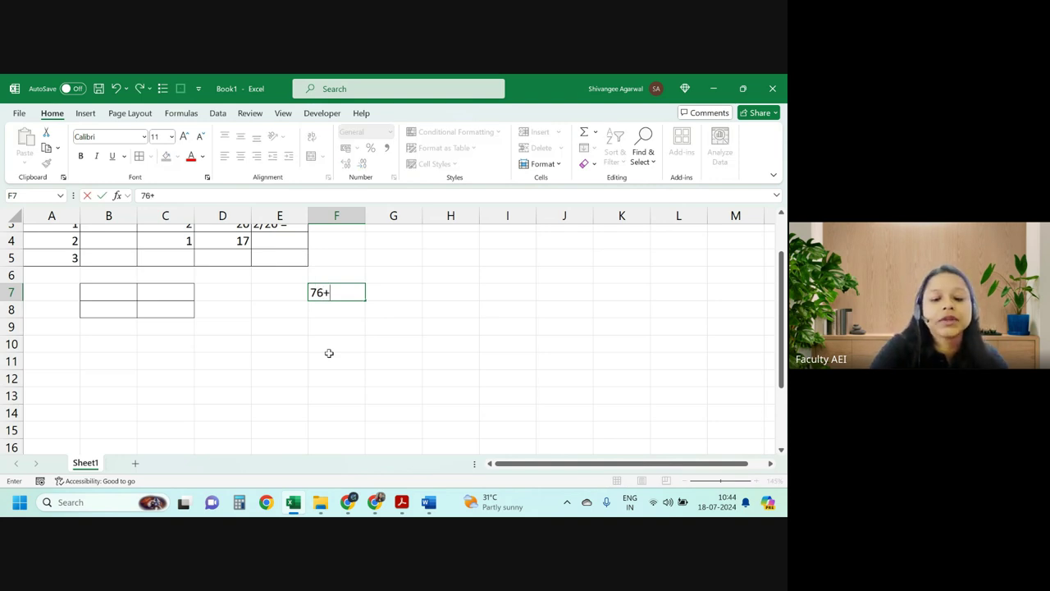
text(78-)
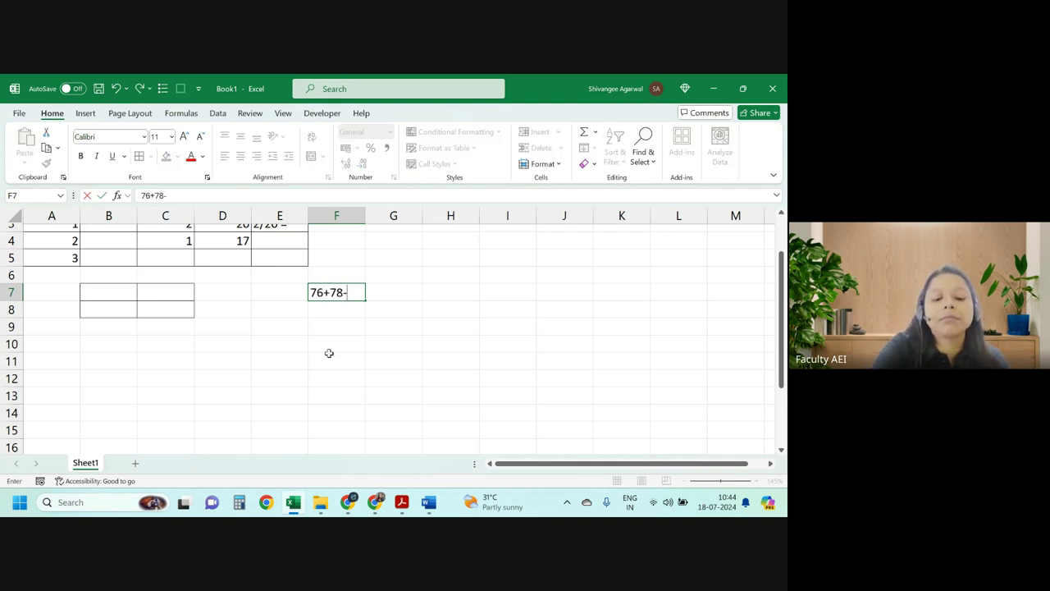
text(677)
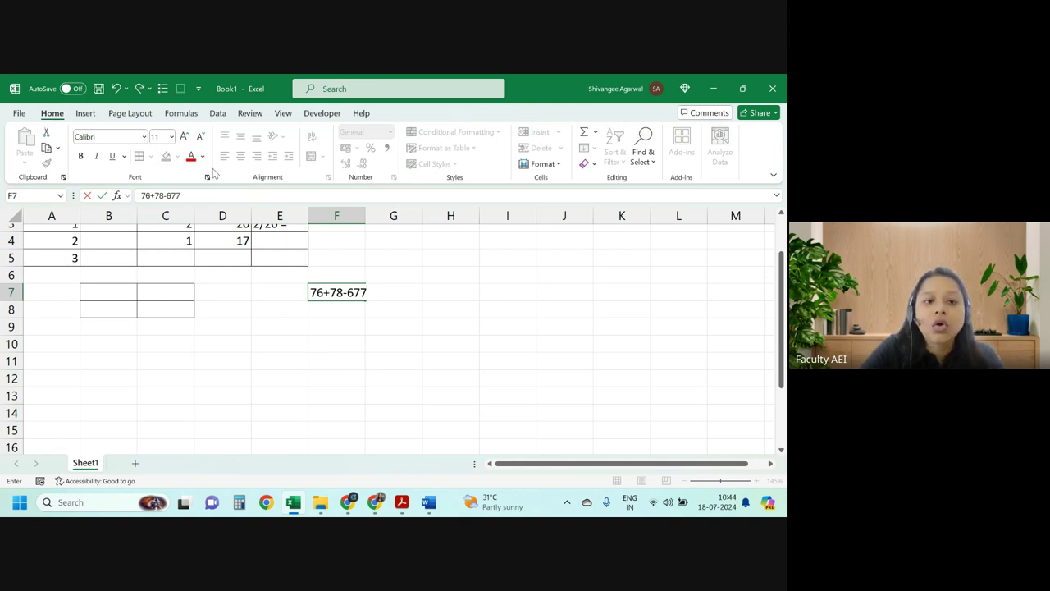
key(Return)
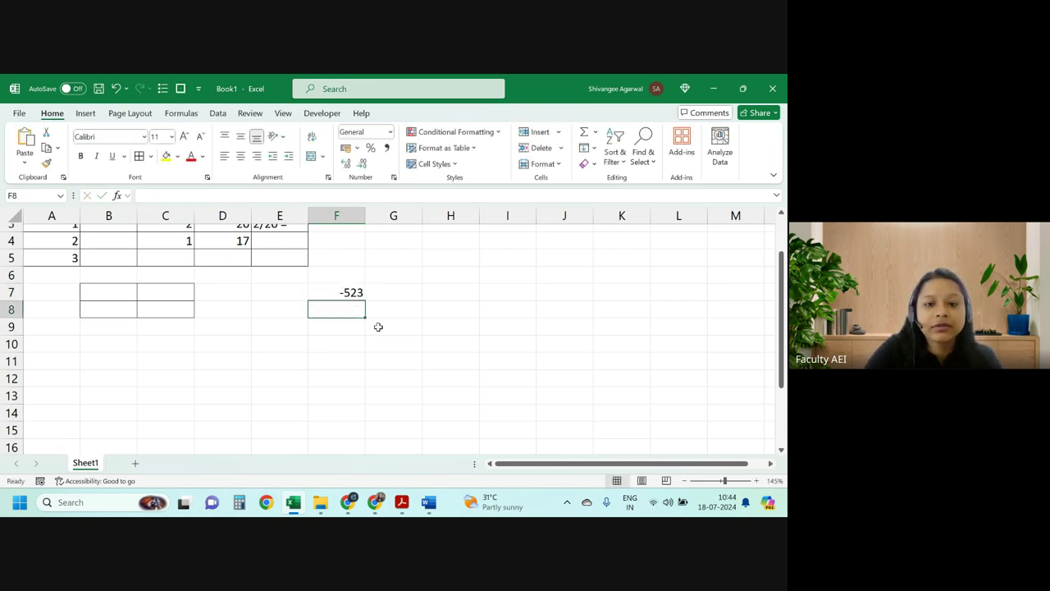
click(363, 293)
drag(215, 196, 152, 195)
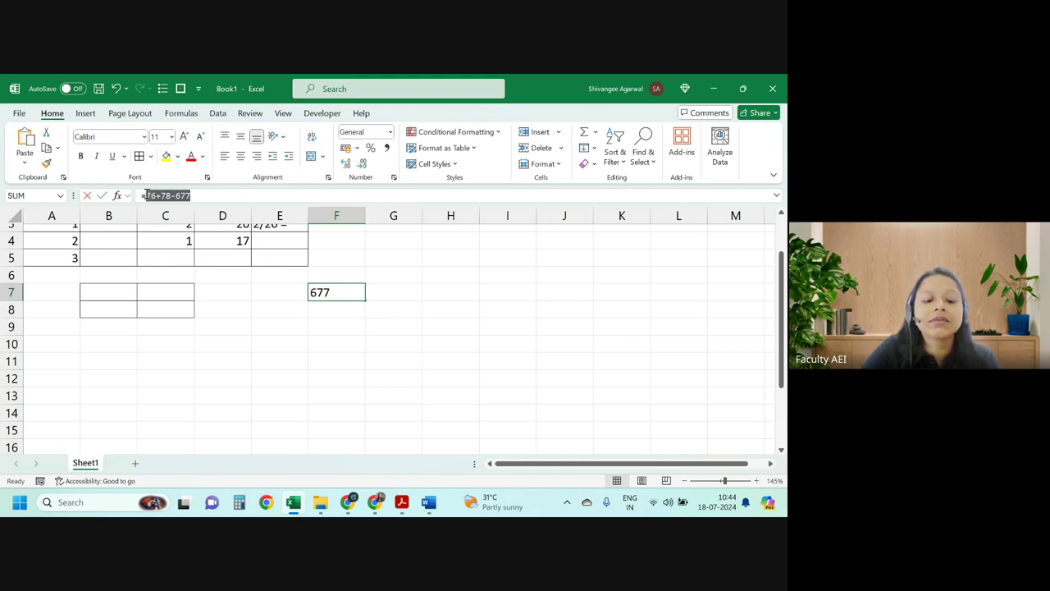
key(alt+Tab)
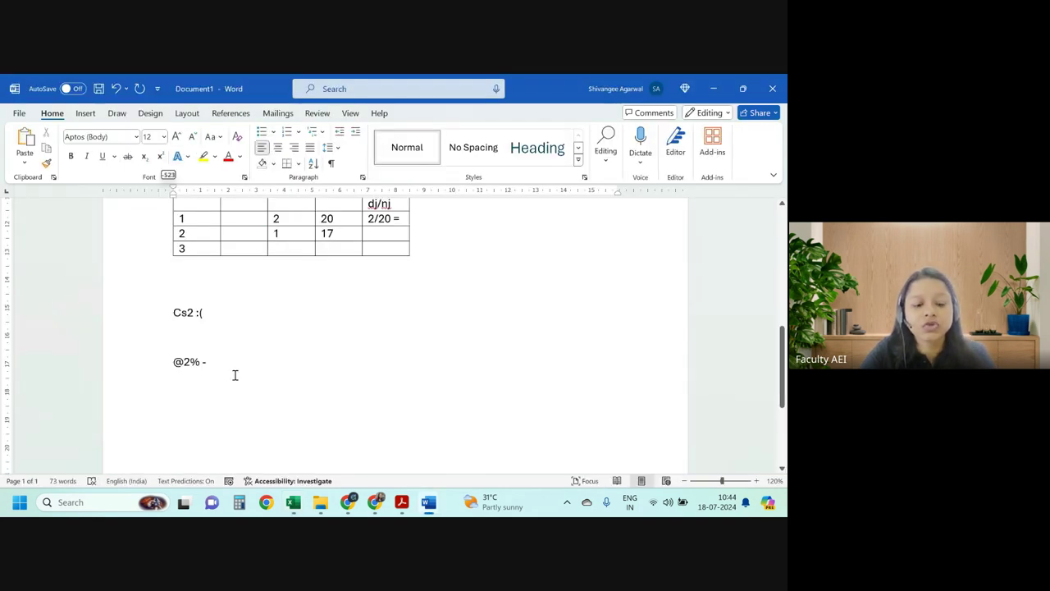
Paste '76+78-677' below '@2% -' and add a '= 677' line beneath it
text(76+78-677)
key(Return)
text(=)
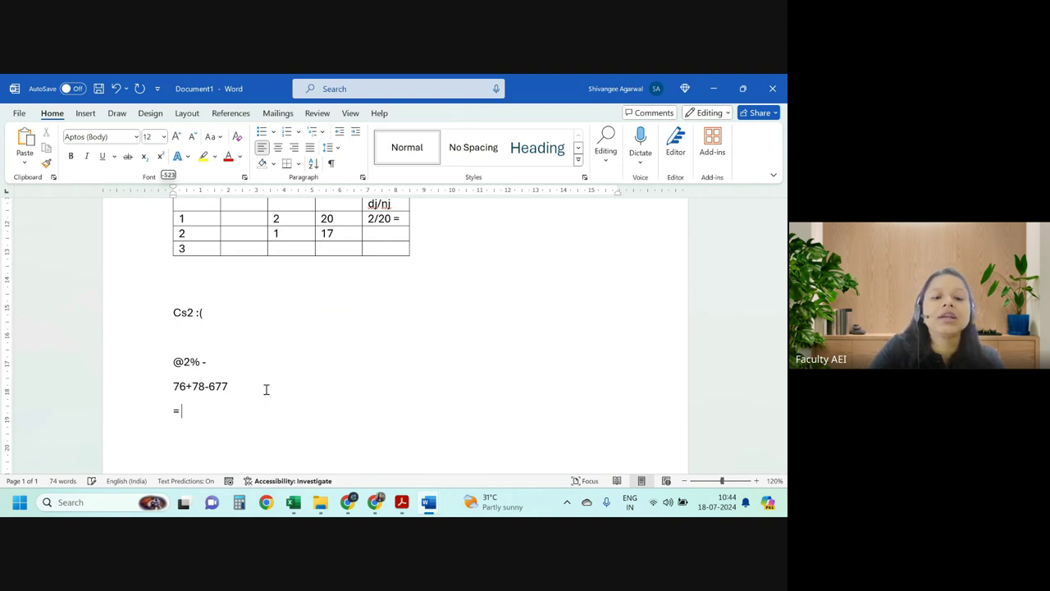
key(alt+Tab)
key(alt+Tab)
text(7)
key(BackSpace)
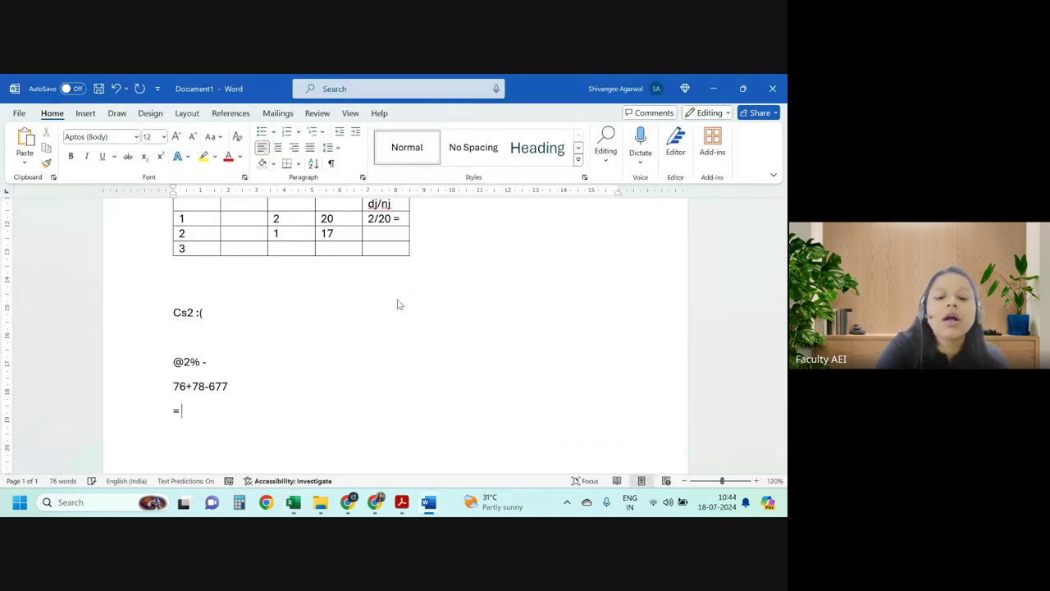
text(677)
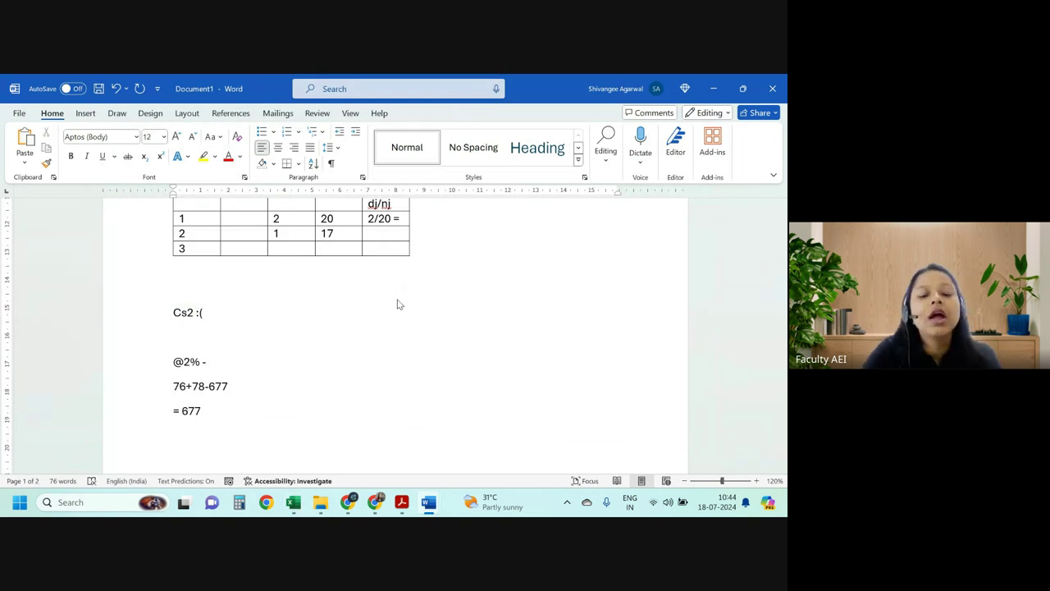
Check the formula in Excel, then bring the Google Meet call in Chrome to the front
key(alt+Tab)
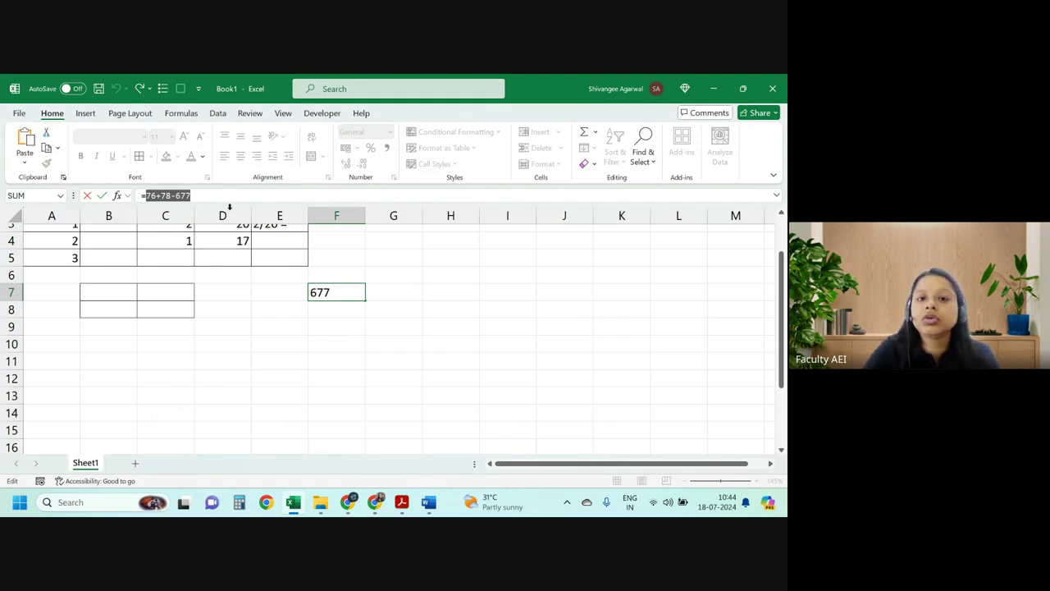
key(alt+Tab)
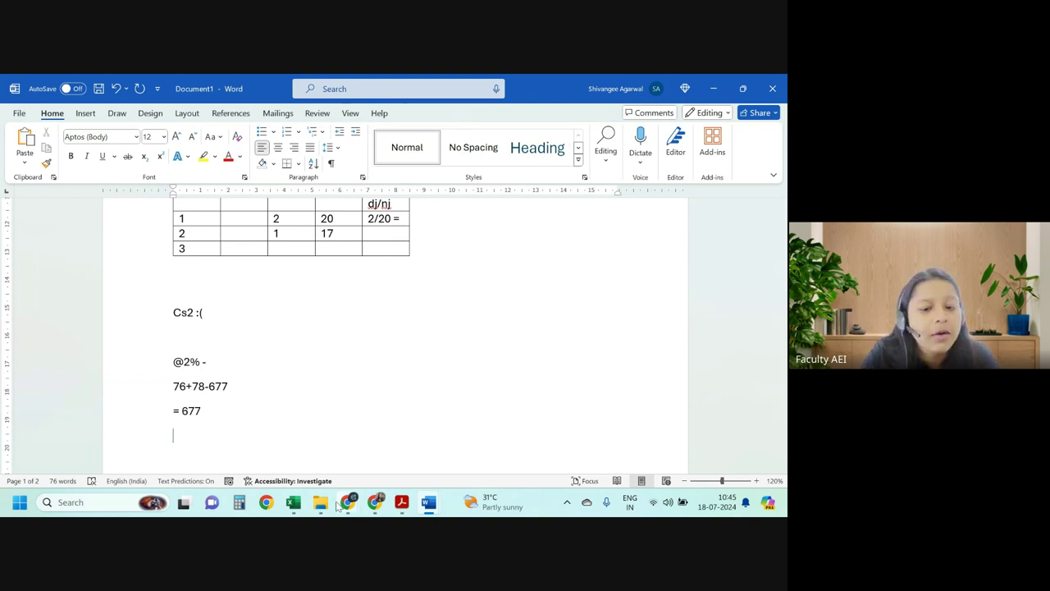
mouse_move(344, 504)
click(295, 460)
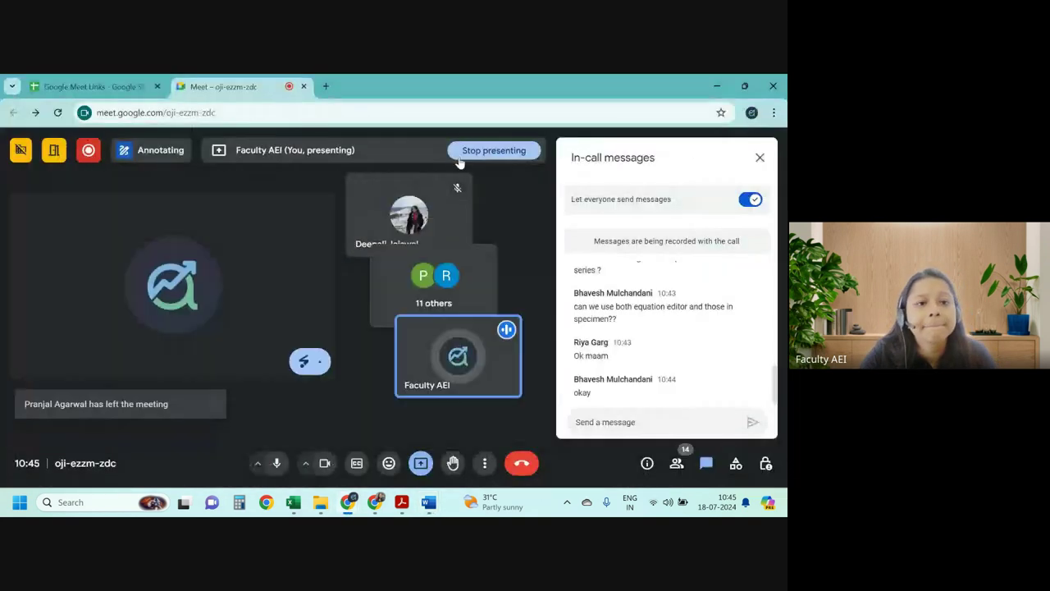